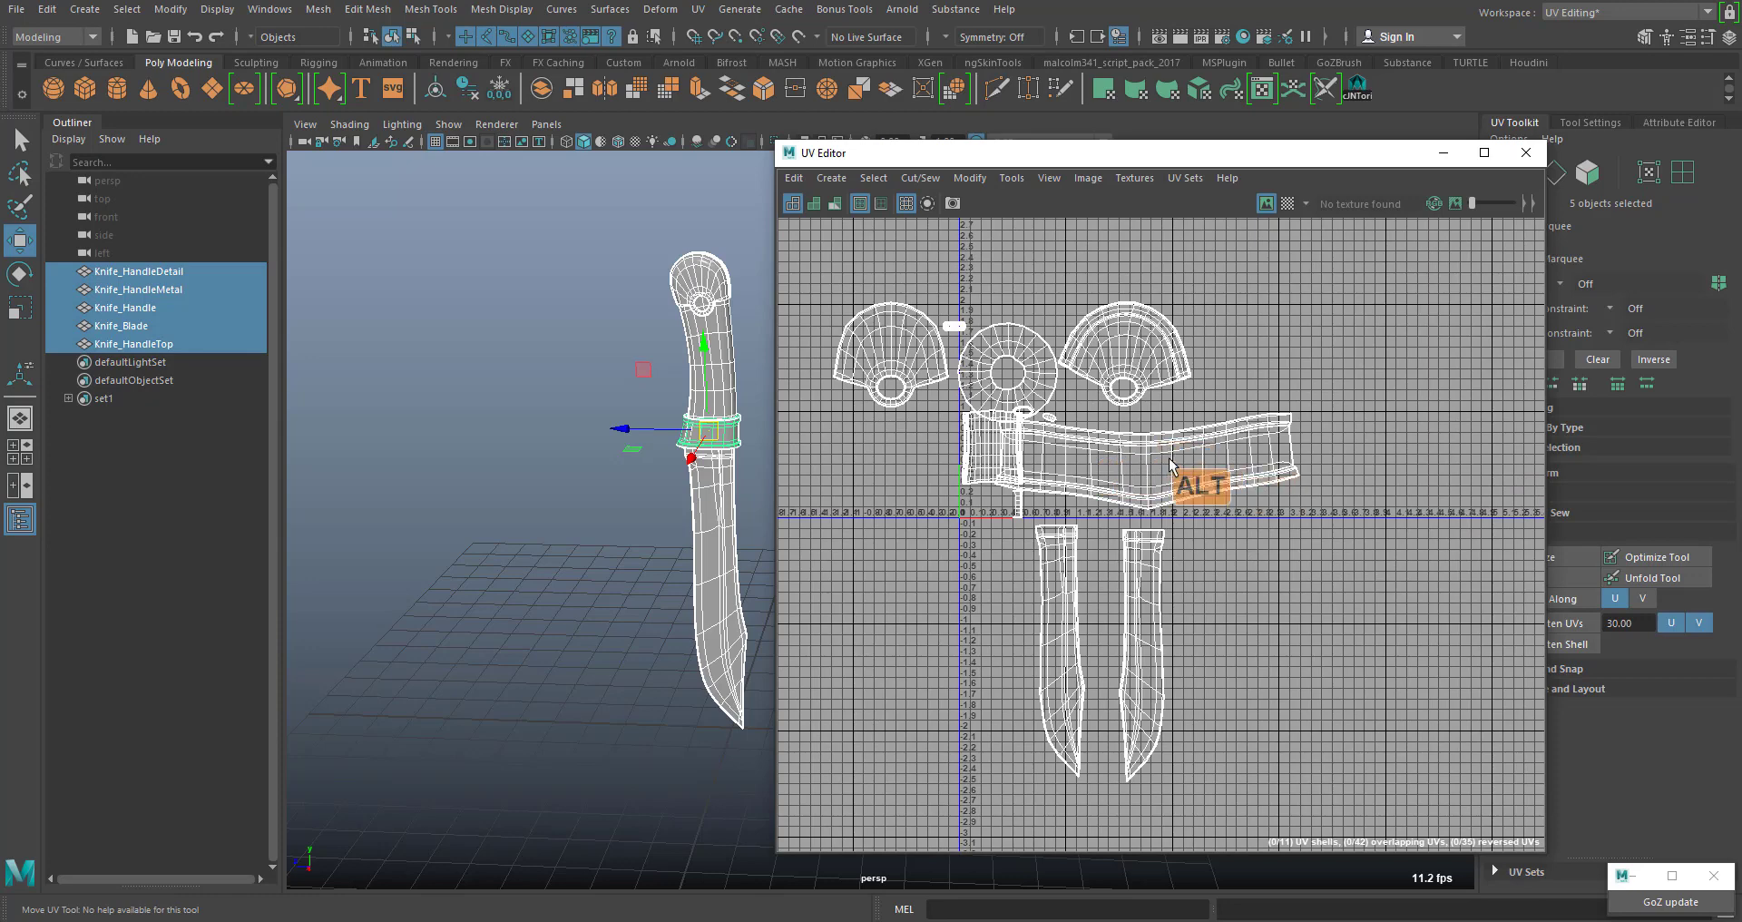
Move the collar's long curved UV shell sideways, clear of the handle shell it overlaps
right_click_drag(1167, 459, 1279, 461)
left_click_drag(1249, 371, 1306, 444)
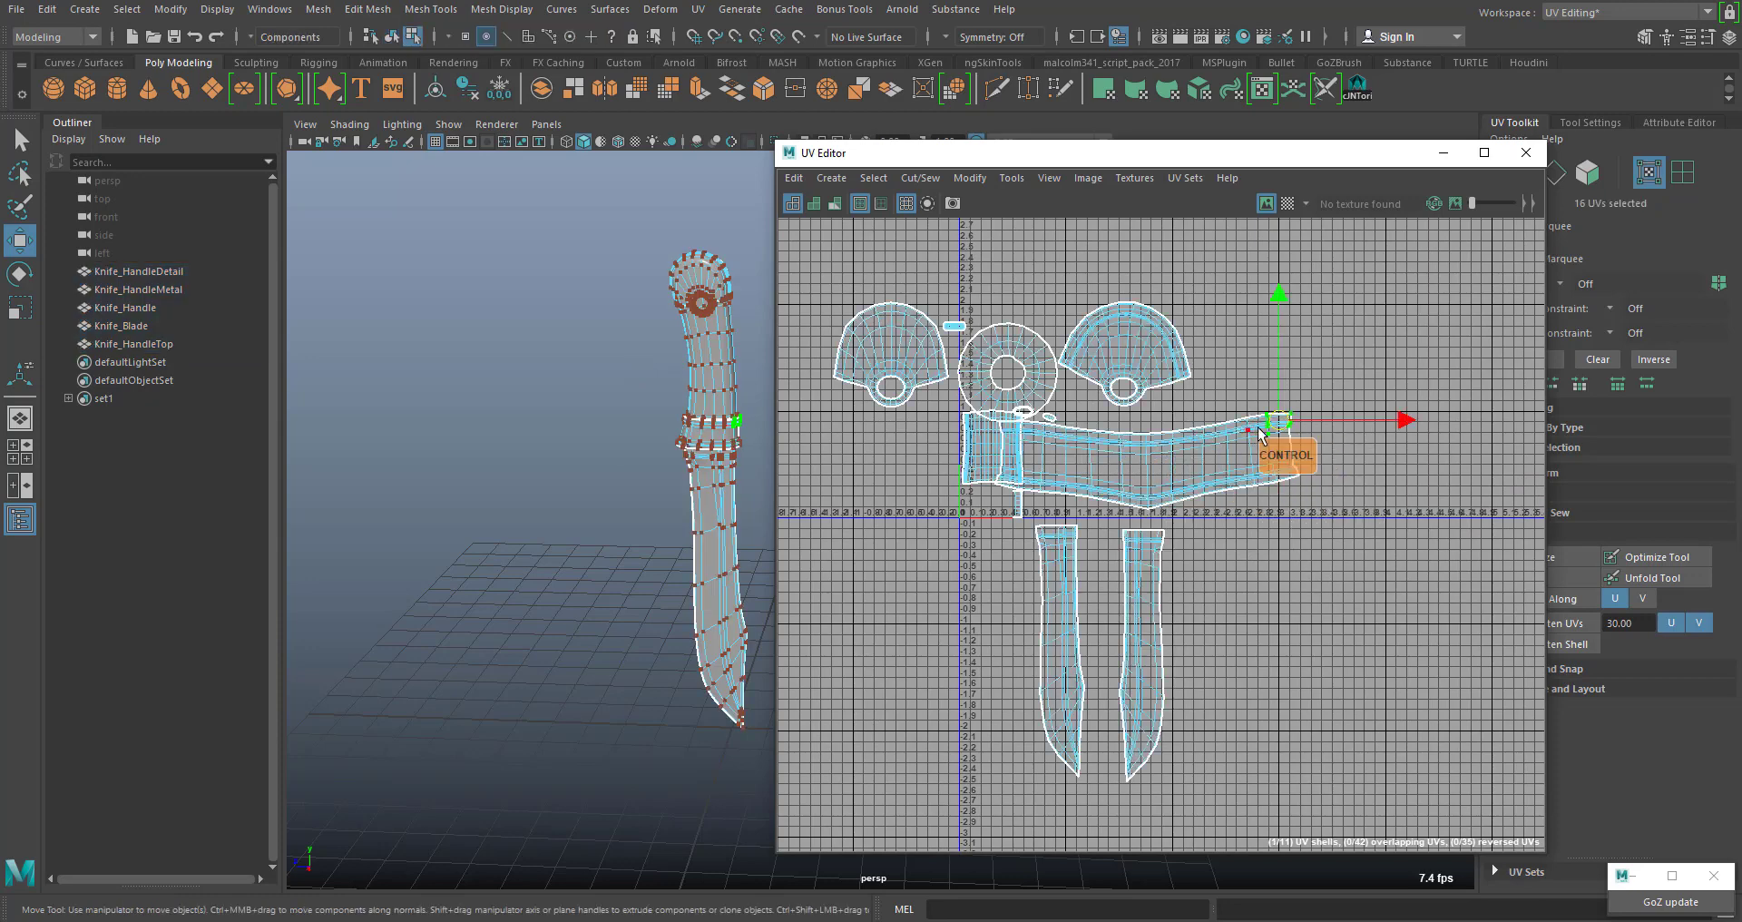
right_click_drag(1264, 436, 1157, 462, "ctrl")
left_click_drag(1158, 464, 1305, 470)
Move the handle's rectangular UV shell into the empty space above the long curved strip
left_click(1015, 461)
right_click_drag(1003, 459, 989, 456, "ctrl")
left_click_drag(990, 456, 1245, 379)
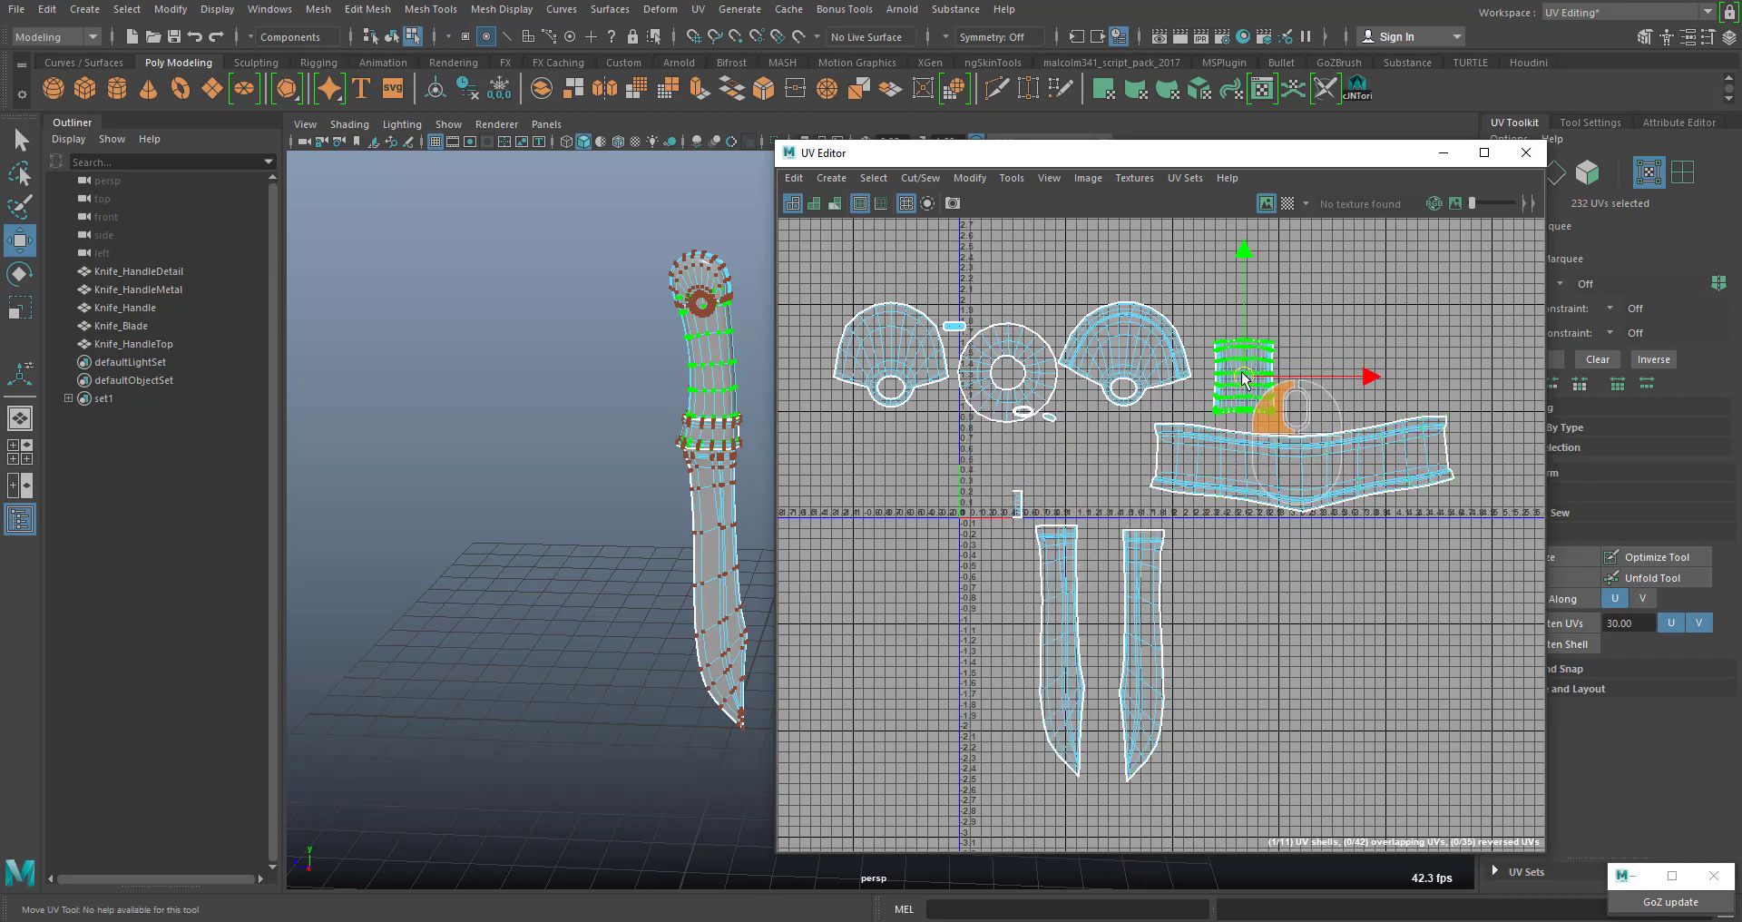
Move the collar's small oval ring shell off the large circular shell it overlaps
scroll(1106, 383, "up", 5)
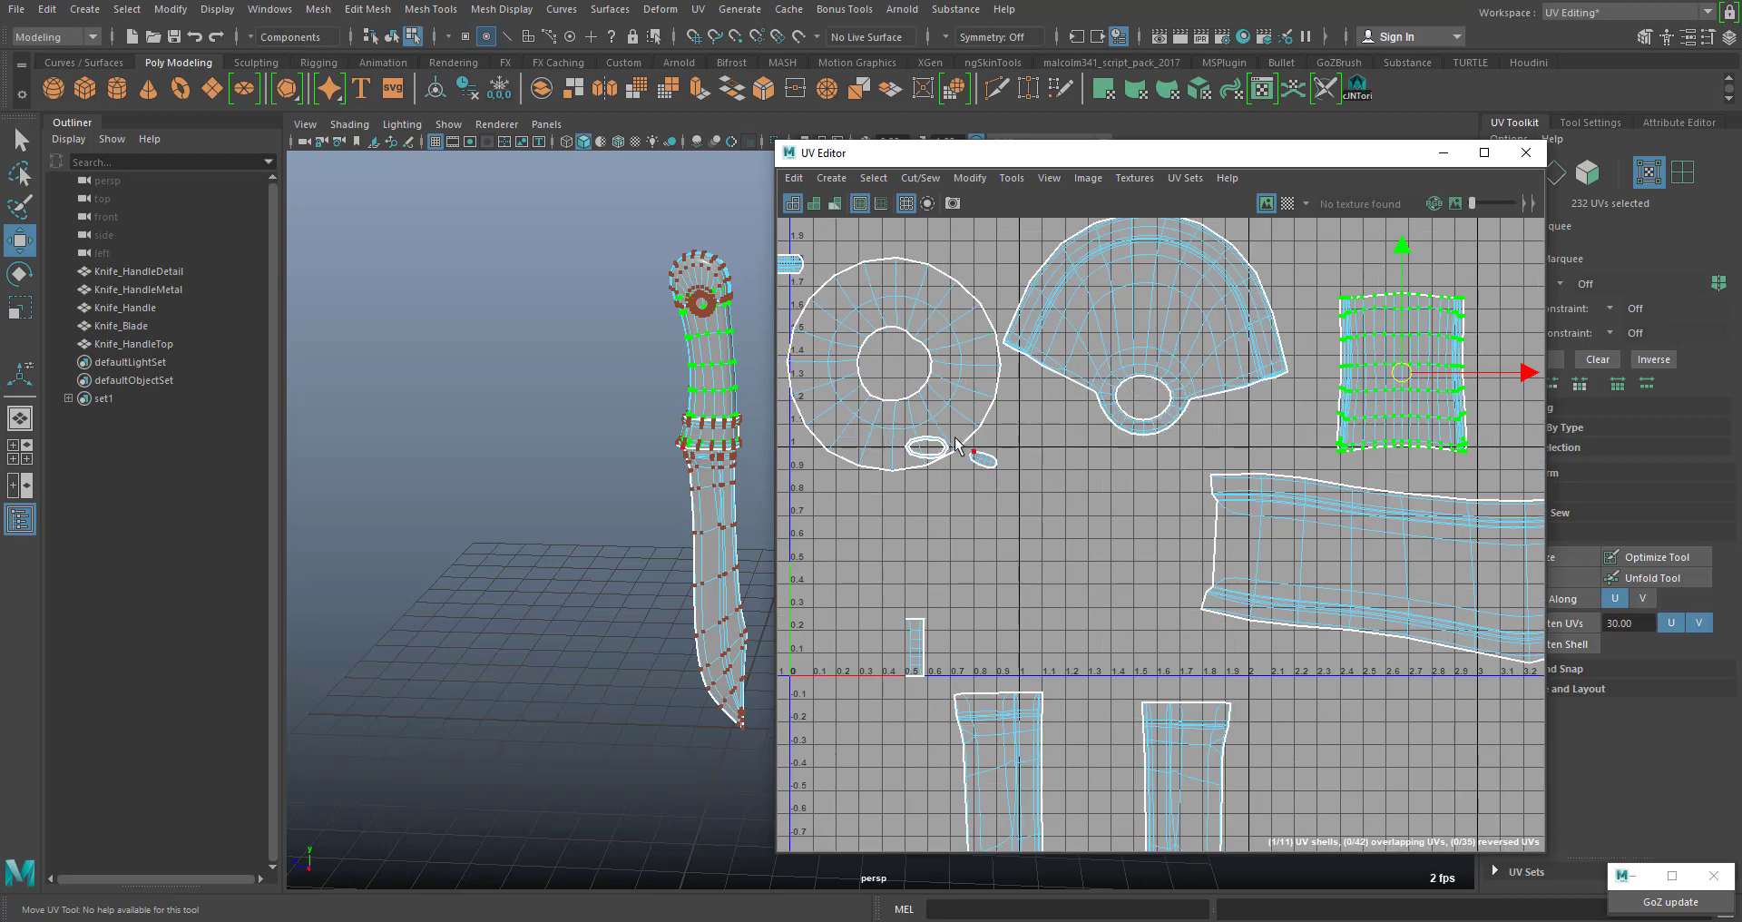
left_click(937, 448)
right_click_drag(937, 448, 935, 481, "ctrl")
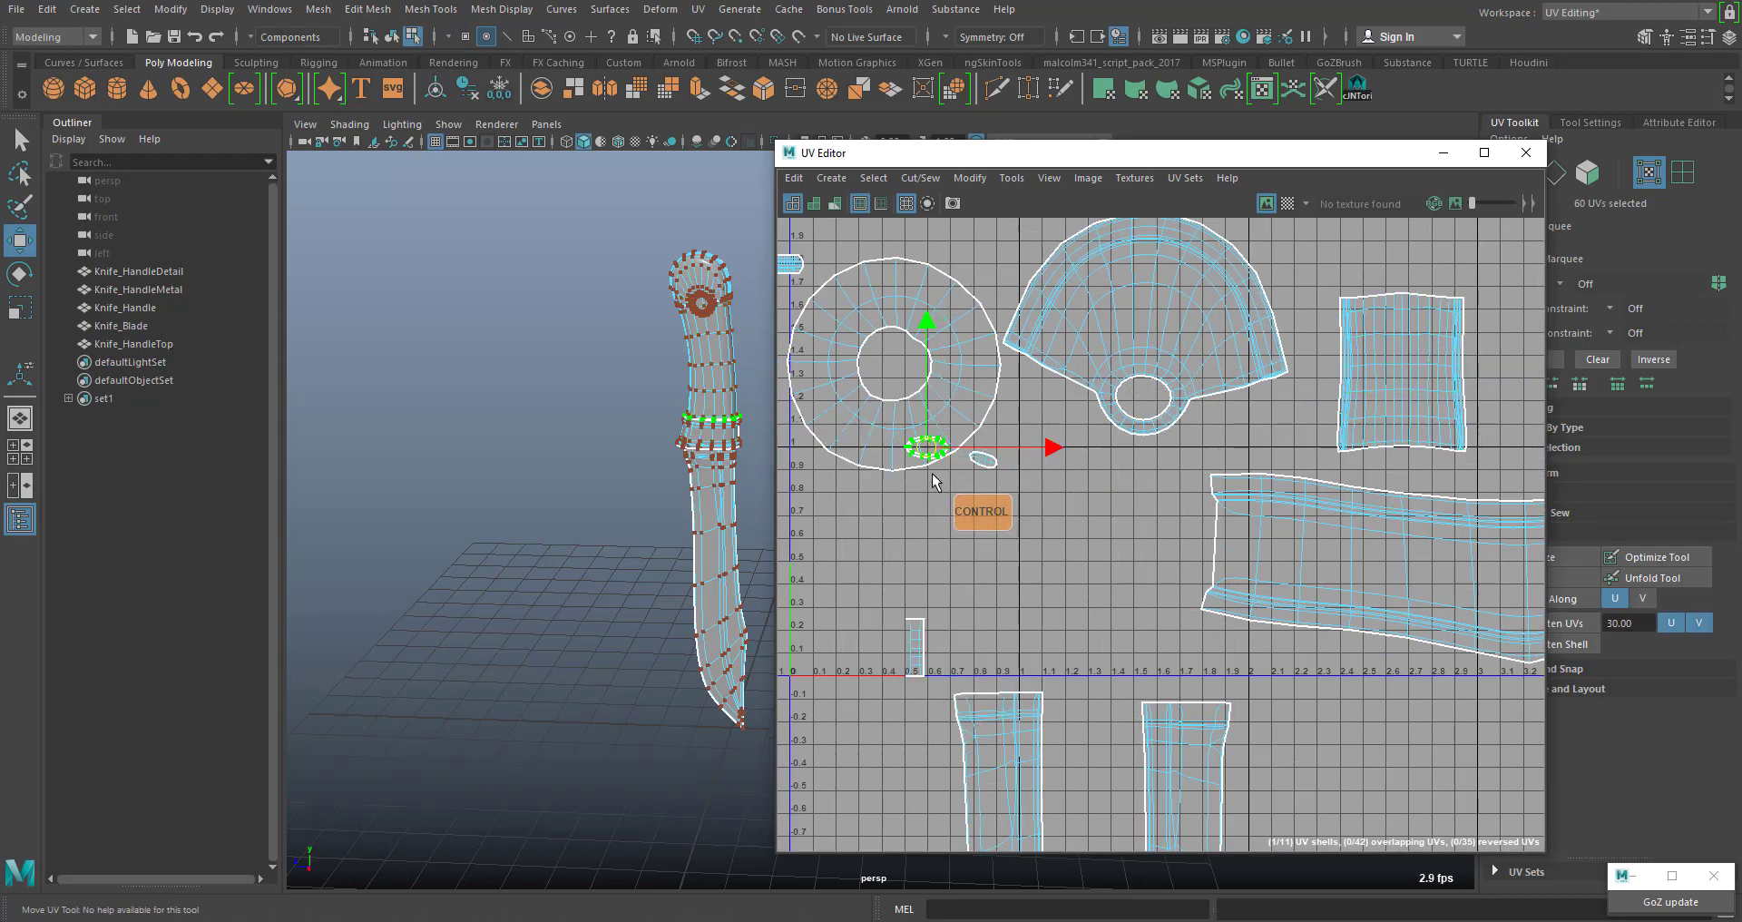
left_click_drag(925, 454, 1037, 451)
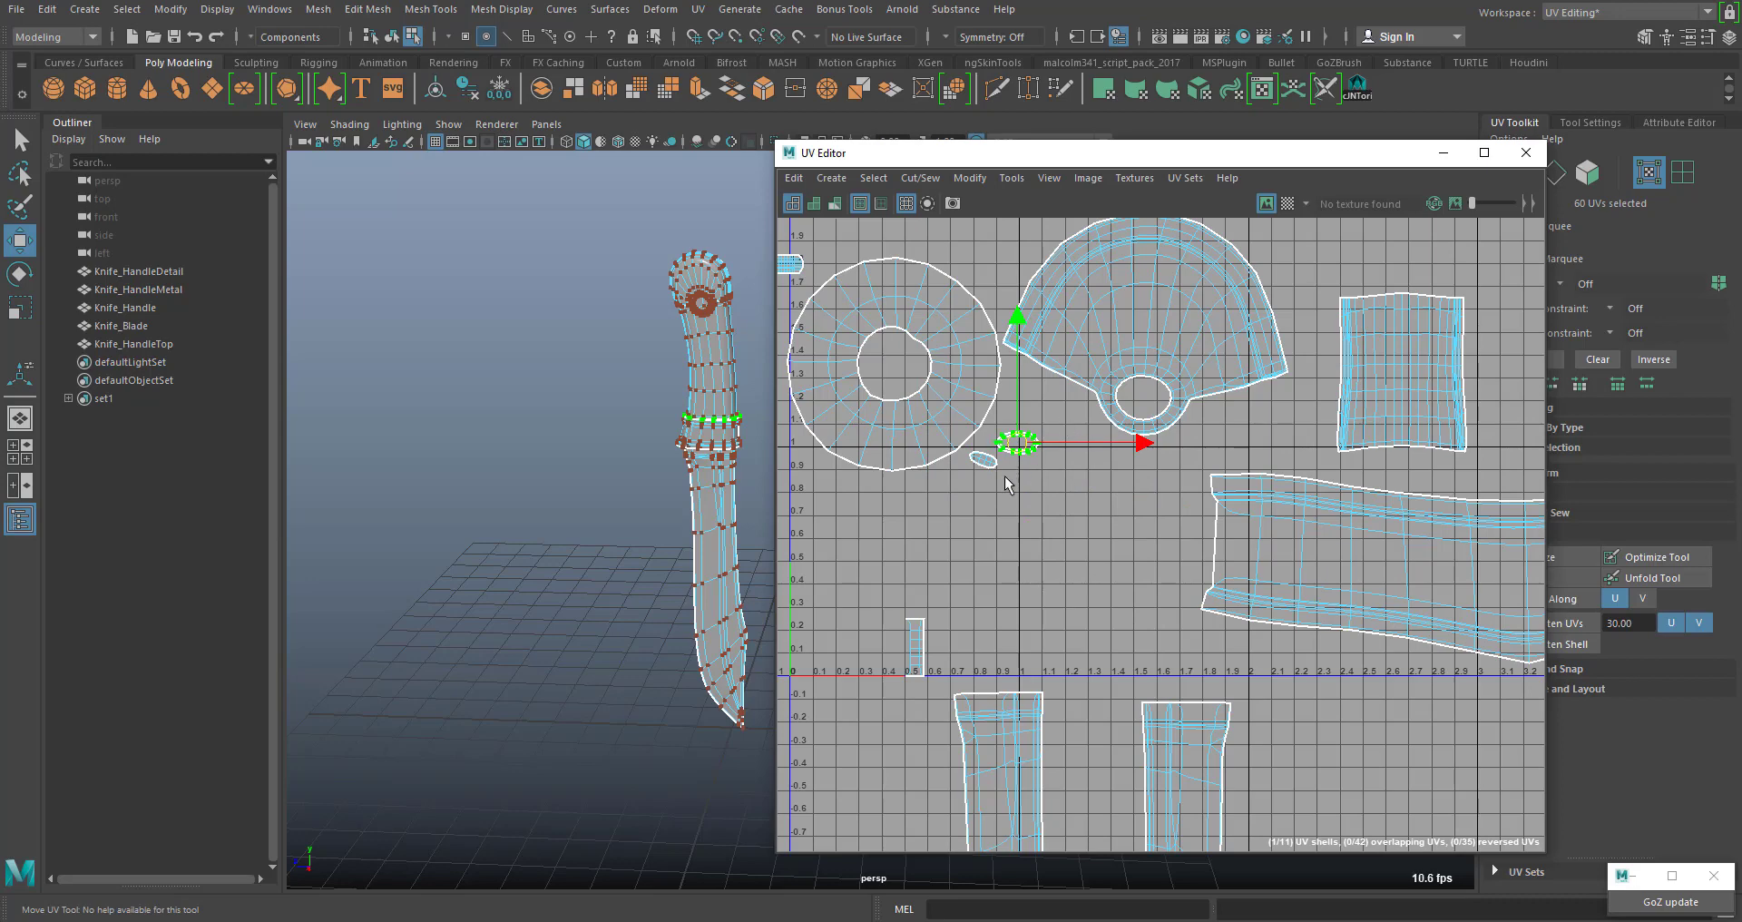
middle_click_drag(1017, 452, 1074, 517, "alt")
scroll(1043, 540, "up", 5)
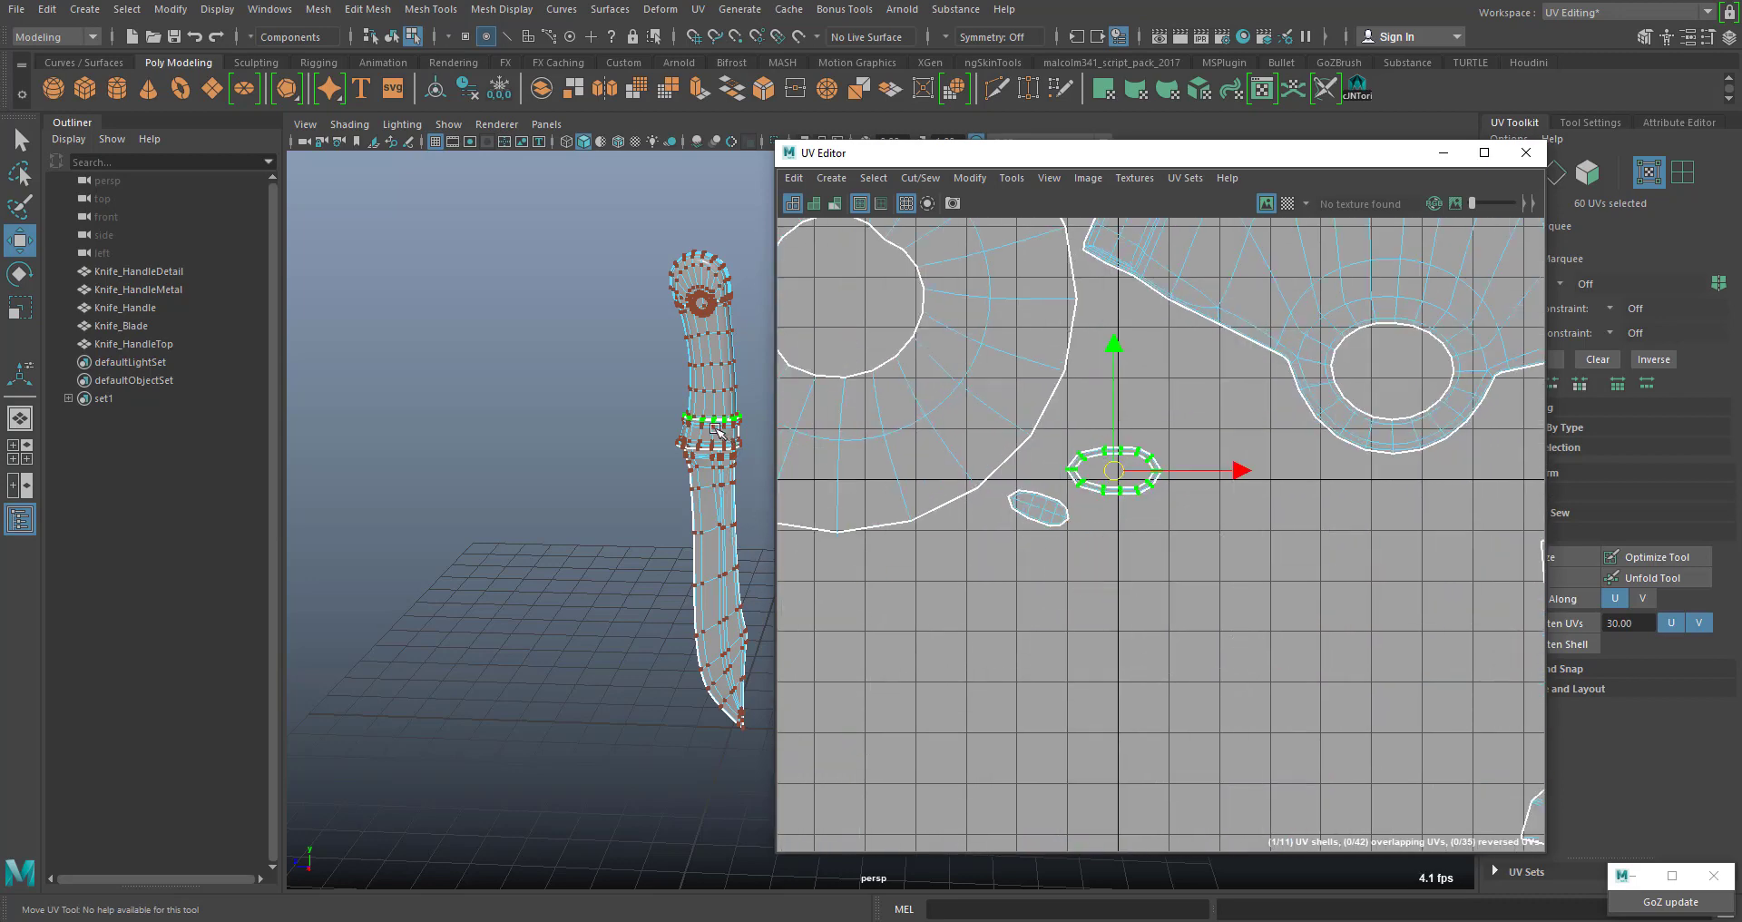
Select only the Knife_HandleDetail object and frame its UV shells in the UV Editor
mouse_move(715, 418)
right_mouse_down()
mouse_move(786, 411)
mouse_move(716, 418)
mouse_move(728, 443)
right_mouse_up()
scroll(1257, 515, "down", 8)
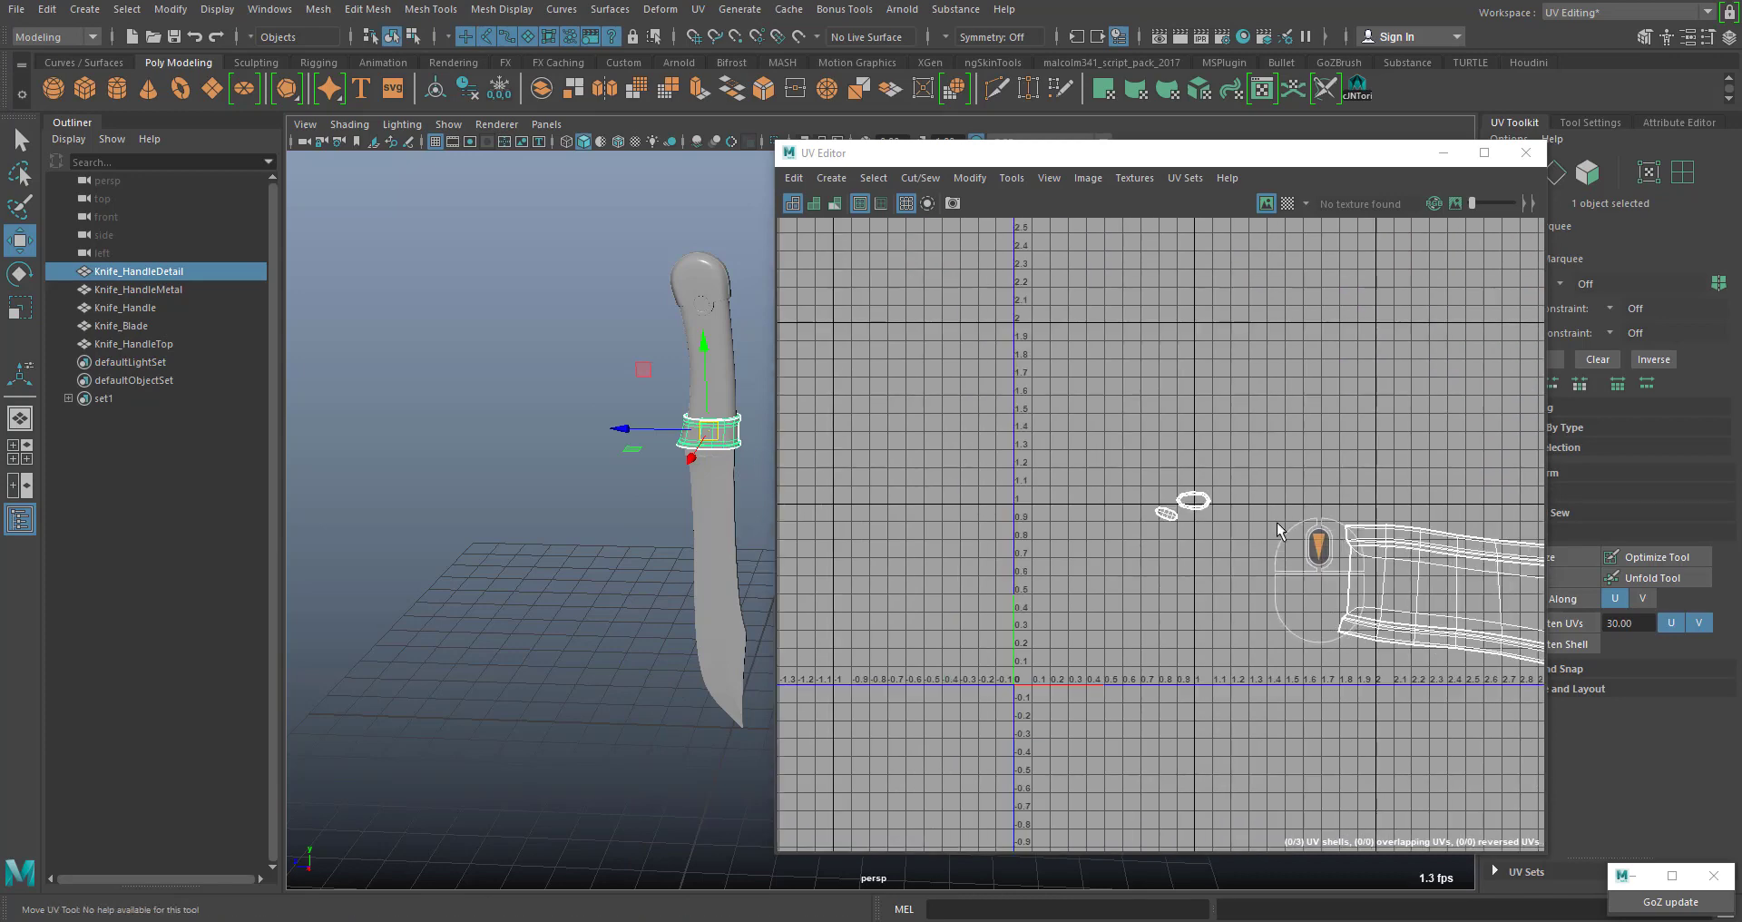
middle_click_drag(1290, 584, 1055, 605, "alt")
right_click_drag(1020, 537, 1103, 609, "alt")
middle_click_drag(1218, 601, 1144, 550, "alt")
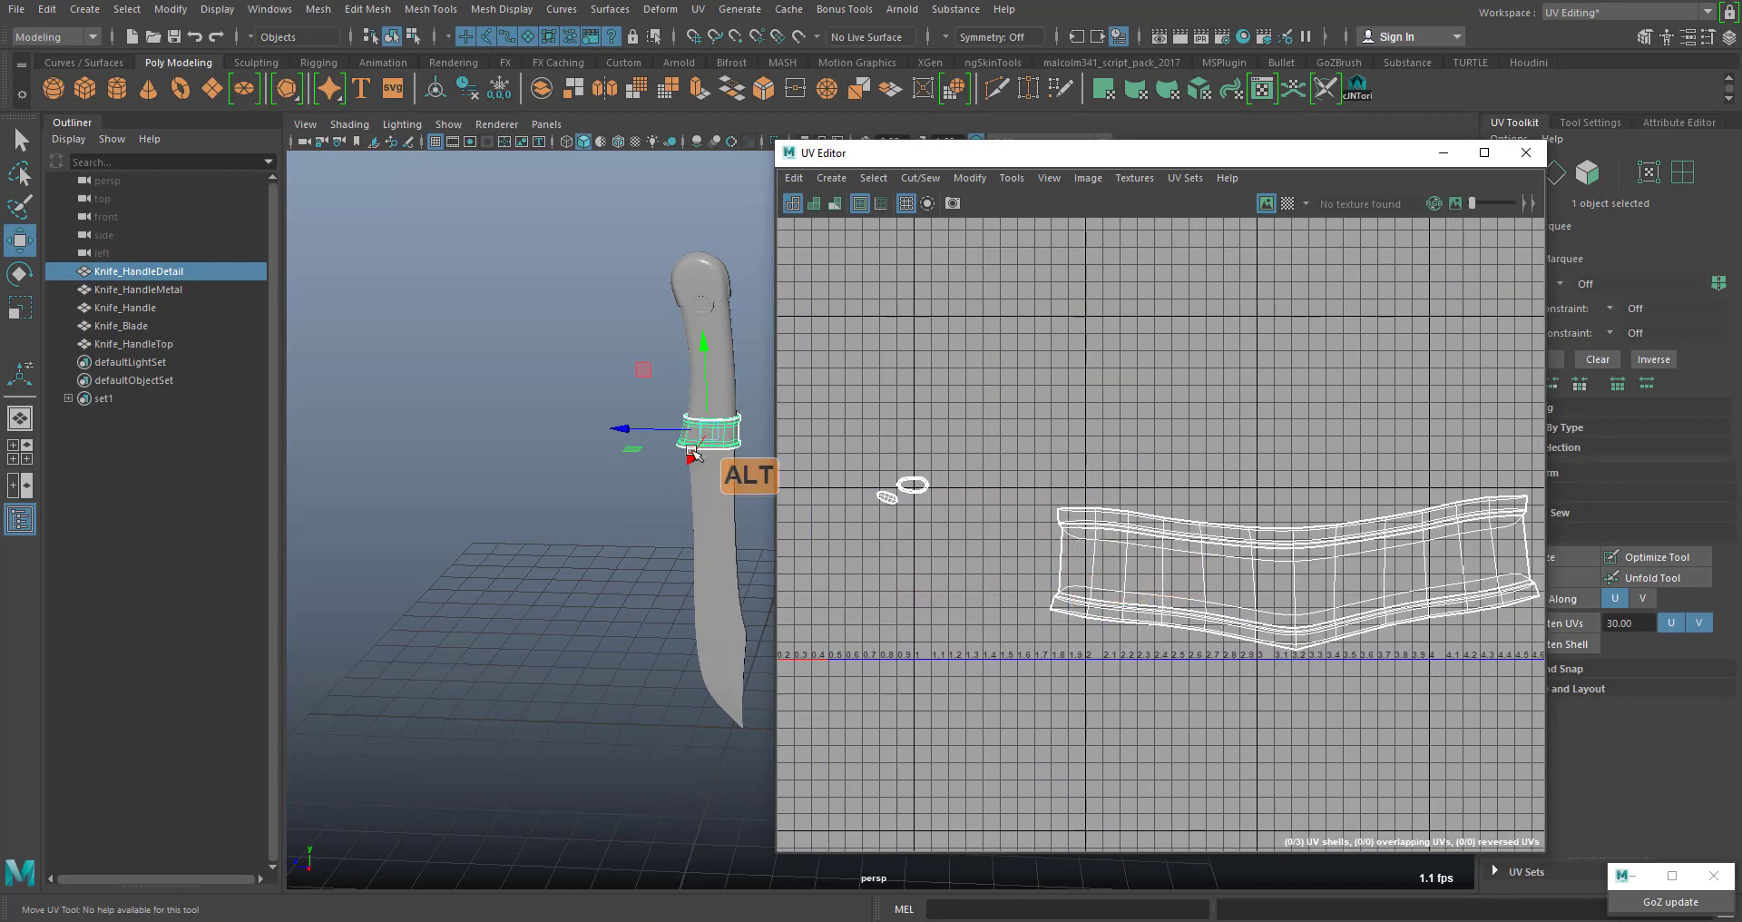
Select the two small oval shells of the collar and move them just above the middle of the long strip
right_click_drag(691, 451, 805, 828, "alt")
middle_click_drag(428, 431, 623, 608, "alt")
right_click_drag(886, 501, 952, 505, "alt")
left_click_drag(798, 427, 950, 550)
left_click(949, 549)
left_click_drag(857, 442, 988, 567)
key("w")
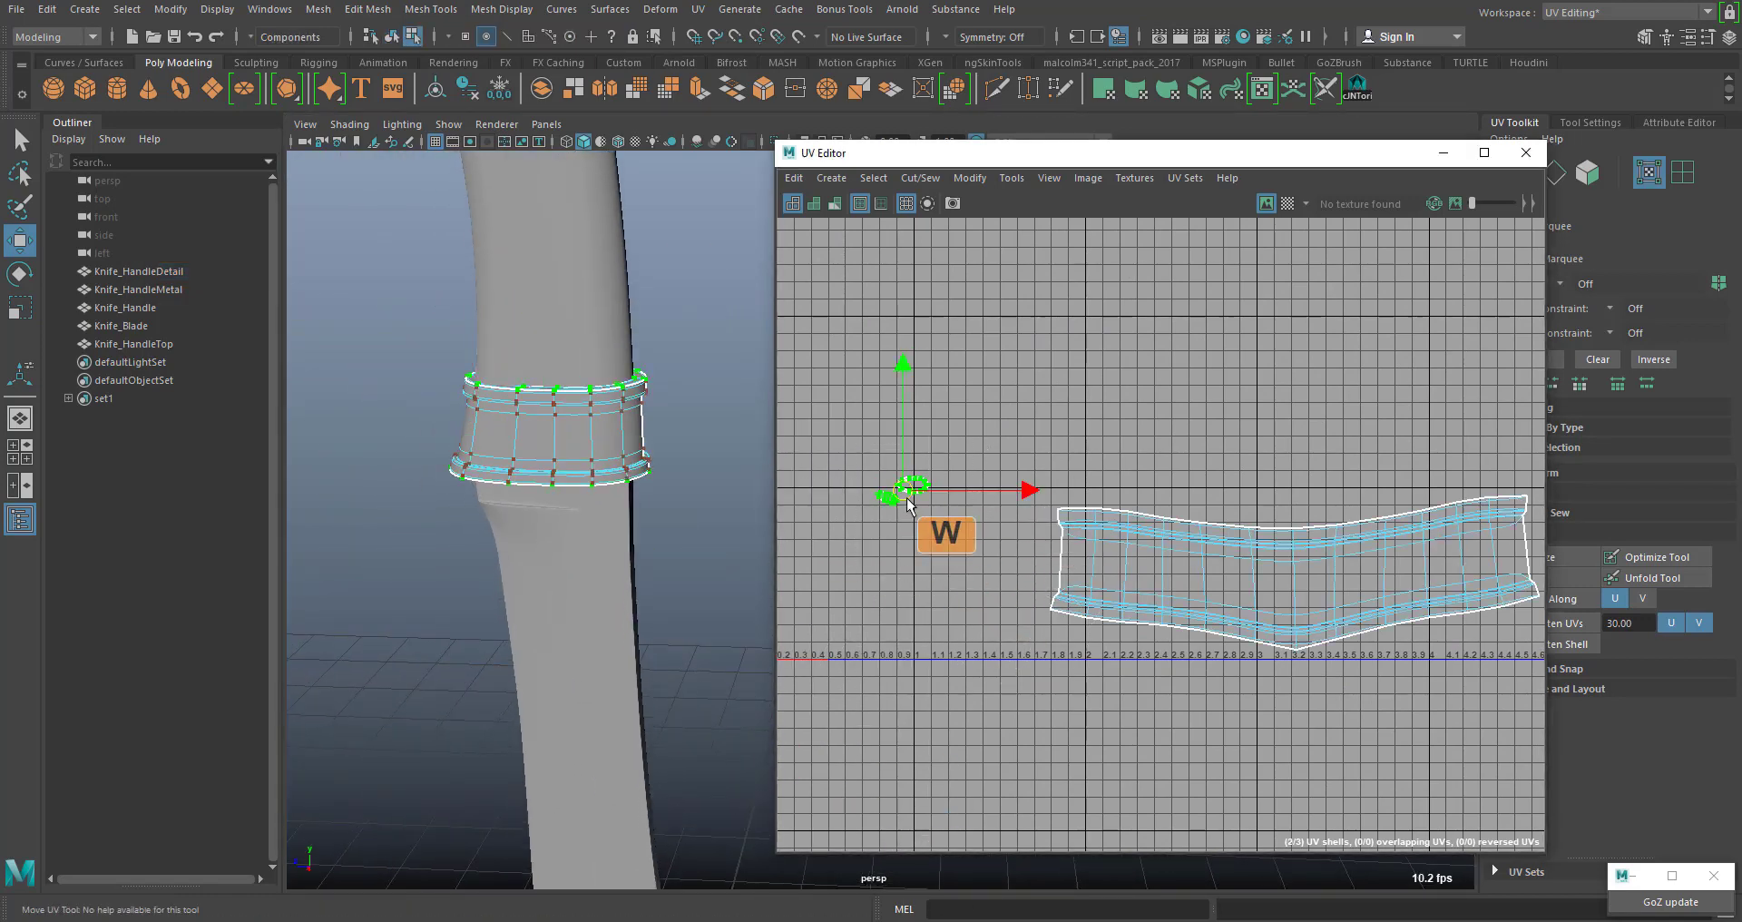
left_click_drag(907, 504, 1272, 504)
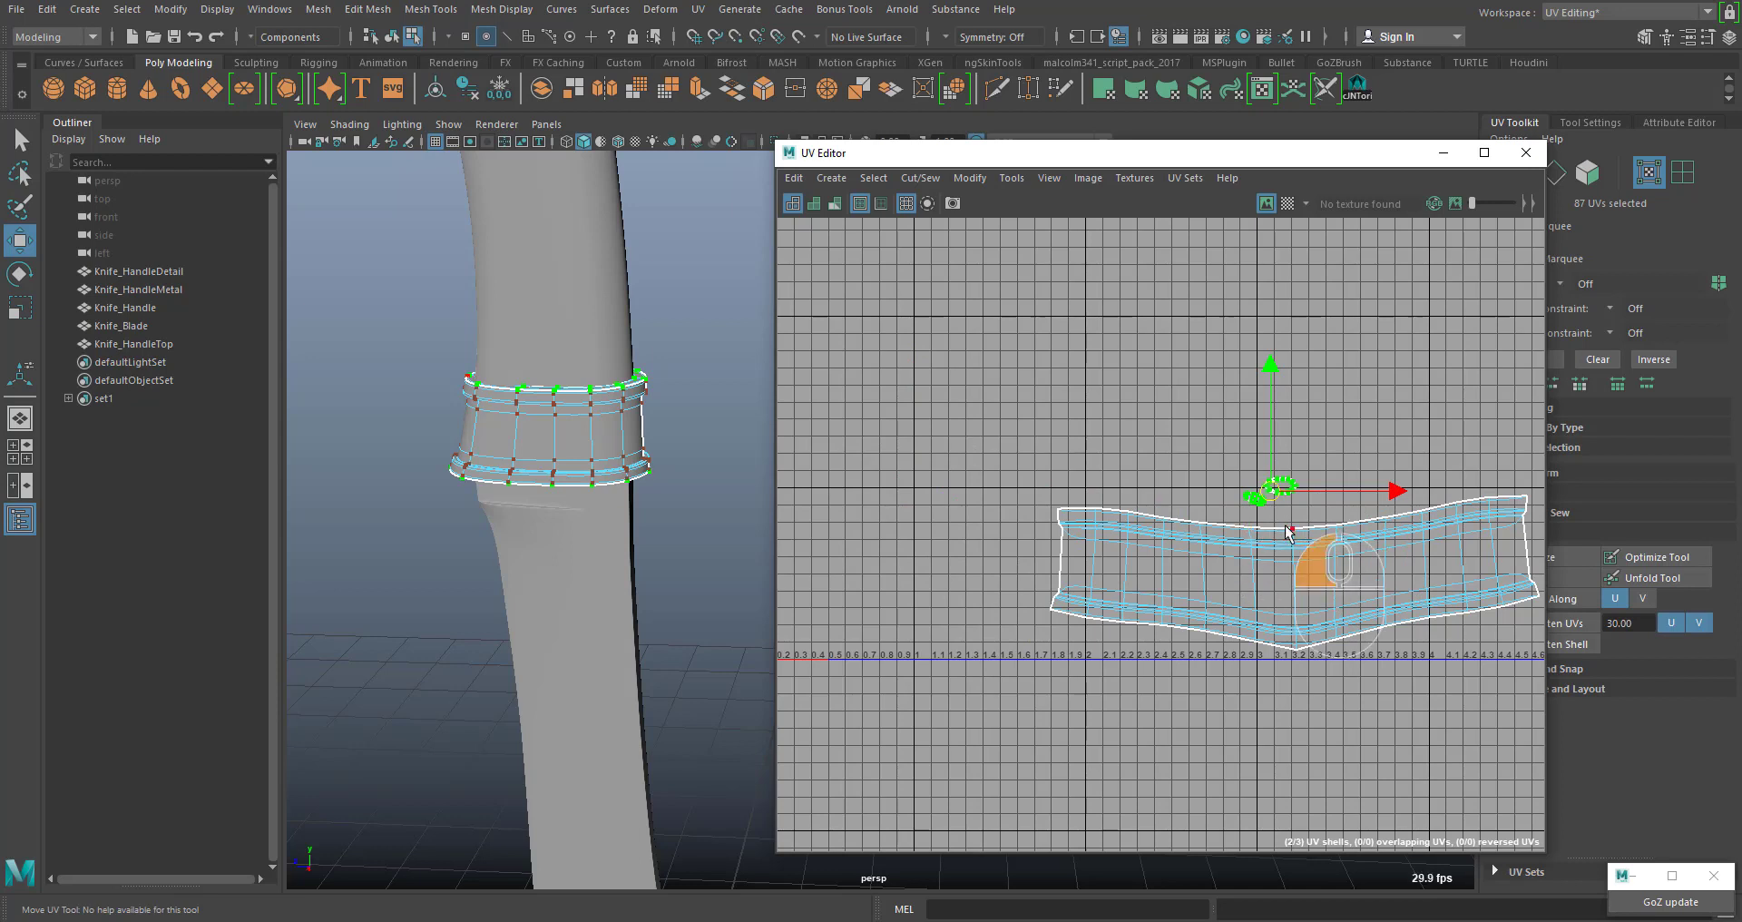
Compare the size of the two small oval shells with the long strip shell in the UV Editor
left_click_drag(1288, 531, 1319, 581)
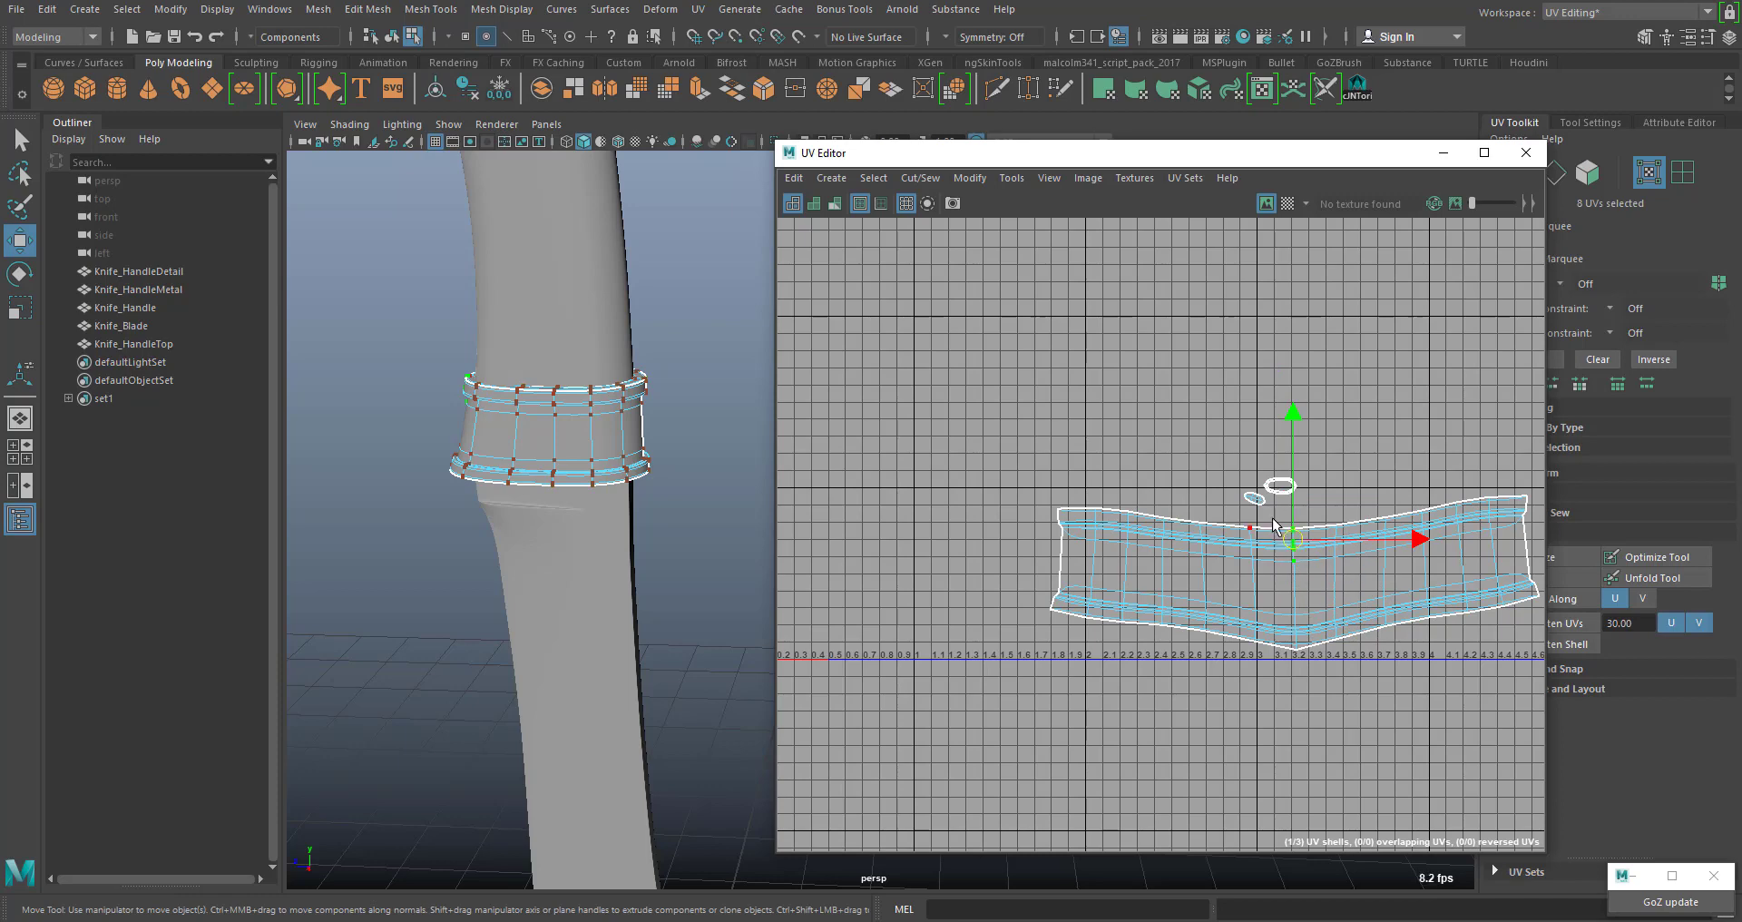
scroll(1274, 510, "up", 5)
scroll(1274, 509, "down", 3)
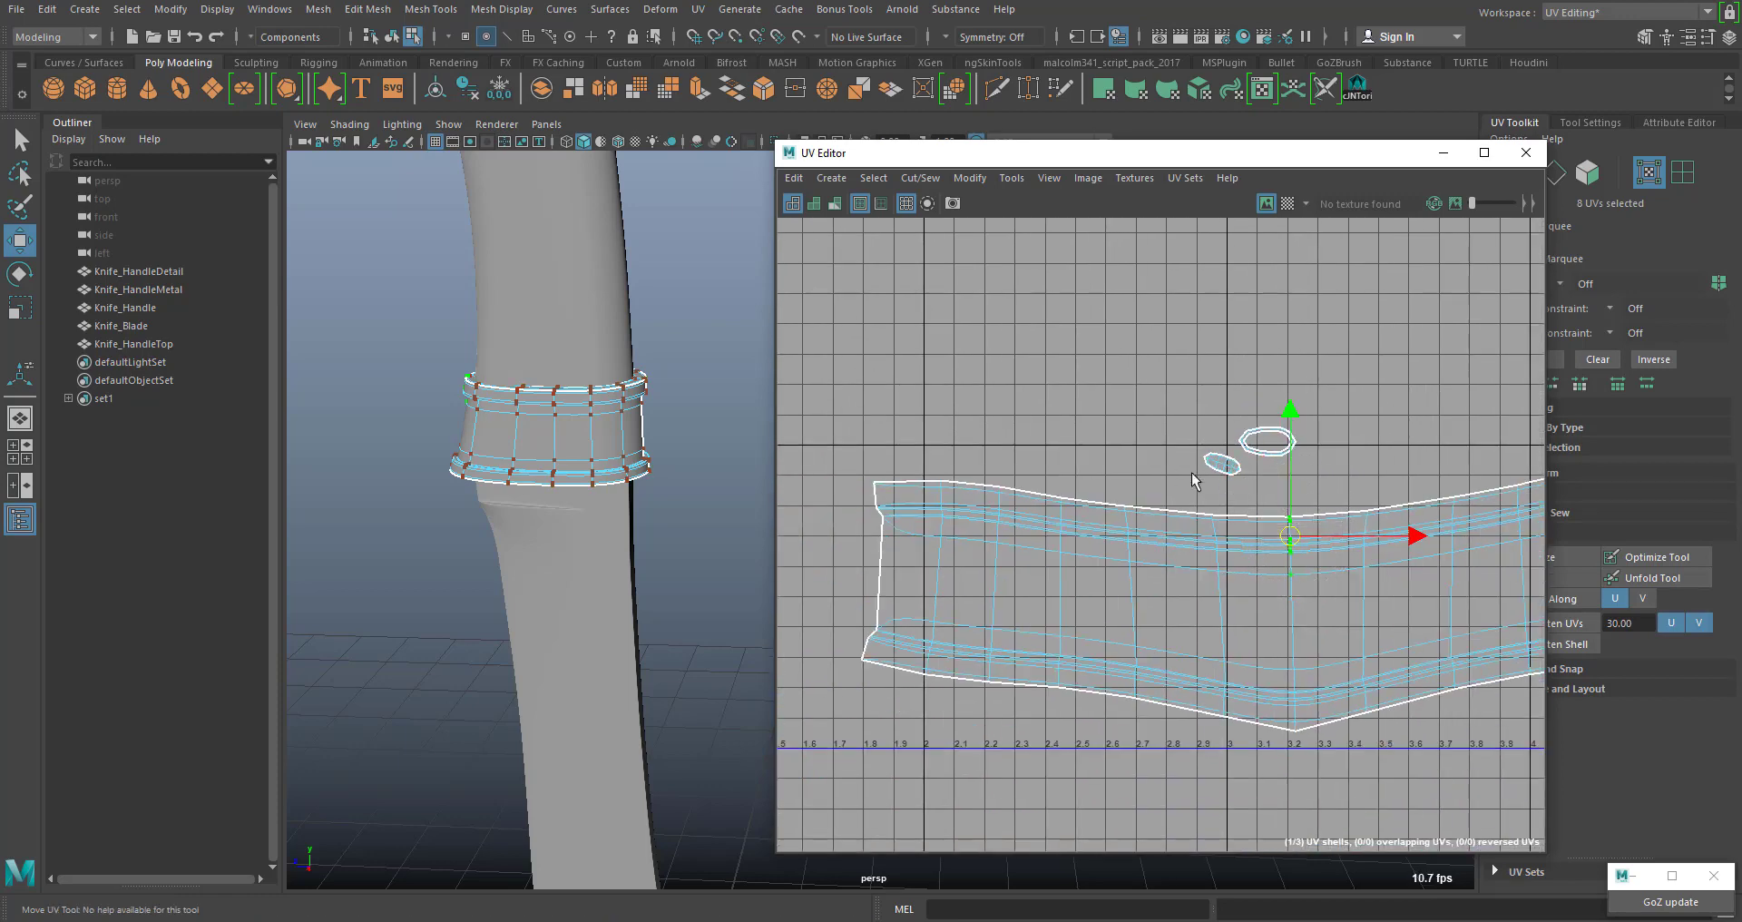
scroll(1232, 569, "down", 6)
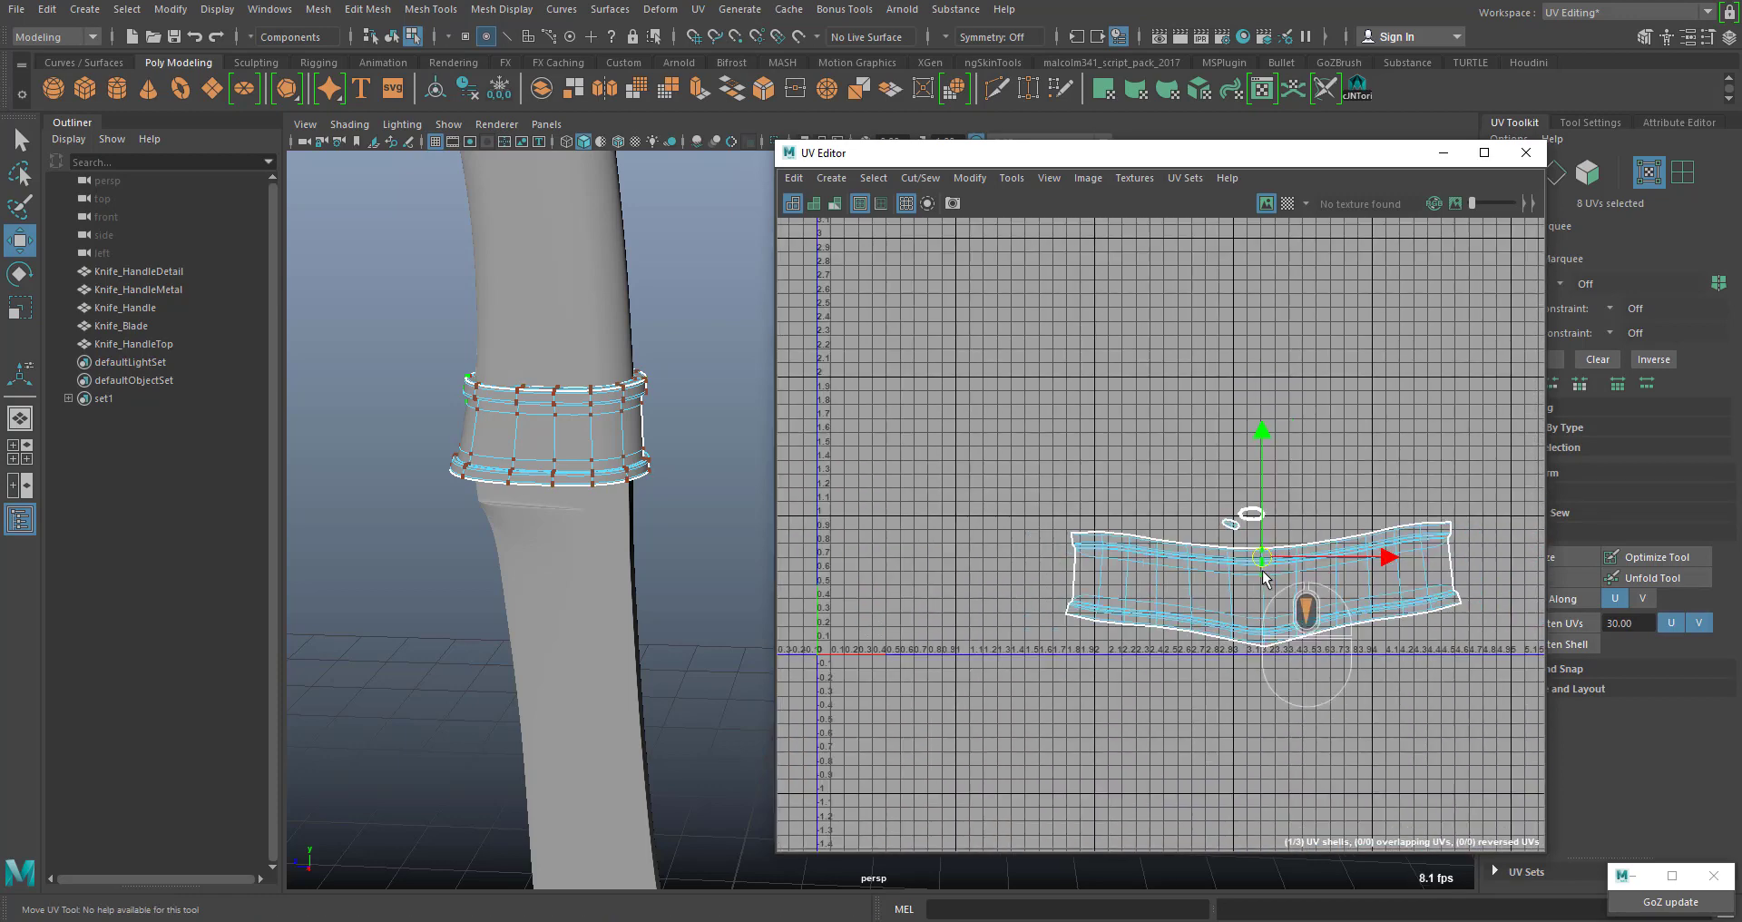
scroll(1169, 595, "up", 3)
middle_click_drag(1250, 569, 1201, 566, "alt")
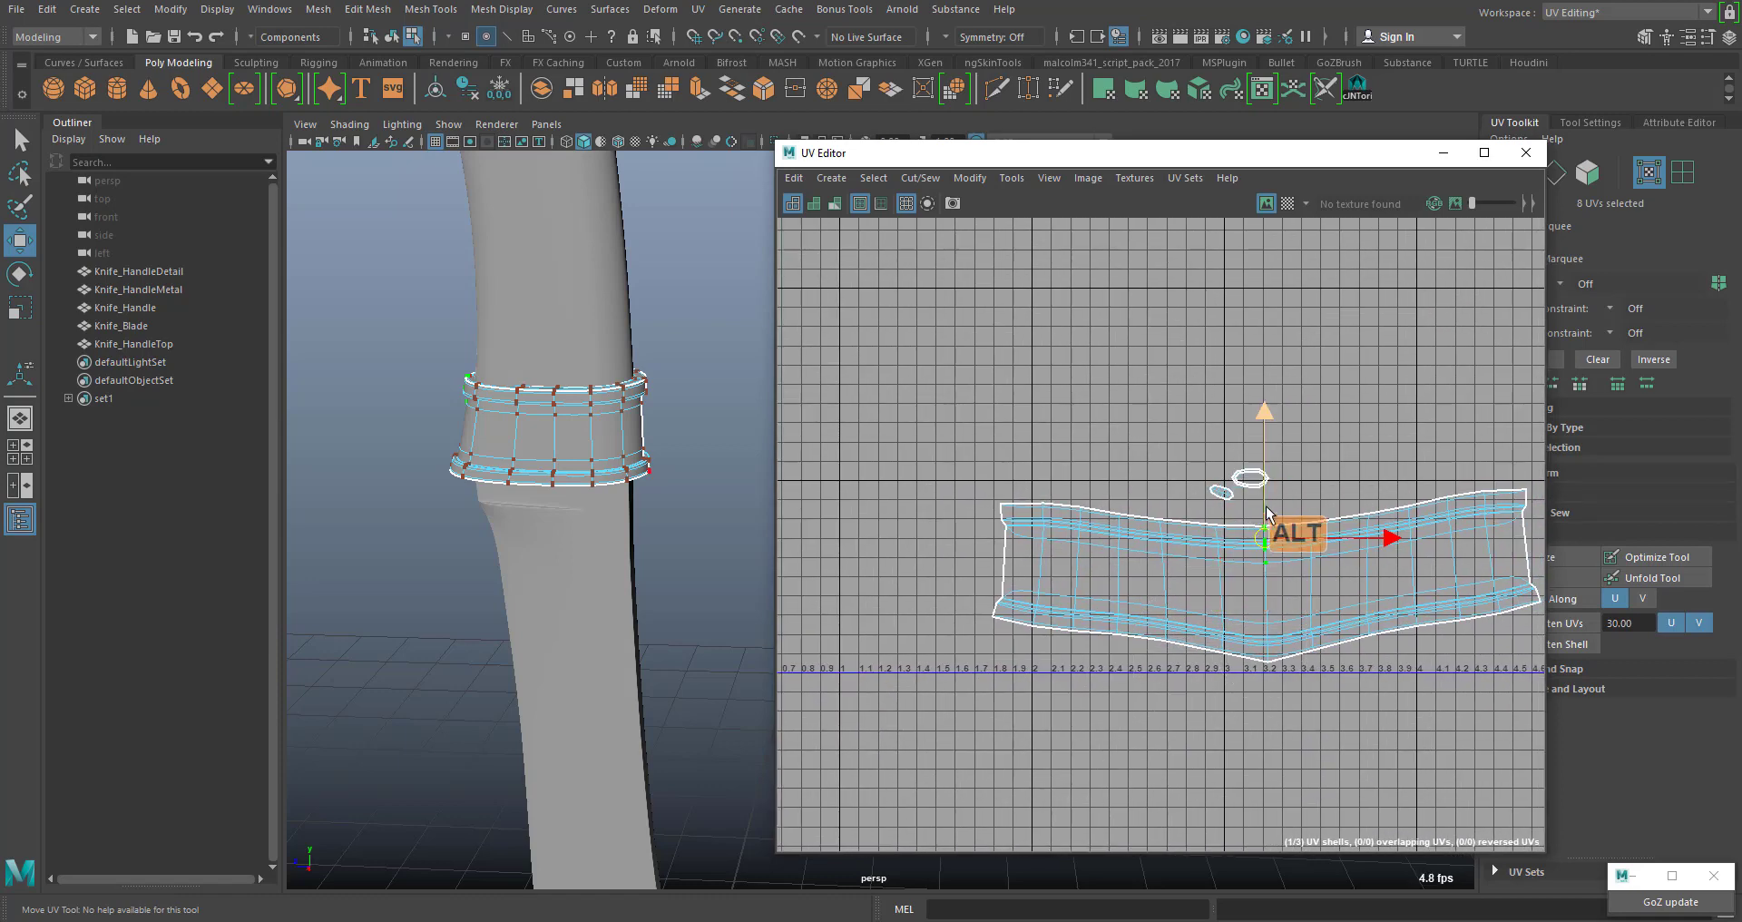
Return the collar to object selection and show the UV Toolkit's Transform settings with the texel density options
right_click_drag(513, 408, 699, 352)
left_click_drag(1132, 157, 1016, 158)
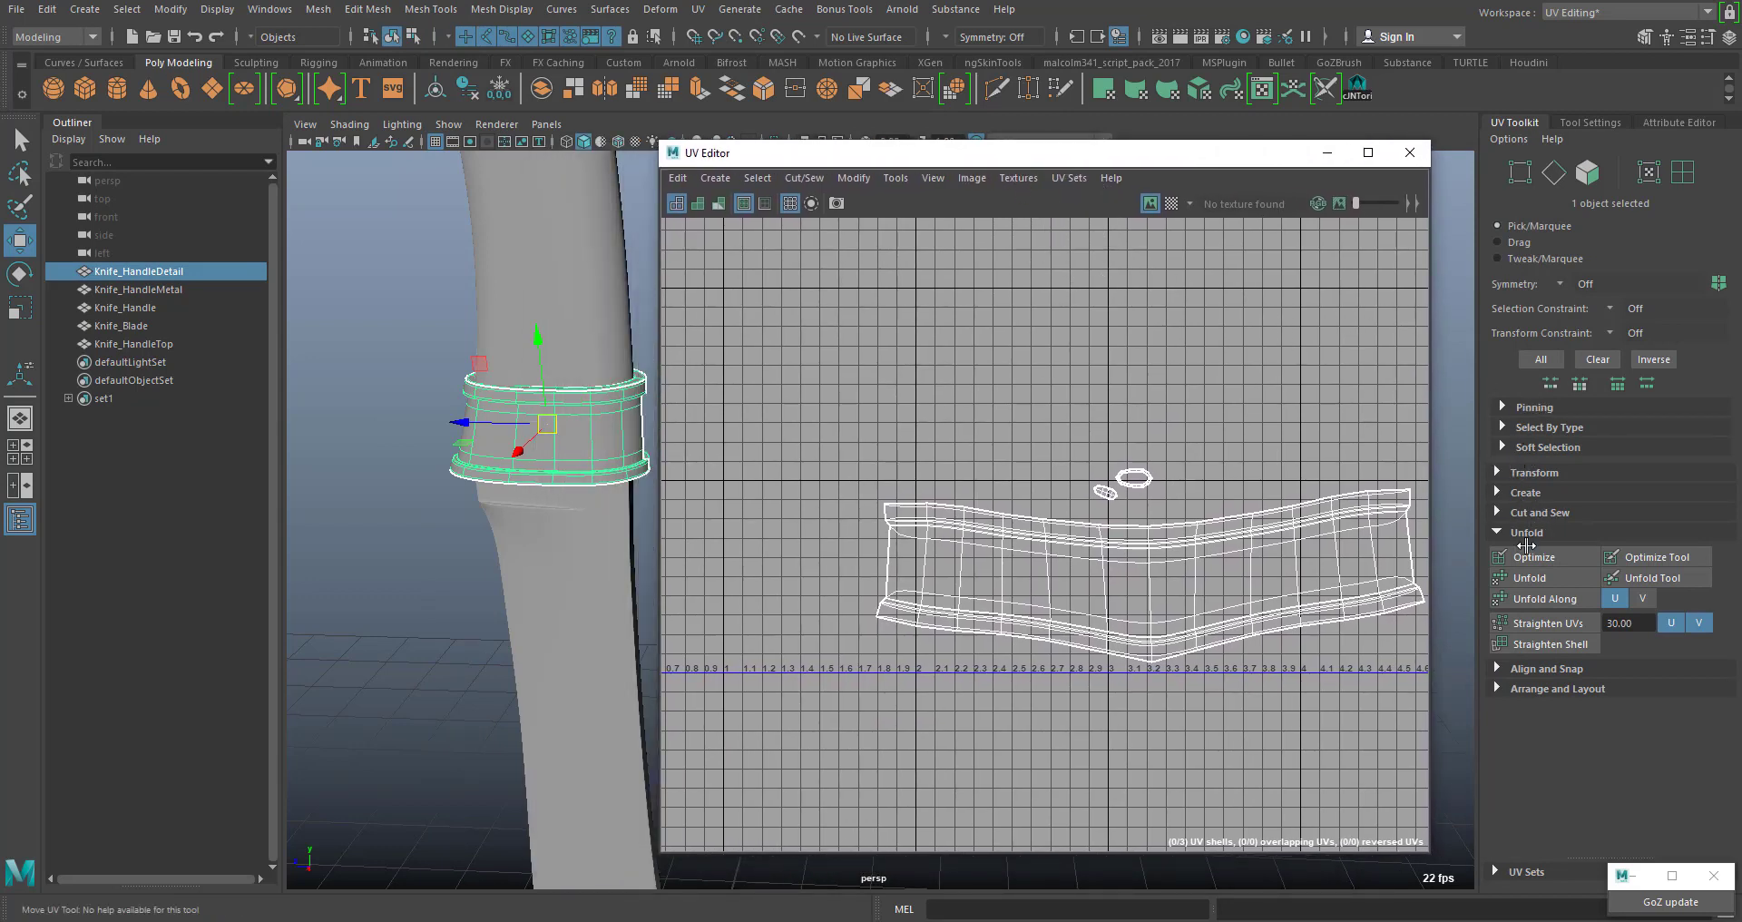
left_click(1517, 473)
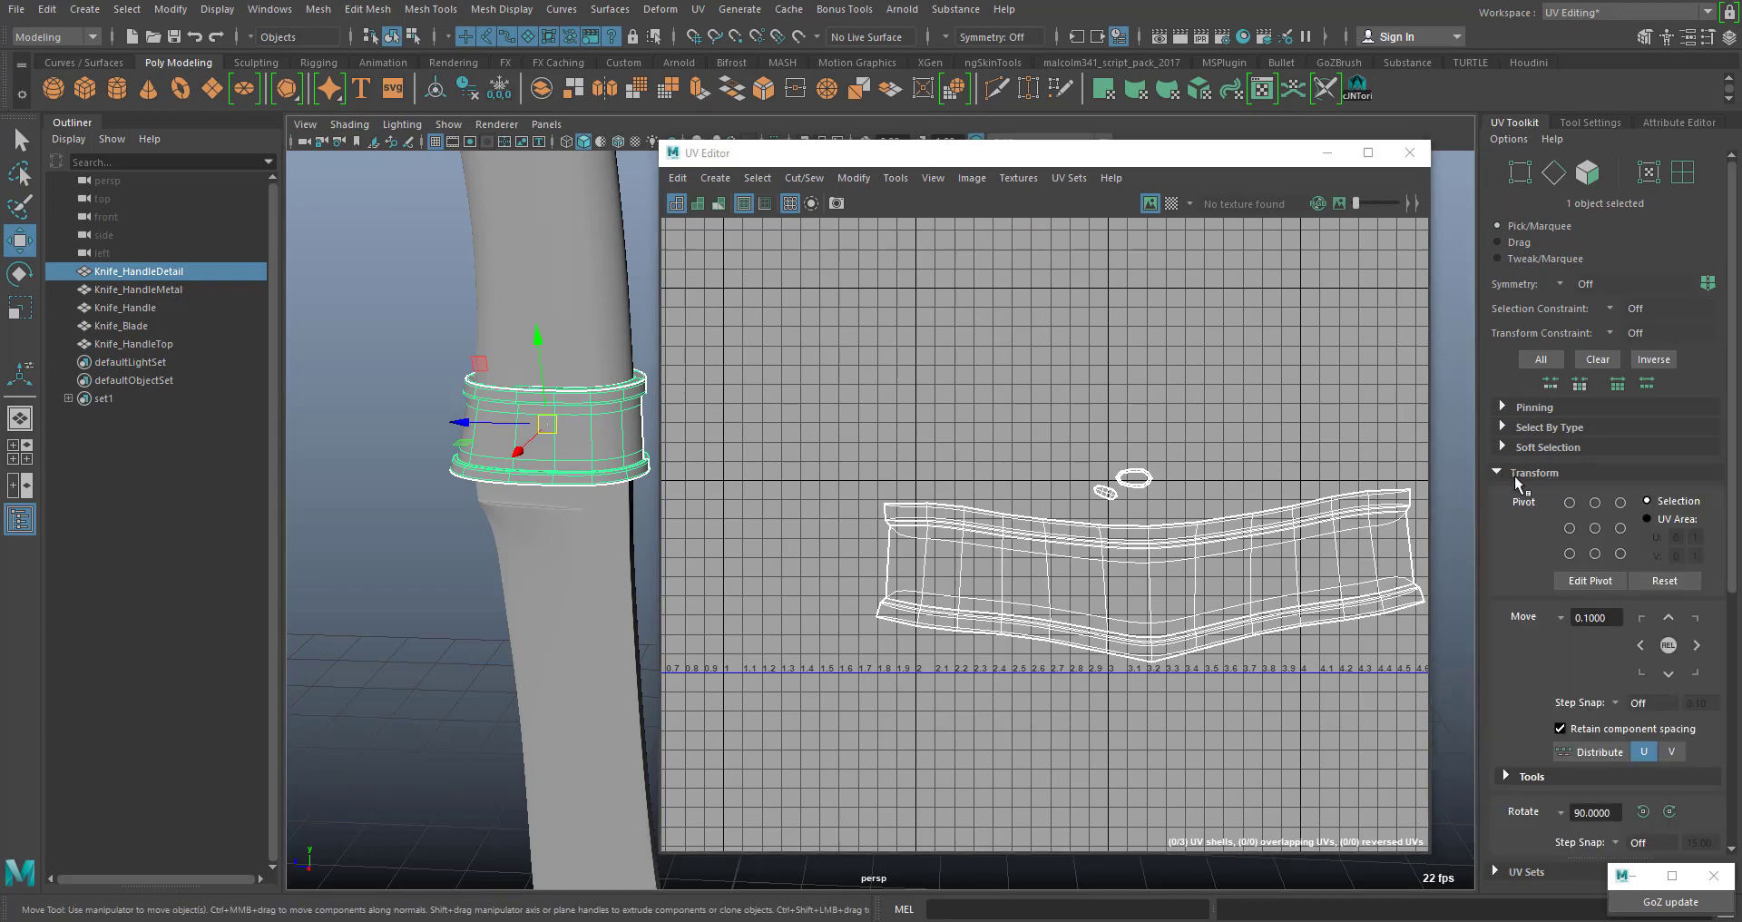
scroll(1572, 563, "down", 5)
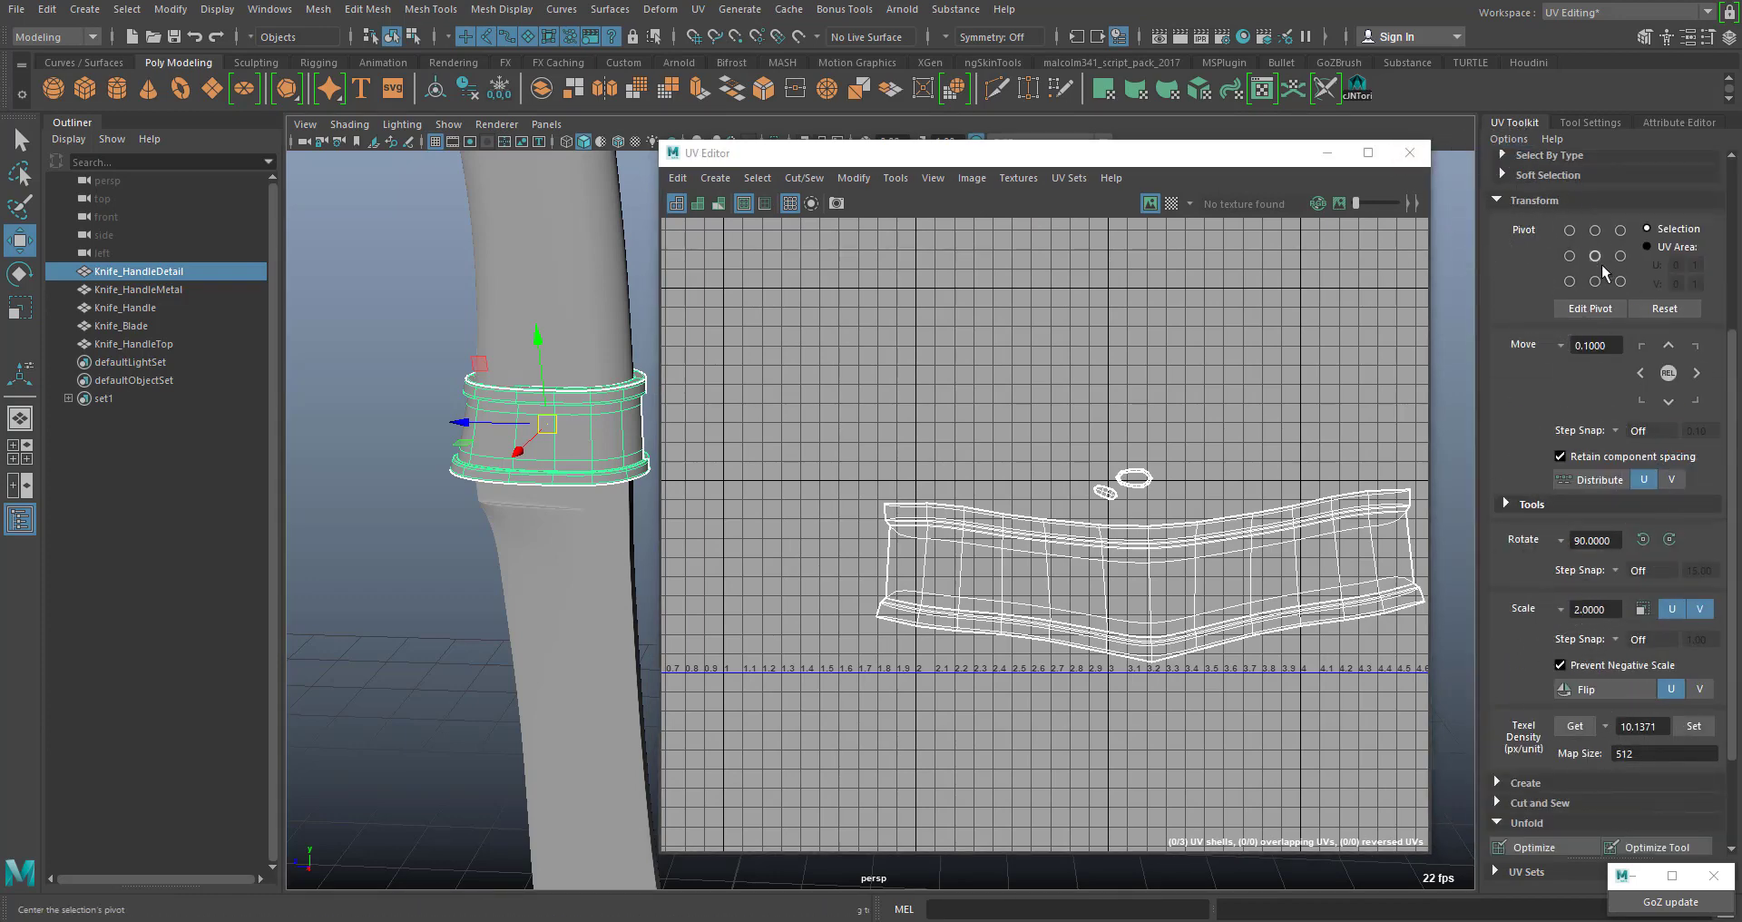
scroll(1557, 490, "down", 5)
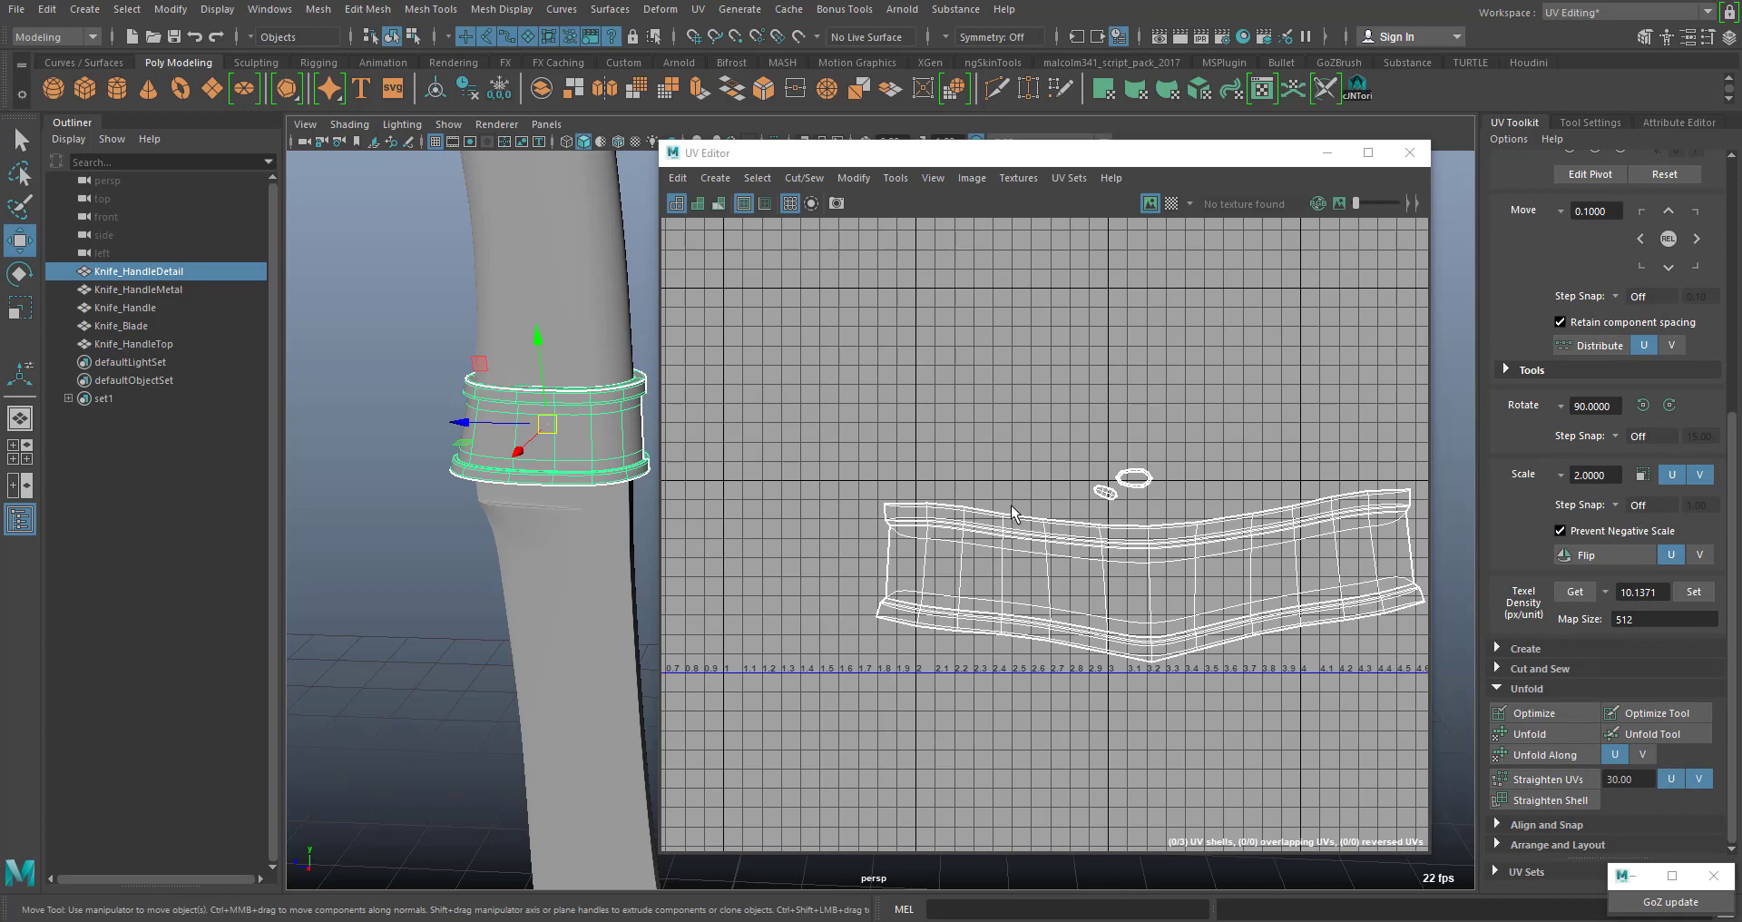
Resize and reposition the UV Editor so the collar and the UV Toolkit both stay visible
middle_click_drag(1014, 513, 983, 513, "alt")
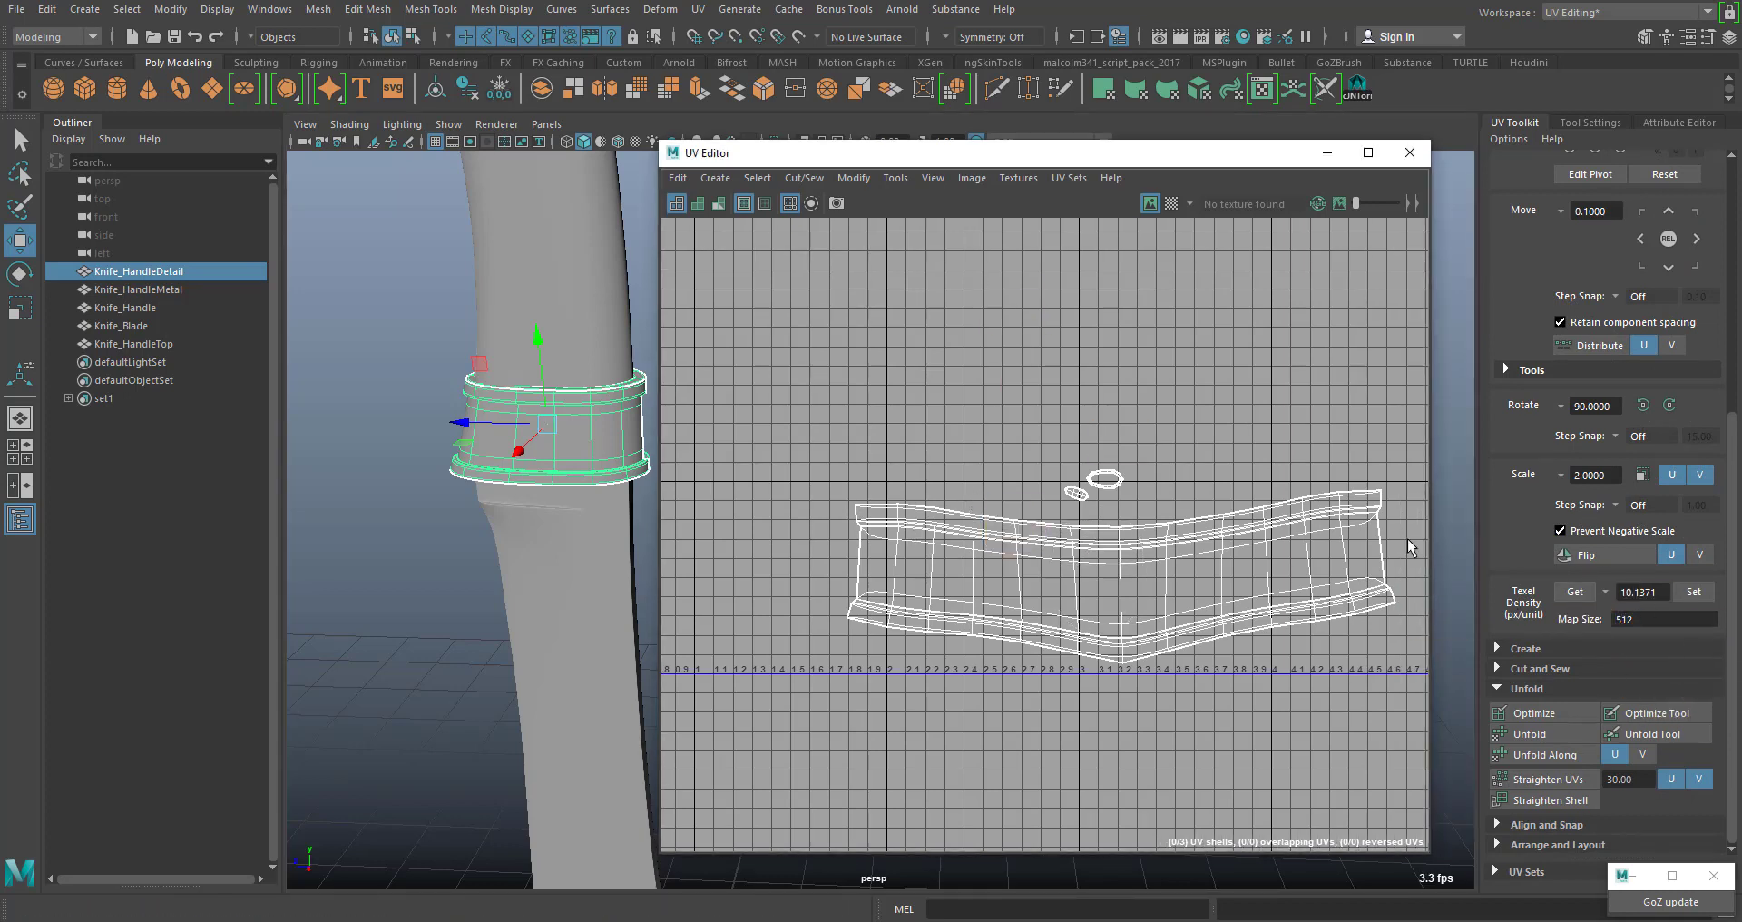
left_click_drag(976, 156, 1108, 163)
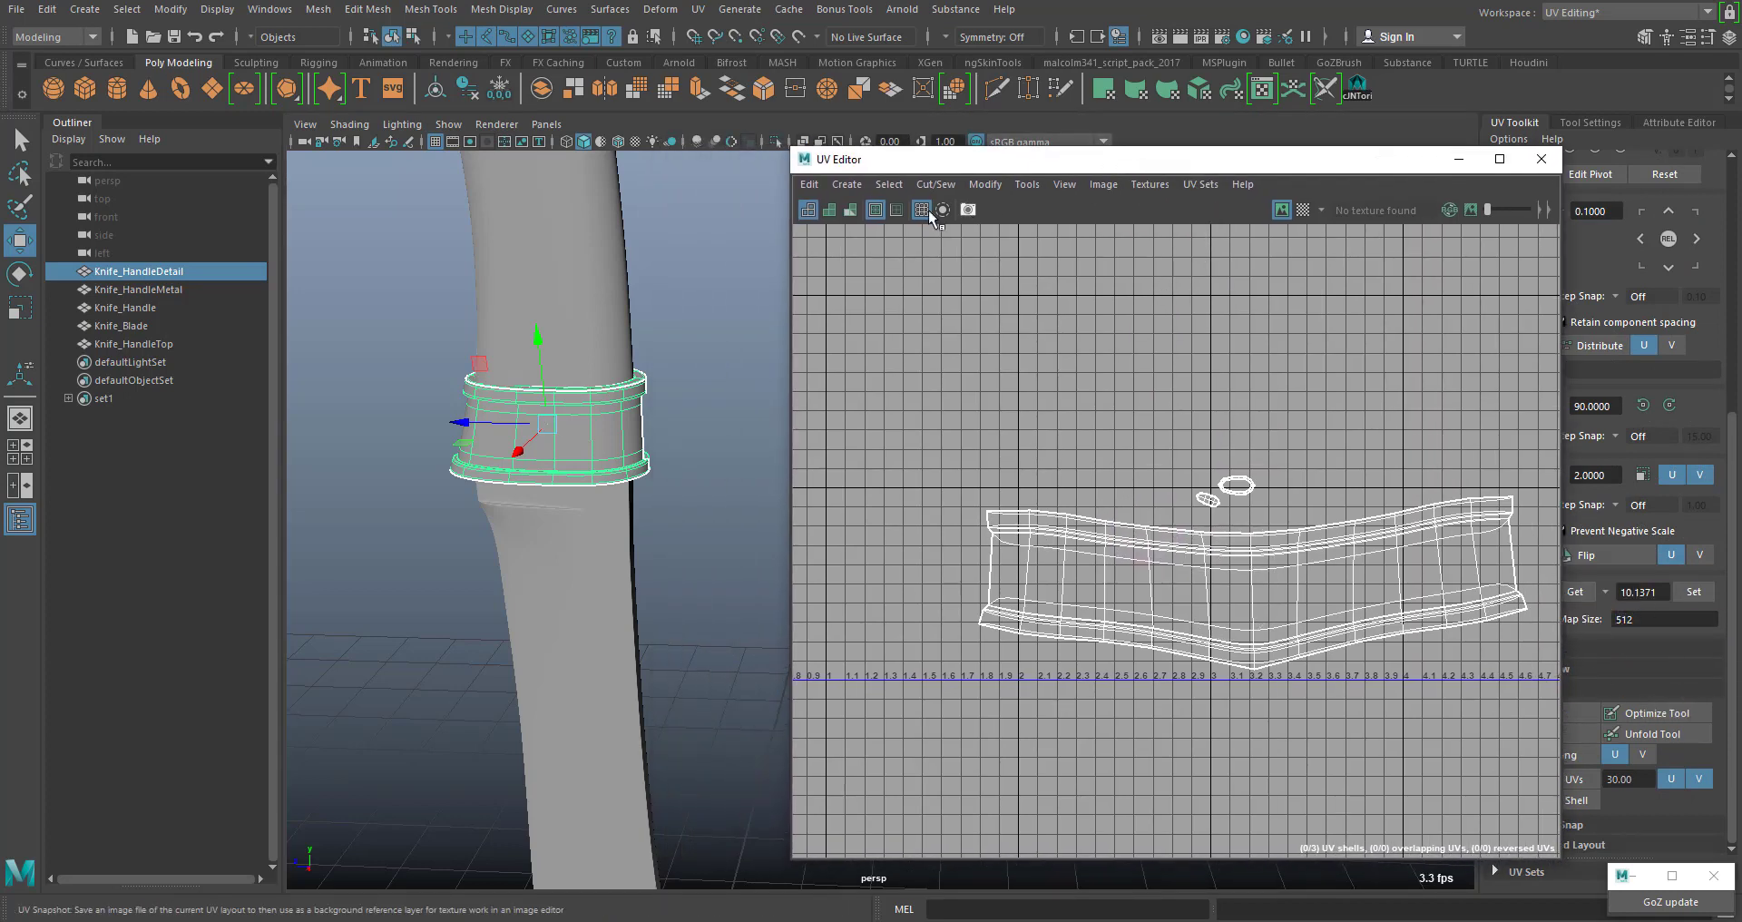
left_click_drag(788, 148, 952, 311)
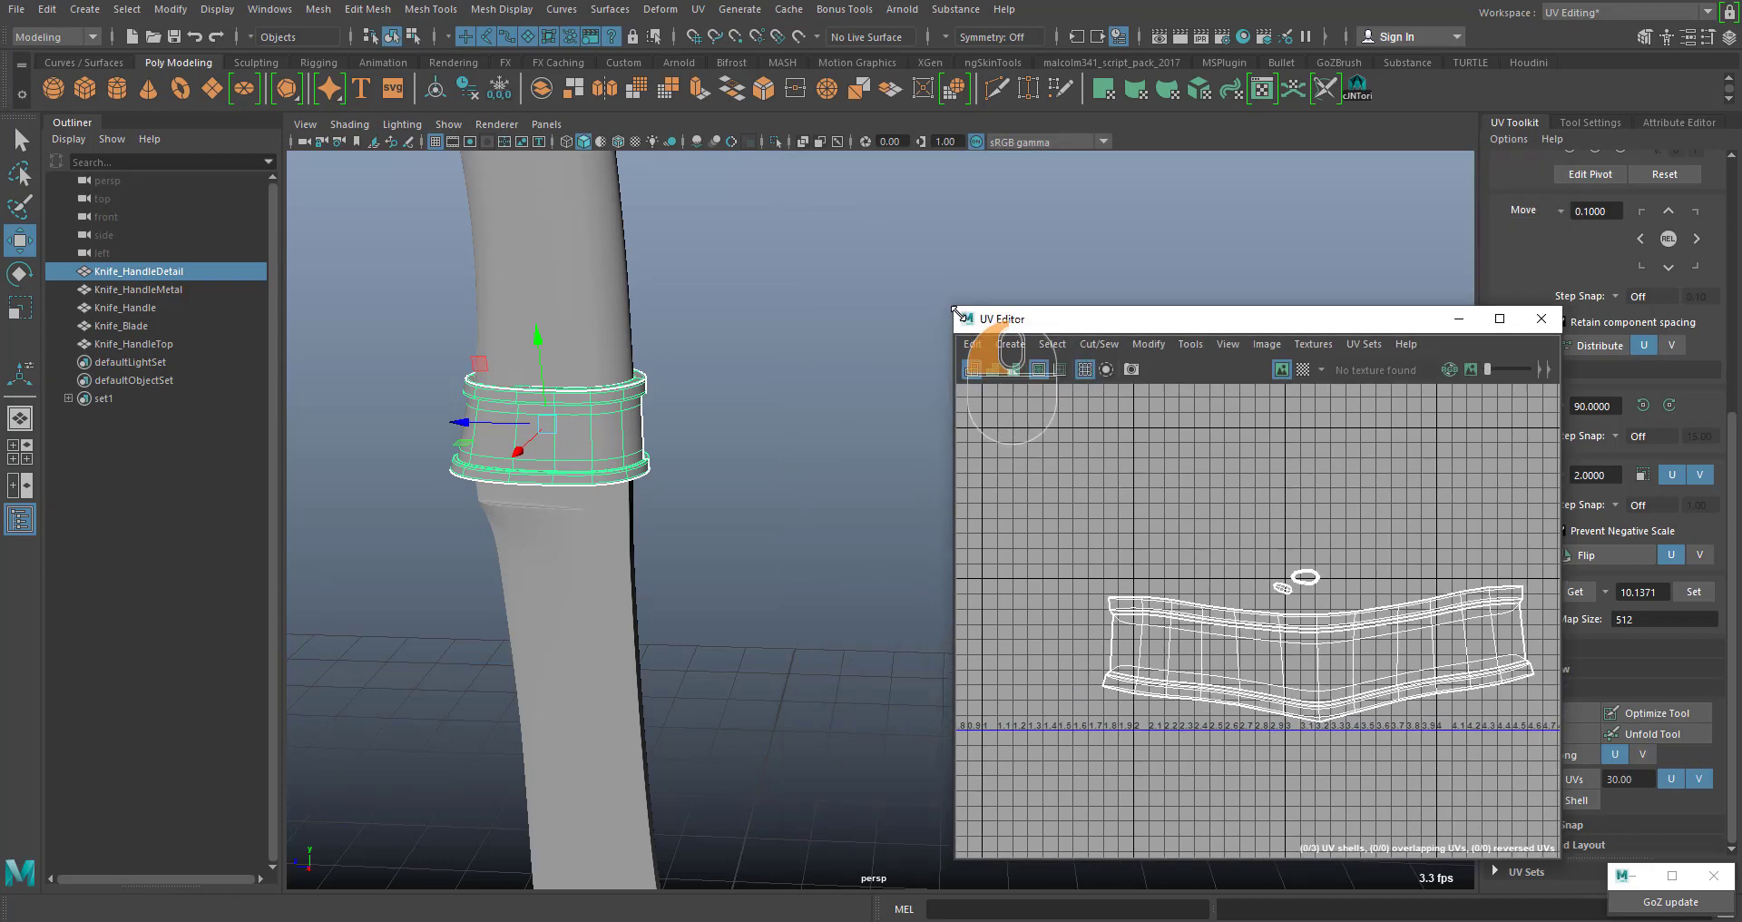
left_click_drag(1140, 334, 948, 180)
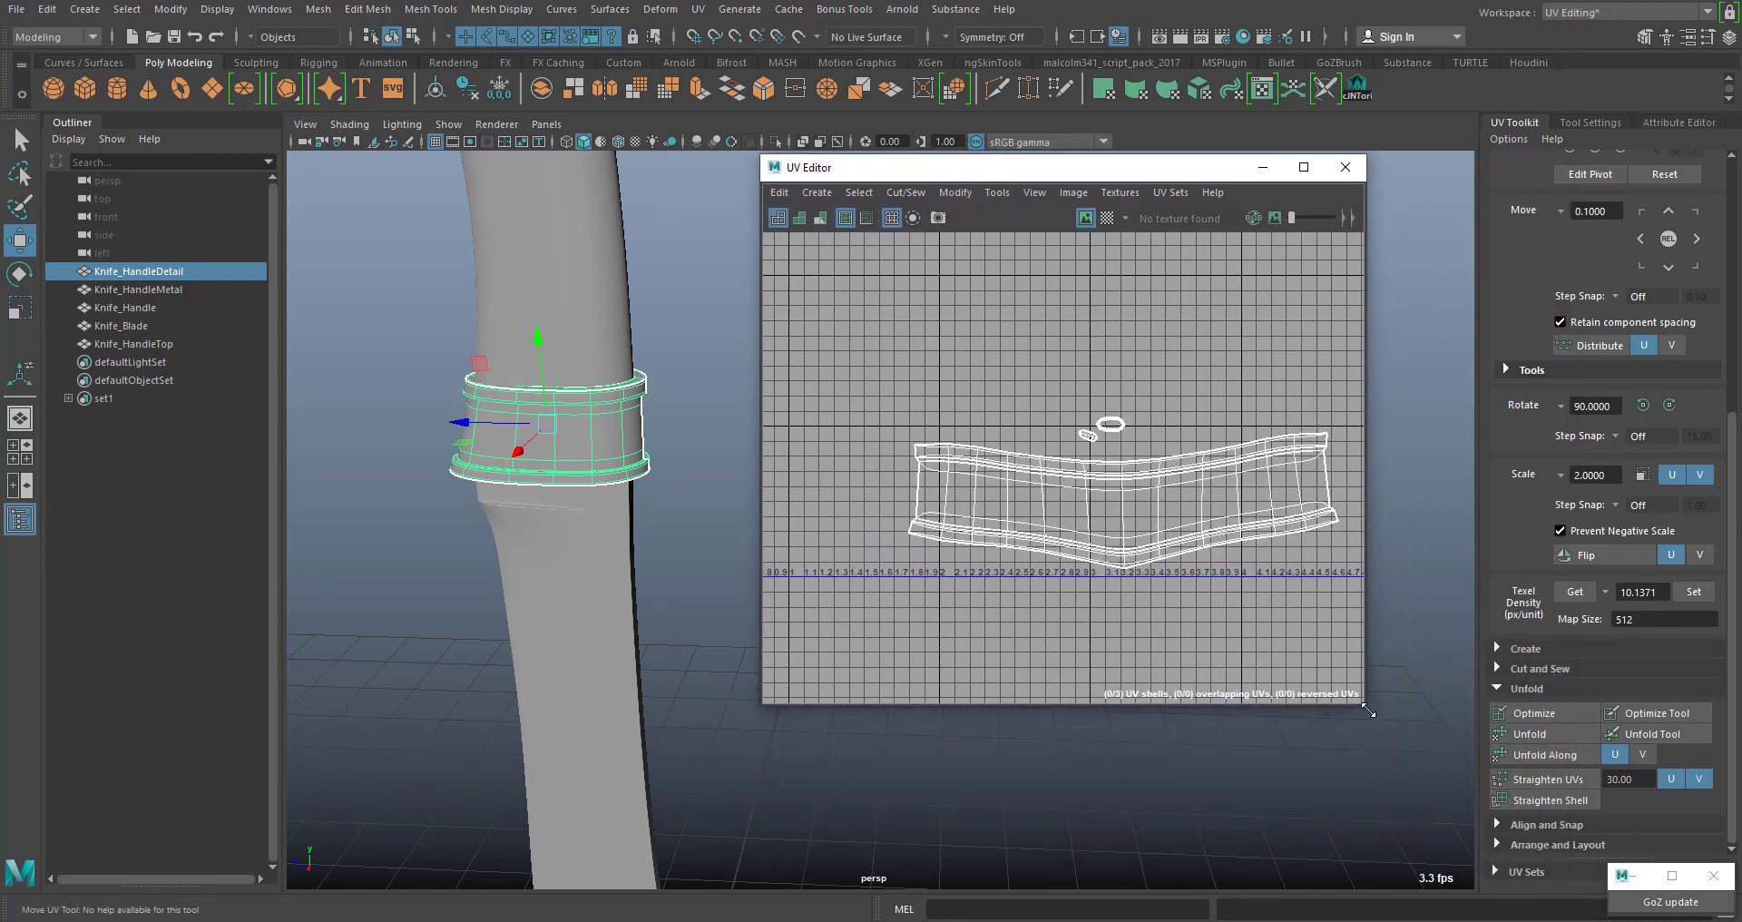
left_click_drag(1367, 709, 1507, 844)
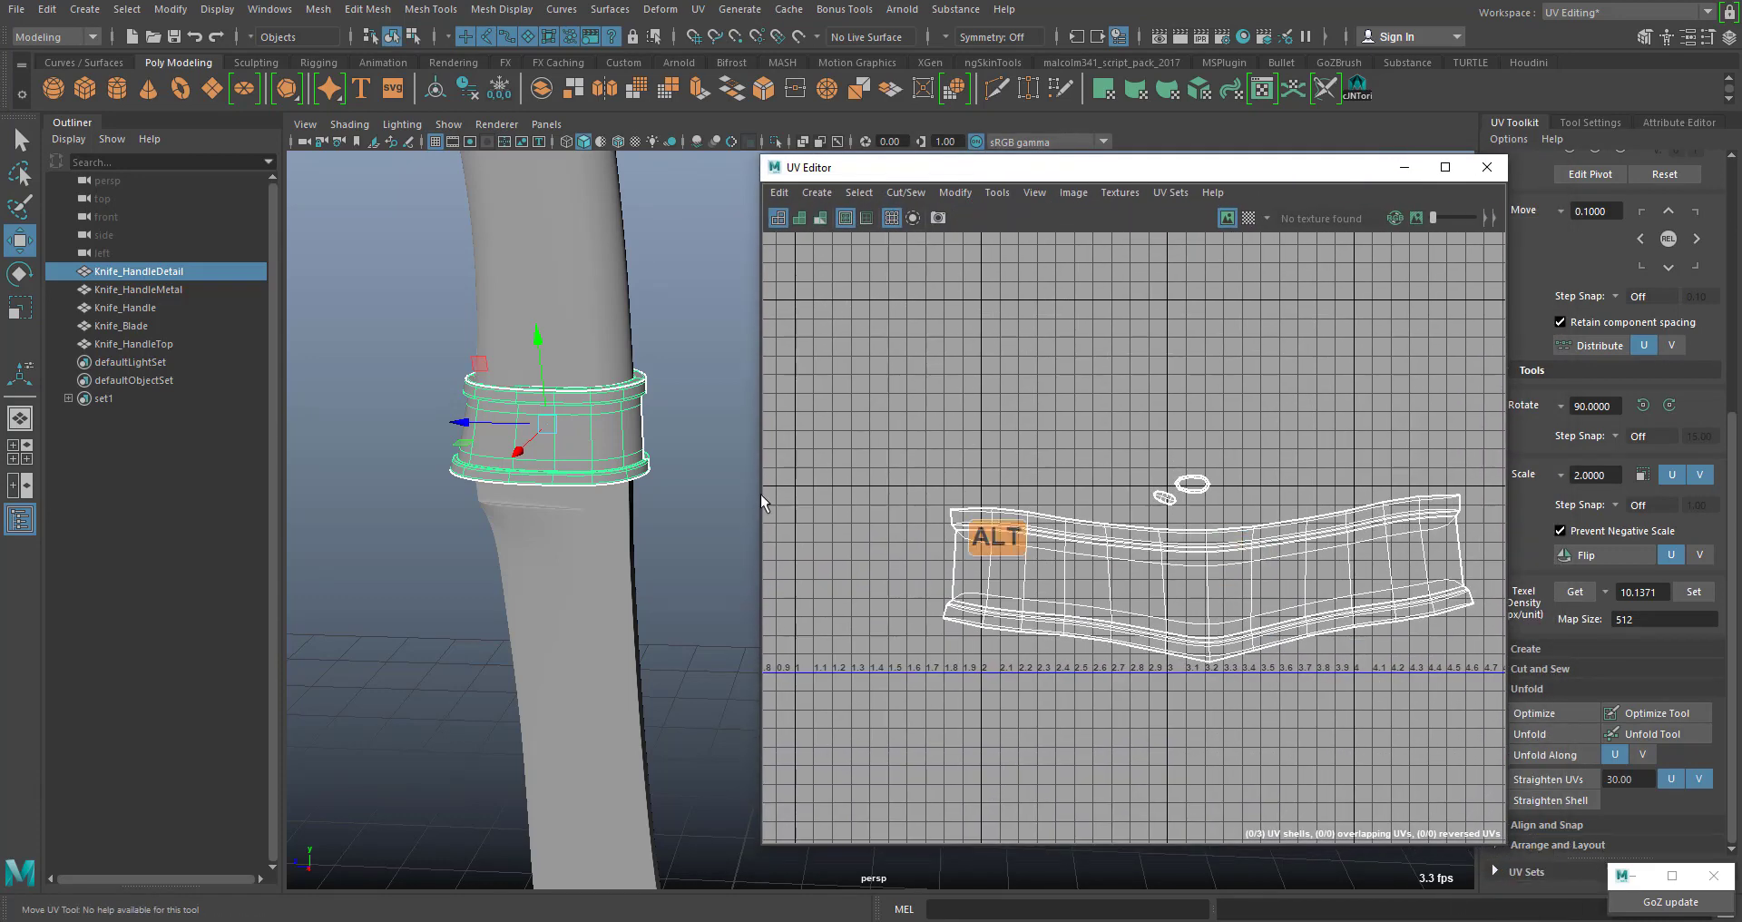
Frame the collar up close from above and apply the checker map to it
mouse_move(626, 461)
left_mouse_down("alt")
mouse_move(646, 481)
mouse_move(626, 477)
left_mouse_up("alt")
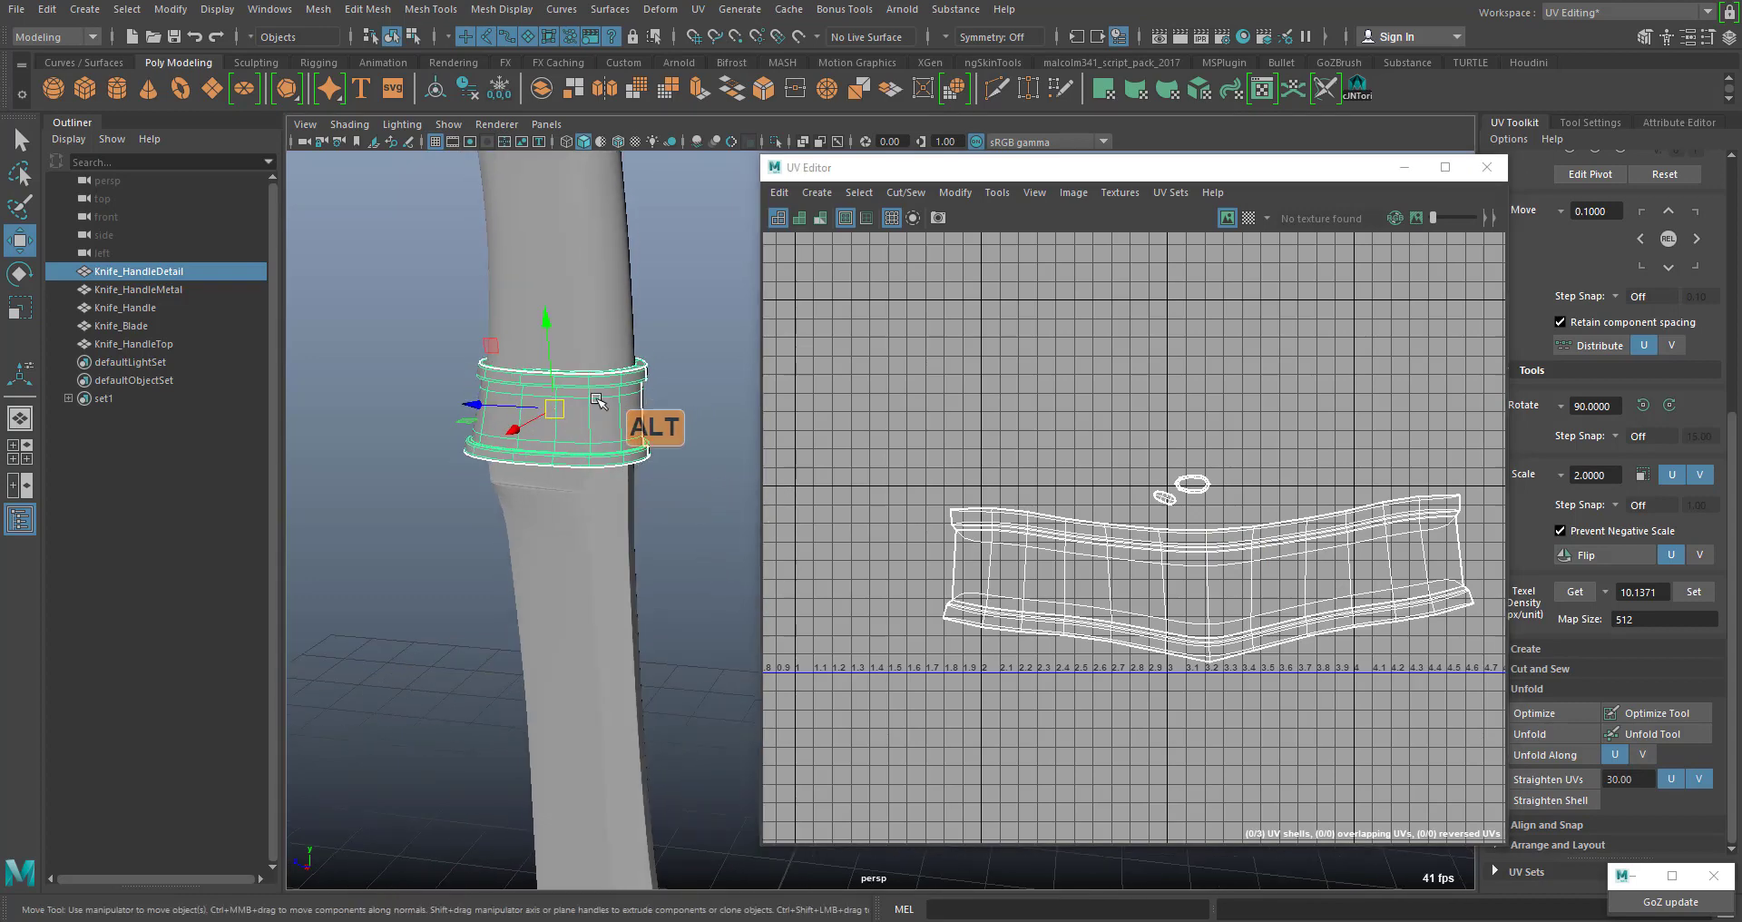
right_click_drag(490, 381, 608, 592, "alt")
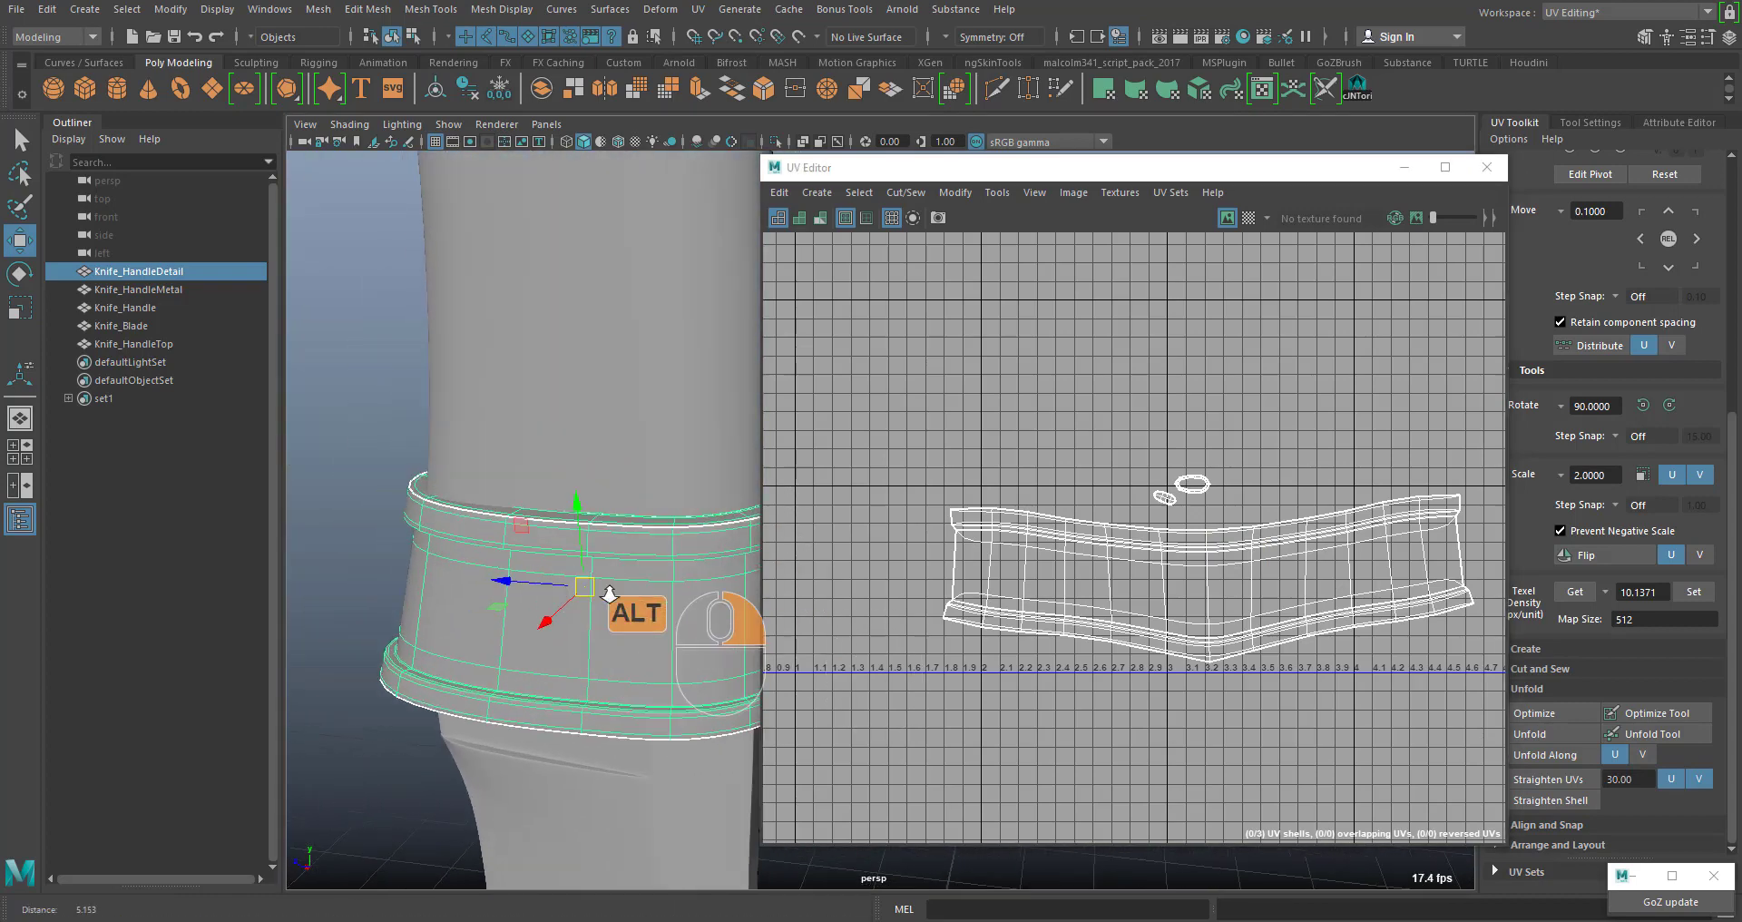
mouse_move(609, 593)
left_mouse_down("alt")
mouse_move(590, 612)
mouse_move(597, 599)
left_mouse_up("alt")
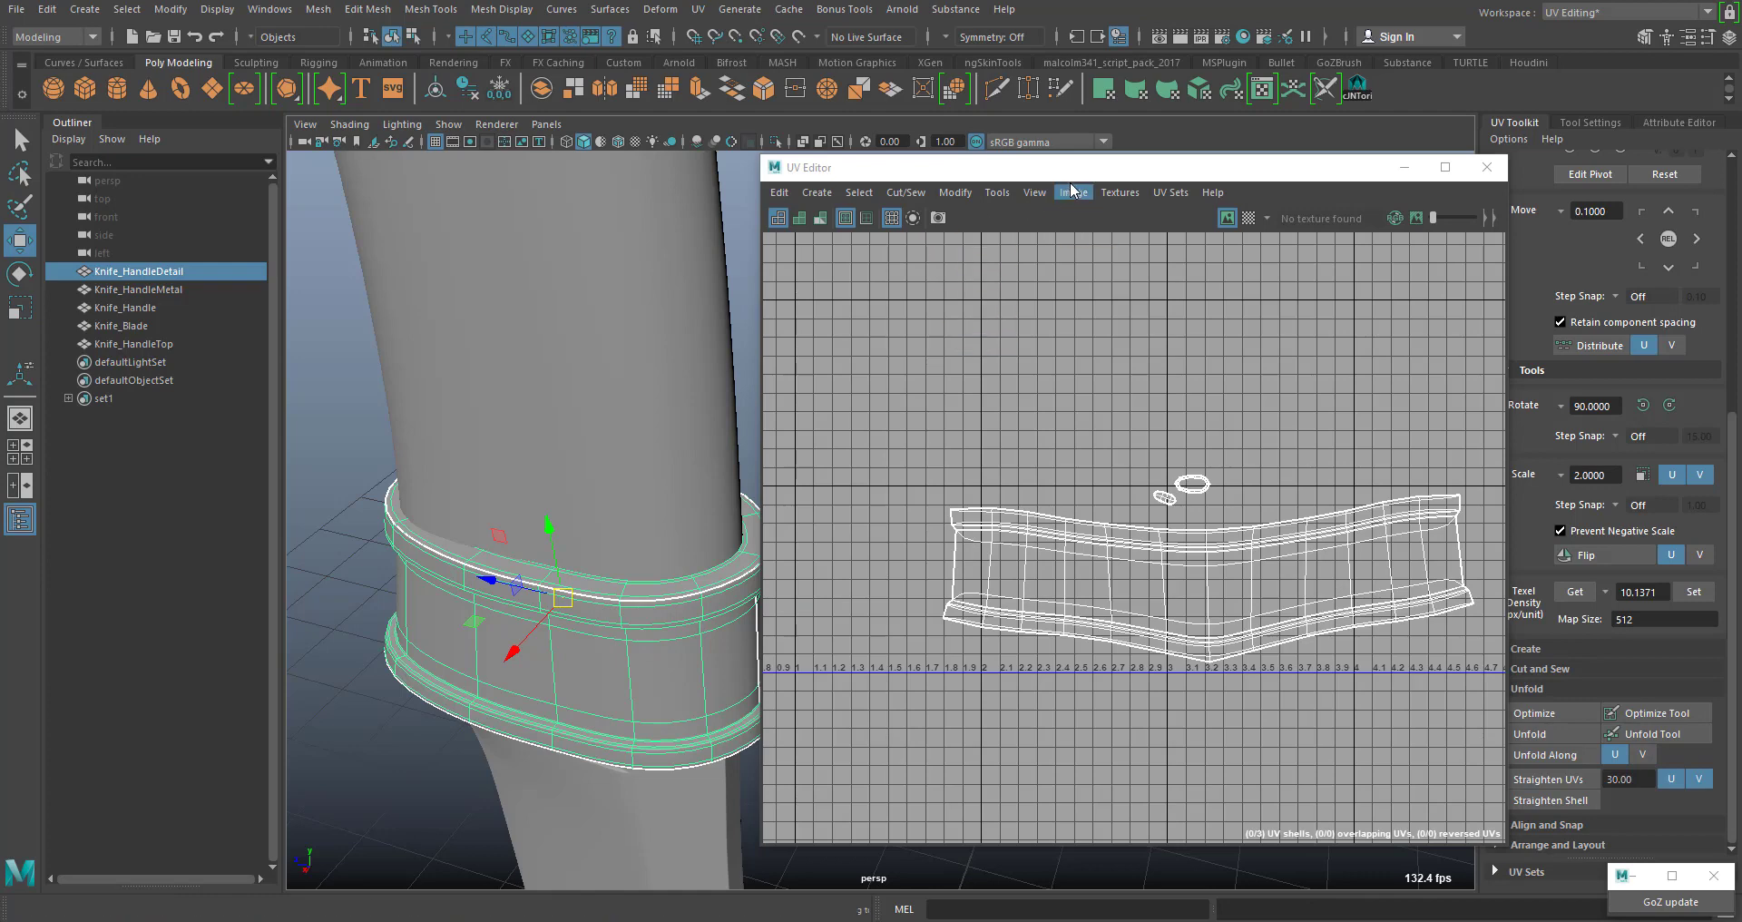
left_click_drag(1057, 164, 1032, 124)
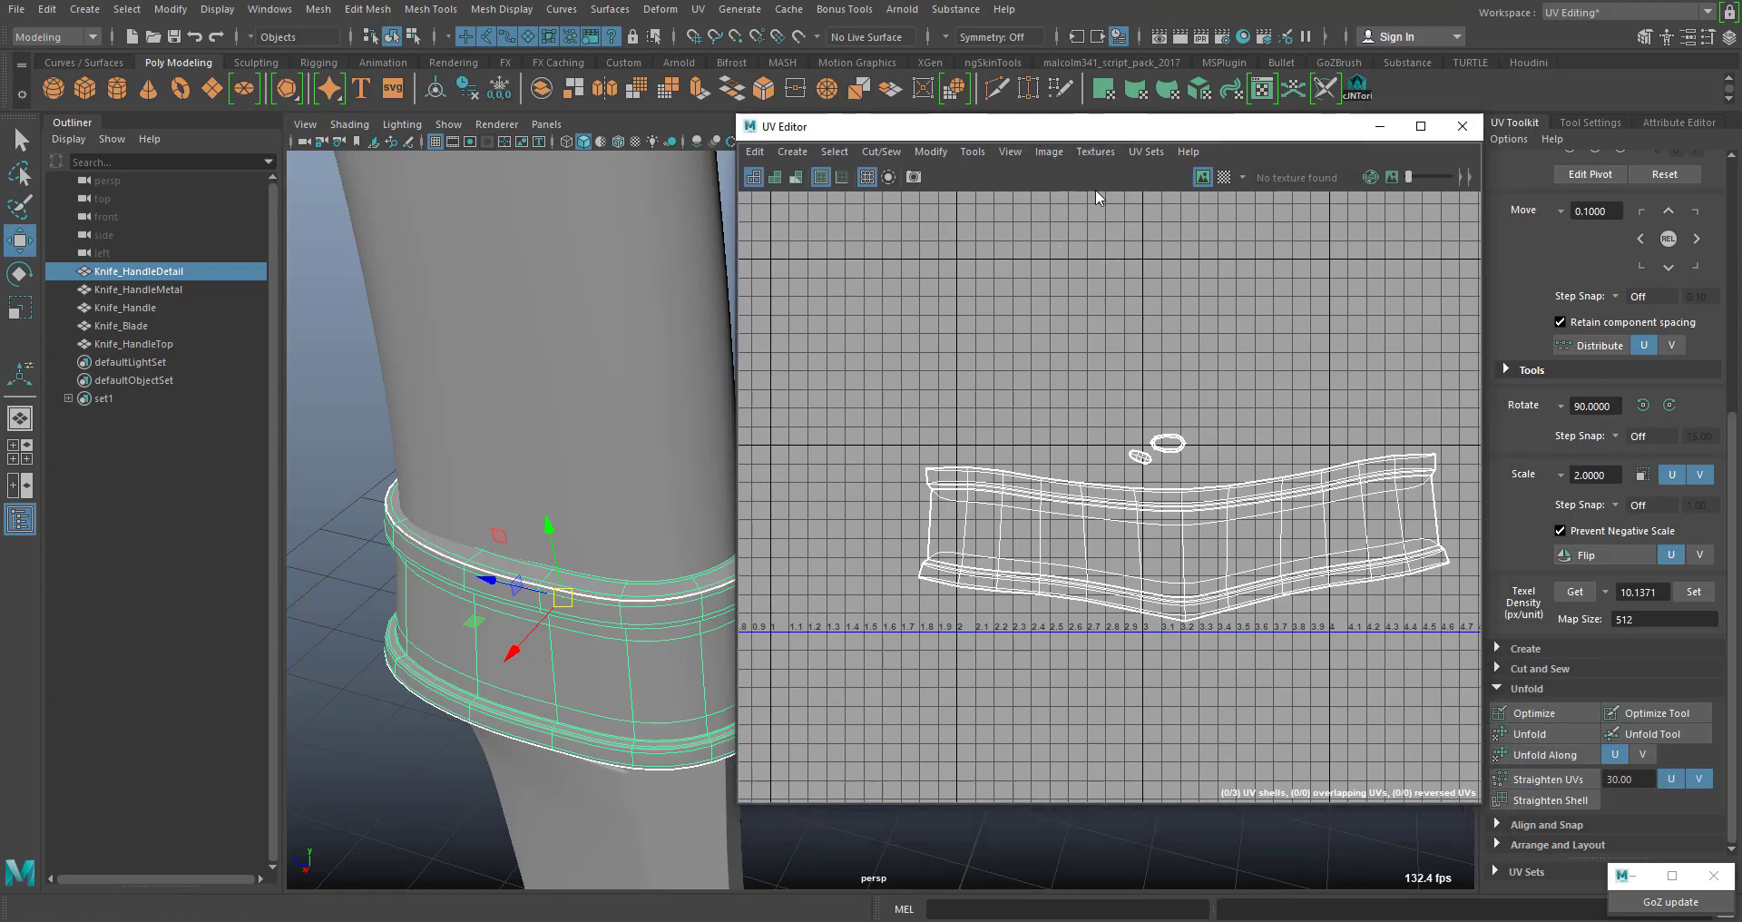
left_click(1224, 176)
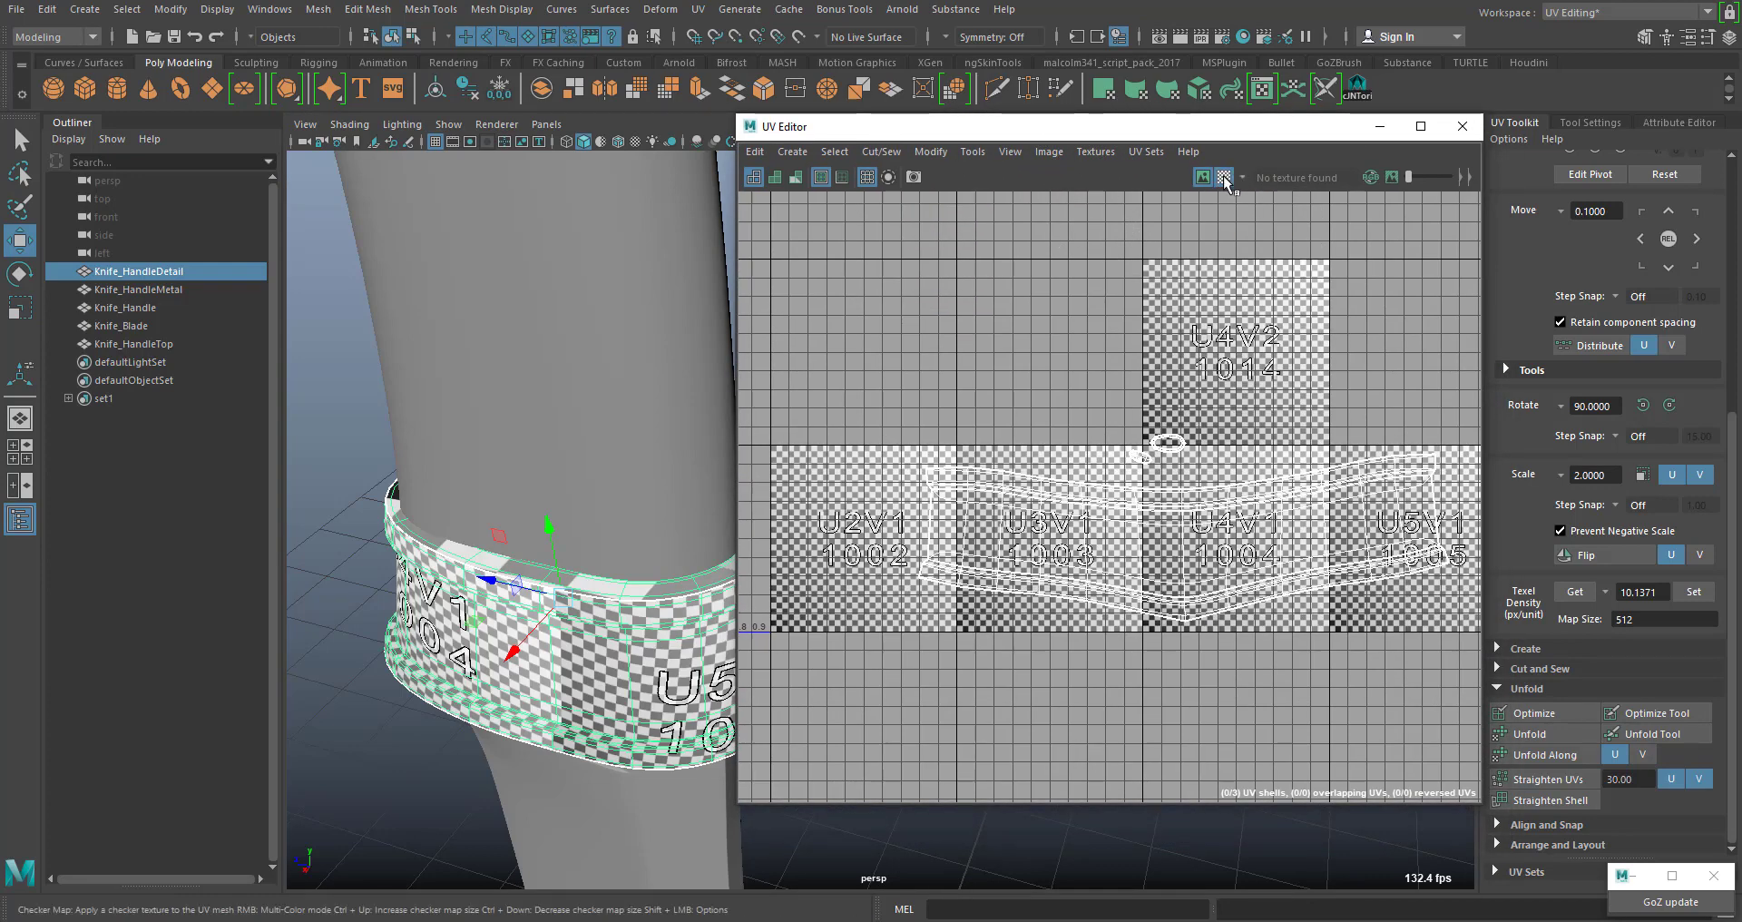
Uncover the collar in the viewport and compare the checker size on its rim with that on its side
scroll(1198, 263, "up", 3)
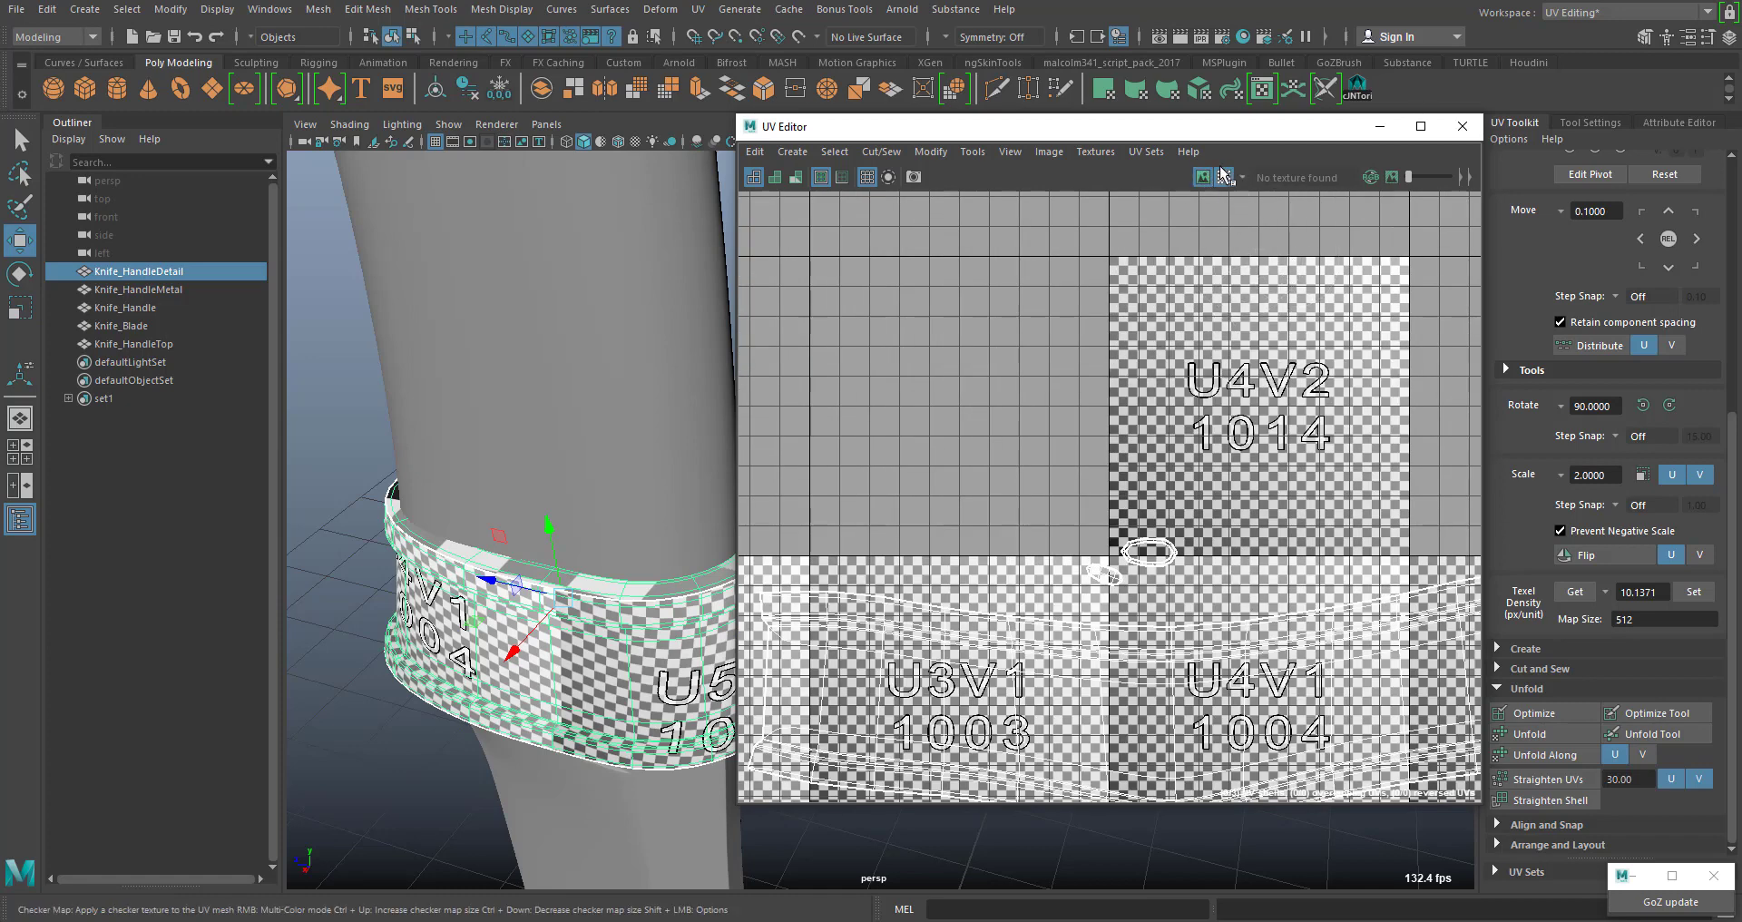
middle_click_drag(1045, 620, 1175, 485, "alt")
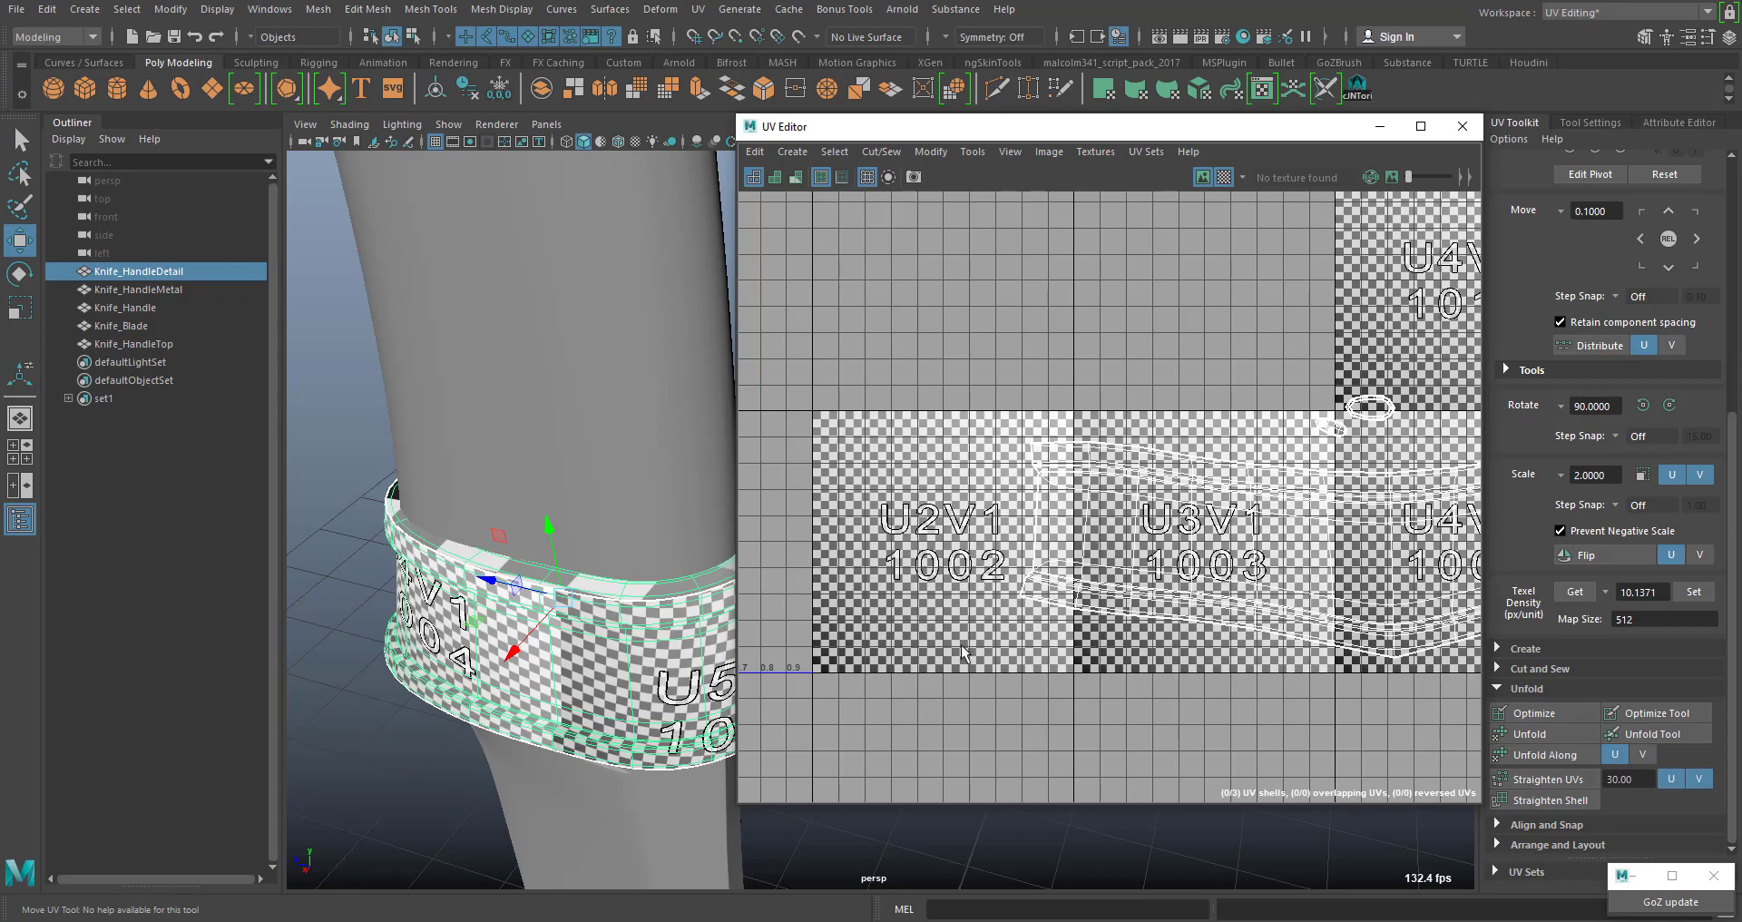
left_click_drag(843, 127, 1142, 206)
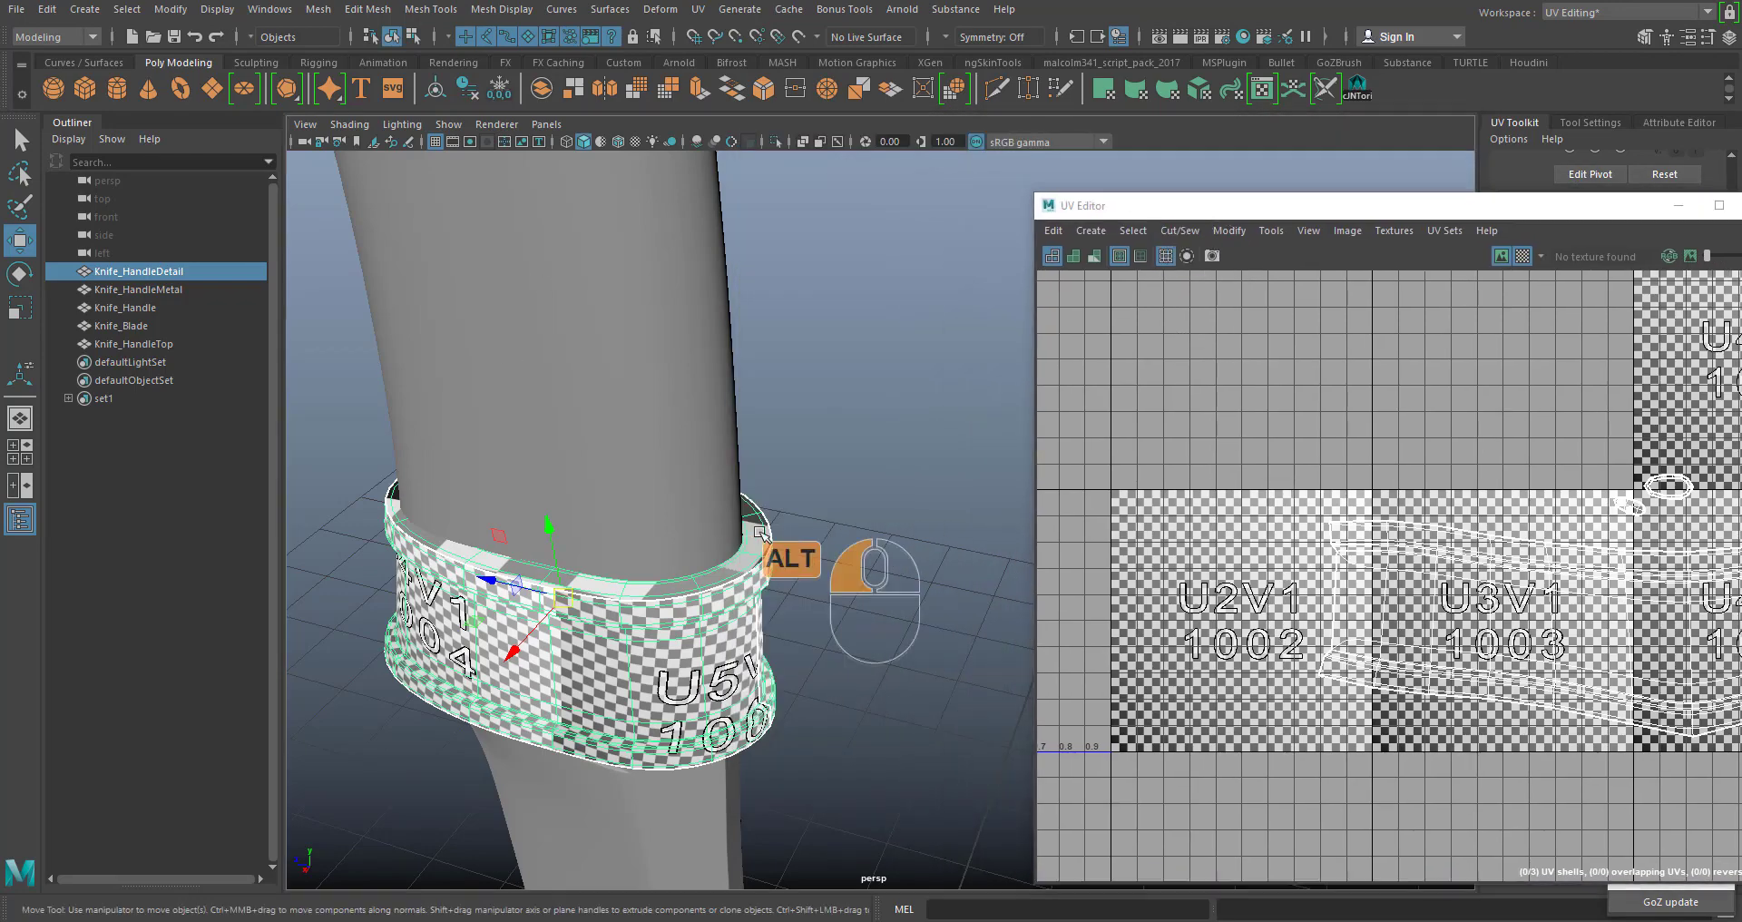
left_click_drag(767, 555, 888, 535, "alt")
right_click_drag(626, 473, 770, 646, "alt")
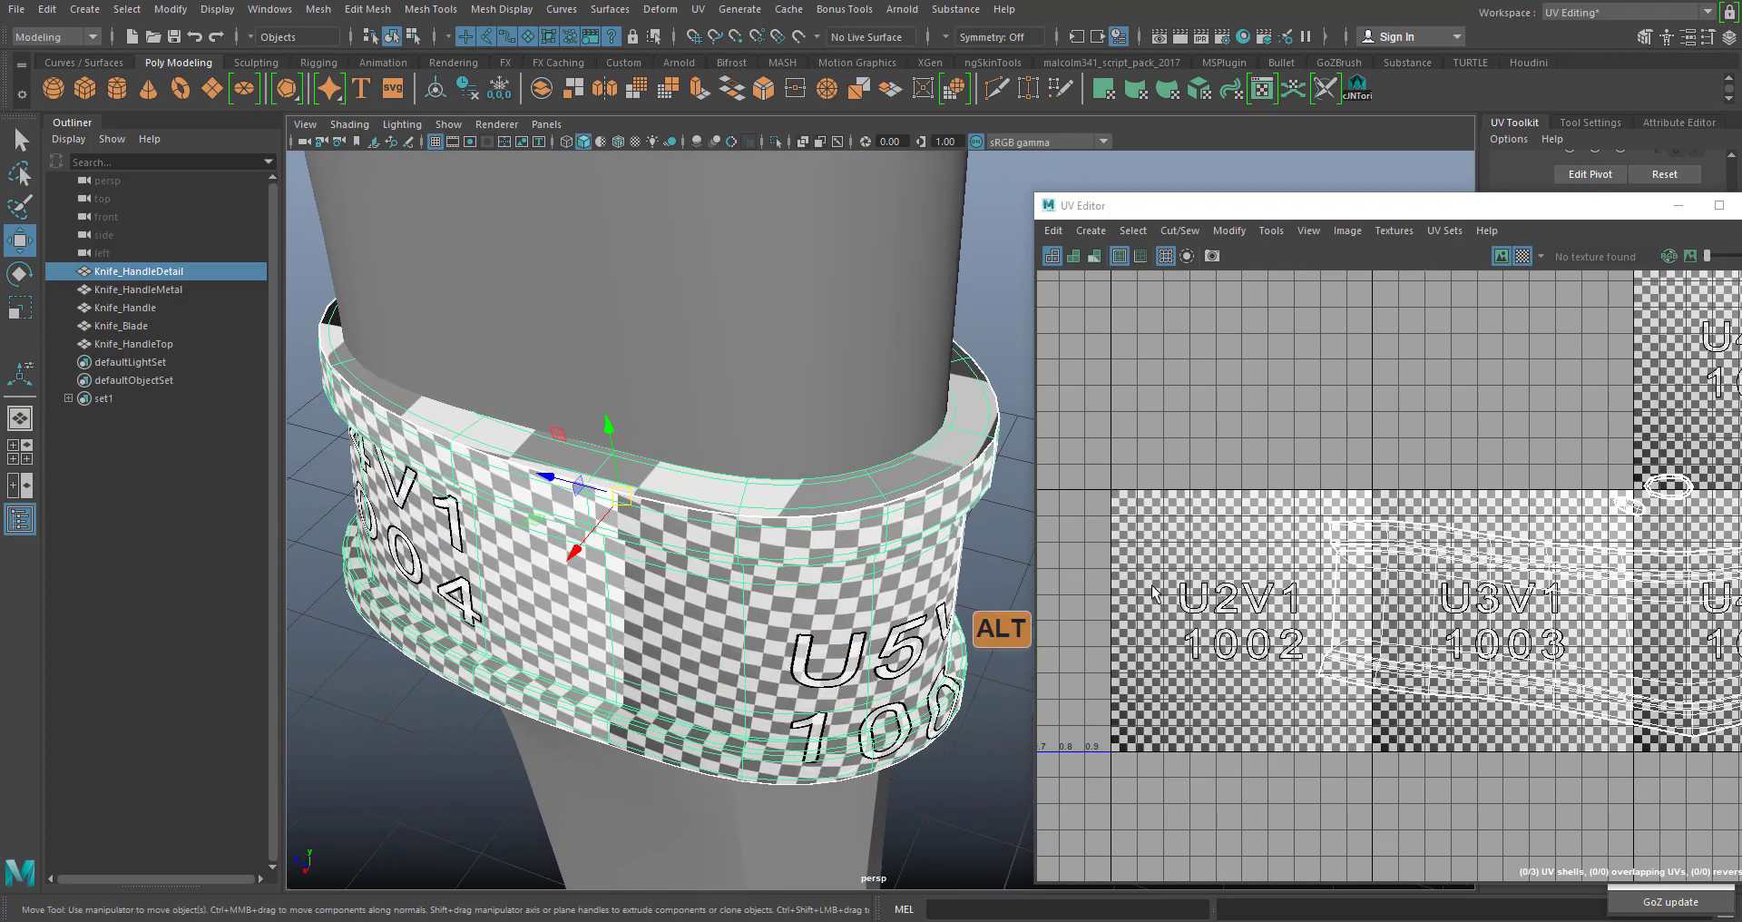
Select all UVs of the two small oval shells and inspect the corresponding rim faces on the collar
middle_click_drag(1511, 564, 1182, 528, "alt")
right_click_drag(1333, 449, 1320, 519, "alt")
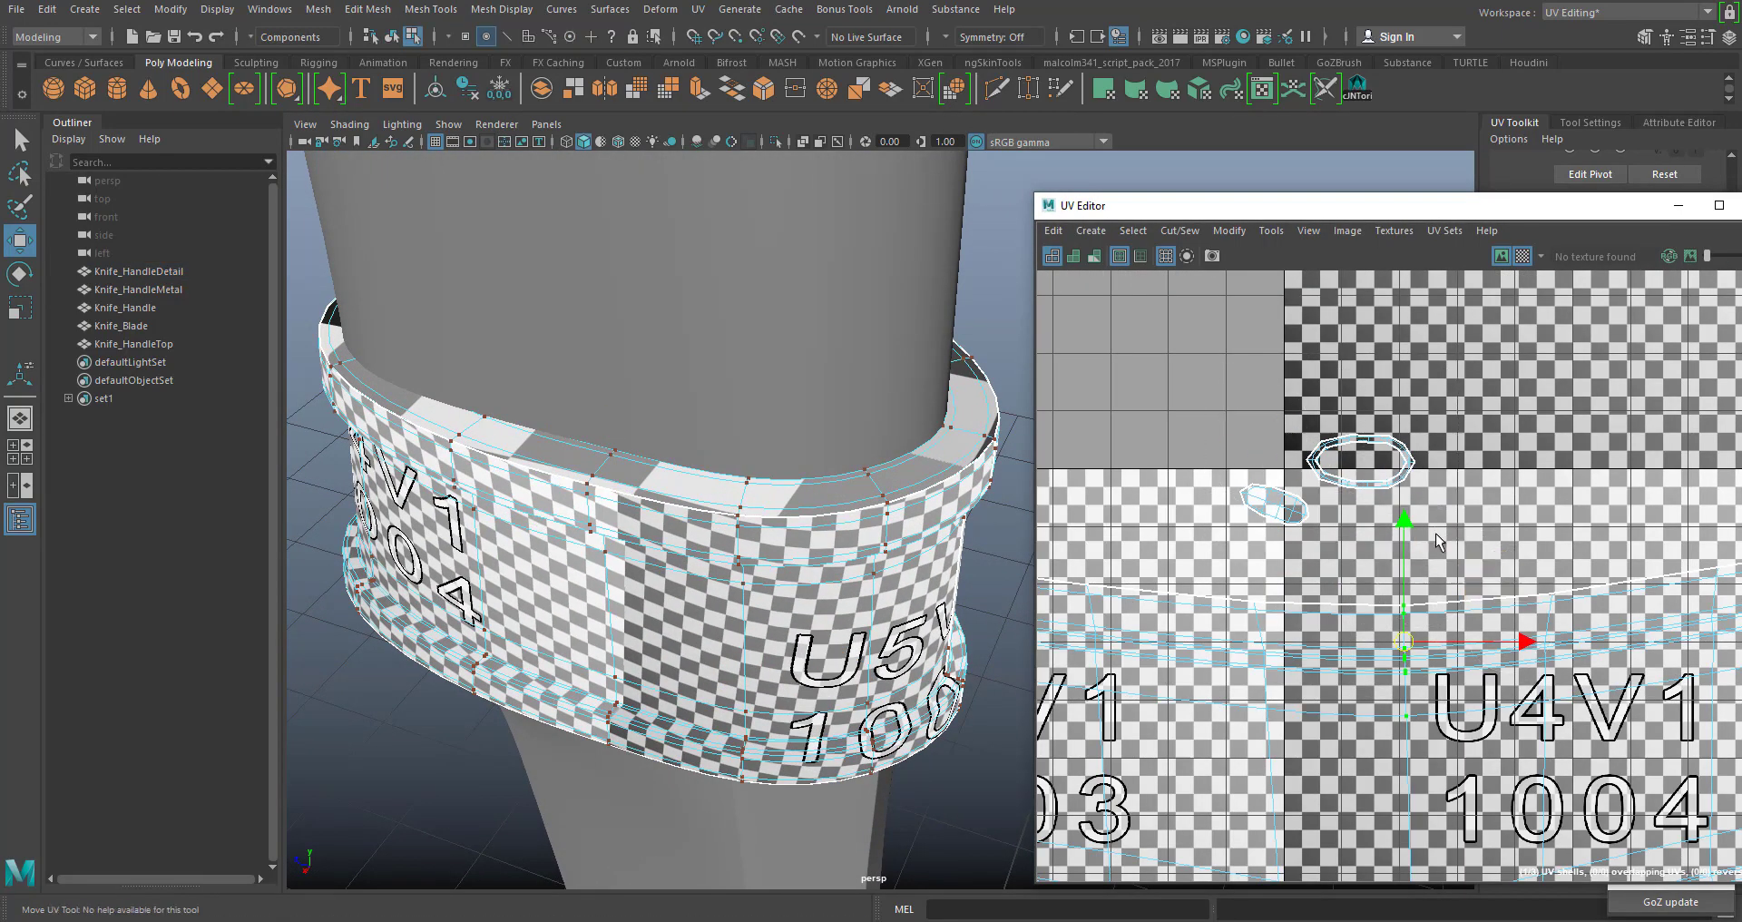
left_click_drag(1425, 425, 1255, 528)
left_click_drag(706, 511, 626, 466, "alt")
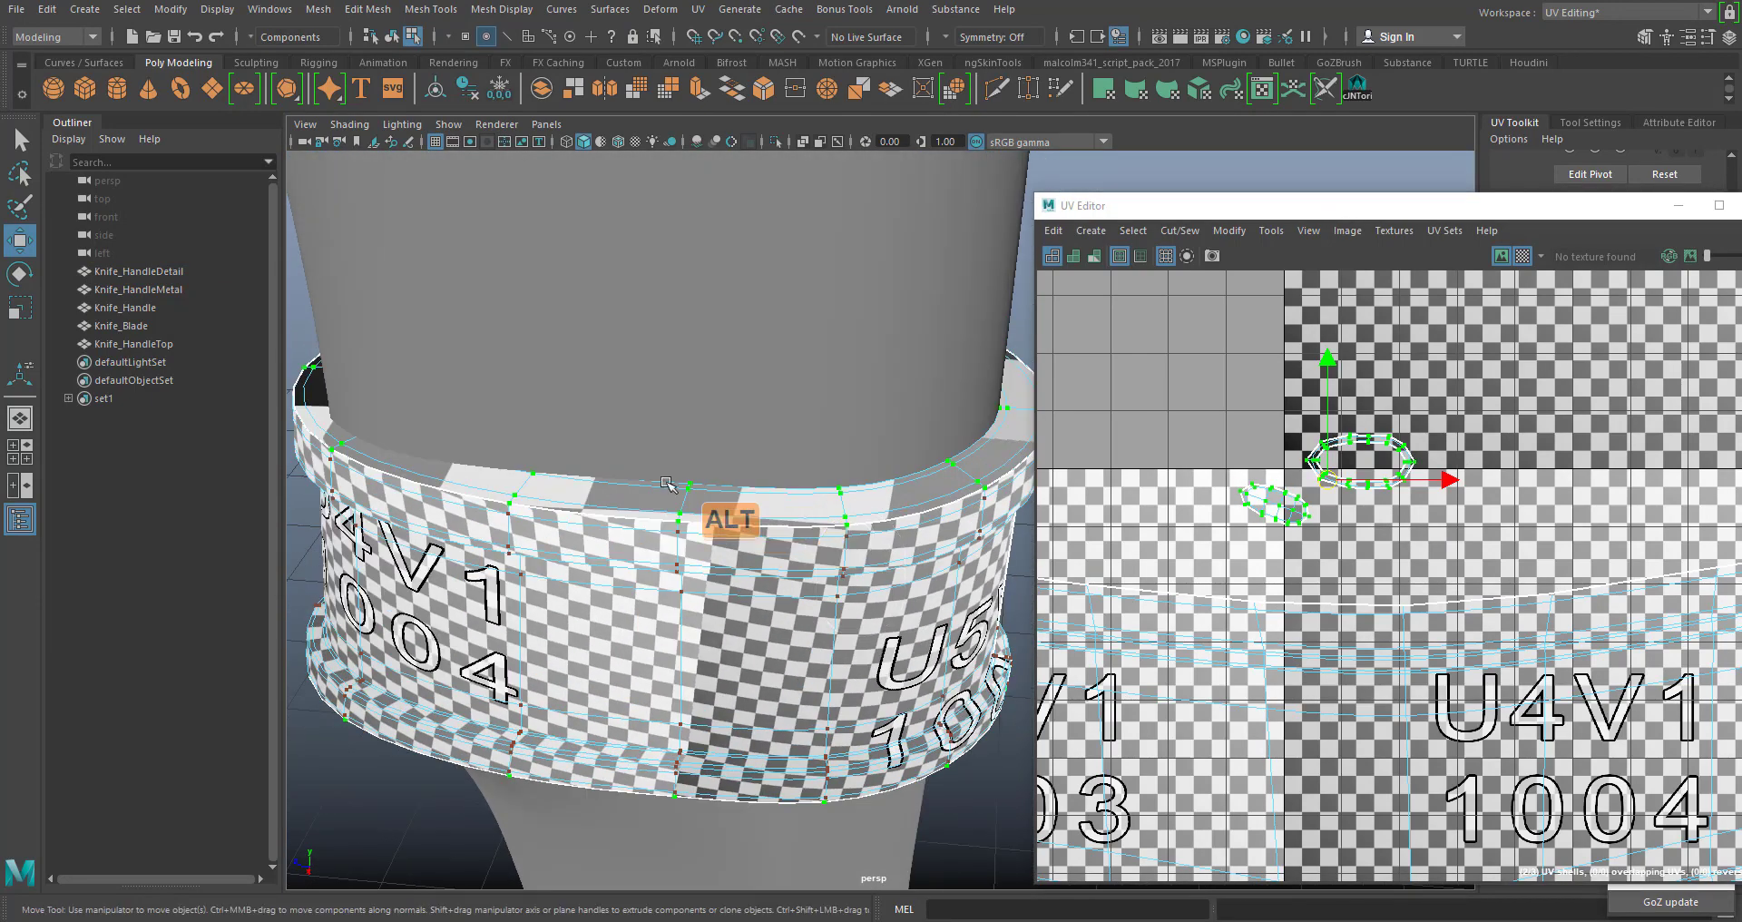
left_click_drag(709, 524, 711, 474, "alt")
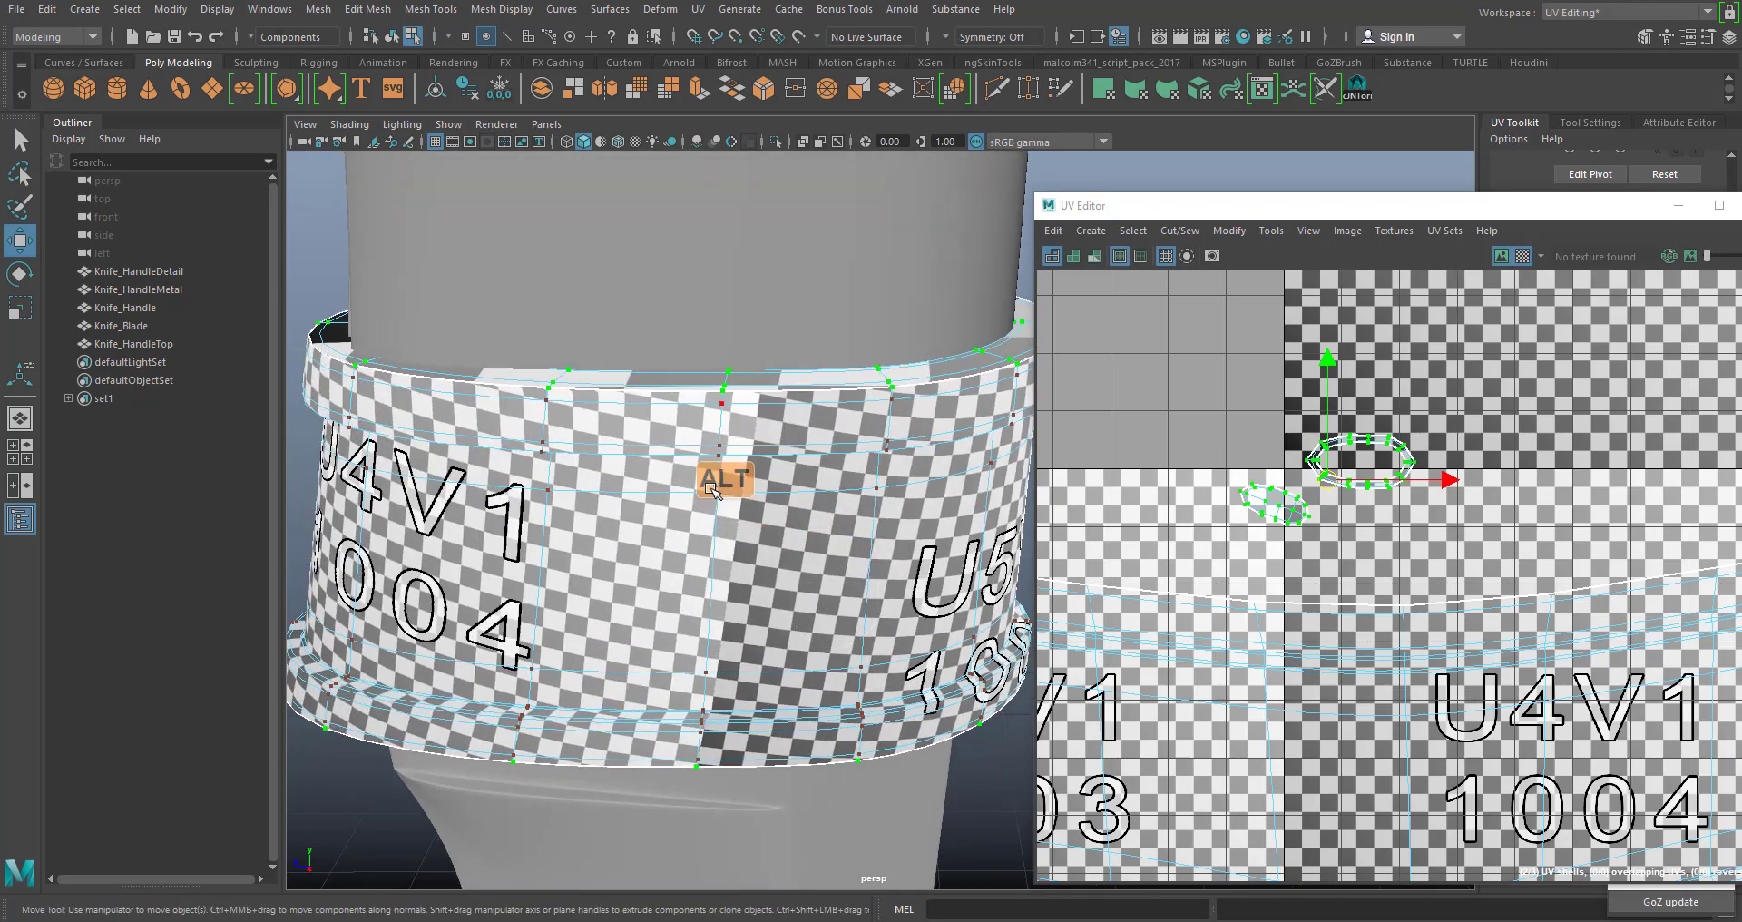
Orbit around the collar to examine the checker size on its rim and side walls from above
left_click_drag(1330, 591, 1488, 798)
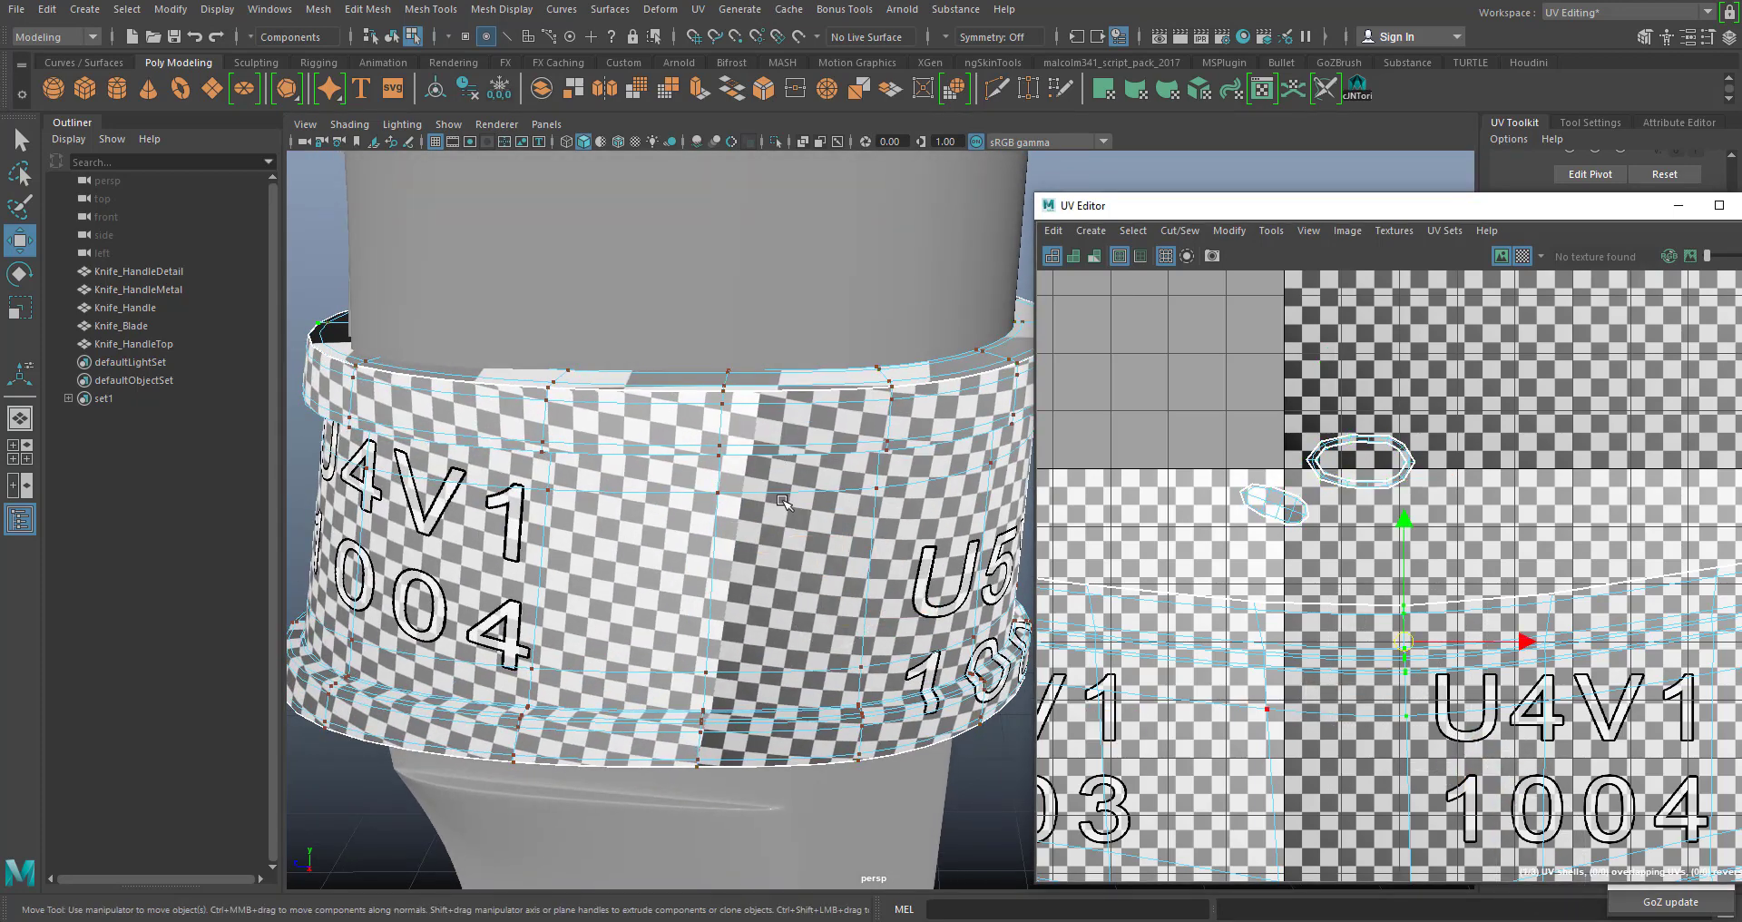
left_click_drag(827, 521, 840, 634, "alt")
left_click_drag(685, 526, 695, 438, "alt")
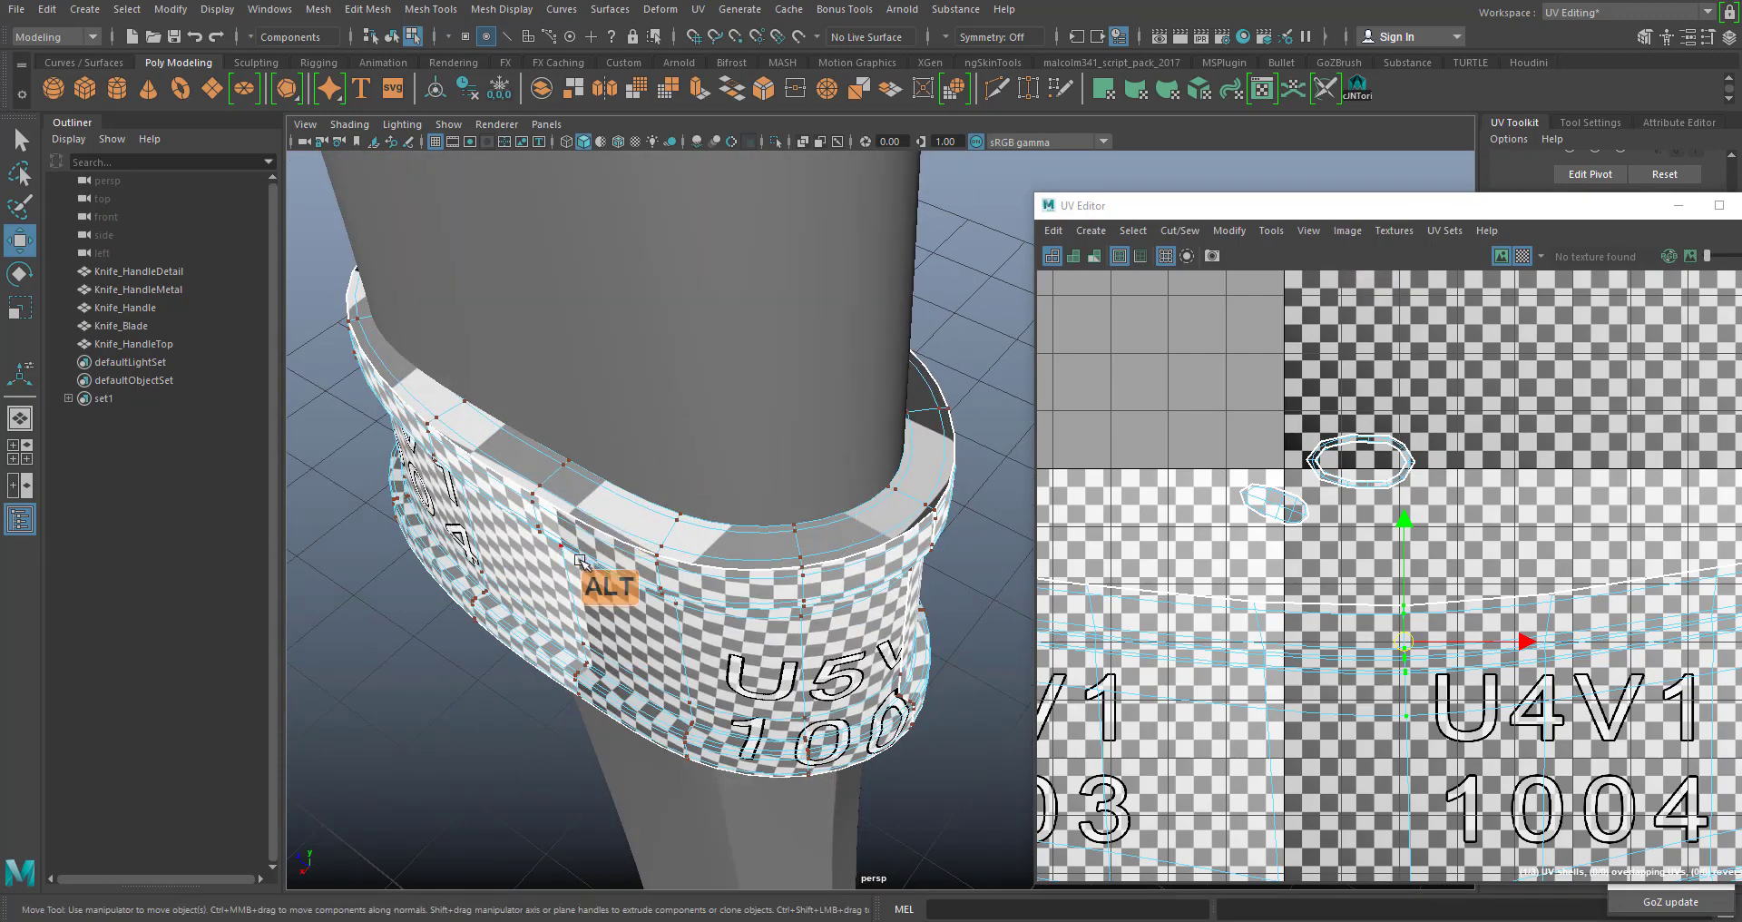
Reposition the UV Editor to expose the texel density settings and frame the collar's three UV shells
left_click_drag(1355, 205, 919, 201)
scroll(1134, 522, "down", 5)
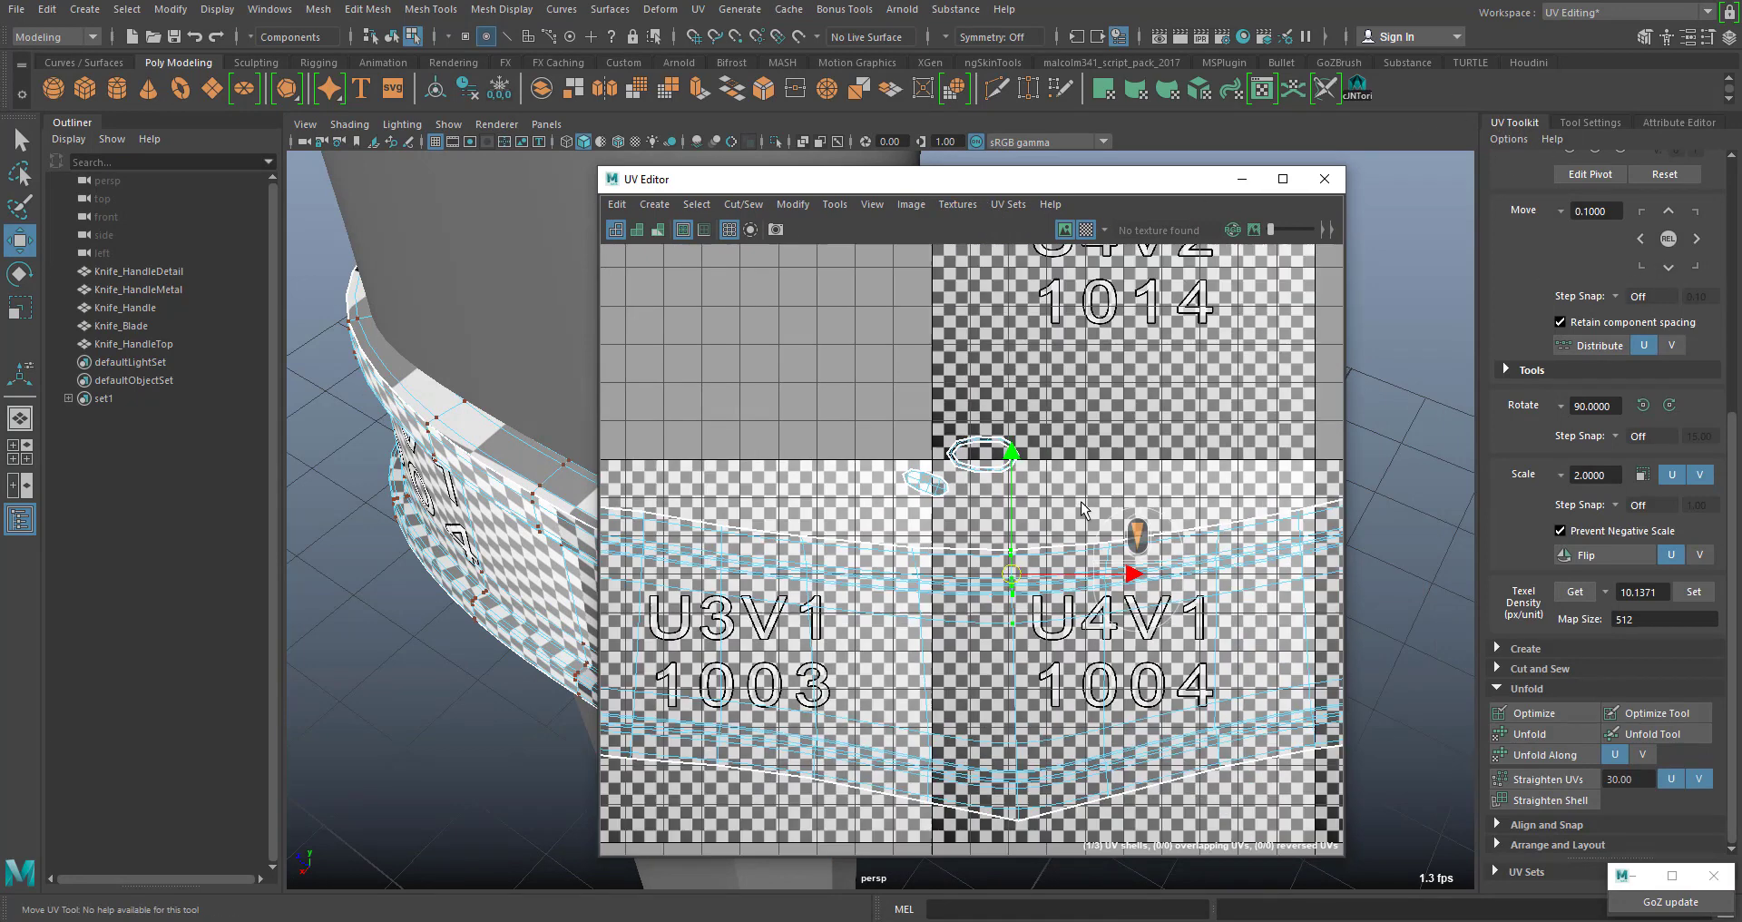
middle_click_drag(1125, 567, 1079, 562, "alt")
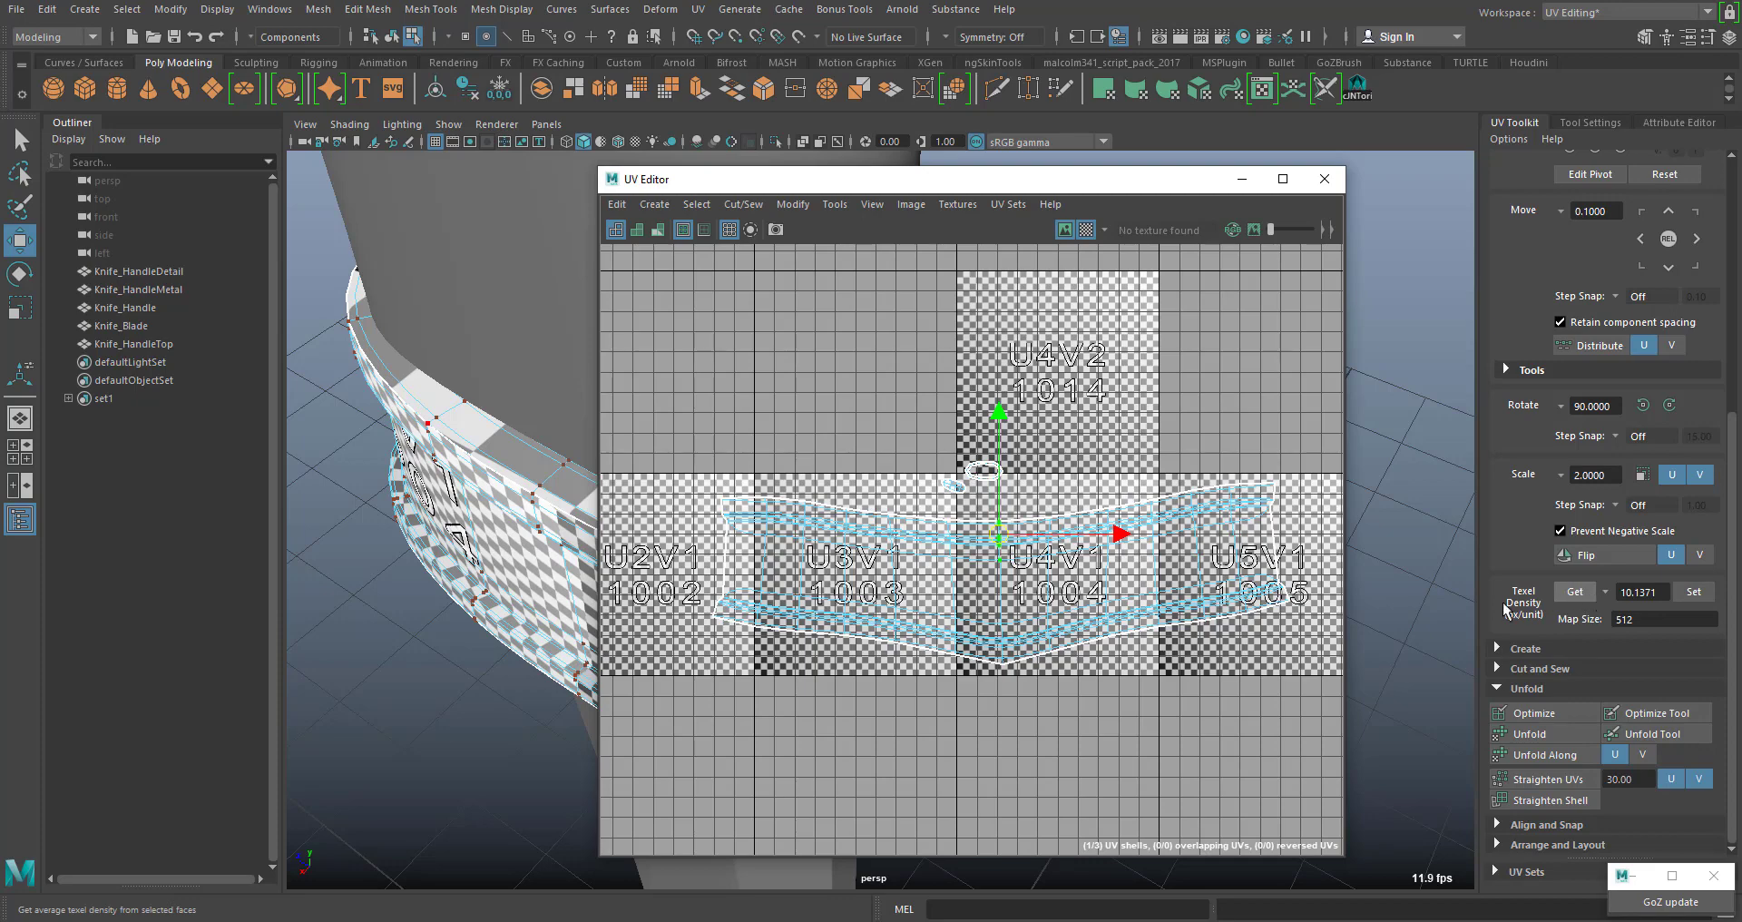
middle_click_drag(1151, 620, 1174, 582, "alt")
right_click_drag(1174, 582, 1057, 614, "alt")
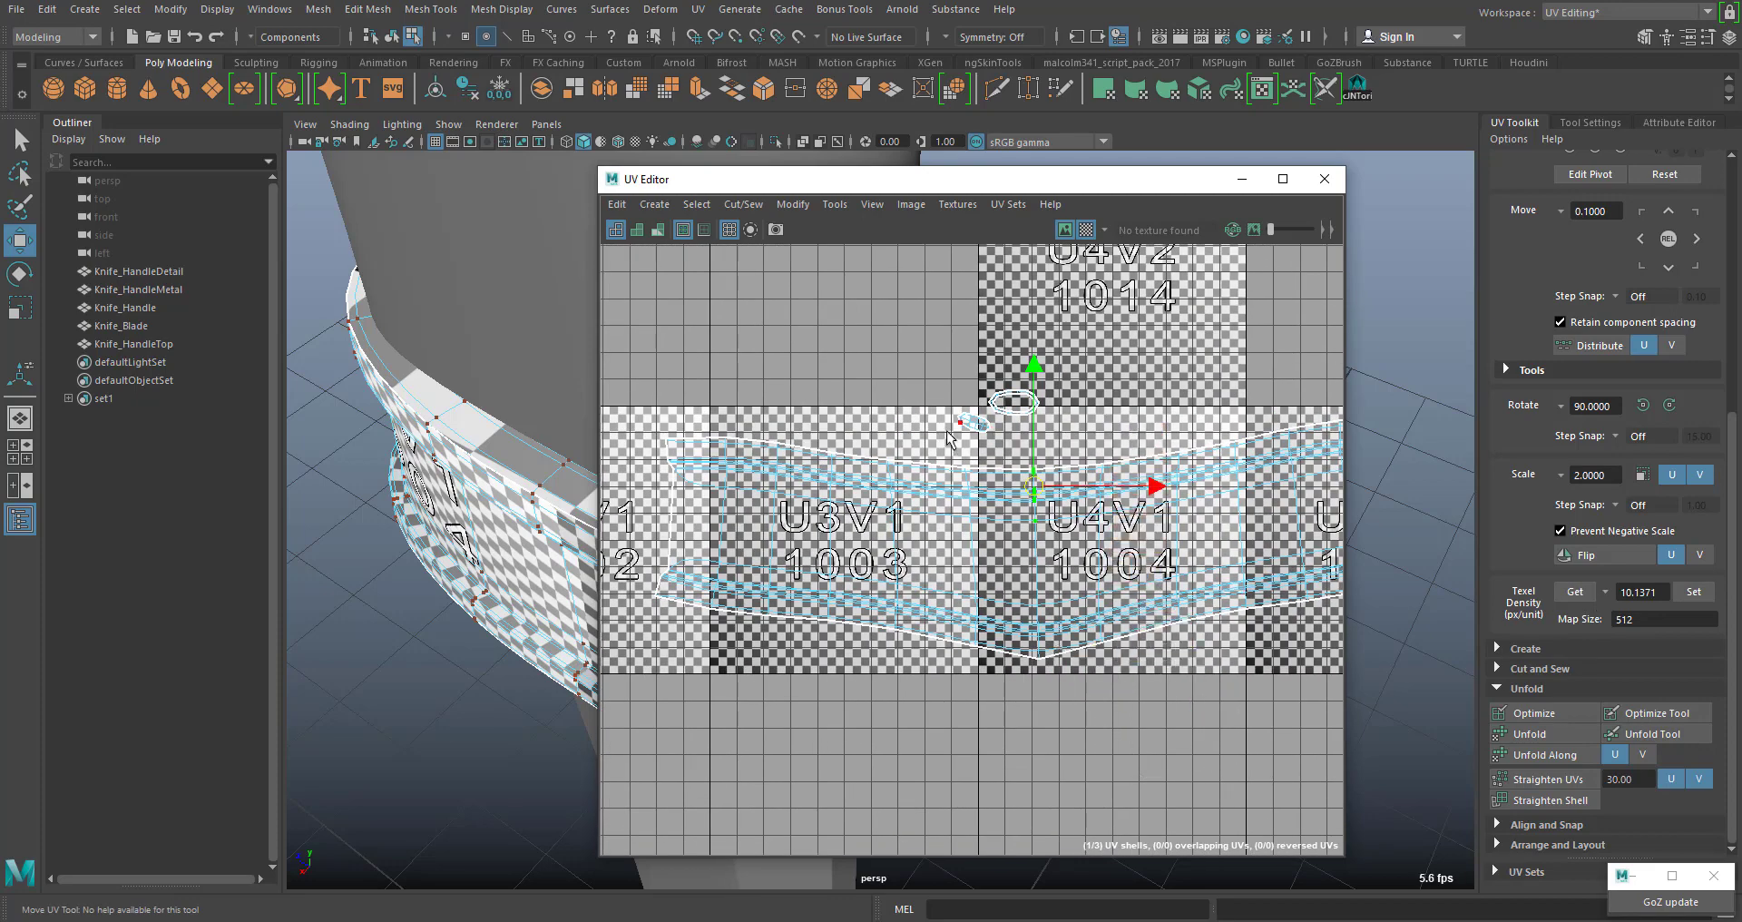
Pick UVs on a small oval shell and on the long side shell to compare the two
left_click_drag(977, 436, 978, 436)
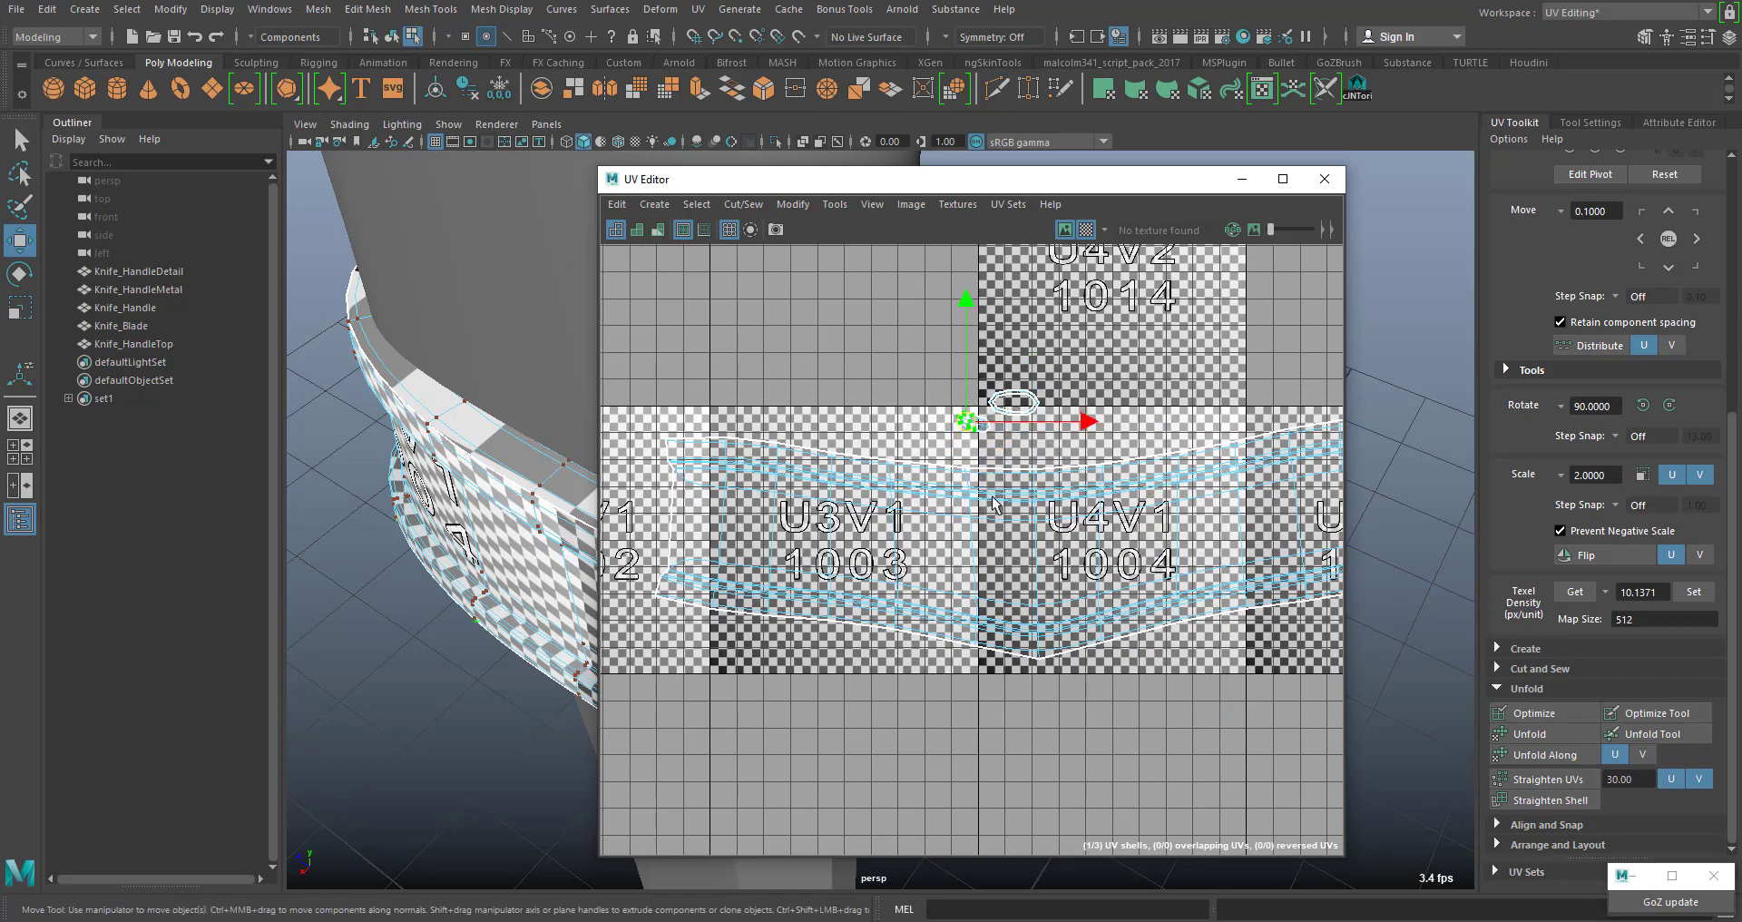
scroll(950, 423, "up", 3)
scroll(1021, 549, "down", 3)
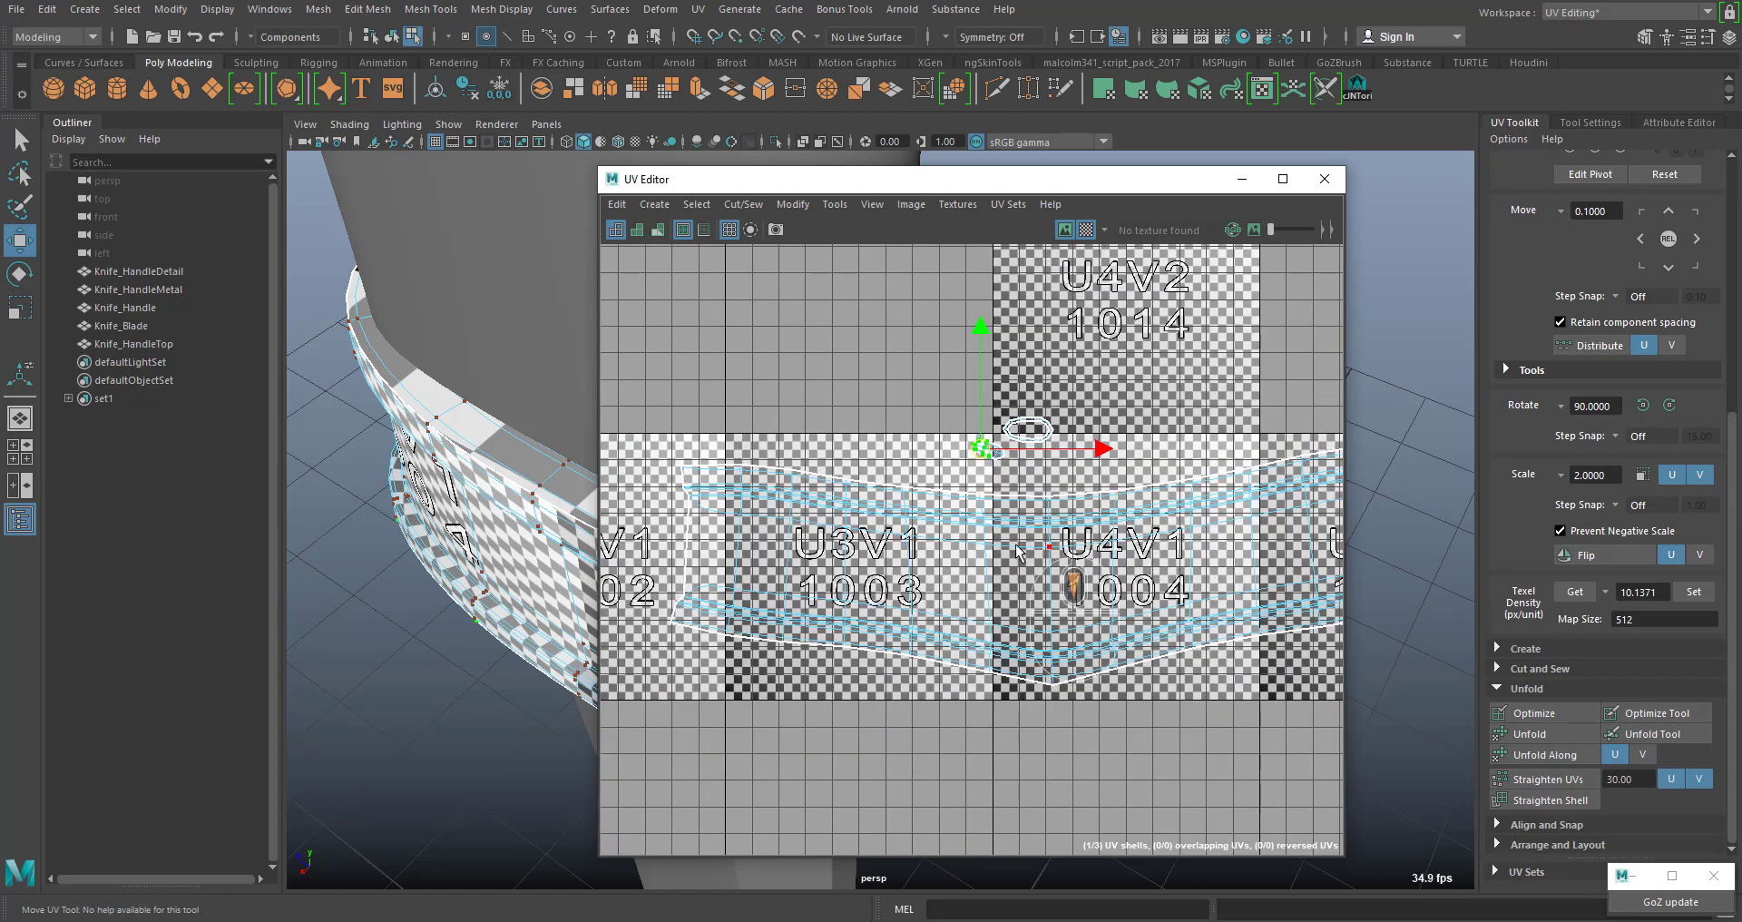
left_click_drag(1034, 478, 1075, 594)
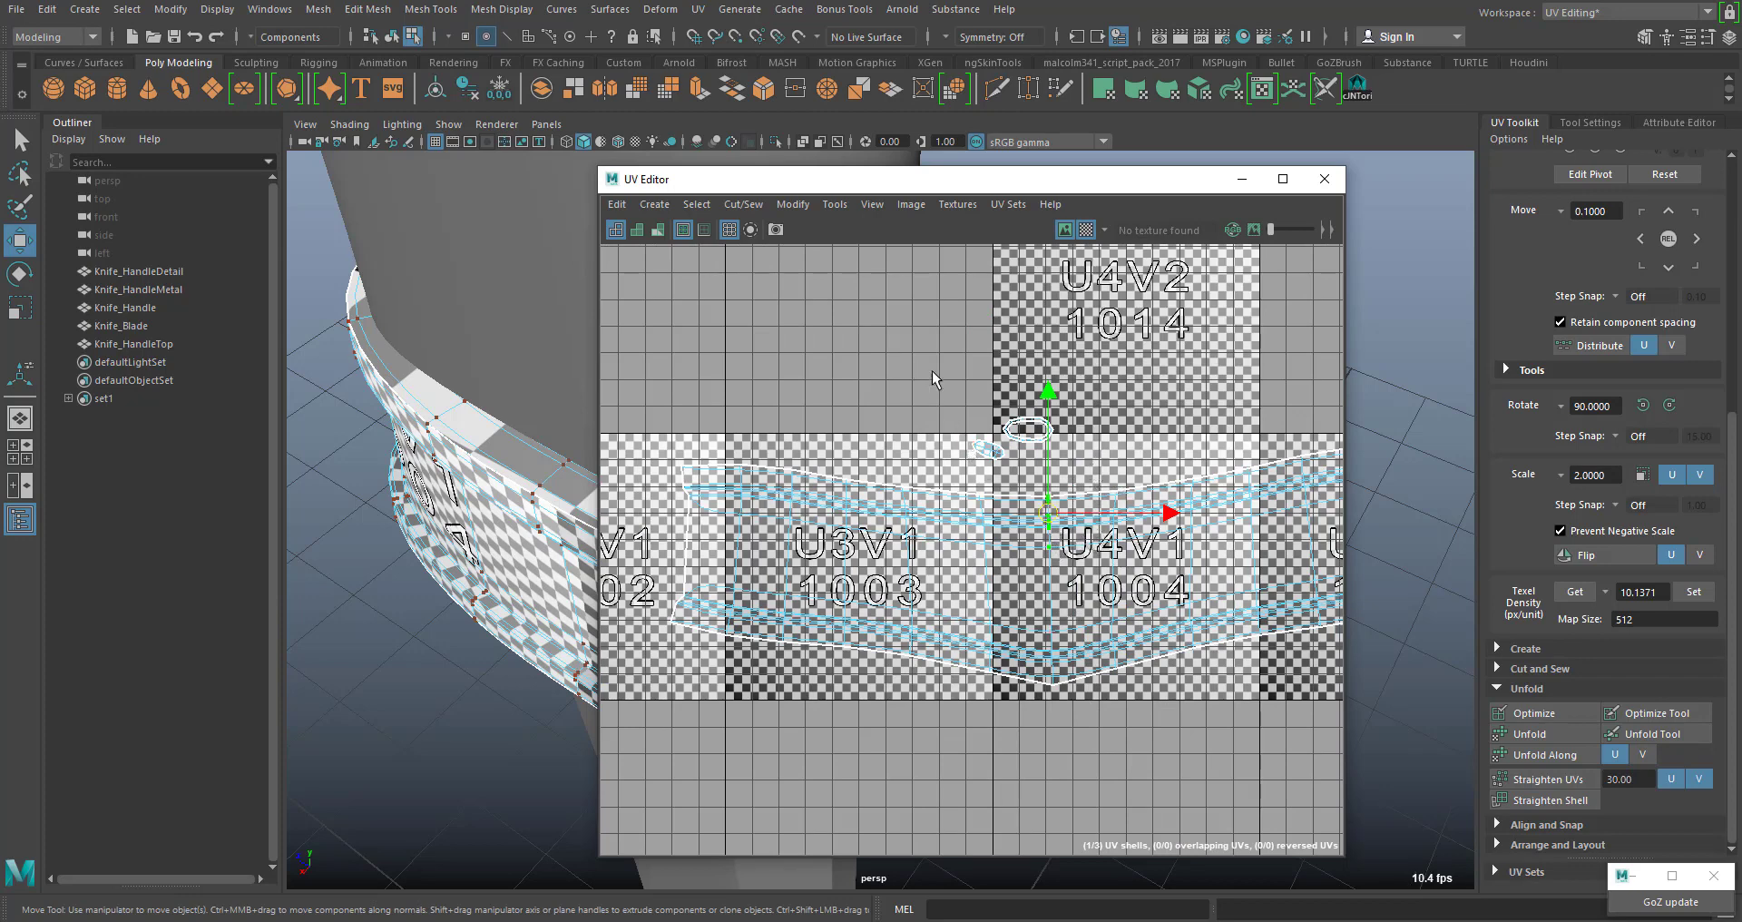
Turn off the checker map and get the texel density of the collar's entire long side shell
left_click_drag(936, 380, 1080, 526)
right_click_drag(1053, 525, 1123, 556, "ctrl")
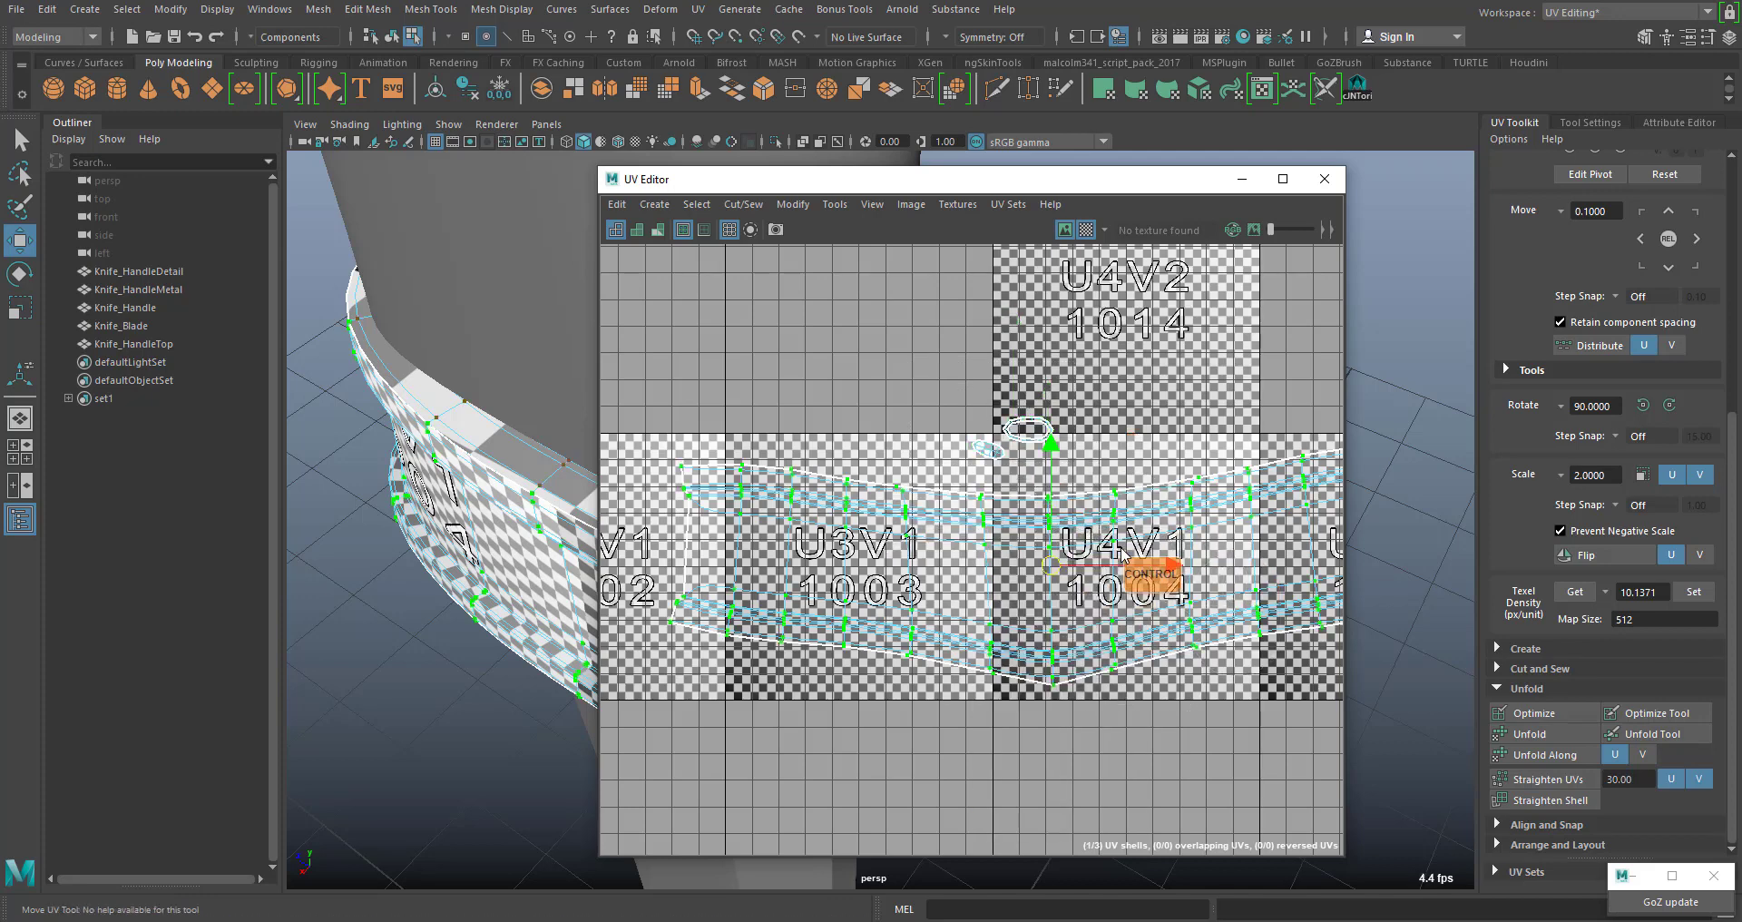
scroll(1063, 544, "down", 4)
middle_click_drag(1125, 474, 1043, 489, "alt")
left_click(1086, 230)
scroll(998, 635, "up", 2)
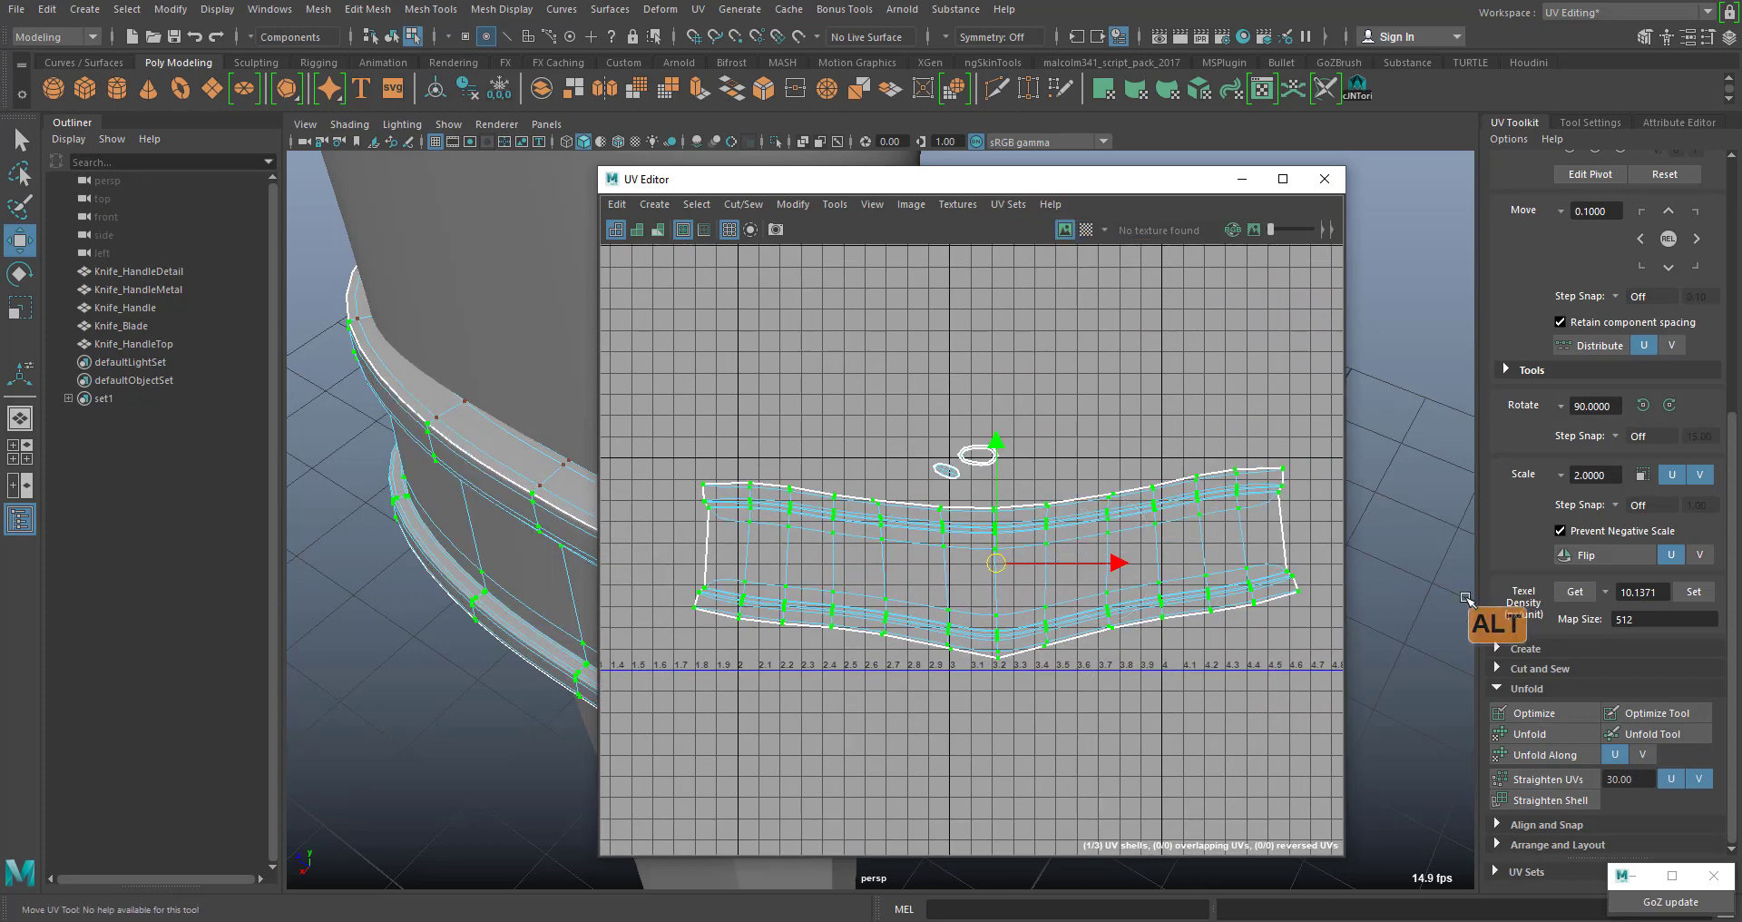
left_click(1574, 593)
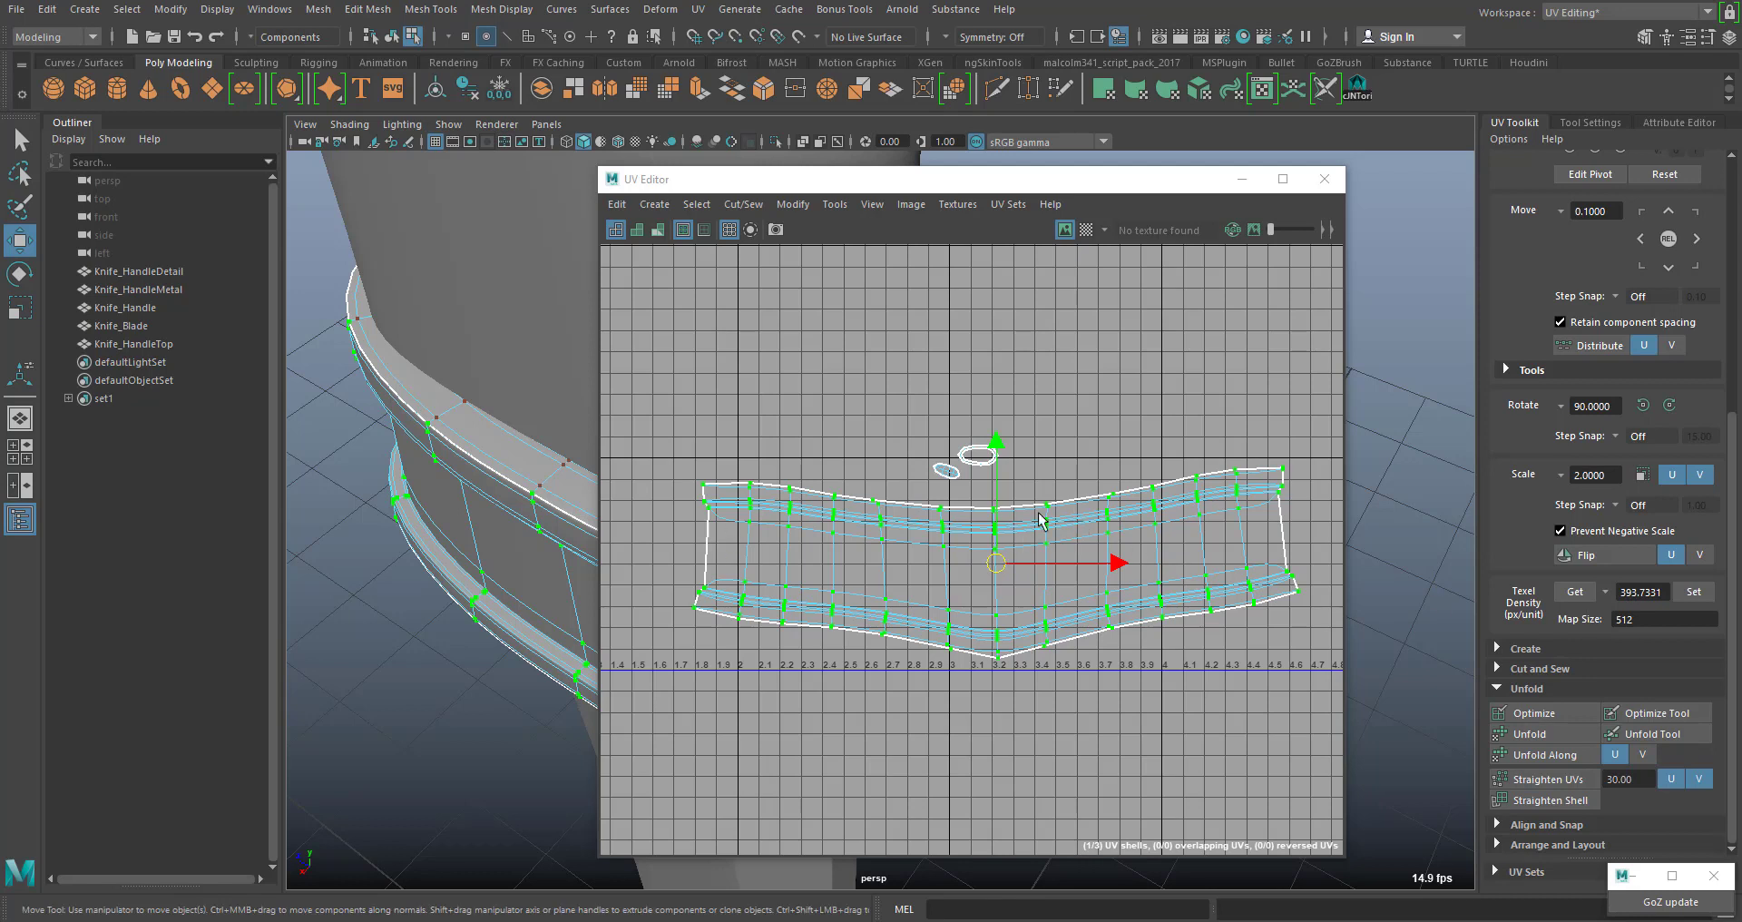
Select the two small oval shells and get their texel density
left_click_drag(907, 413, 1023, 482)
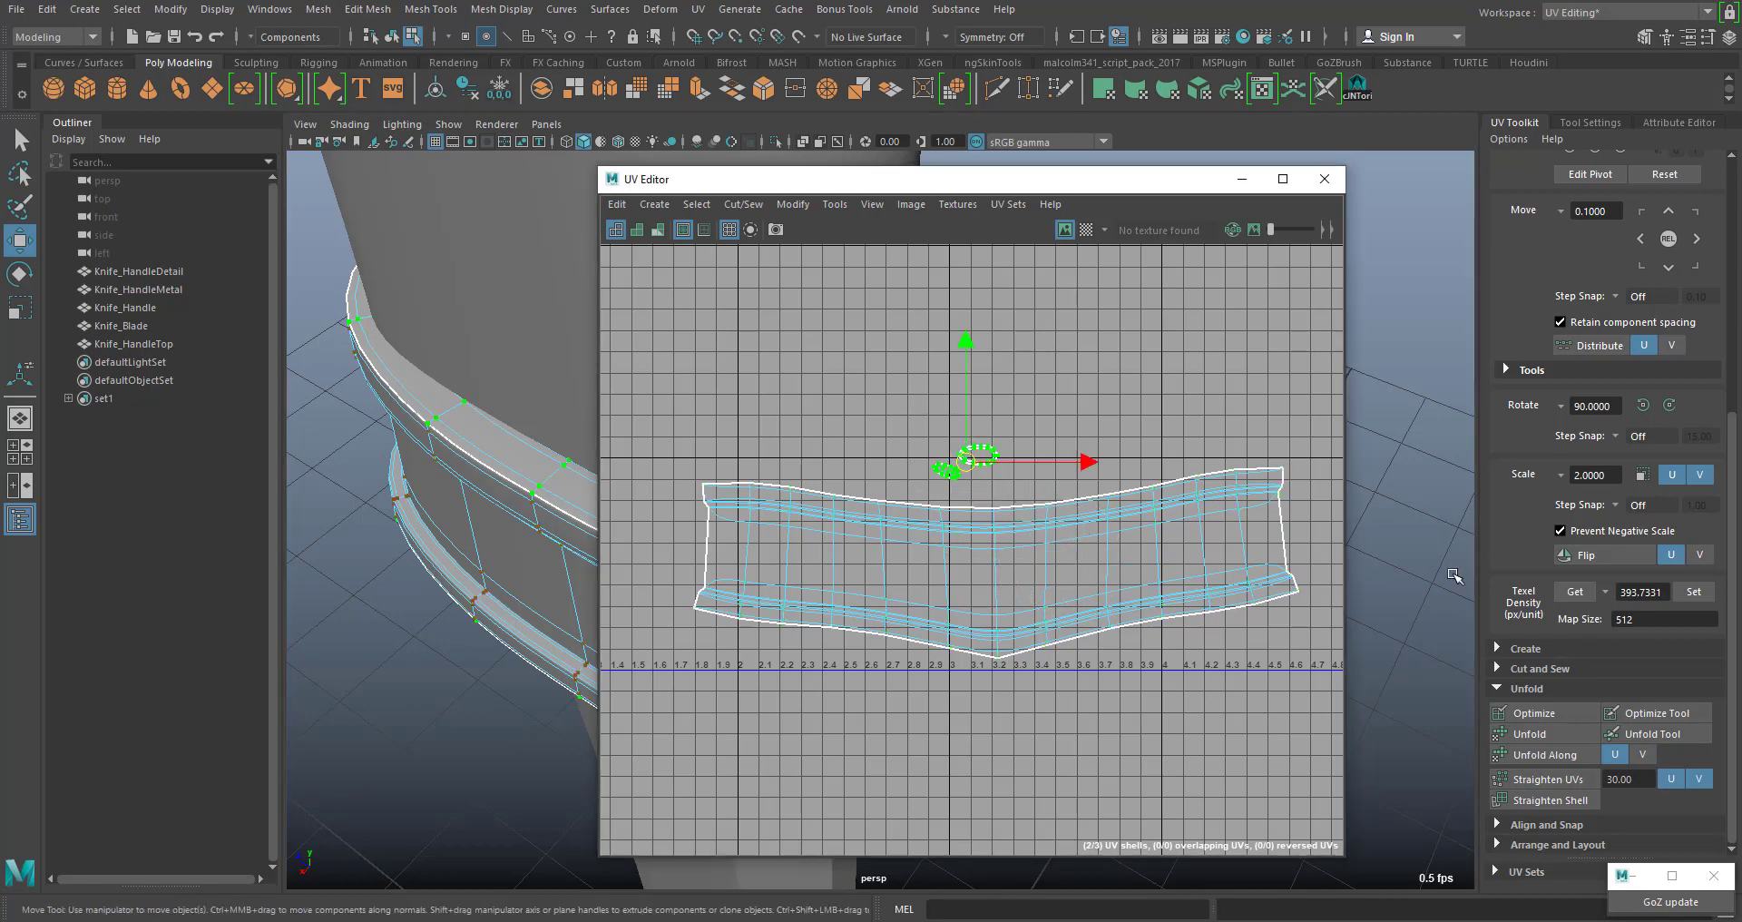
left_click(1576, 591)
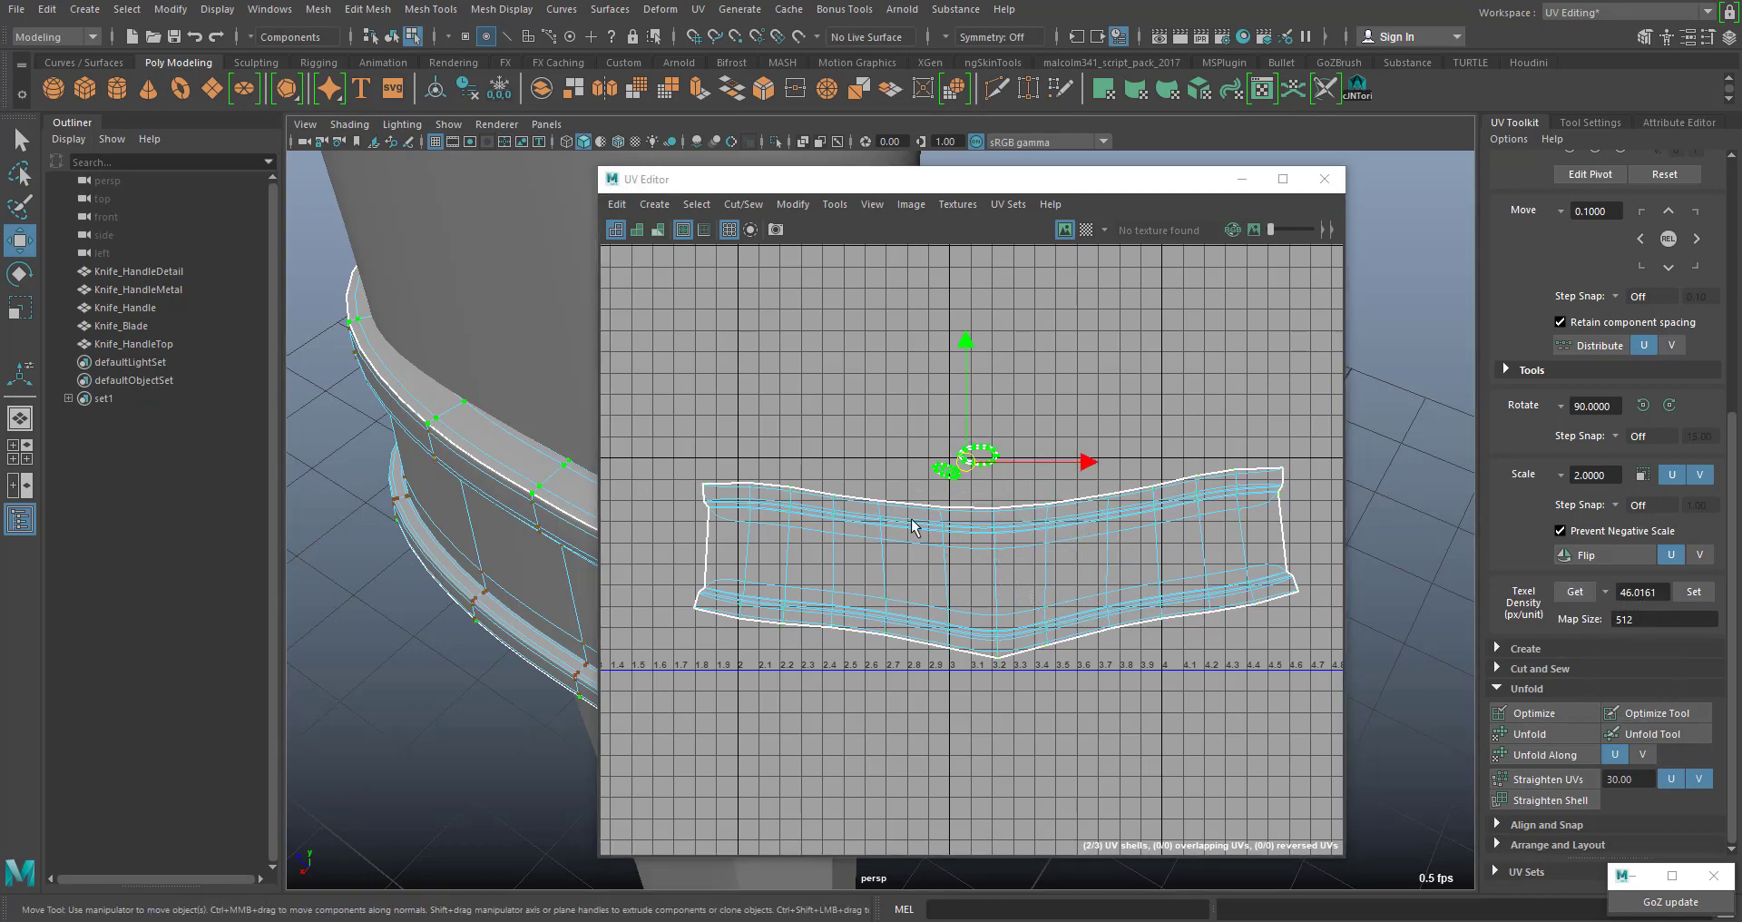
Get the long side shell's texel density again and set the two small oval shells to that value, 393.7331
left_click_drag(915, 521, 979, 558)
right_click_drag(972, 547, 1051, 643, "ctrl")
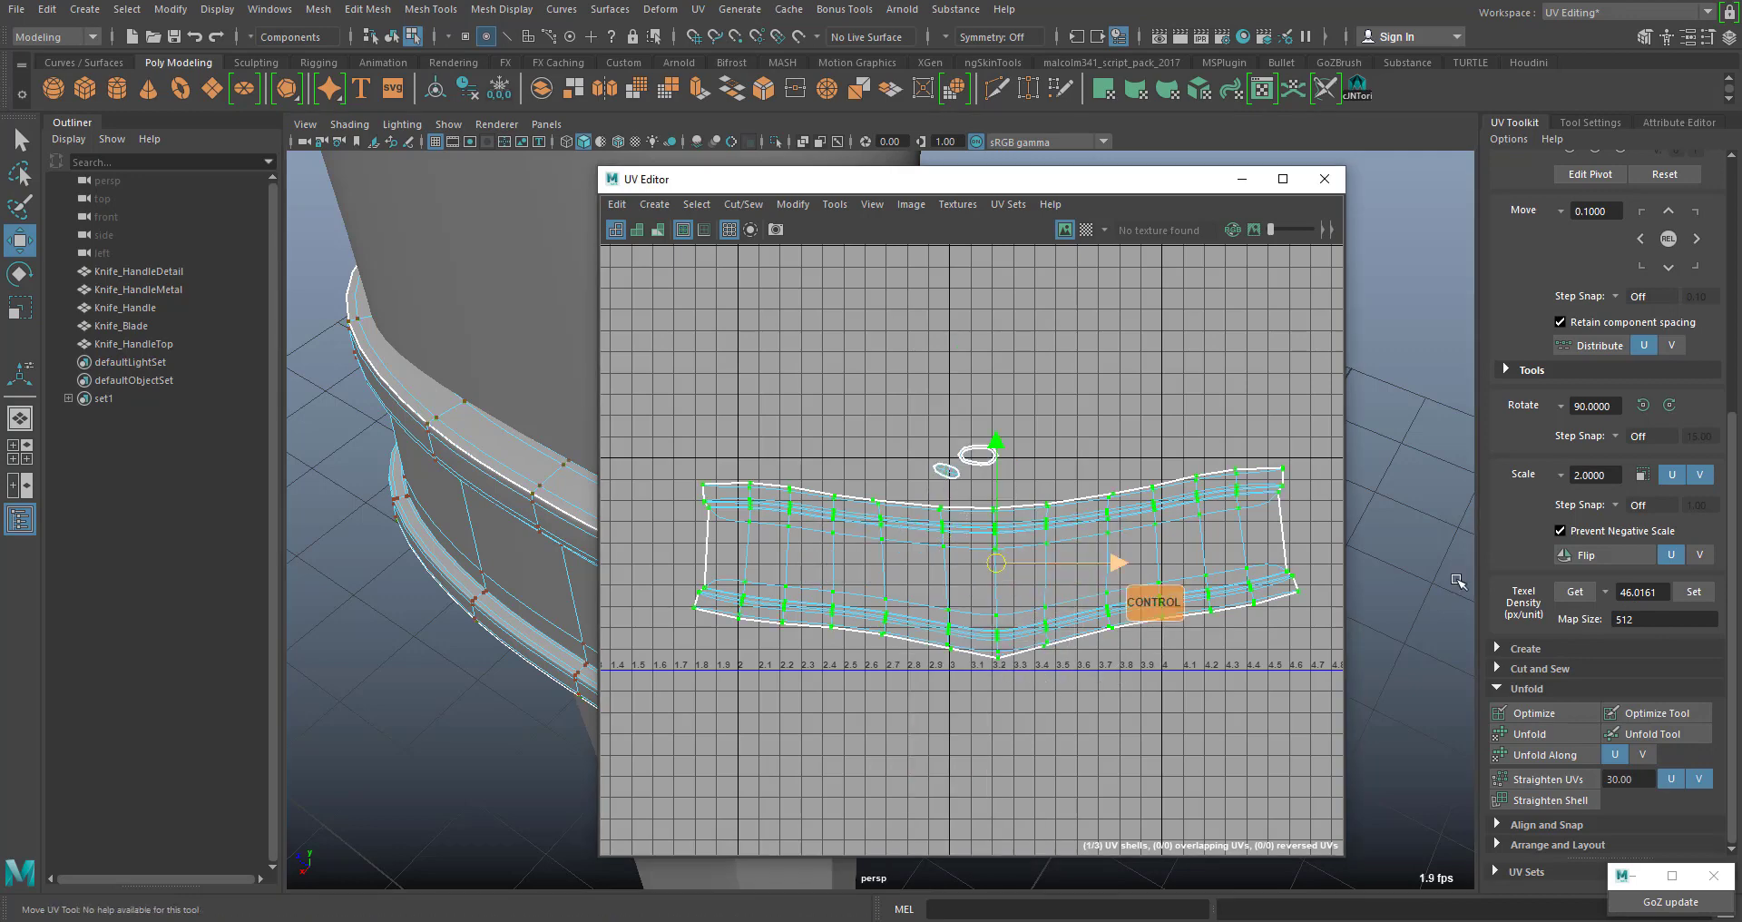
left_click(1575, 591)
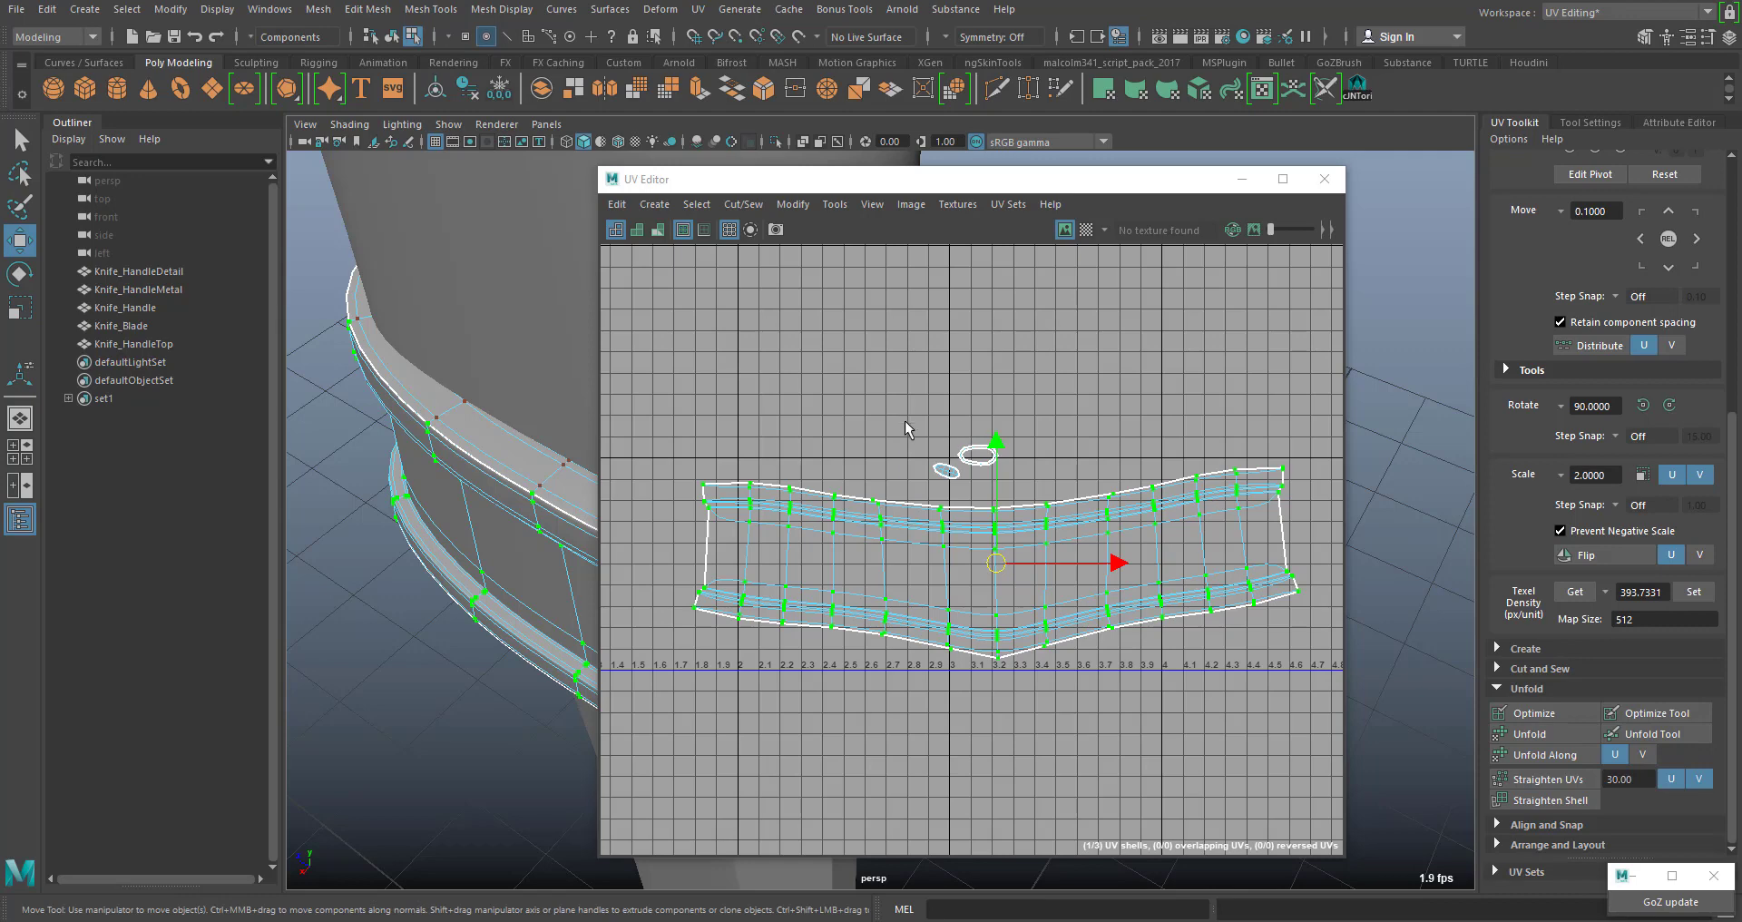
left_click_drag(929, 481, 982, 446)
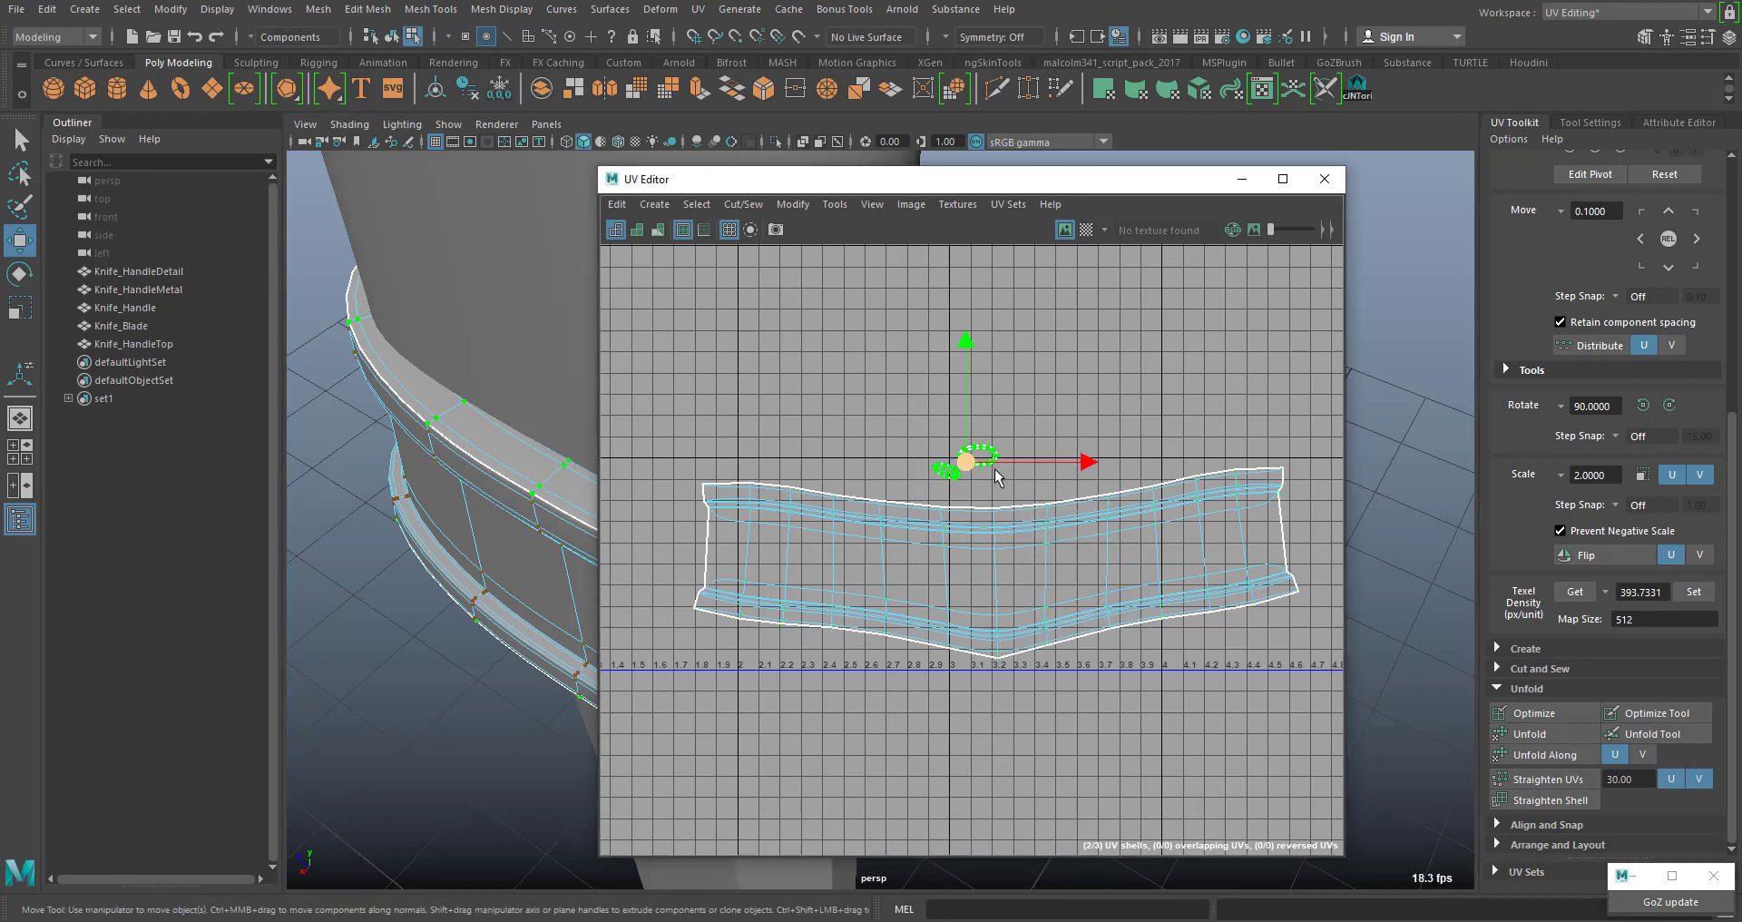
middle_click_drag(995, 475, 964, 475, "alt")
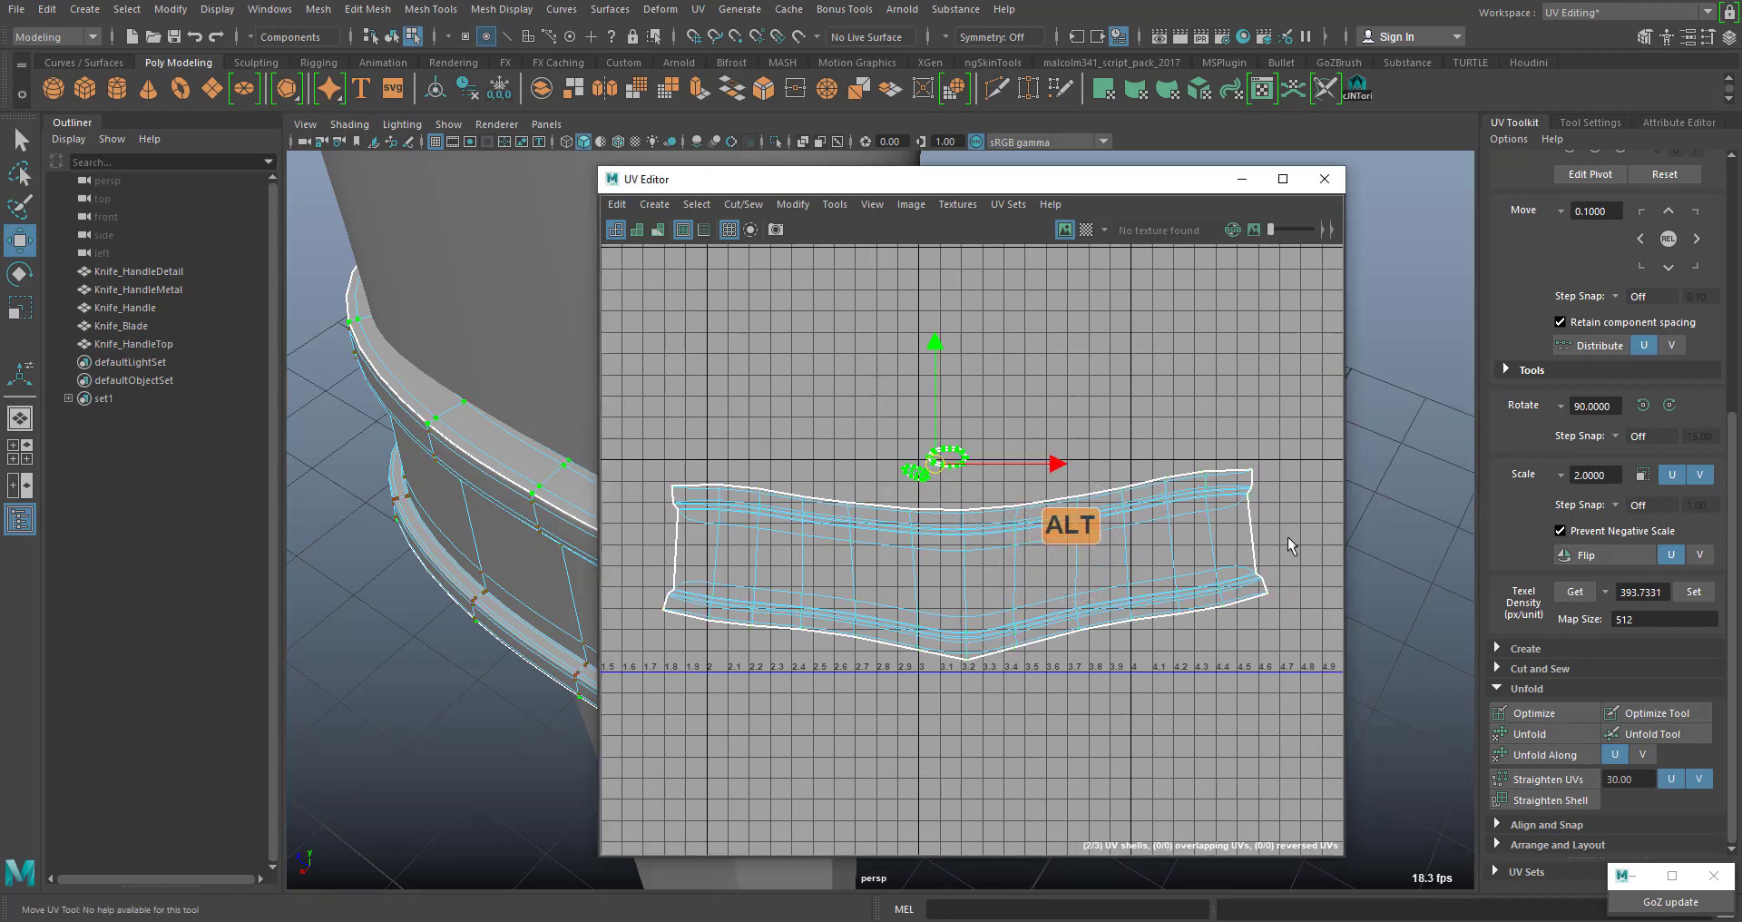
left_click(1697, 592)
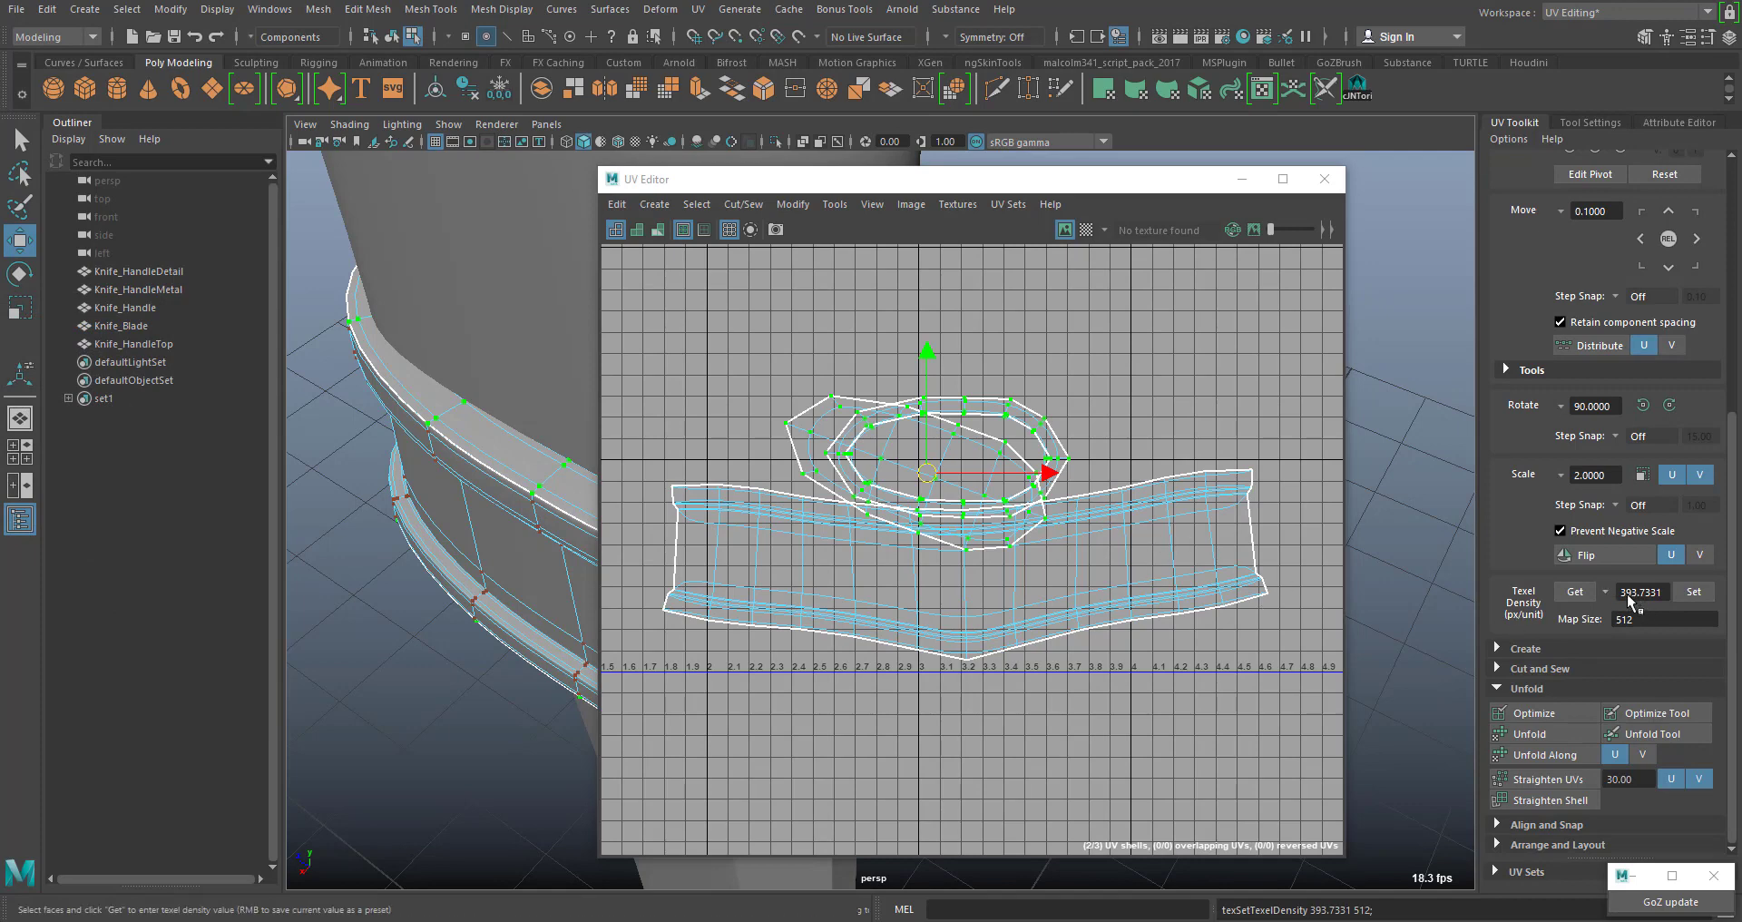
Reapply the checker map and inspect whether the checkers match across the collar's rim and side
left_click(1165, 555)
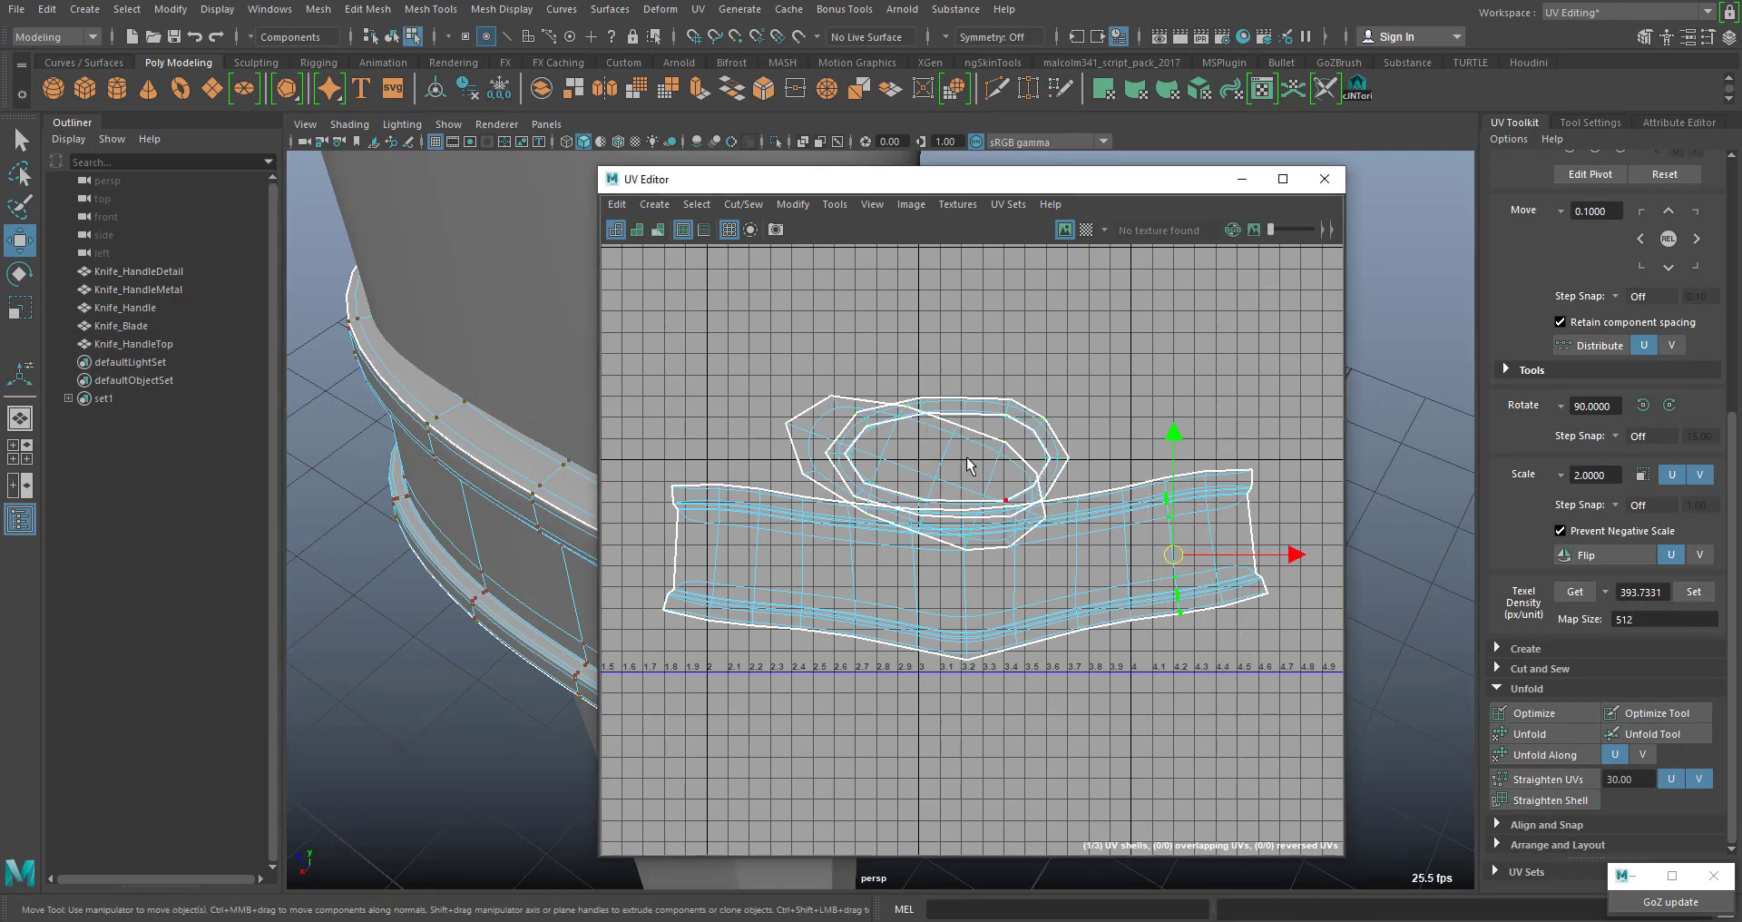
left_click(1086, 230)
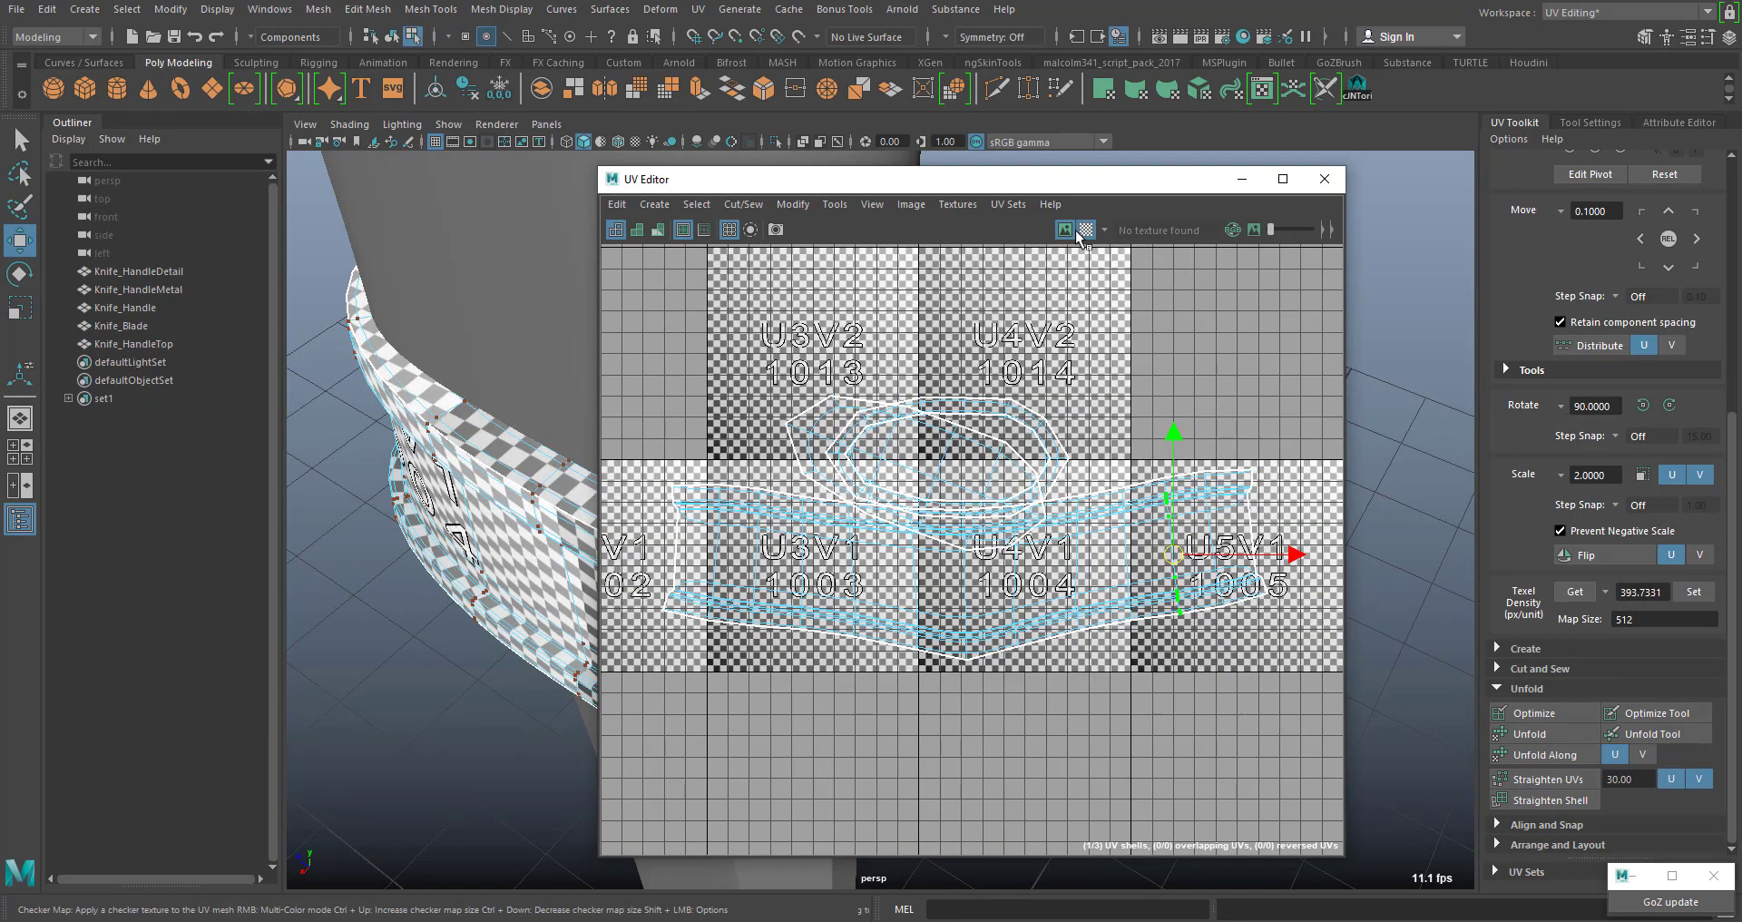
left_click_drag(918, 189, 1293, 218)
left_click_drag(544, 490, 501, 453, "alt")
right_click_drag(501, 454, 437, 486, "alt")
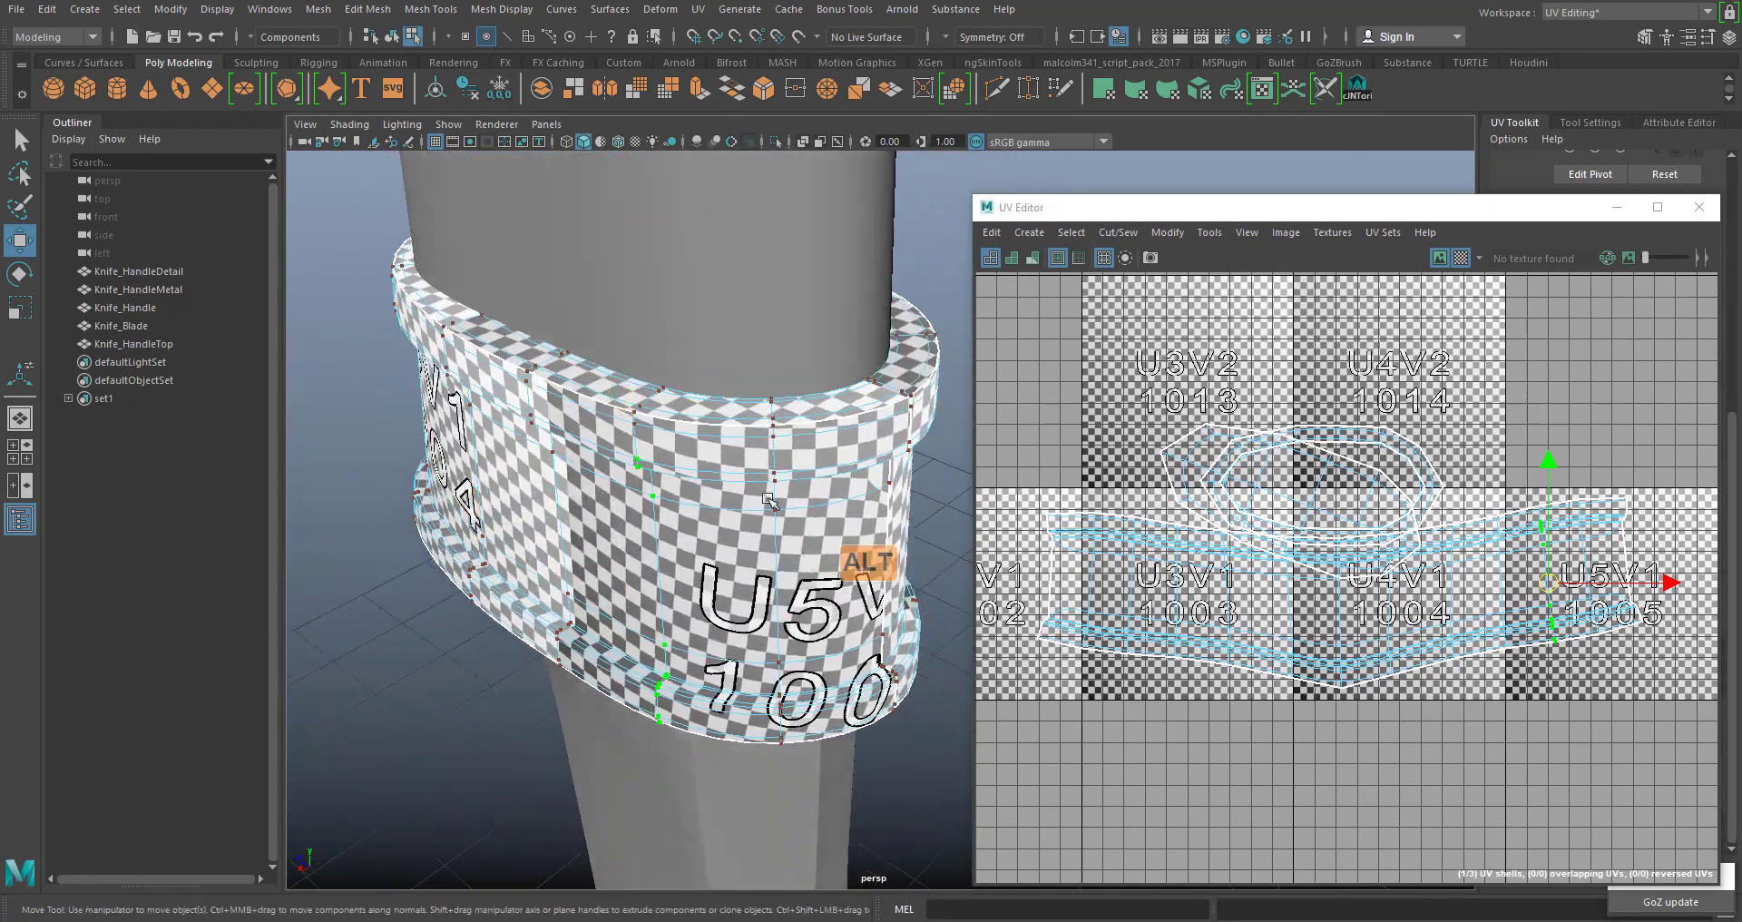
left_click_drag(821, 541, 620, 479, "alt")
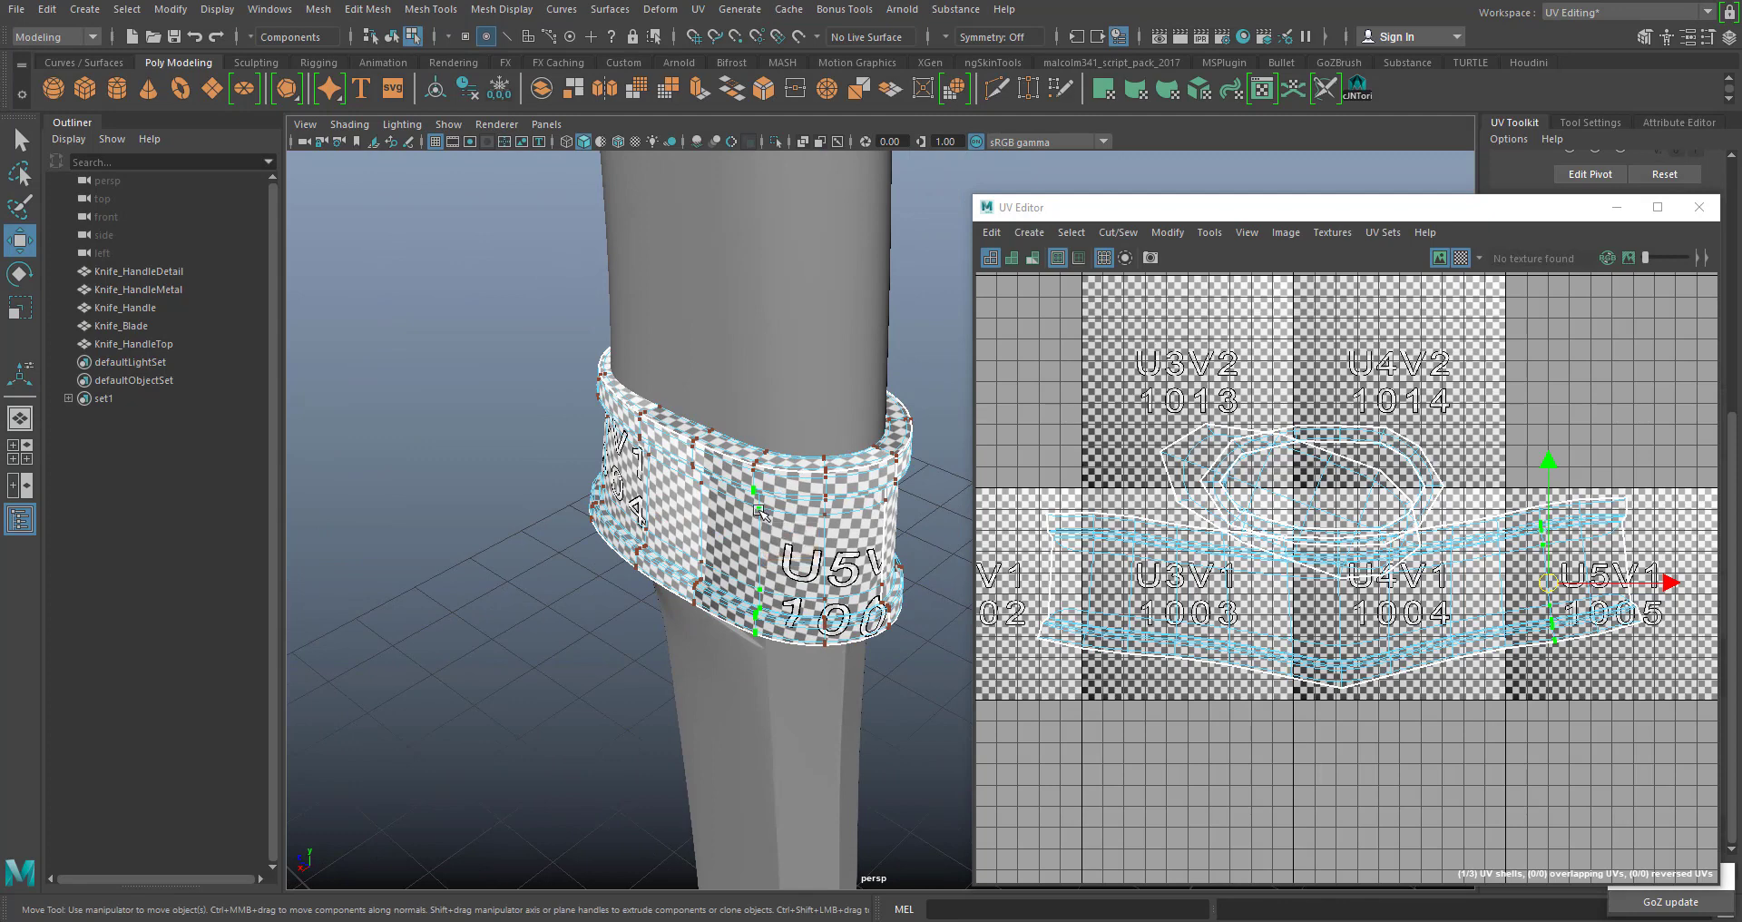
Turn off the checker map and reposition the UV Editor so the UV Toolkit is accessible
left_click(1460, 257)
mouse_move(716, 608)
left_mouse_down("alt")
mouse_move(723, 572)
mouse_move(735, 581)
left_mouse_up("alt")
scroll(1268, 585, "down", 1, "alt")
scroll(1268, 585, "down", 1, "alt")
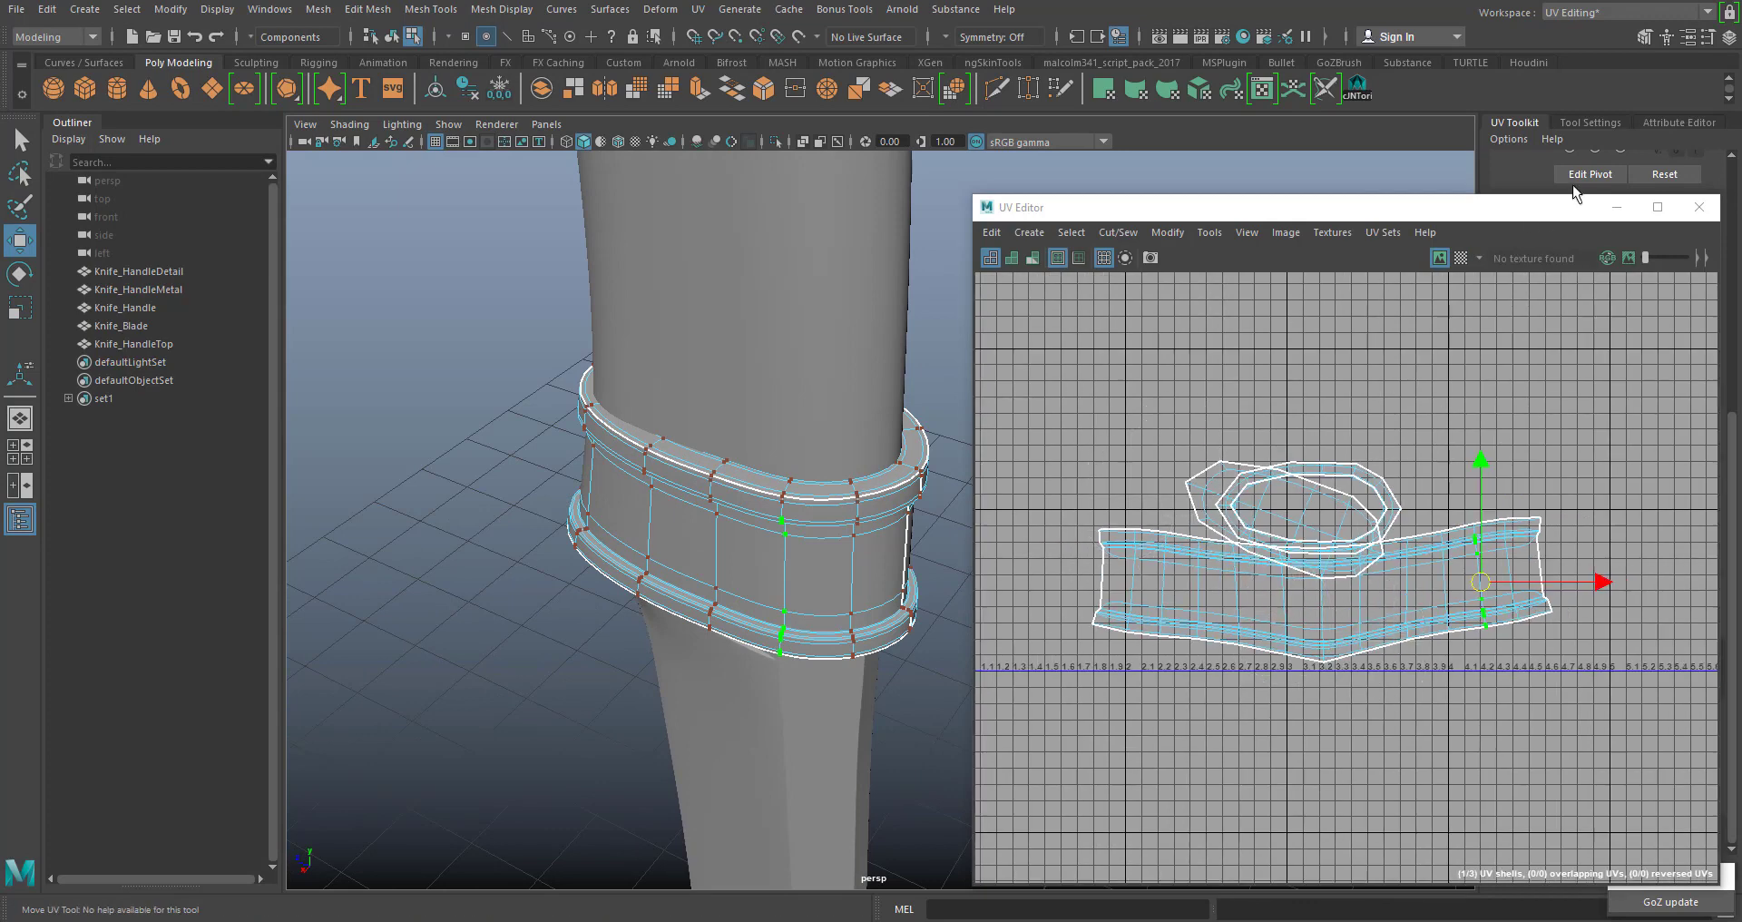
left_click_drag(1535, 211, 1309, 192)
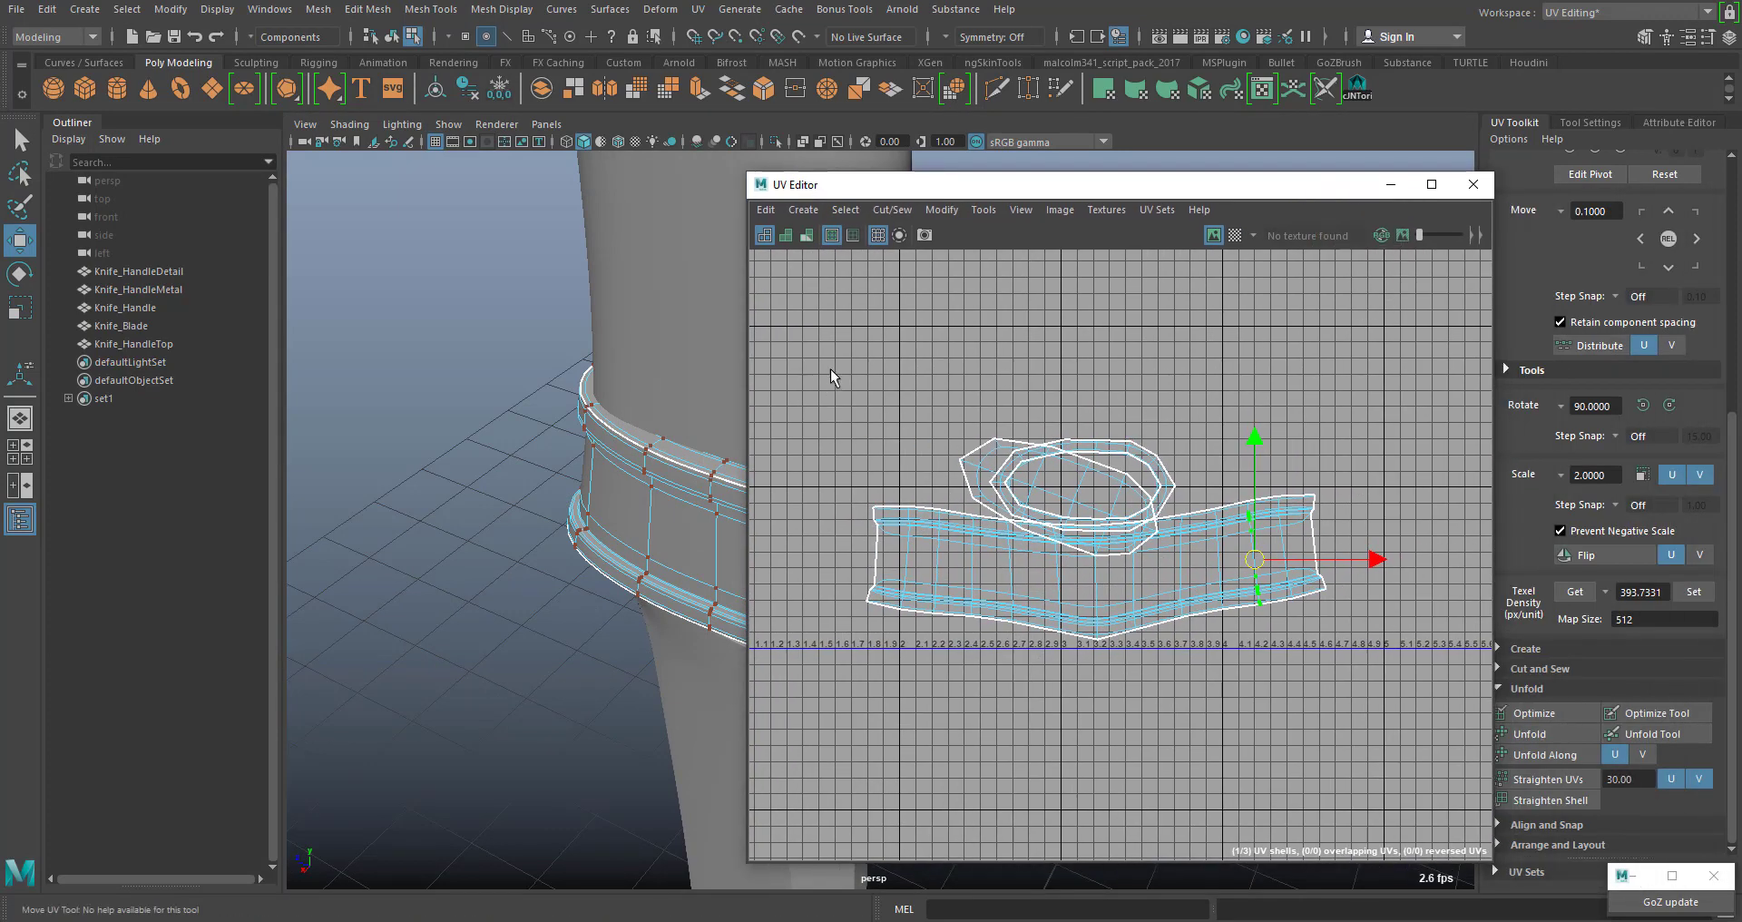
Scale all three collar shells down together to about a third of their size and shift them slightly down and right
left_click_drag(1178, 614, 1431, 741)
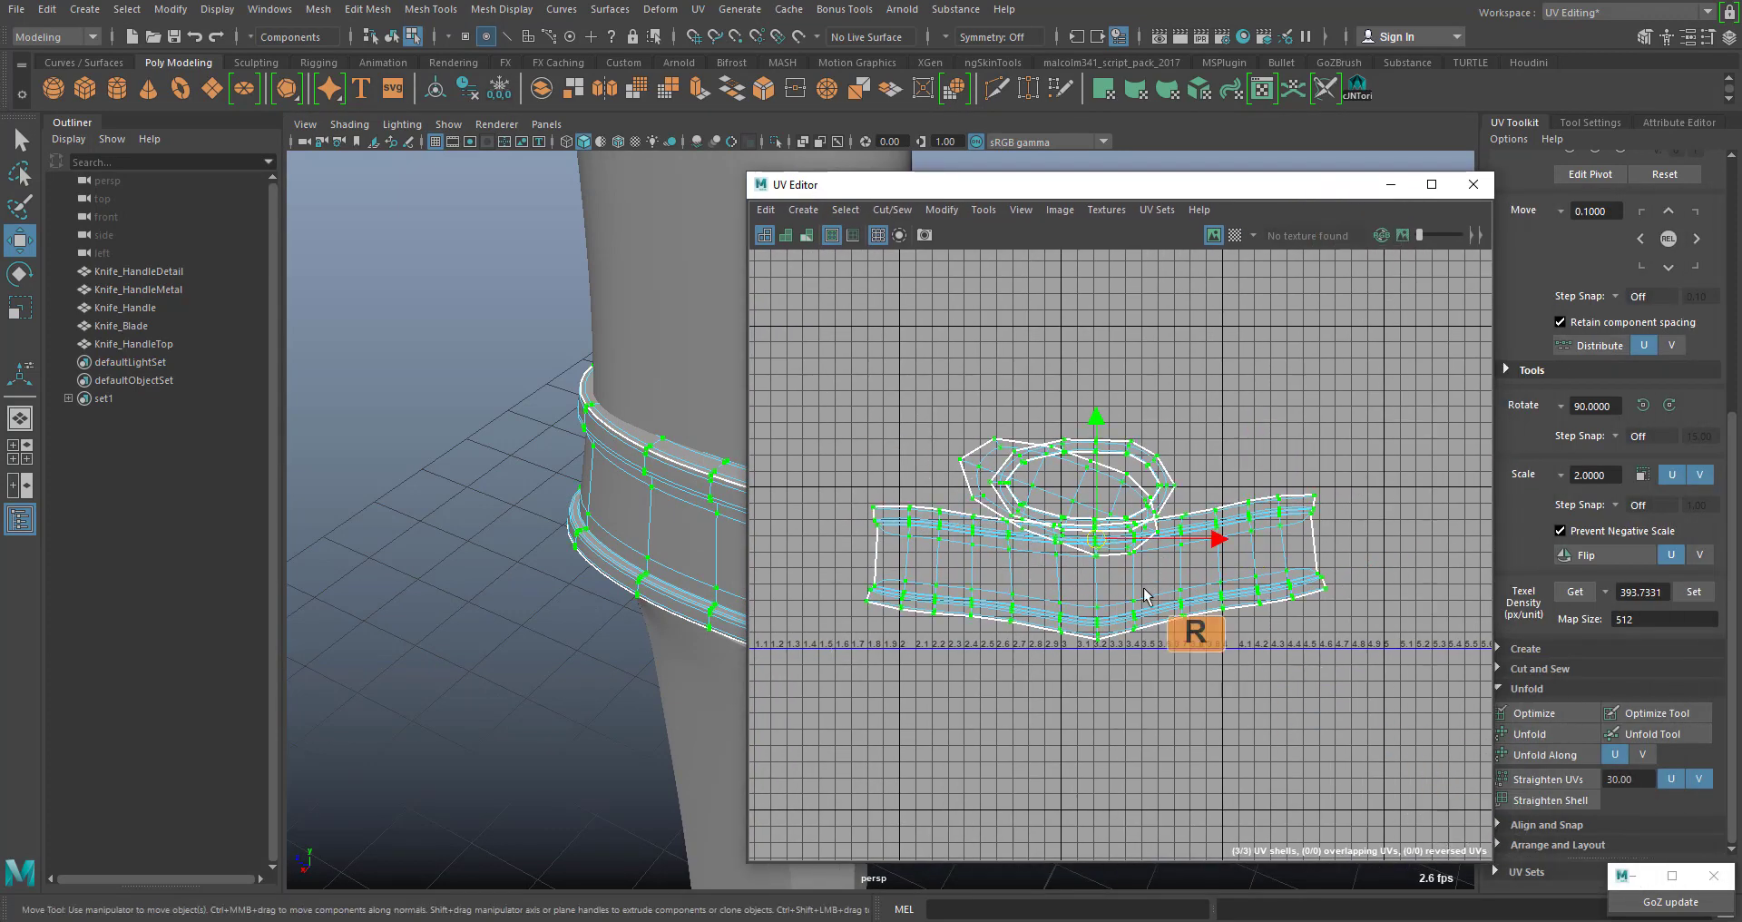
key("r")
left_click_drag(1096, 539, 1000, 514)
key("w")
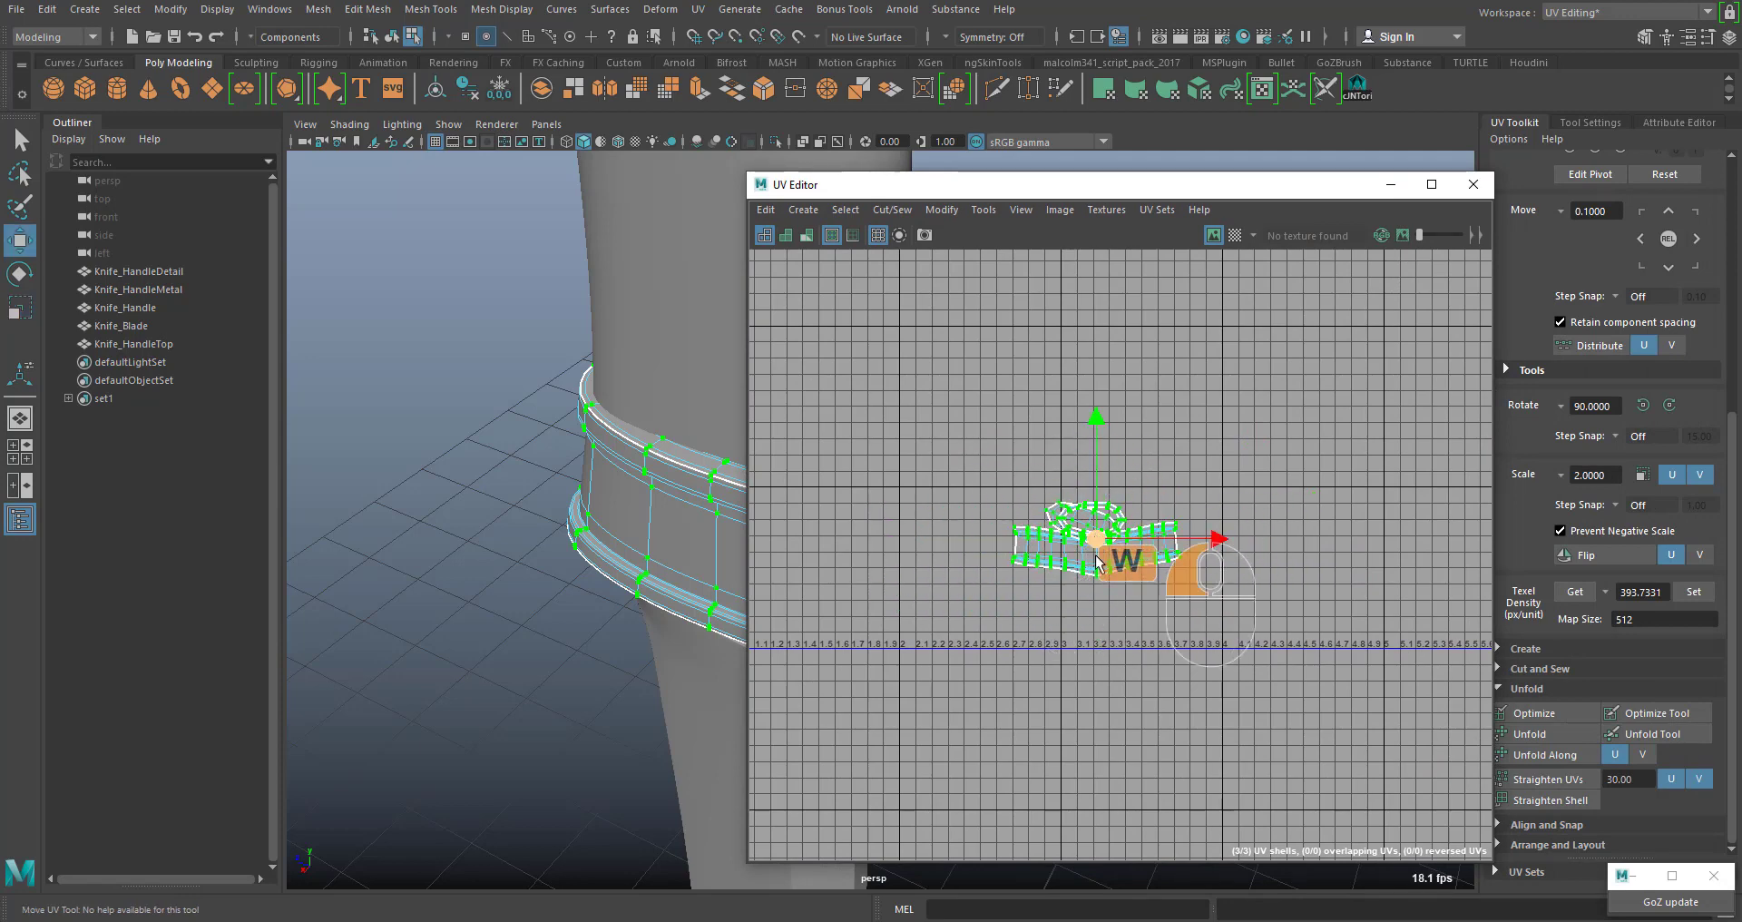
middle_click_drag(1130, 549, 1193, 619)
Return to object mode and select all five knife meshes, framing the collar's shells beside the other parts' UVs
middle_click_drag(635, 467, 717, 481, "alt")
right_click(689, 476)
right_click_drag(690, 476, 731, 395)
scroll(712, 413, "down", 3)
middle_click_drag(658, 452, 457, 465, "alt")
left_click_drag(436, 299, 836, 884)
left_click_drag(701, 491, 650, 578, "alt")
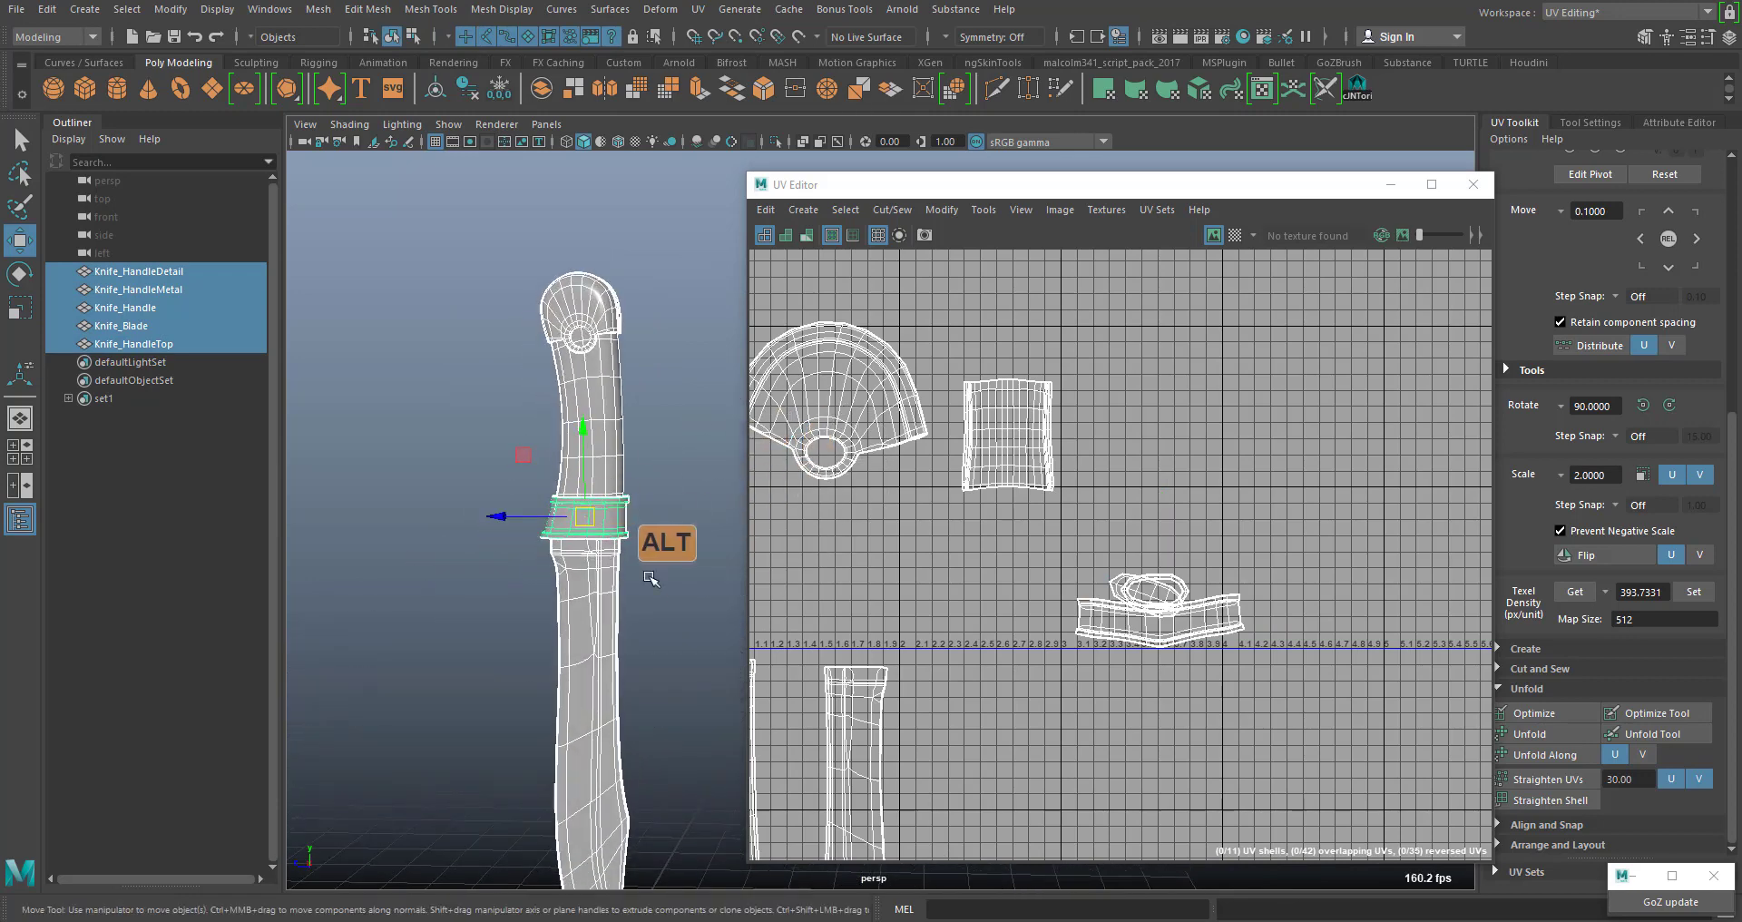
middle_click_drag(592, 496, 635, 492, "alt")
scroll(1106, 570, "down", 3)
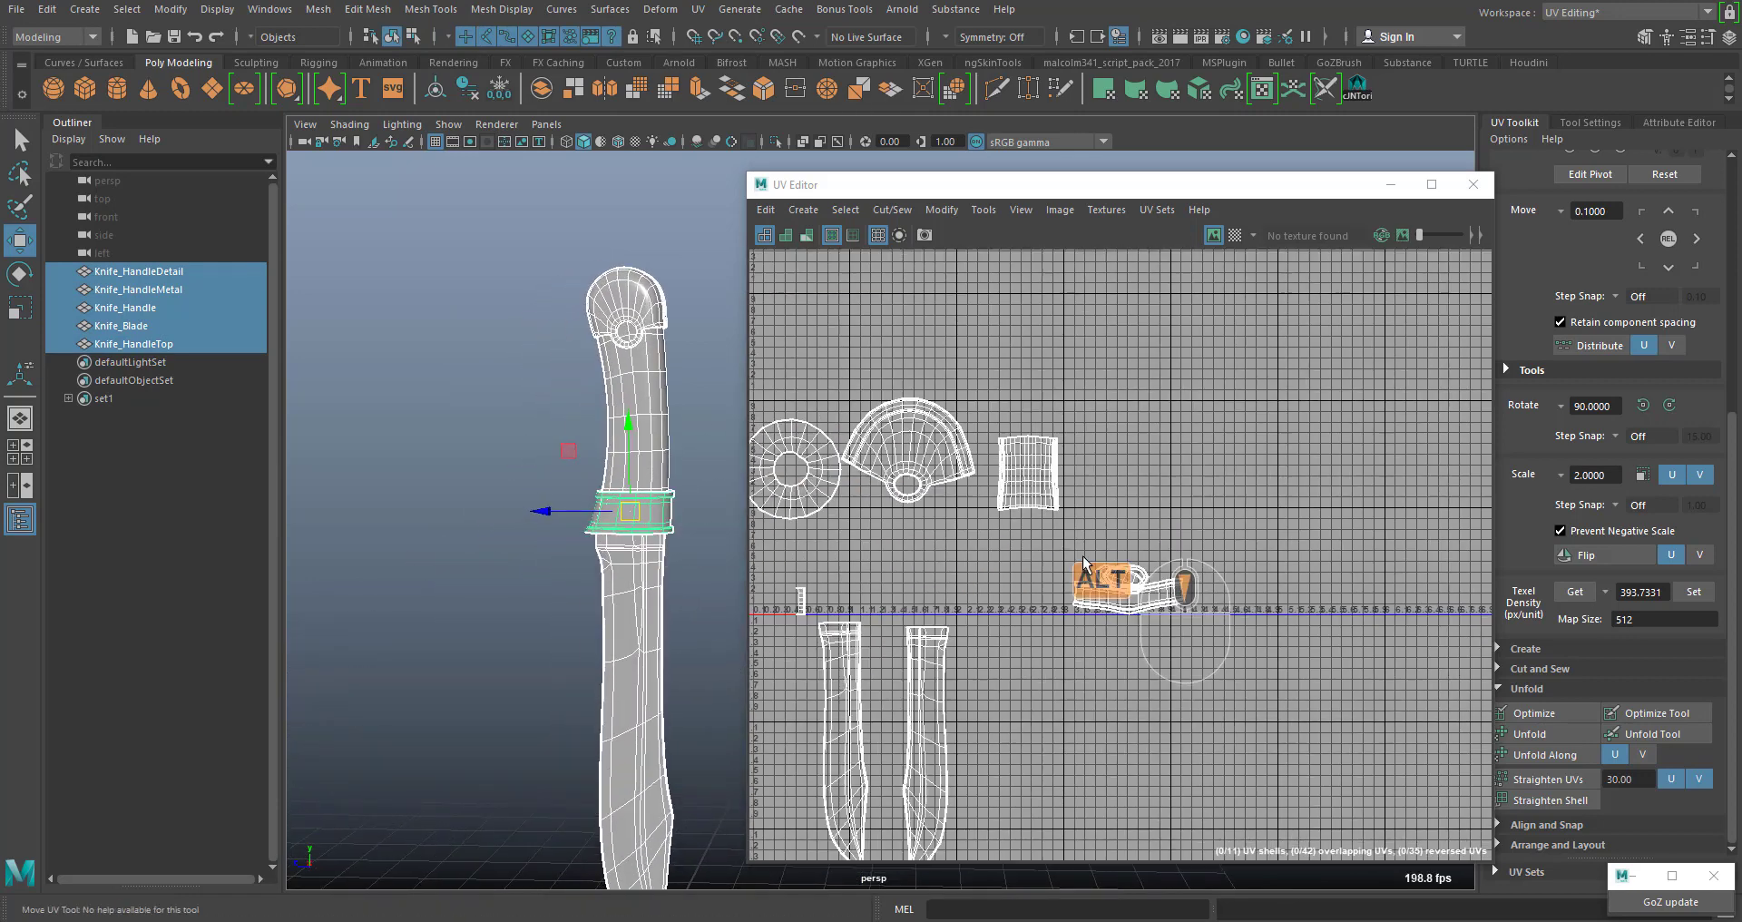
middle_click_drag(998, 581, 1129, 557, "alt")
scroll(1298, 558, "up", 3)
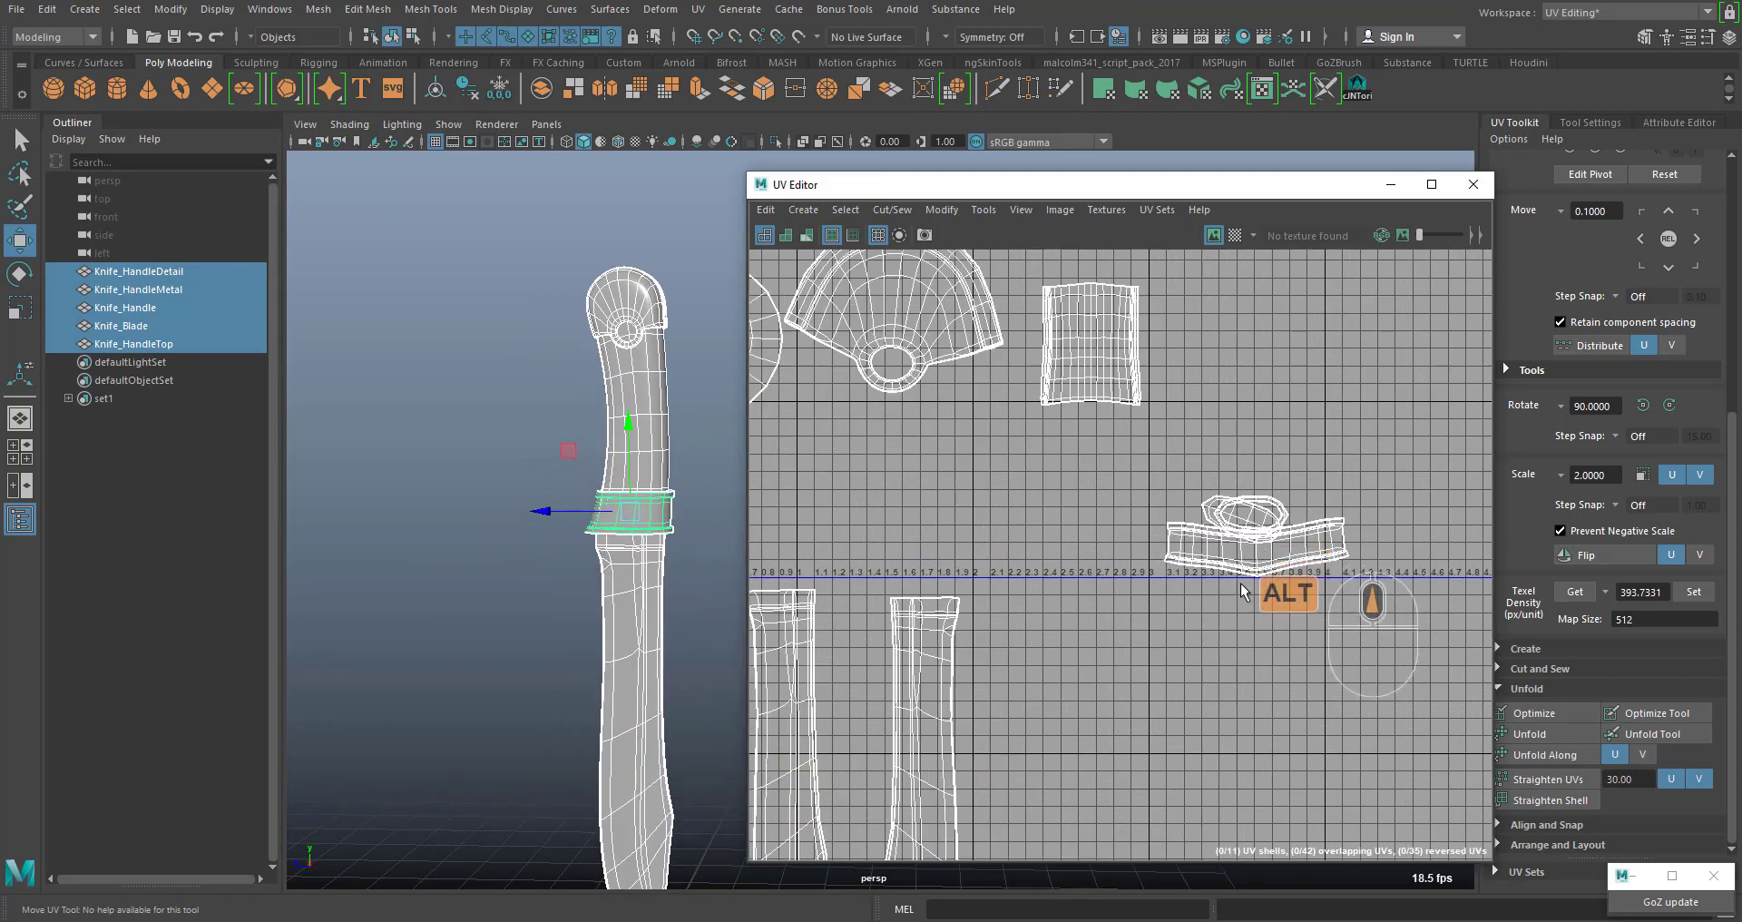
middle_click_drag(1178, 611, 1044, 620, "alt")
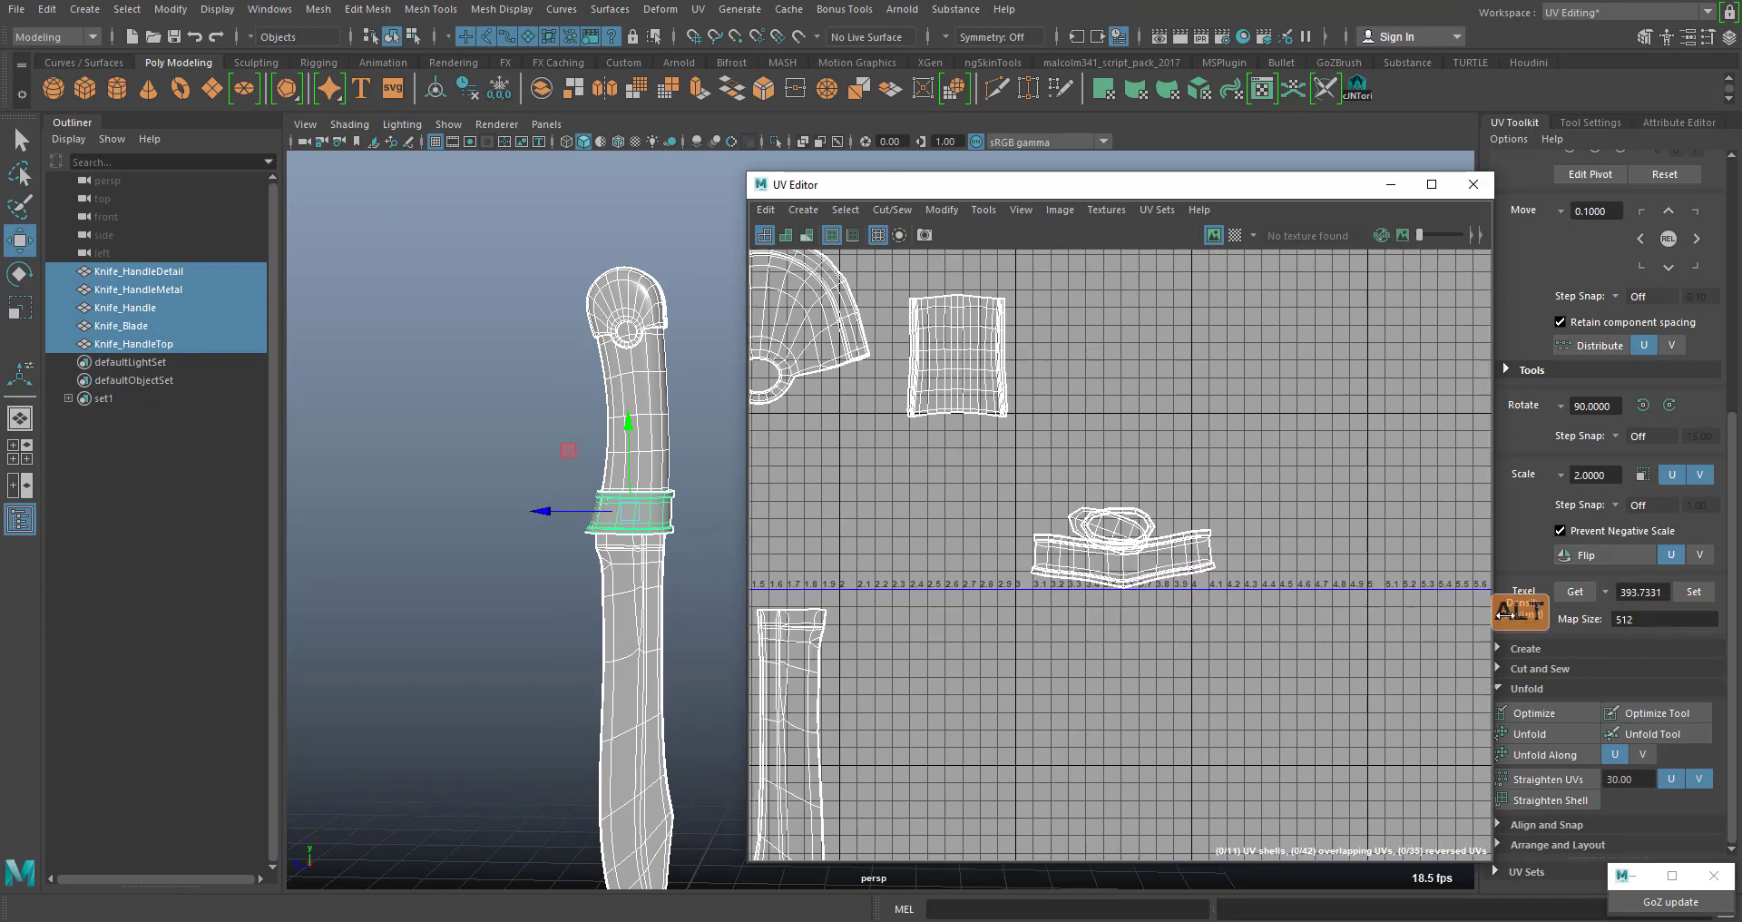
Get the texel density of the collar's long side shell and move the shell down, clear of the oval shells
right_click_drag(1140, 556, 1190, 556)
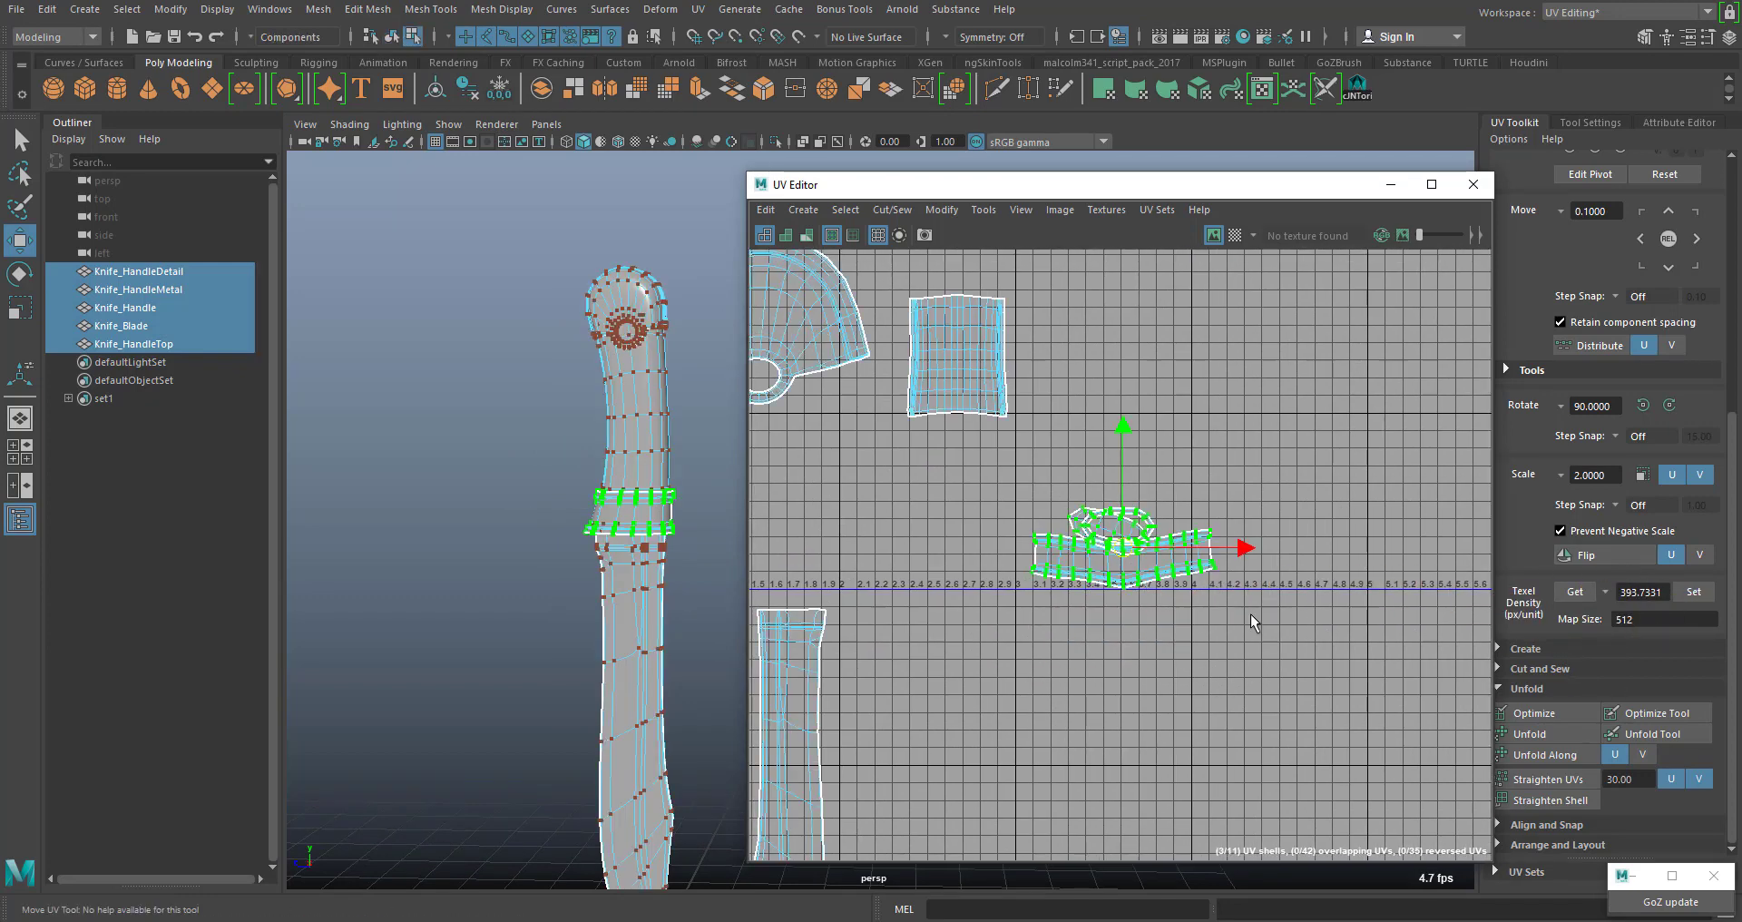
left_click_drag(1246, 611, 1196, 533)
right_click_drag(1217, 577, 1156, 589, "ctrl")
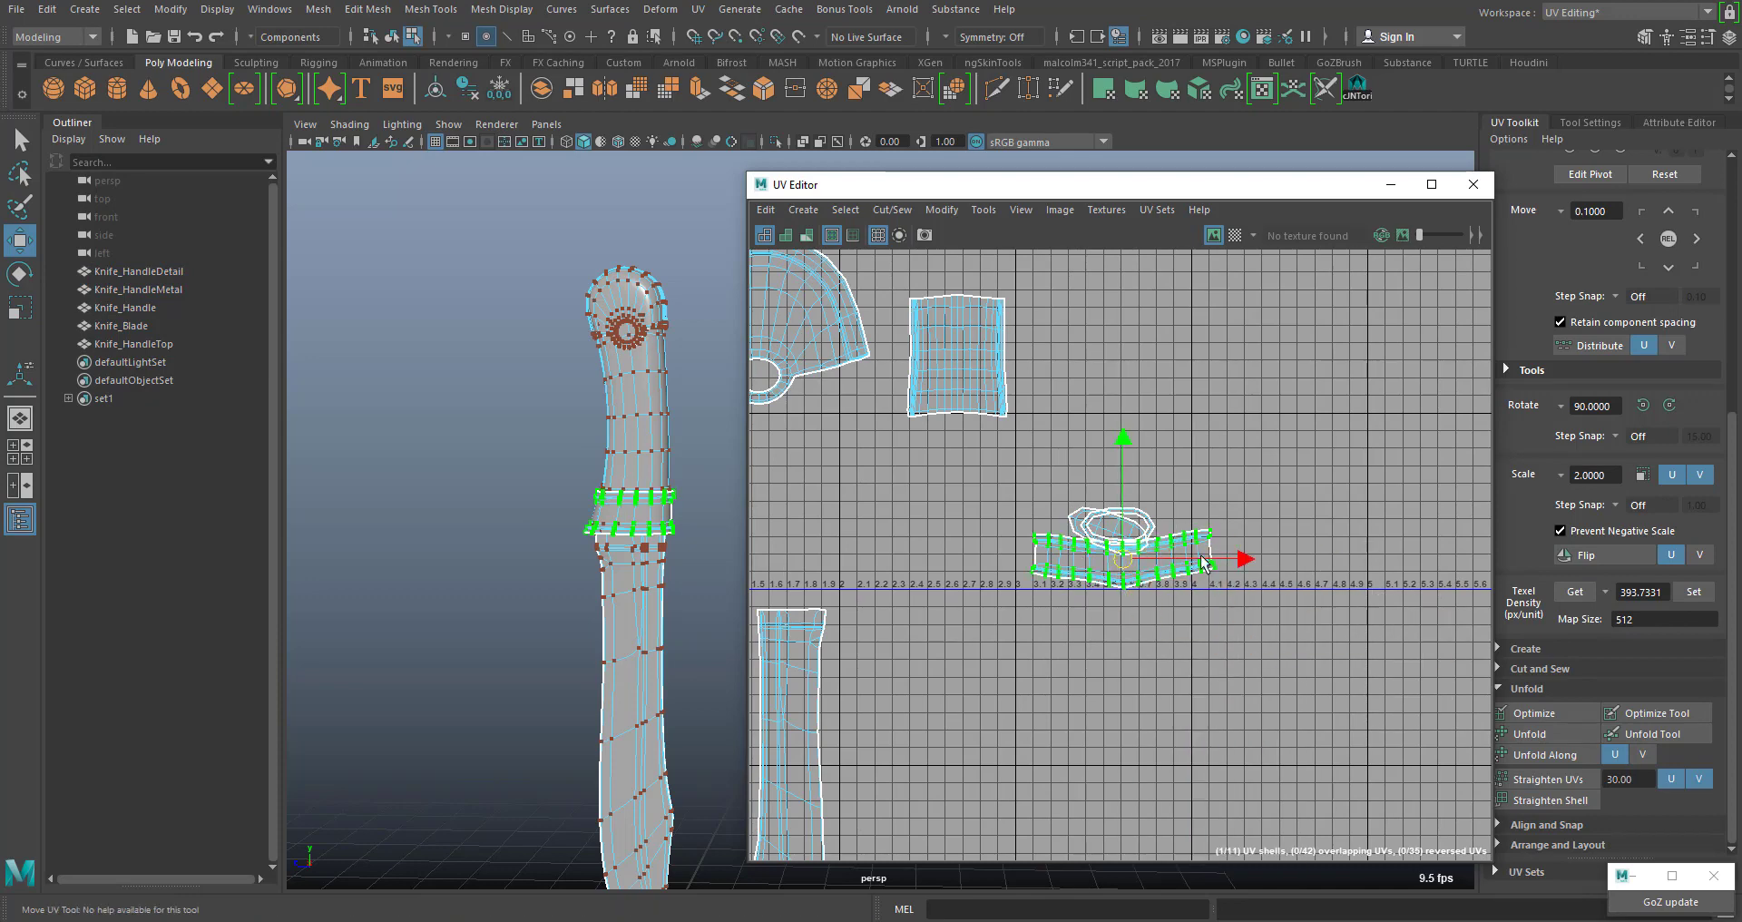
left_click(1566, 595)
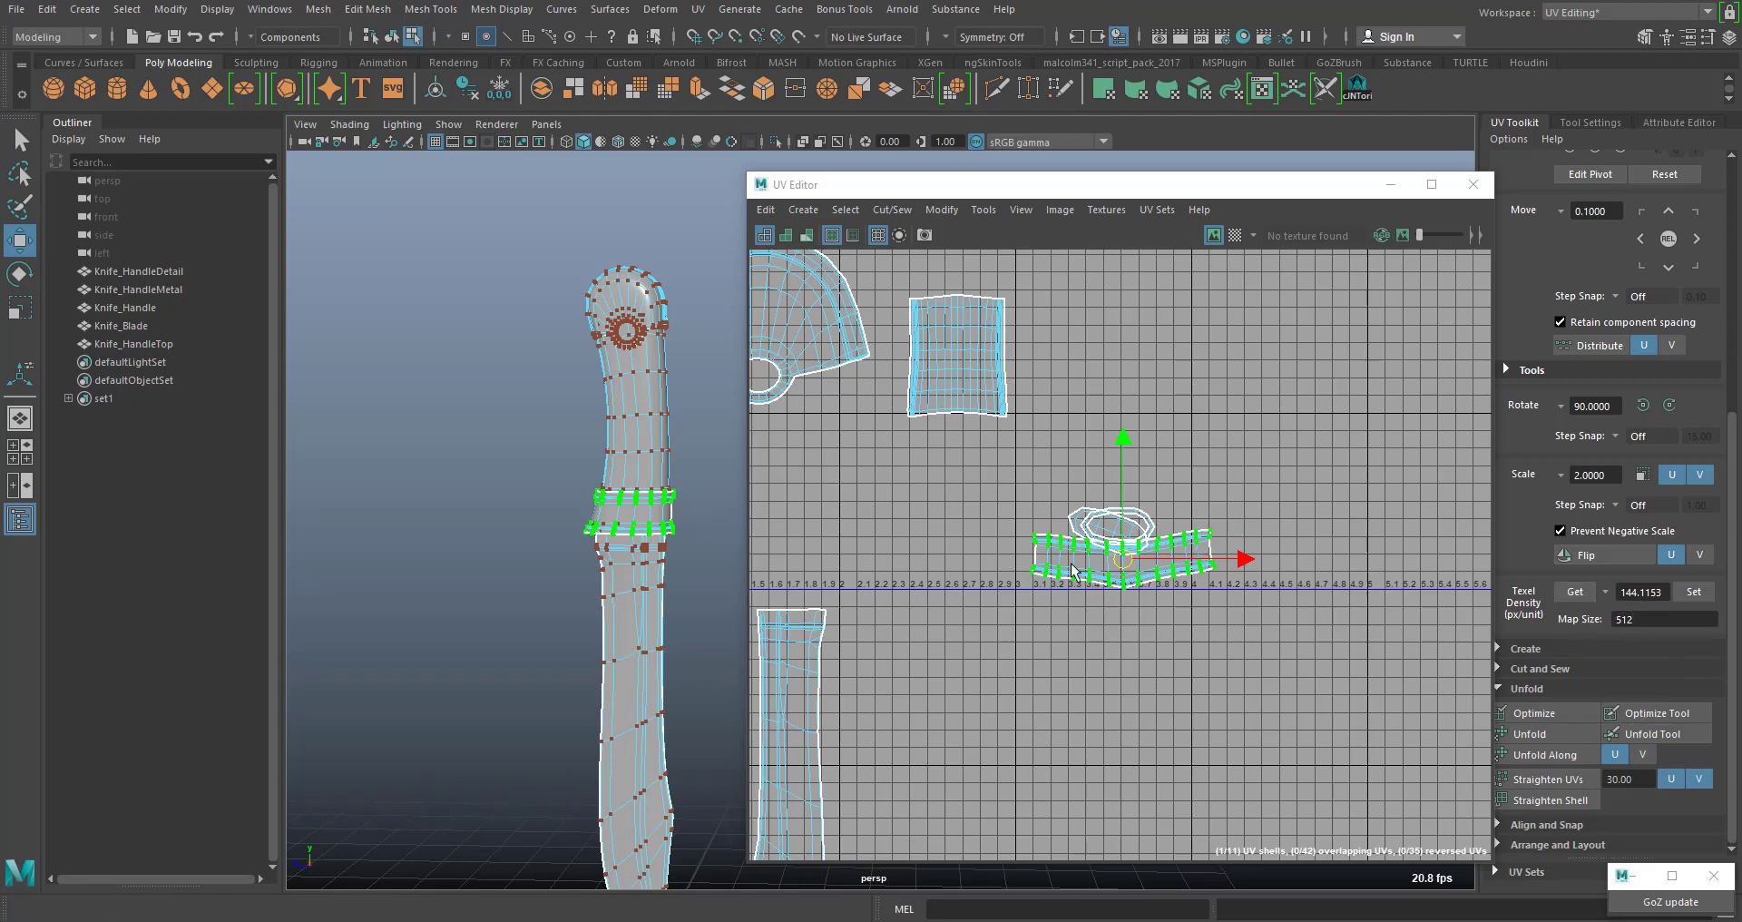
left_click_drag(1122, 566, 1124, 596)
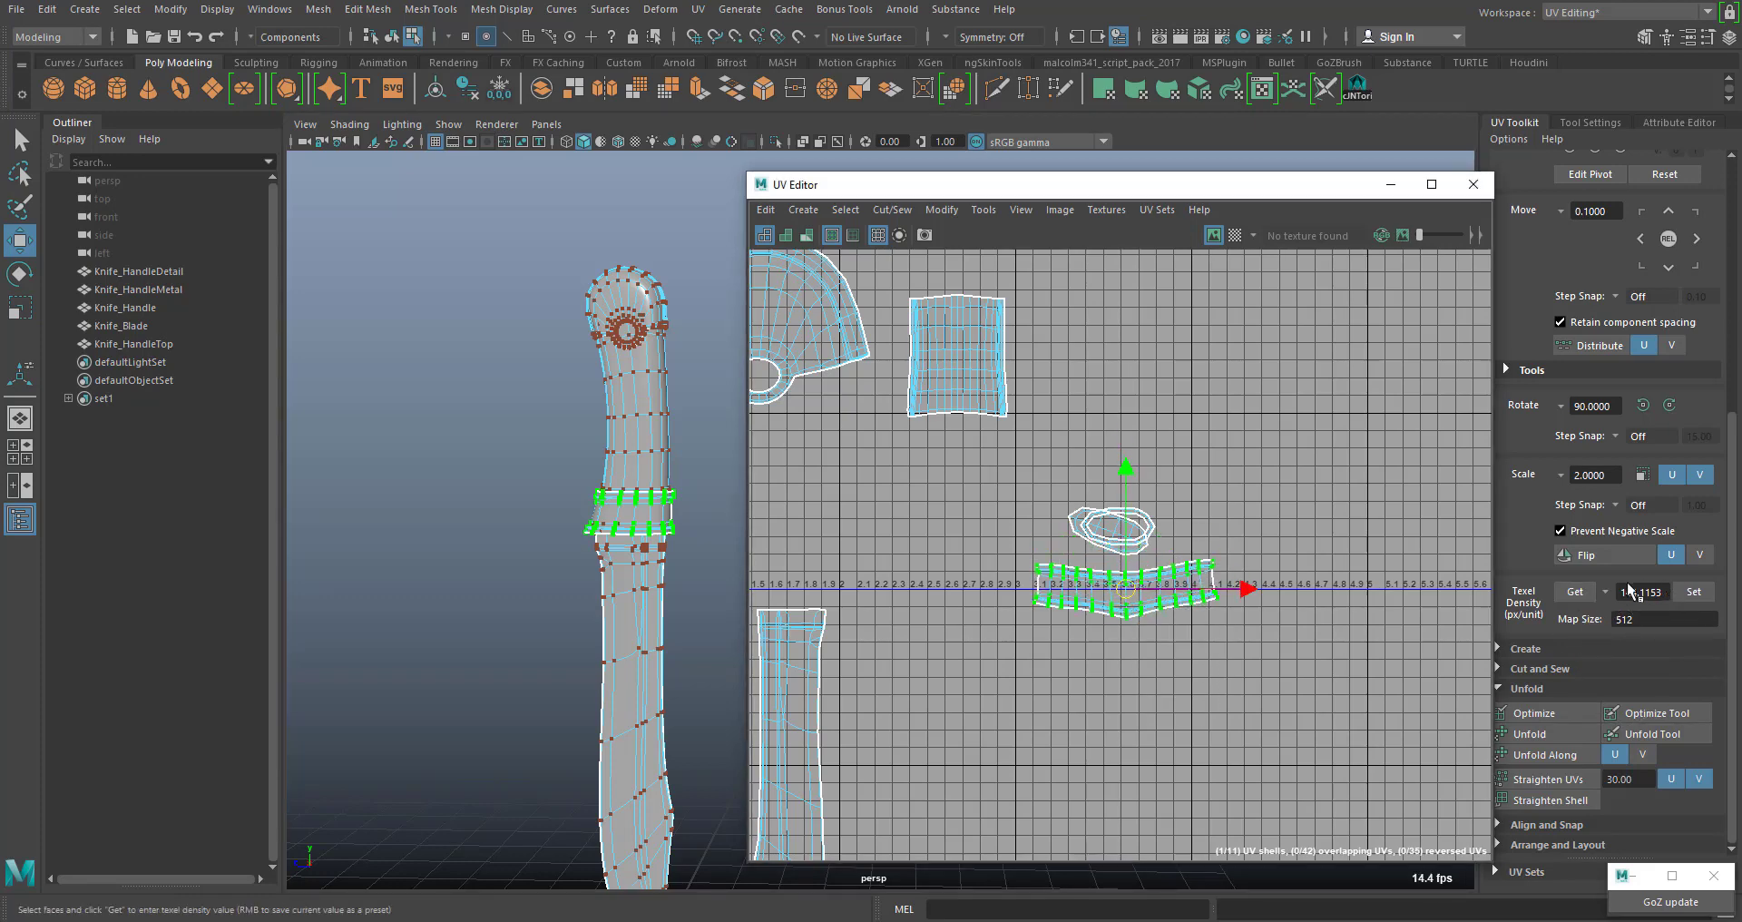
Select all the knife's UV shells and set their texel density to 144.1153 at map size 512
scroll(1004, 574, "down", 5)
middle_click_drag(1026, 660, 1170, 663, "alt")
left_click_drag(839, 405, 1342, 867)
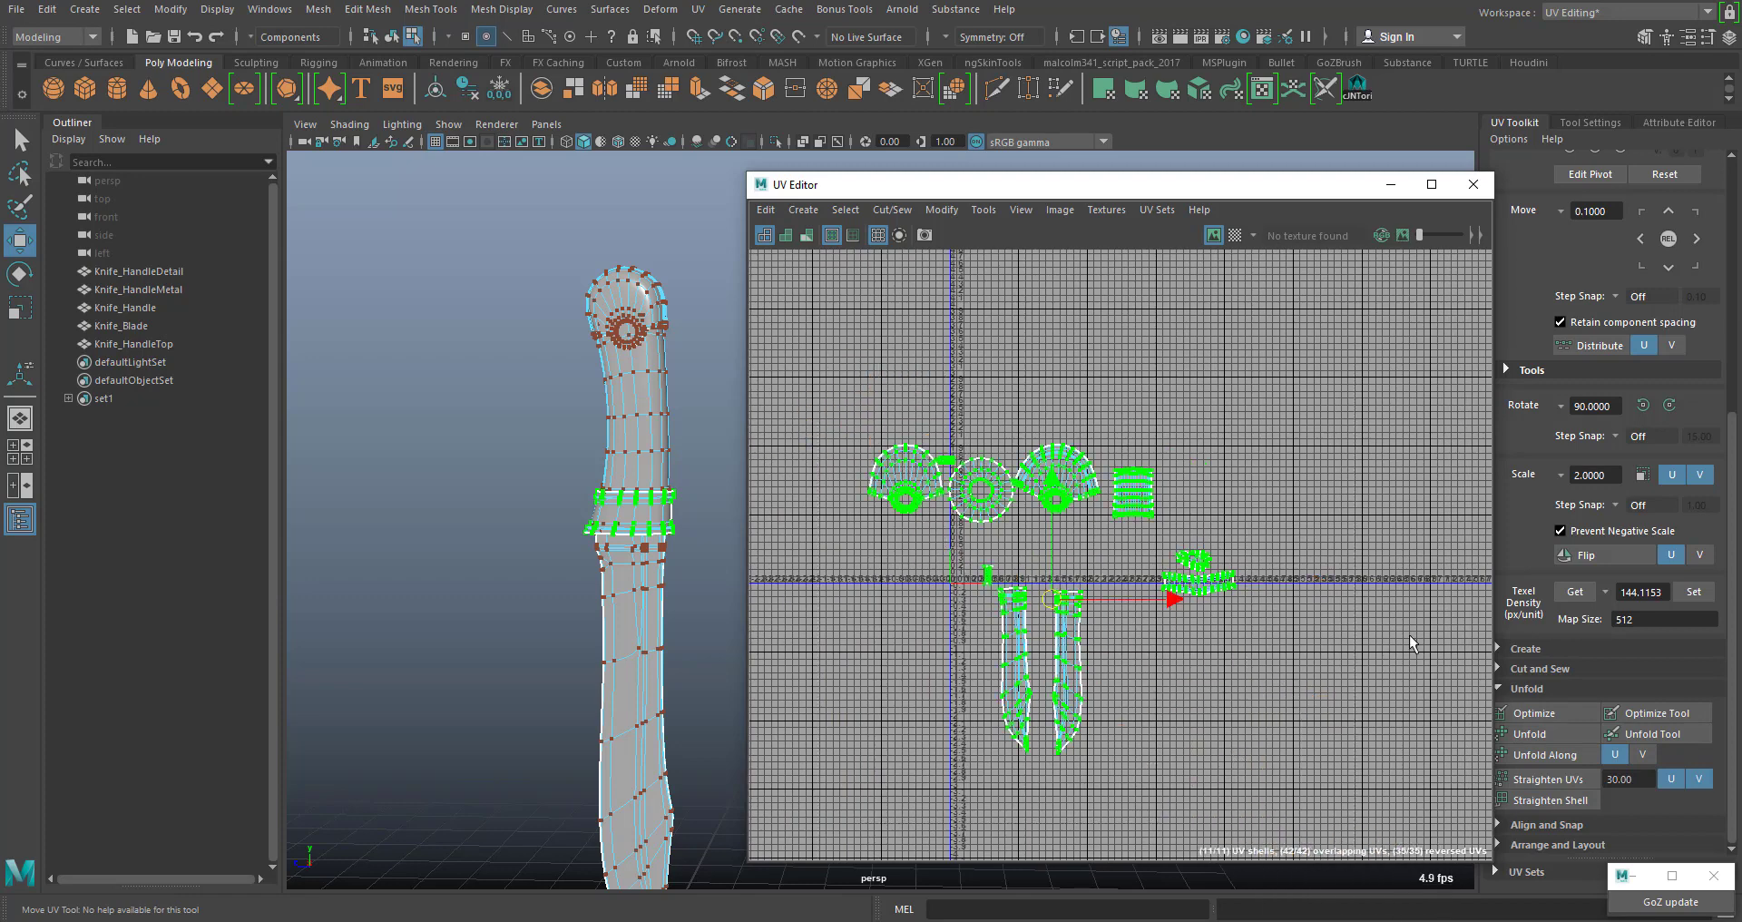
left_click(1693, 591)
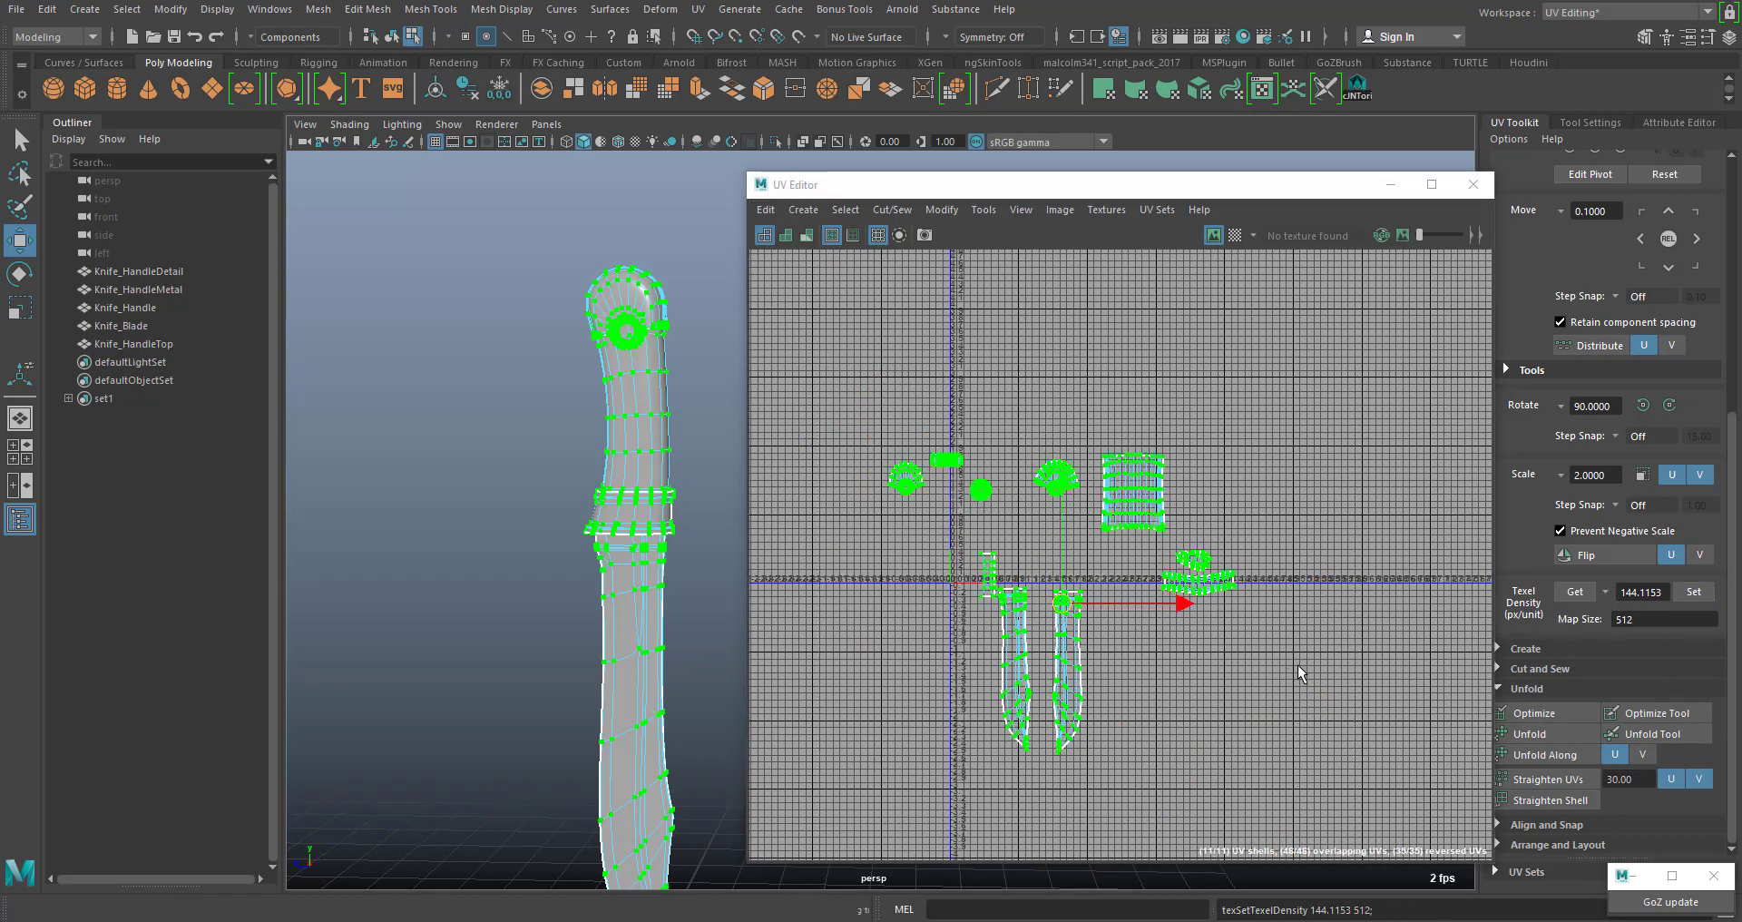
scroll(1034, 580, "up", 3)
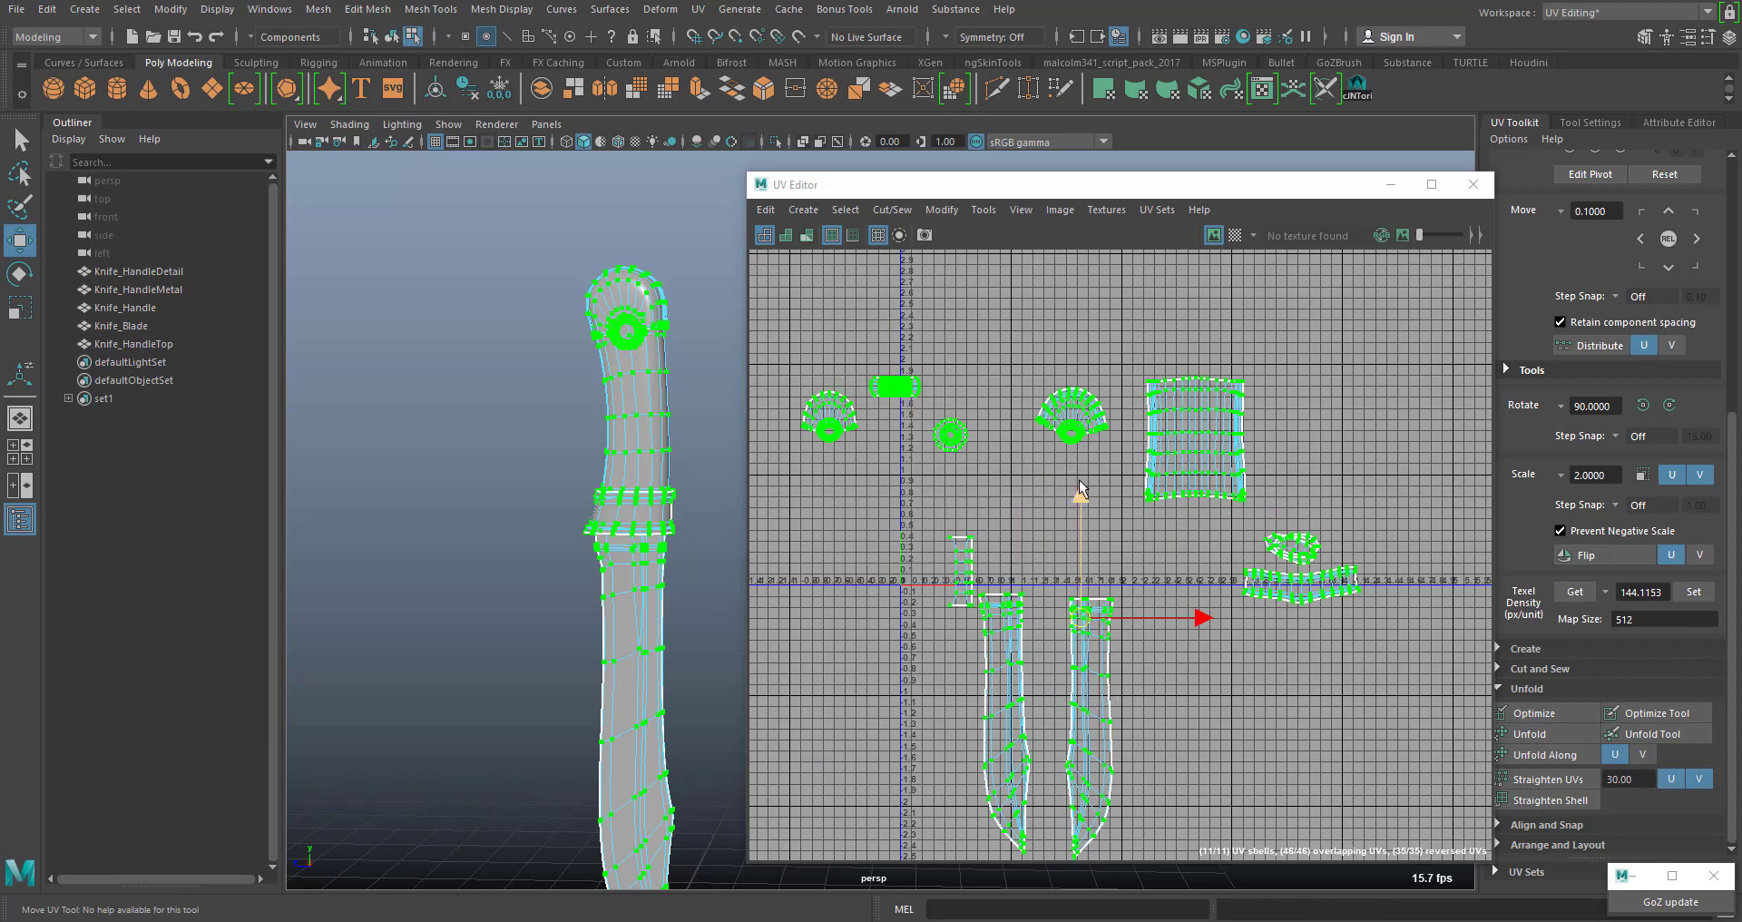
Display the checker map, return to object mode with all five knife meshes selected, inspect the knife, and hide the checker map
left_click(1235, 235)
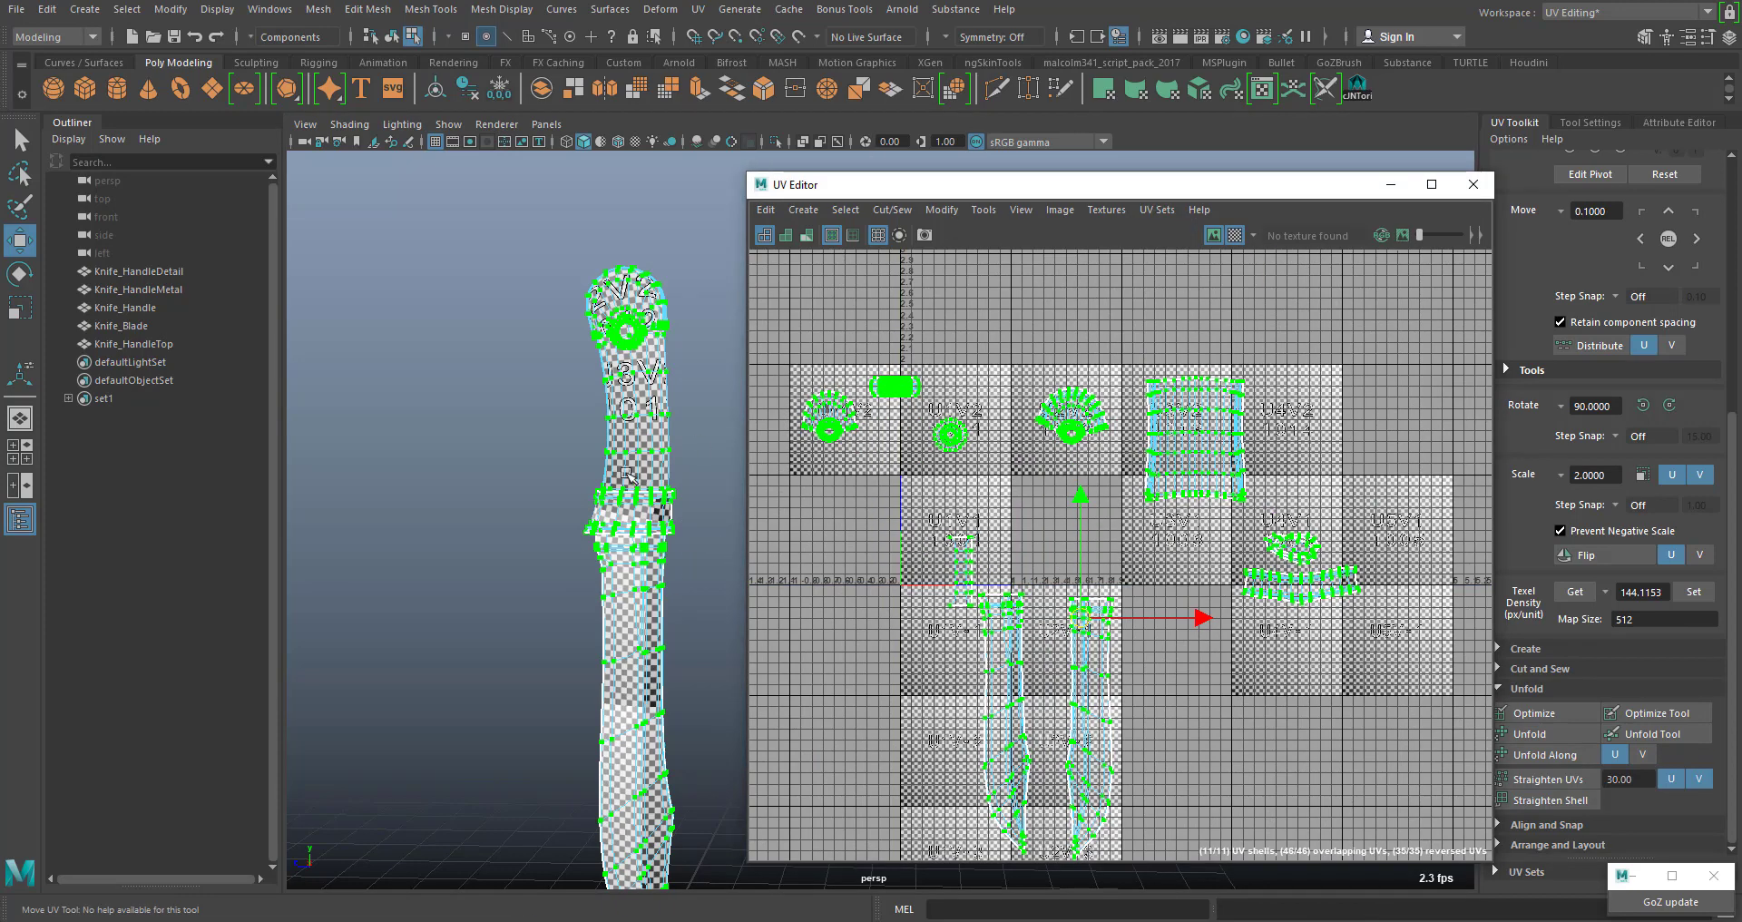
right_click_drag(644, 360, 687, 324)
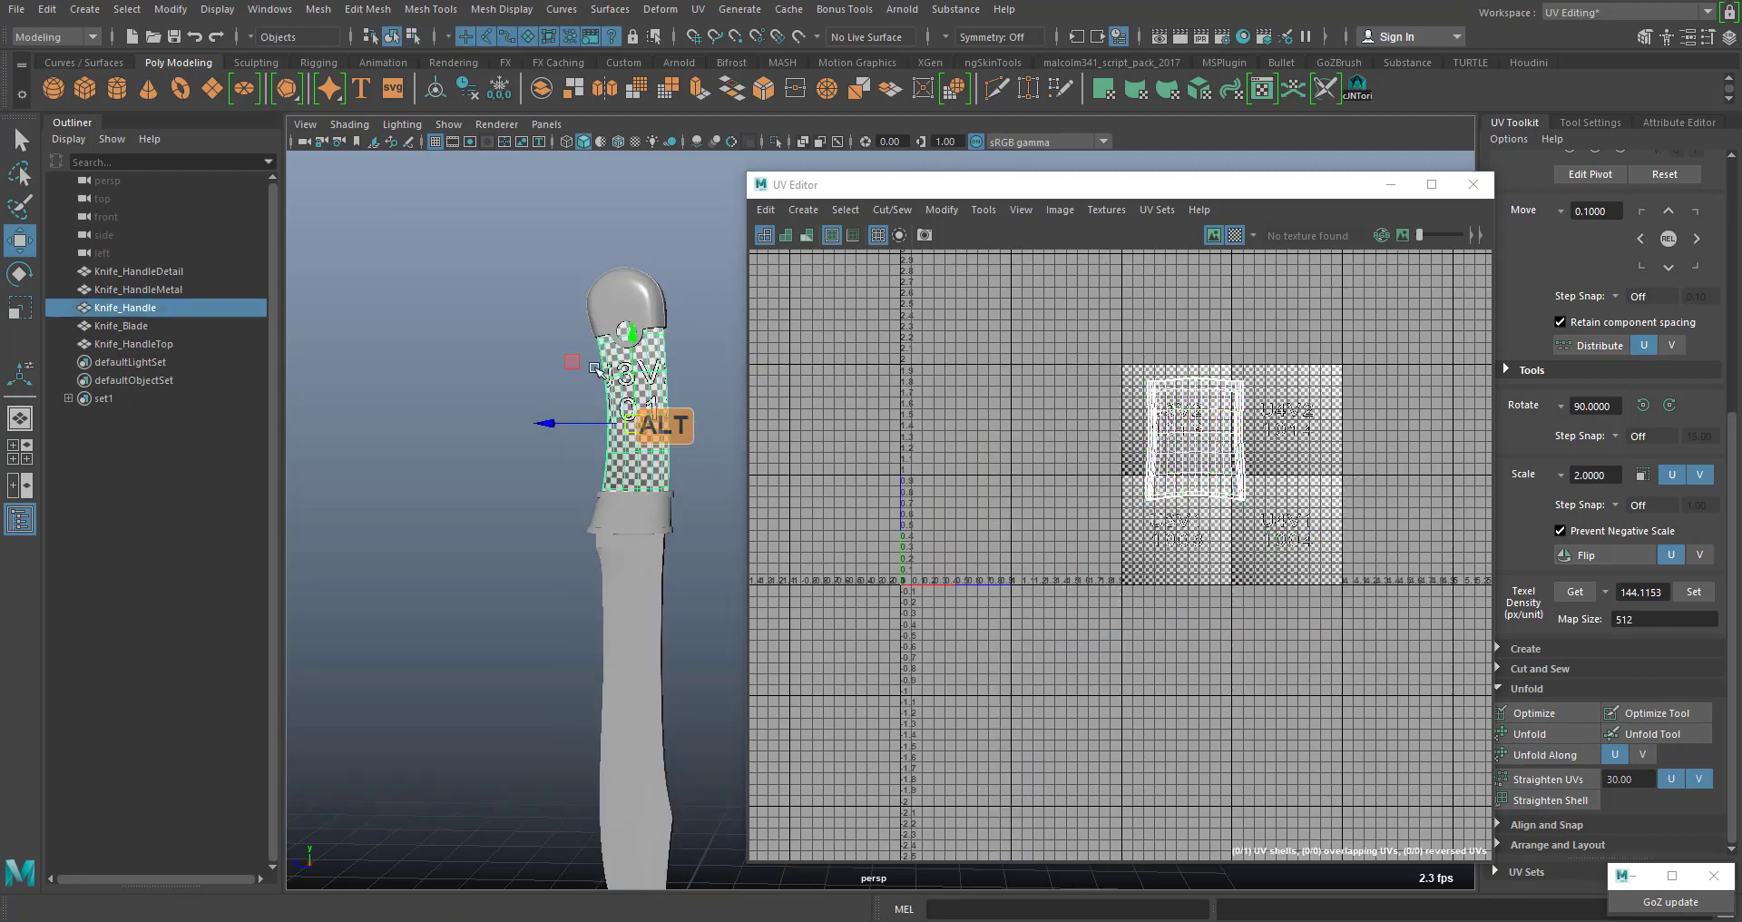
left_click_drag(513, 216, 813, 813)
left_click_drag(603, 581, 564, 657, "alt")
right_click_drag(564, 657, 617, 525, "alt")
left_click_drag(617, 525, 551, 495, "alt")
middle_click_drag(939, 637, 1018, 644, "alt")
left_click(1234, 235)
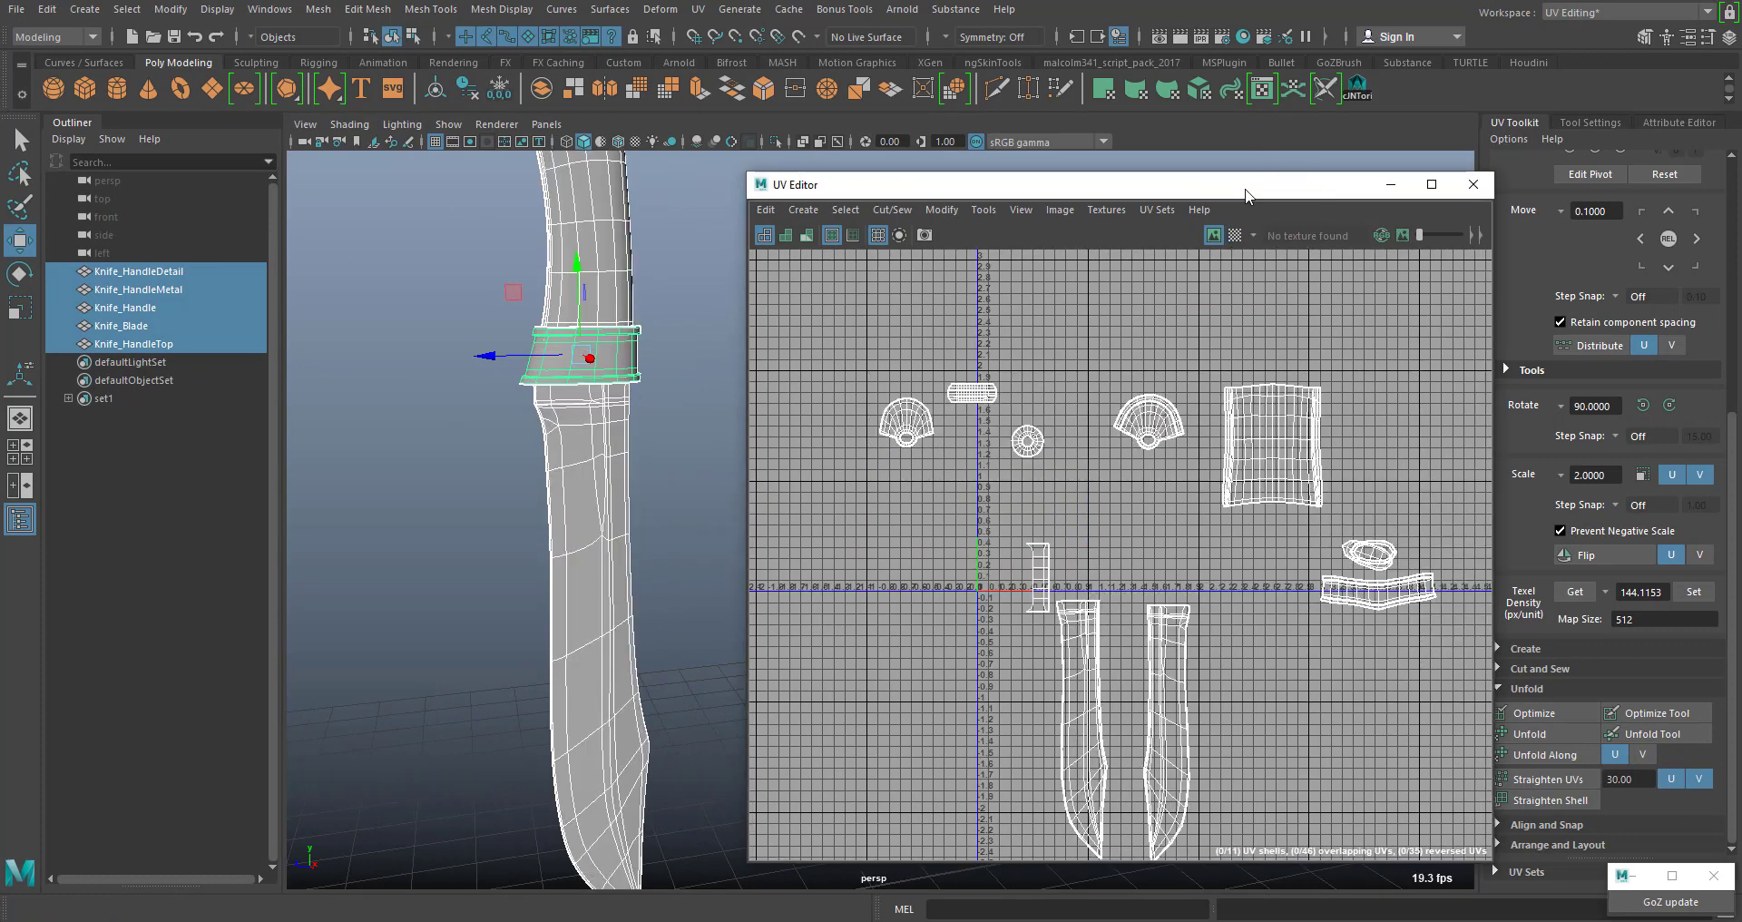
Reposition the UV Editor, switch to UV selection, and move the smaller fan-shaped shell below and left of the larger fan
left_click_drag(1237, 182, 1106, 146)
middle_click_drag(1137, 501, 1126, 472, "alt")
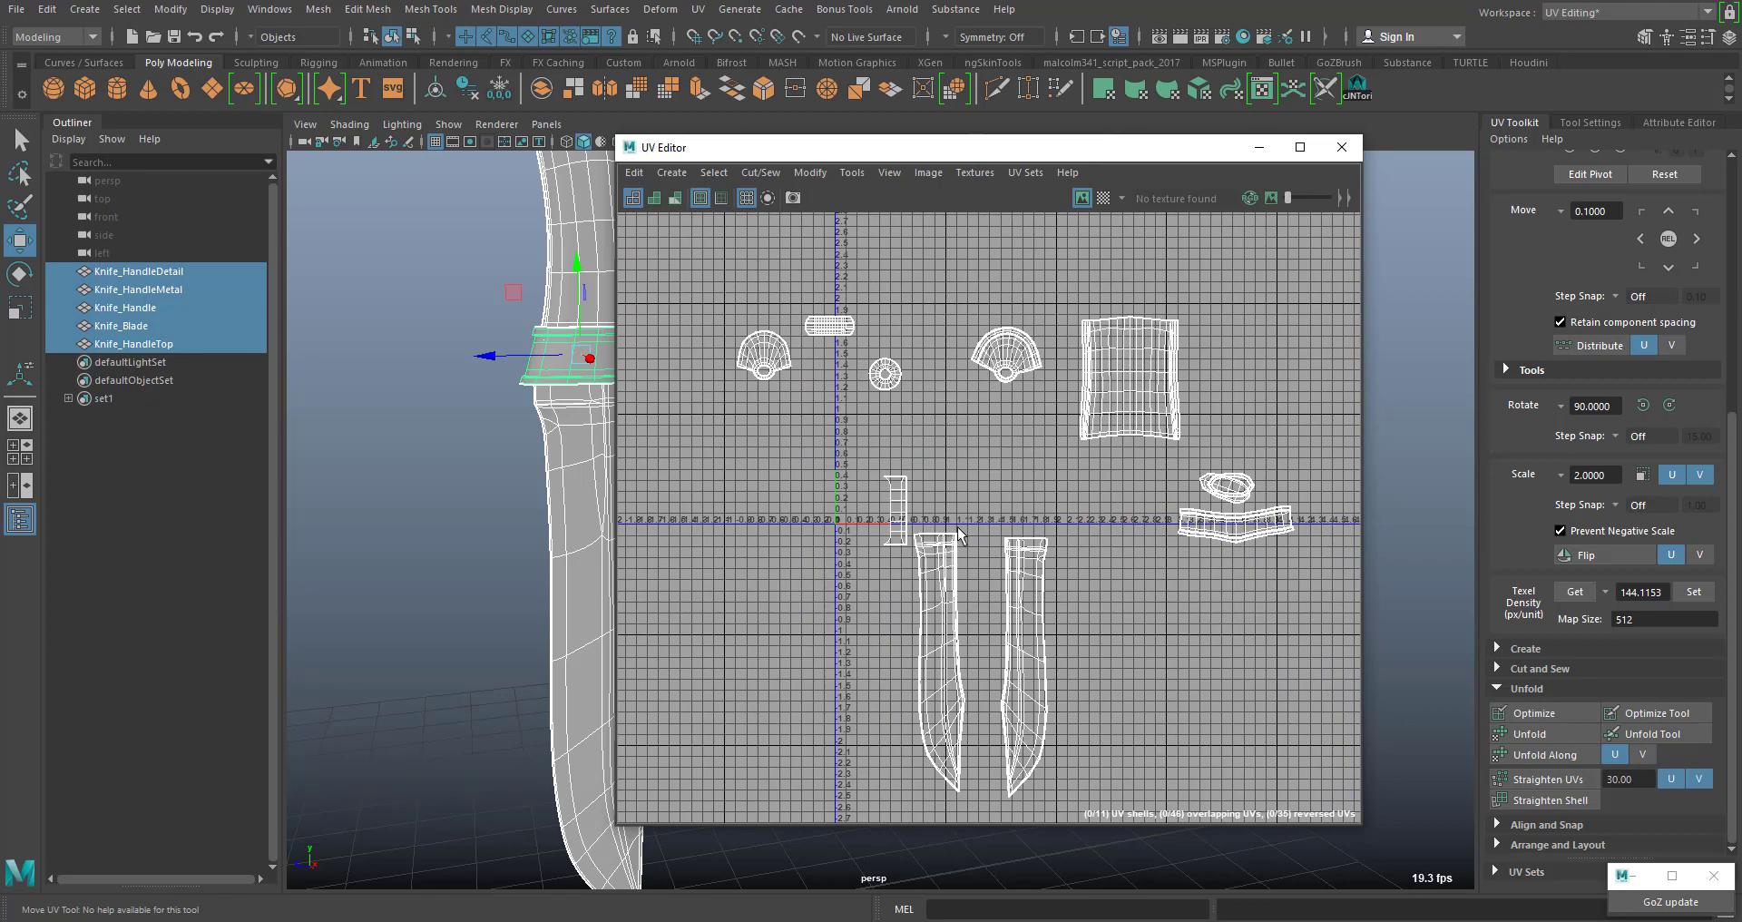
middle_click_drag(1158, 501, 1121, 533, "alt")
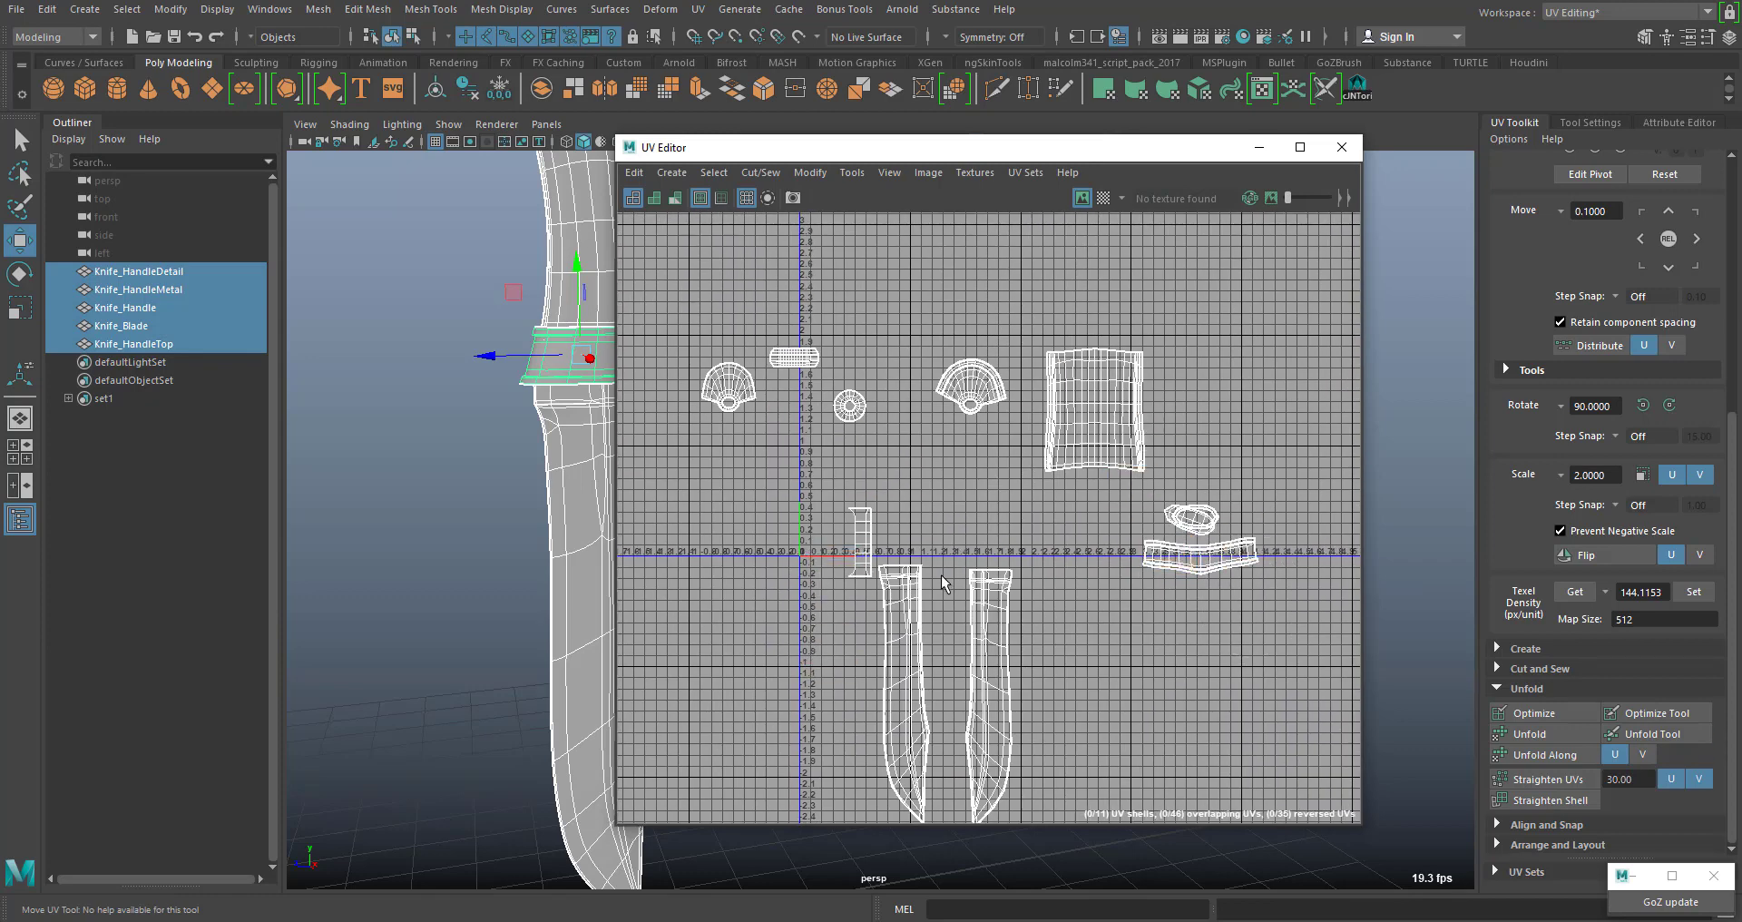
middle_click_drag(942, 583, 925, 542, "alt")
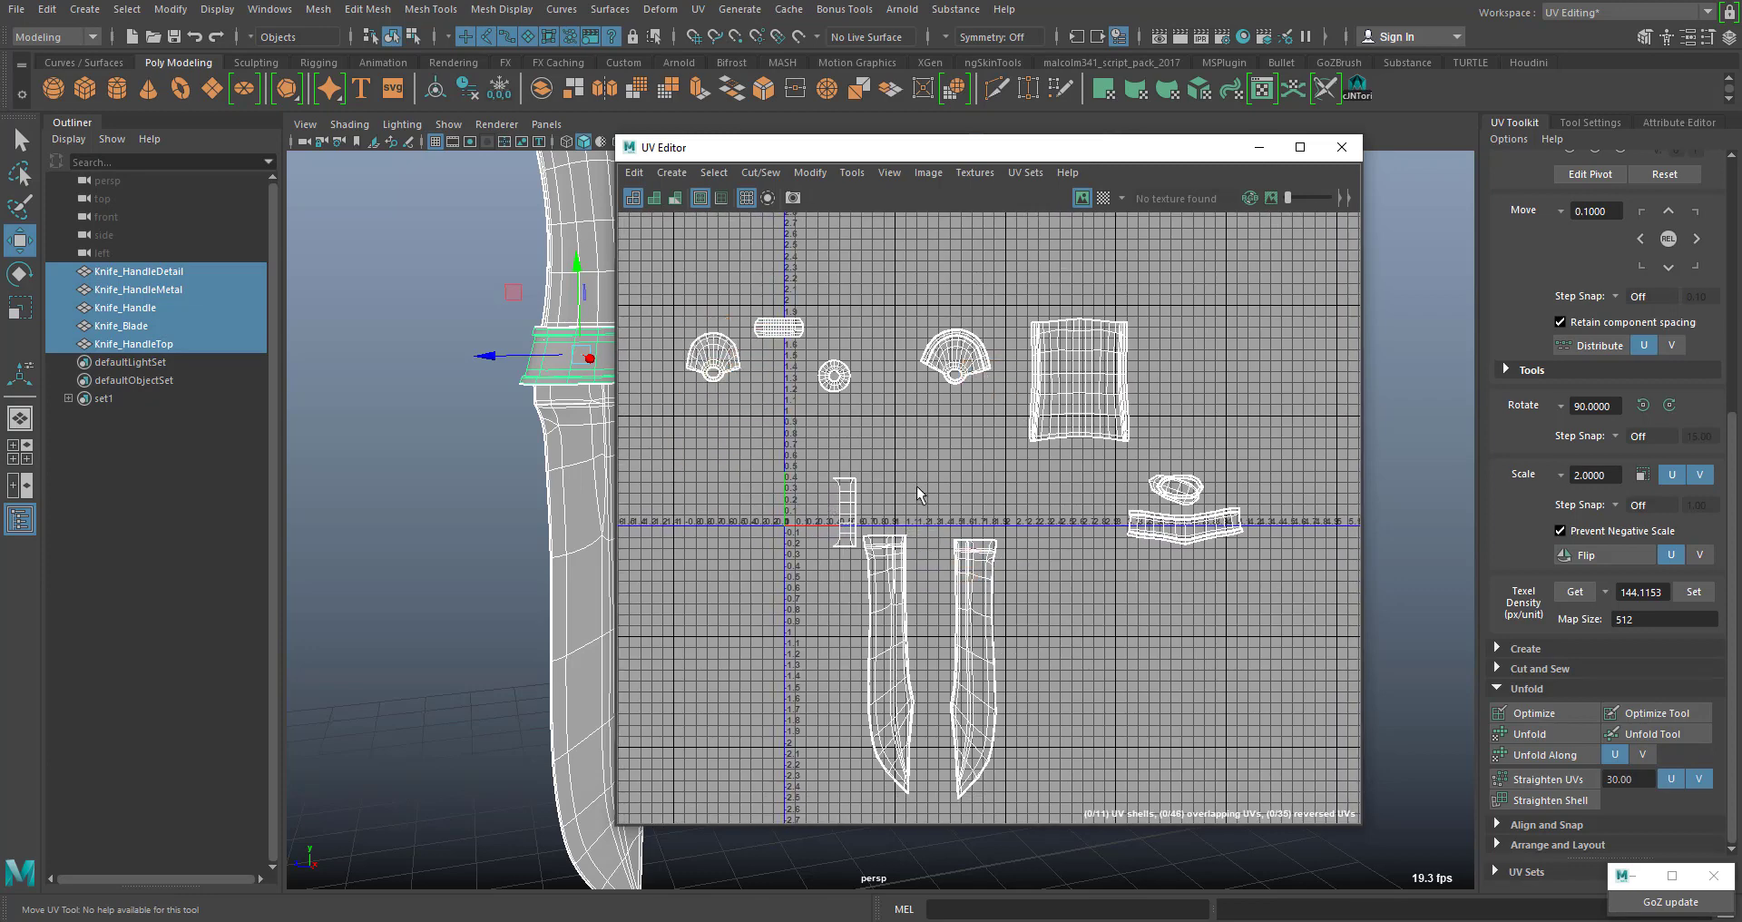
middle_click_drag(918, 493, 920, 453, "alt")
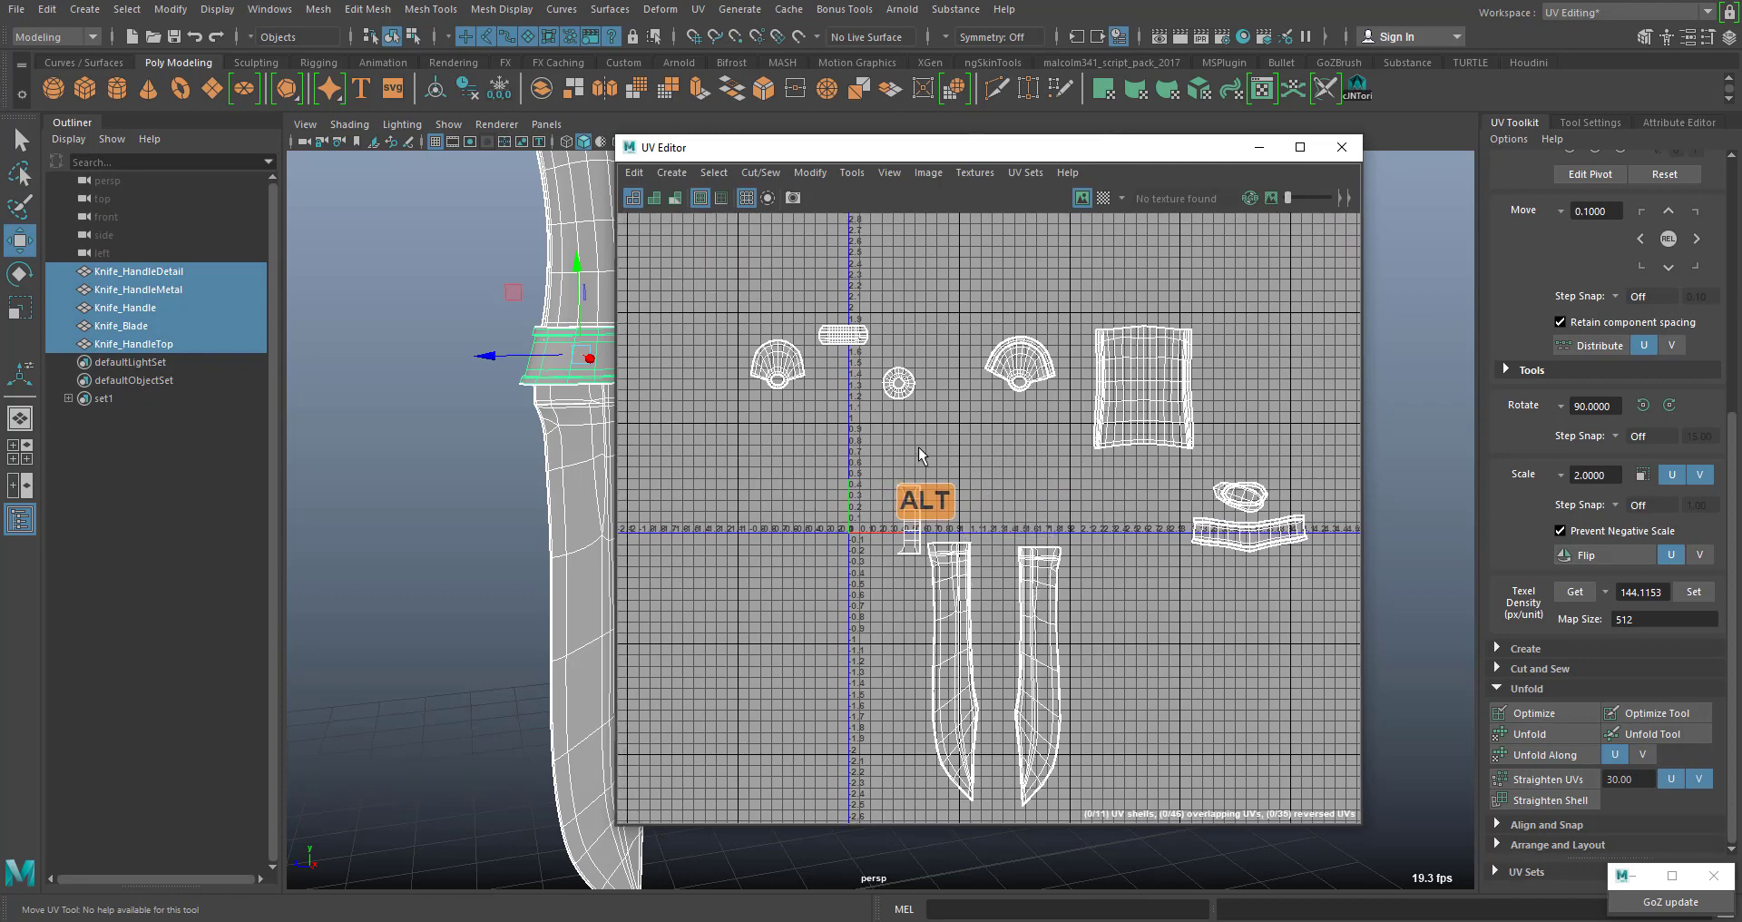
right_click_drag(780, 369, 835, 364)
left_click_drag(727, 317, 803, 390)
right_click_drag(751, 349, 853, 420, "alt")
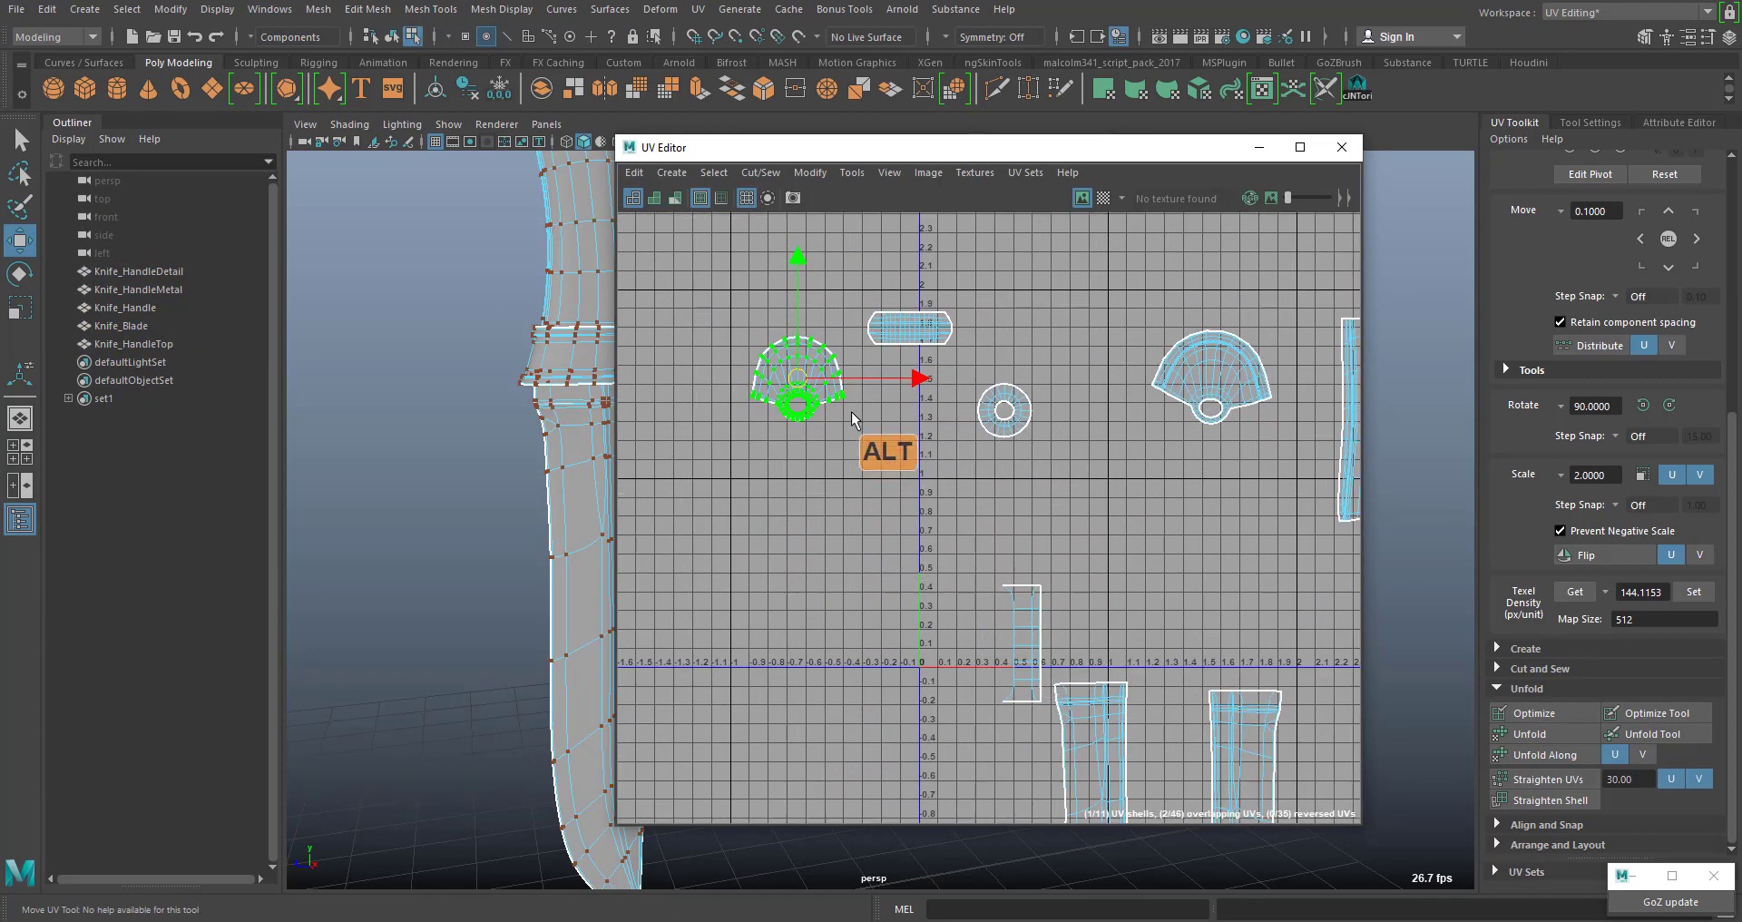
left_click_drag(796, 379, 1147, 438)
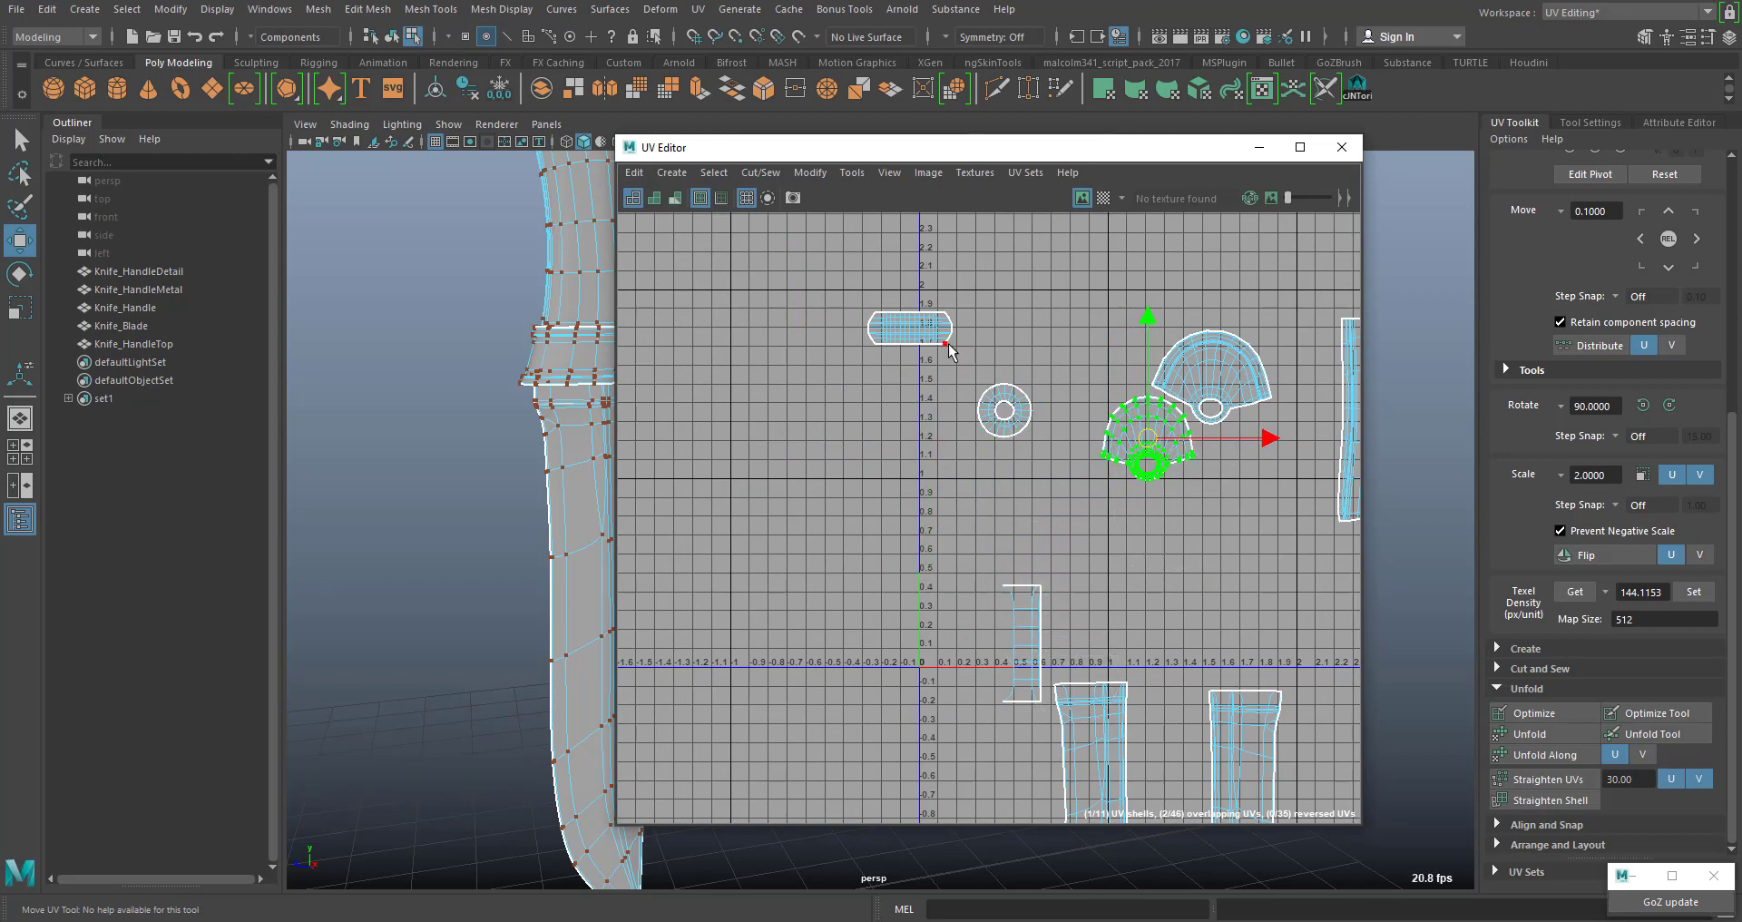
Move the round ring shell and the short rounded strip shell beside the two fan-shaped shells
left_click(1005, 412)
left_click_drag(1005, 412, 1123, 372)
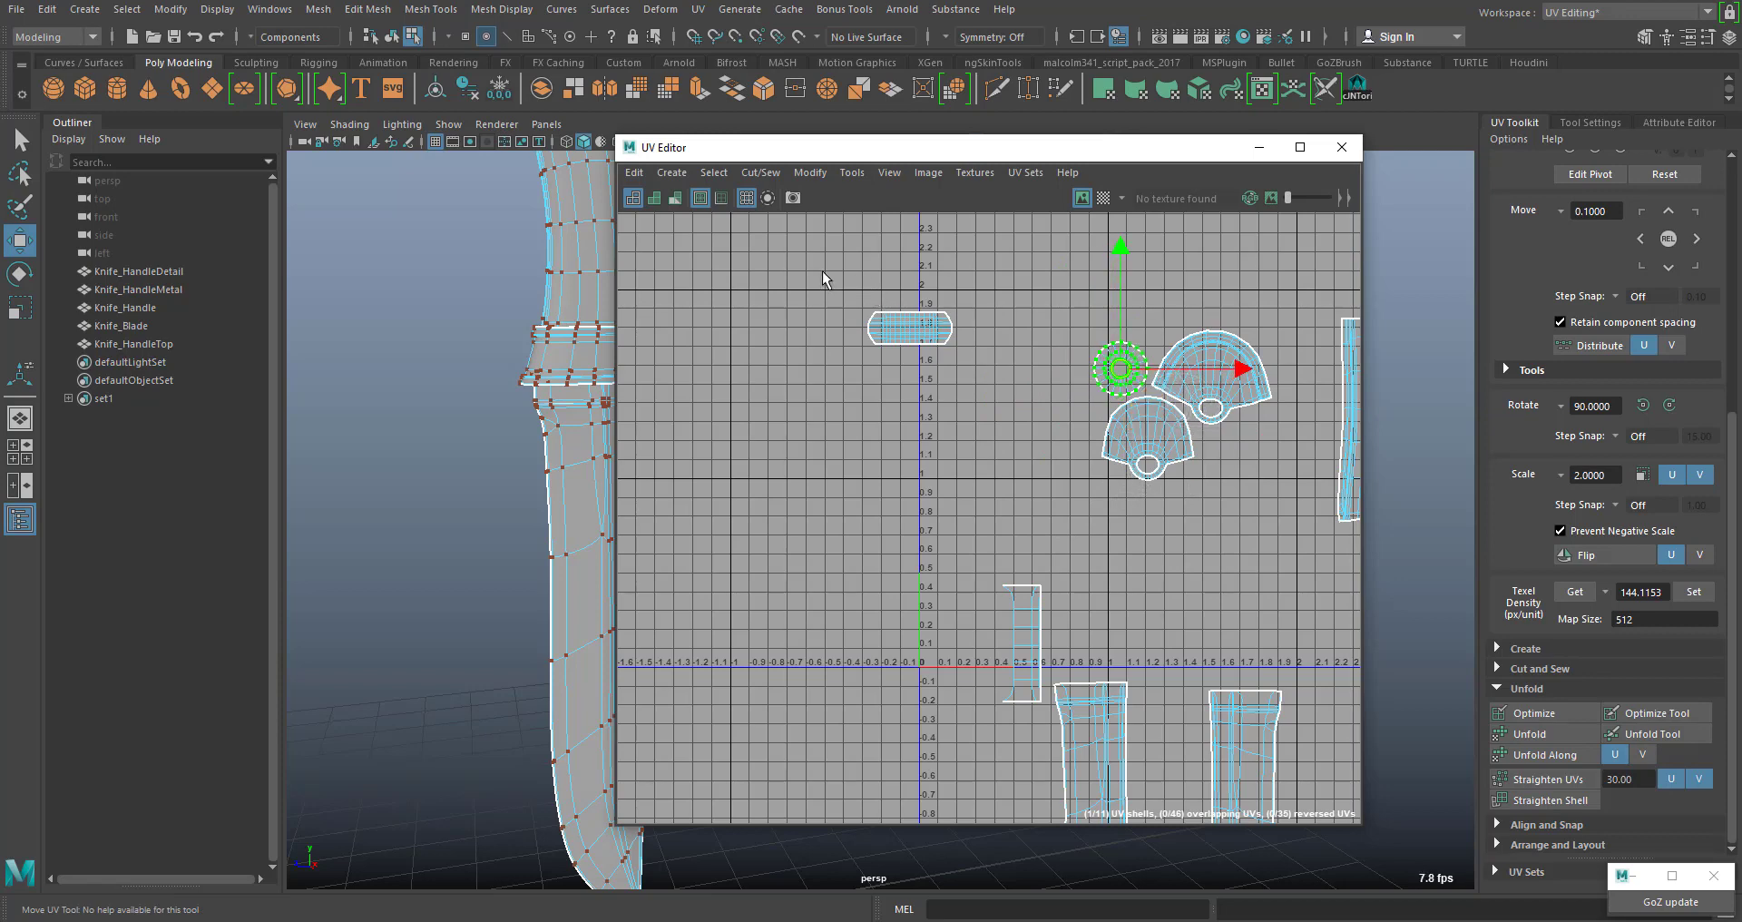
left_click(912, 331)
left_click_drag(912, 331, 1253, 454)
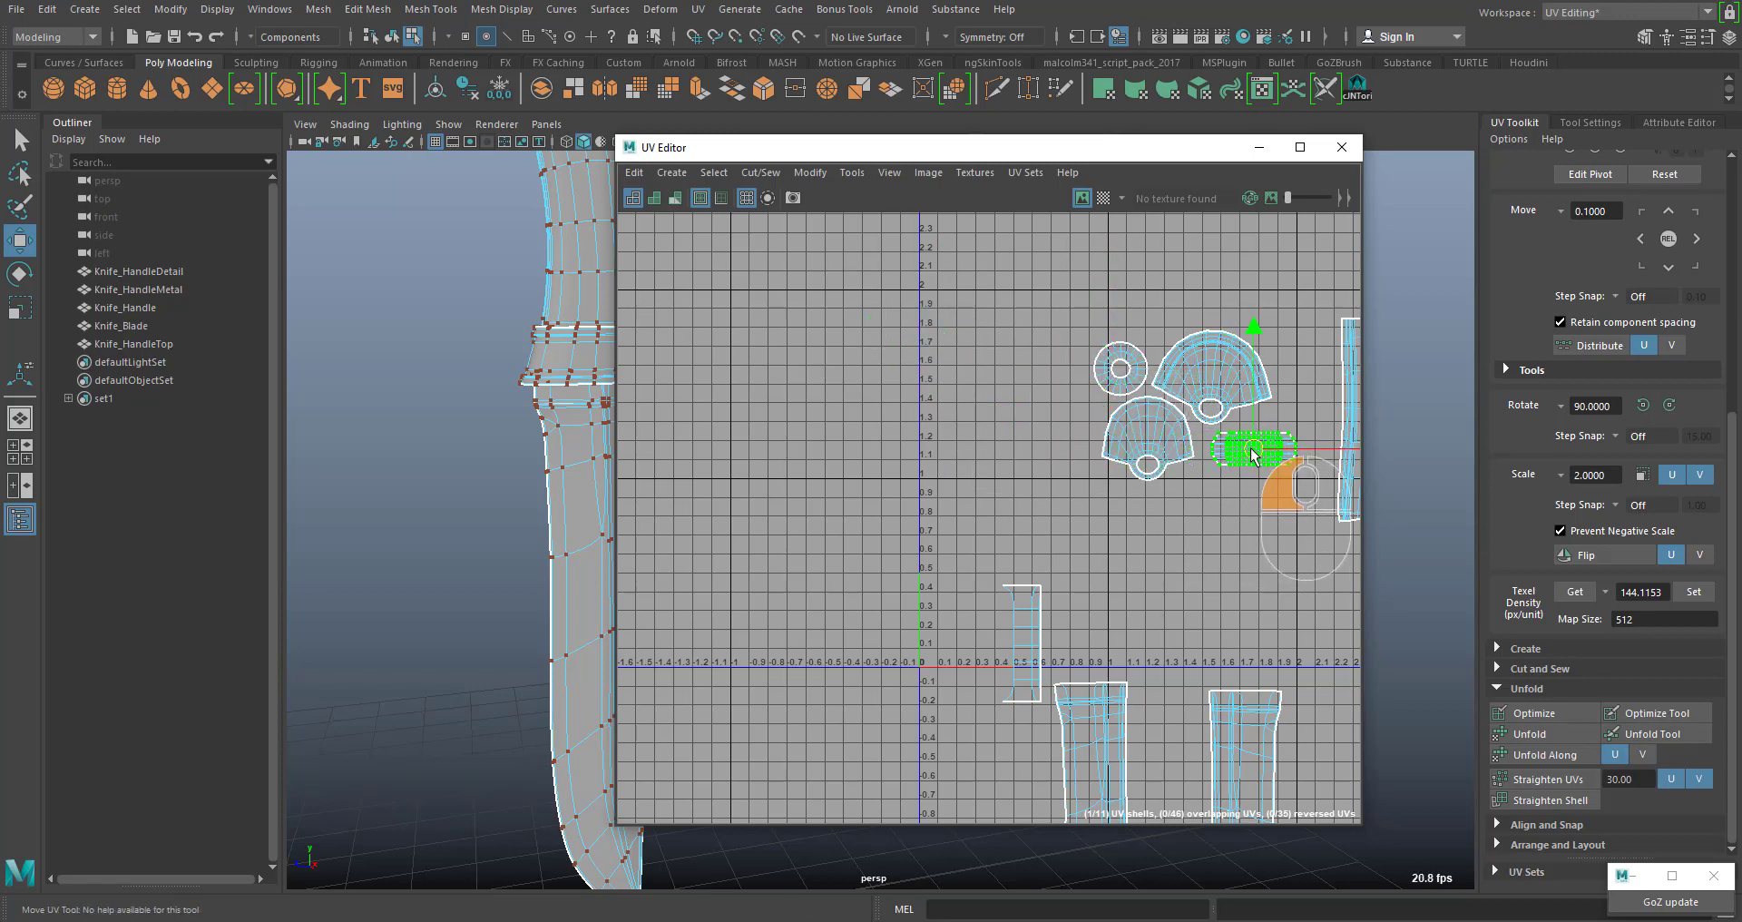
Select the whole narrow vertical strip shell and move it directly below the short rounded strip
middle_click_drag(1242, 514, 1022, 470, "alt")
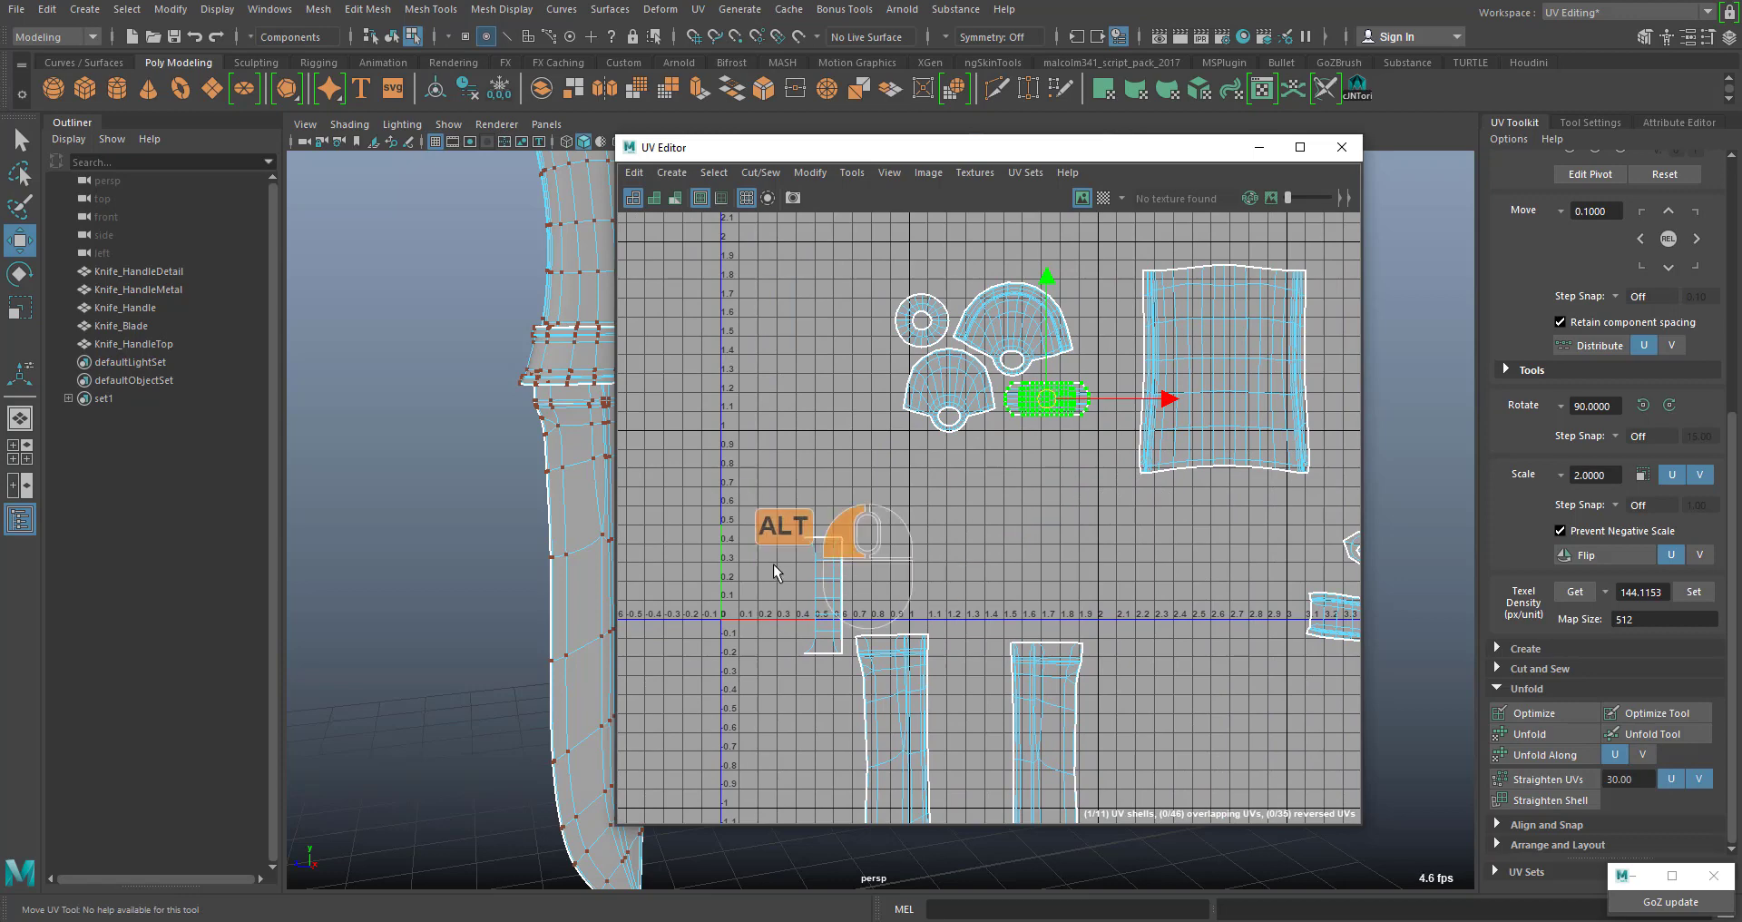
left_click_drag(773, 564, 831, 668)
right_click_drag(828, 568, 888, 594, "ctrl")
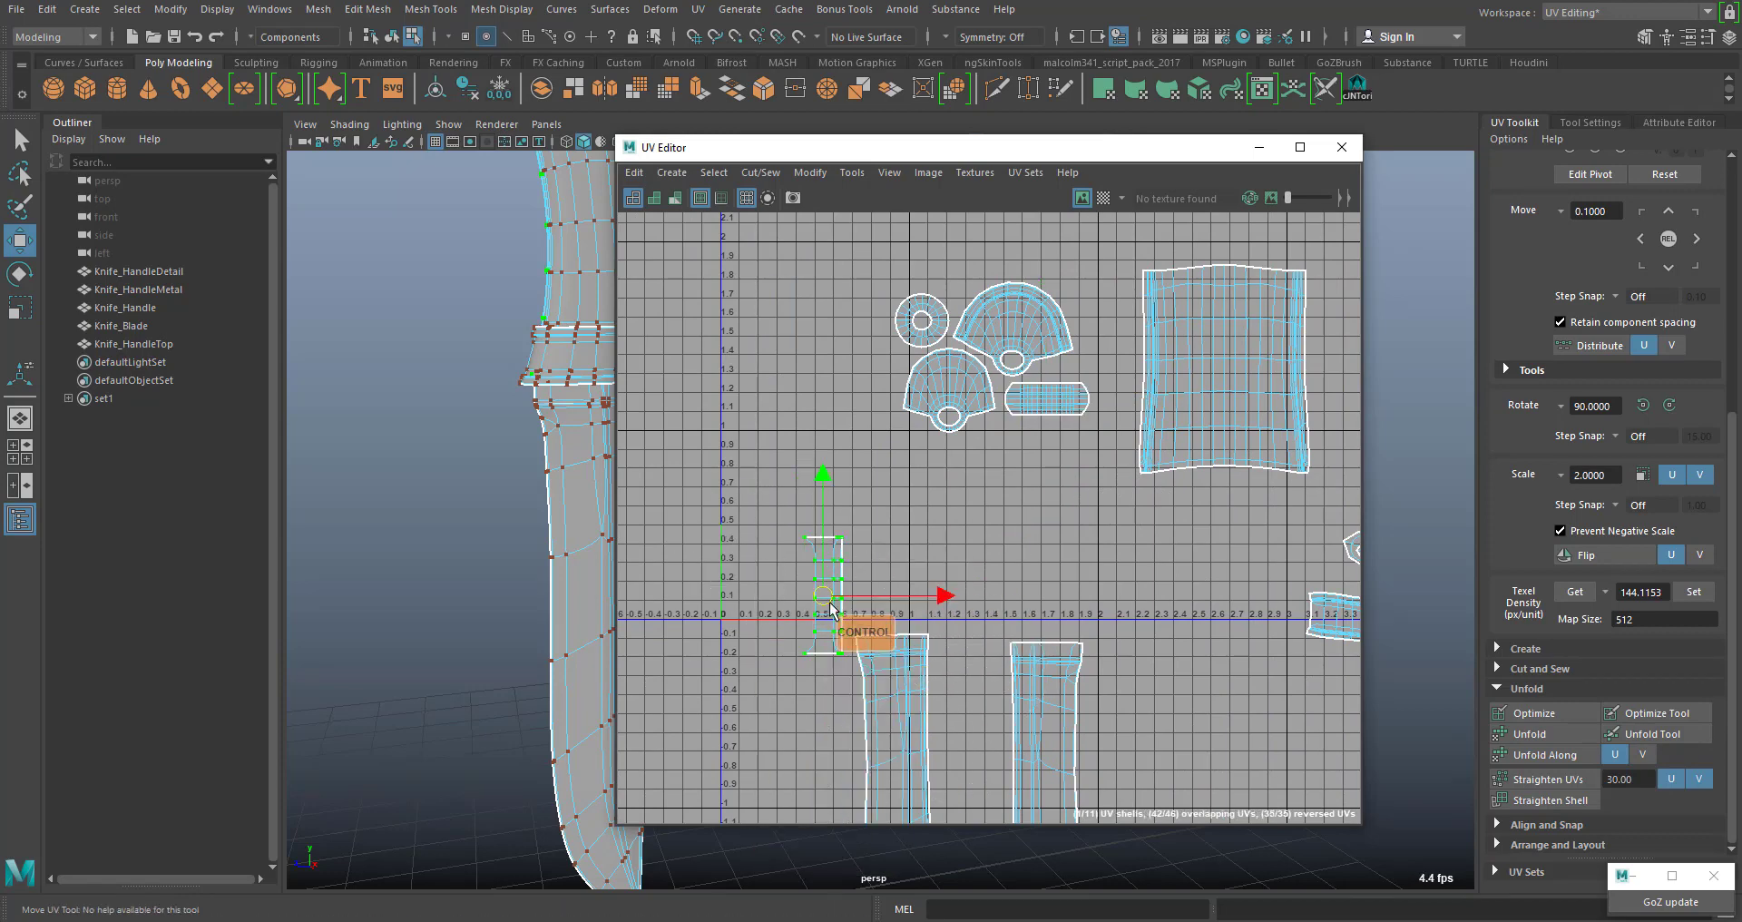
left_click_drag(831, 606, 1016, 481, "shift")
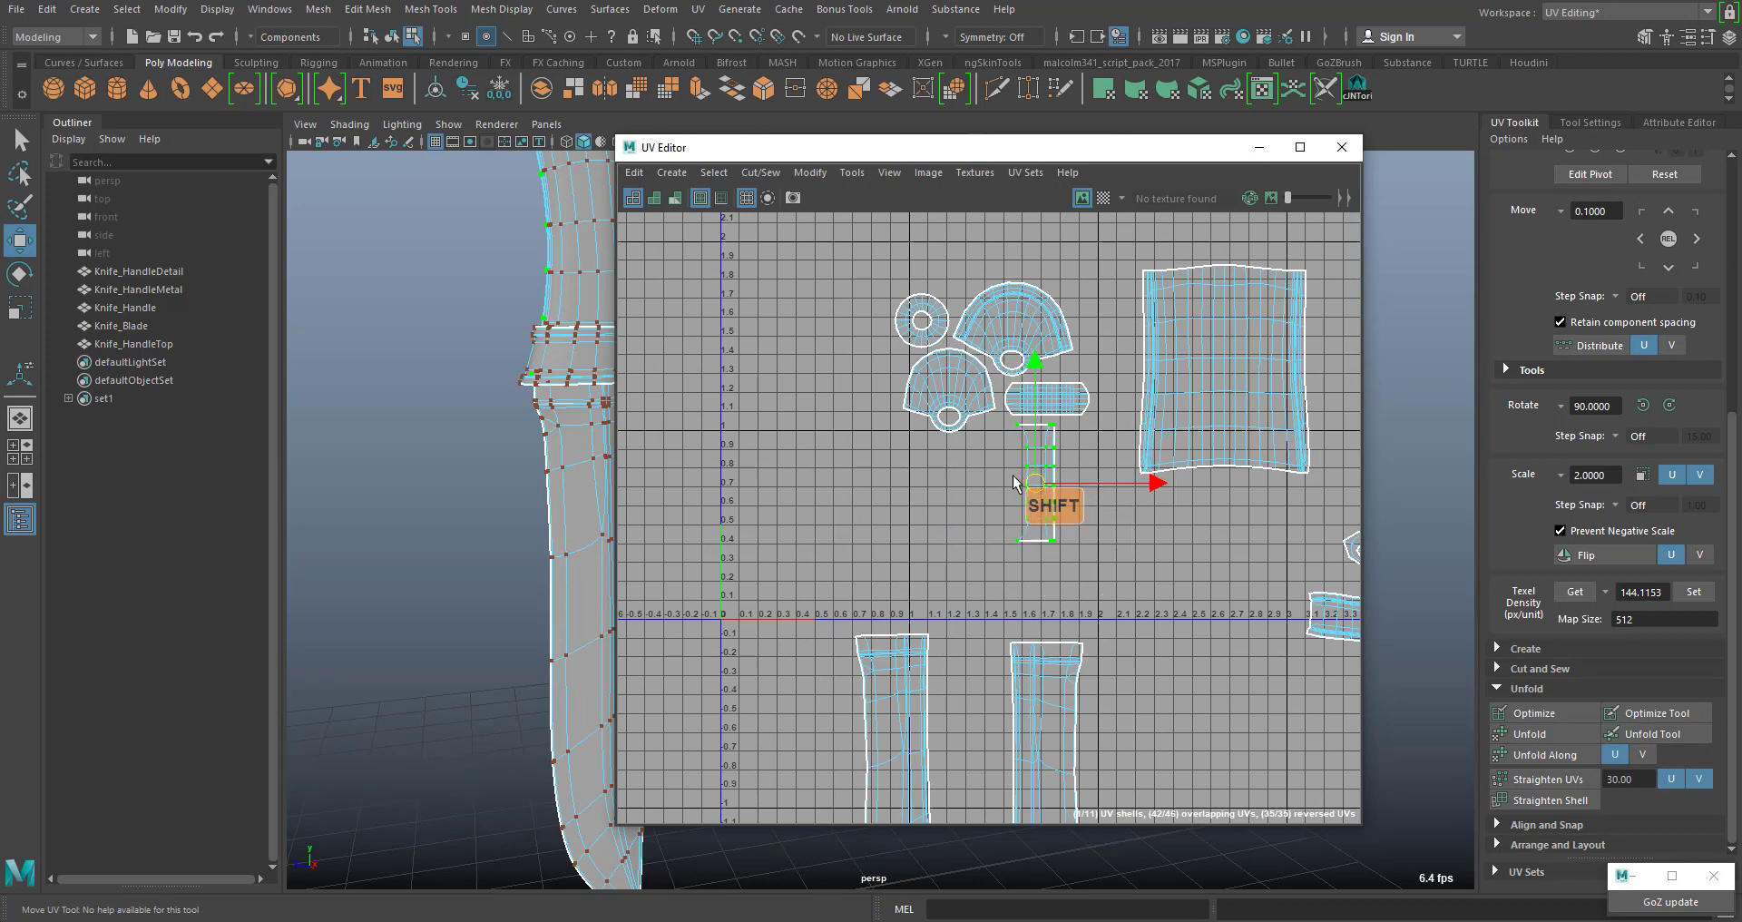
Place the two long blade shells side by side just below the UV origin, nesting the second one slightly lower
middle_click_drag(1093, 542, 1079, 426, "alt")
scroll(833, 479, "down", 3)
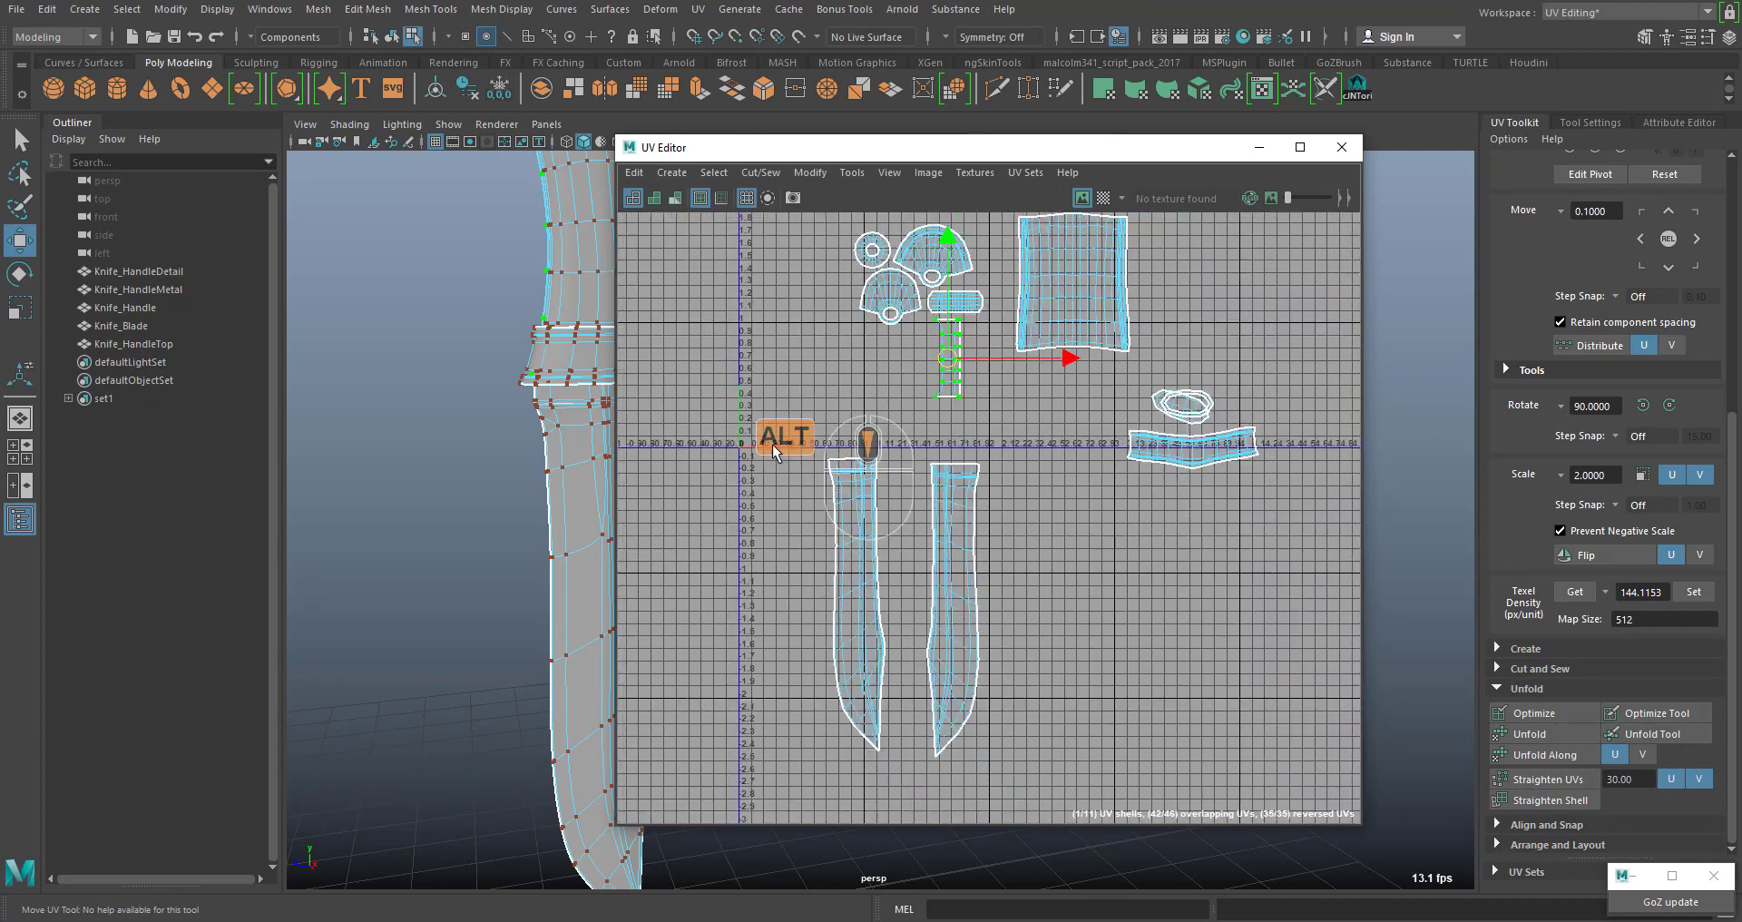
left_click_drag(763, 411, 914, 879)
left_click_drag(858, 605, 737, 556)
left_click_drag(884, 442, 1092, 822)
left_click_drag(1063, 607, 953, 626)
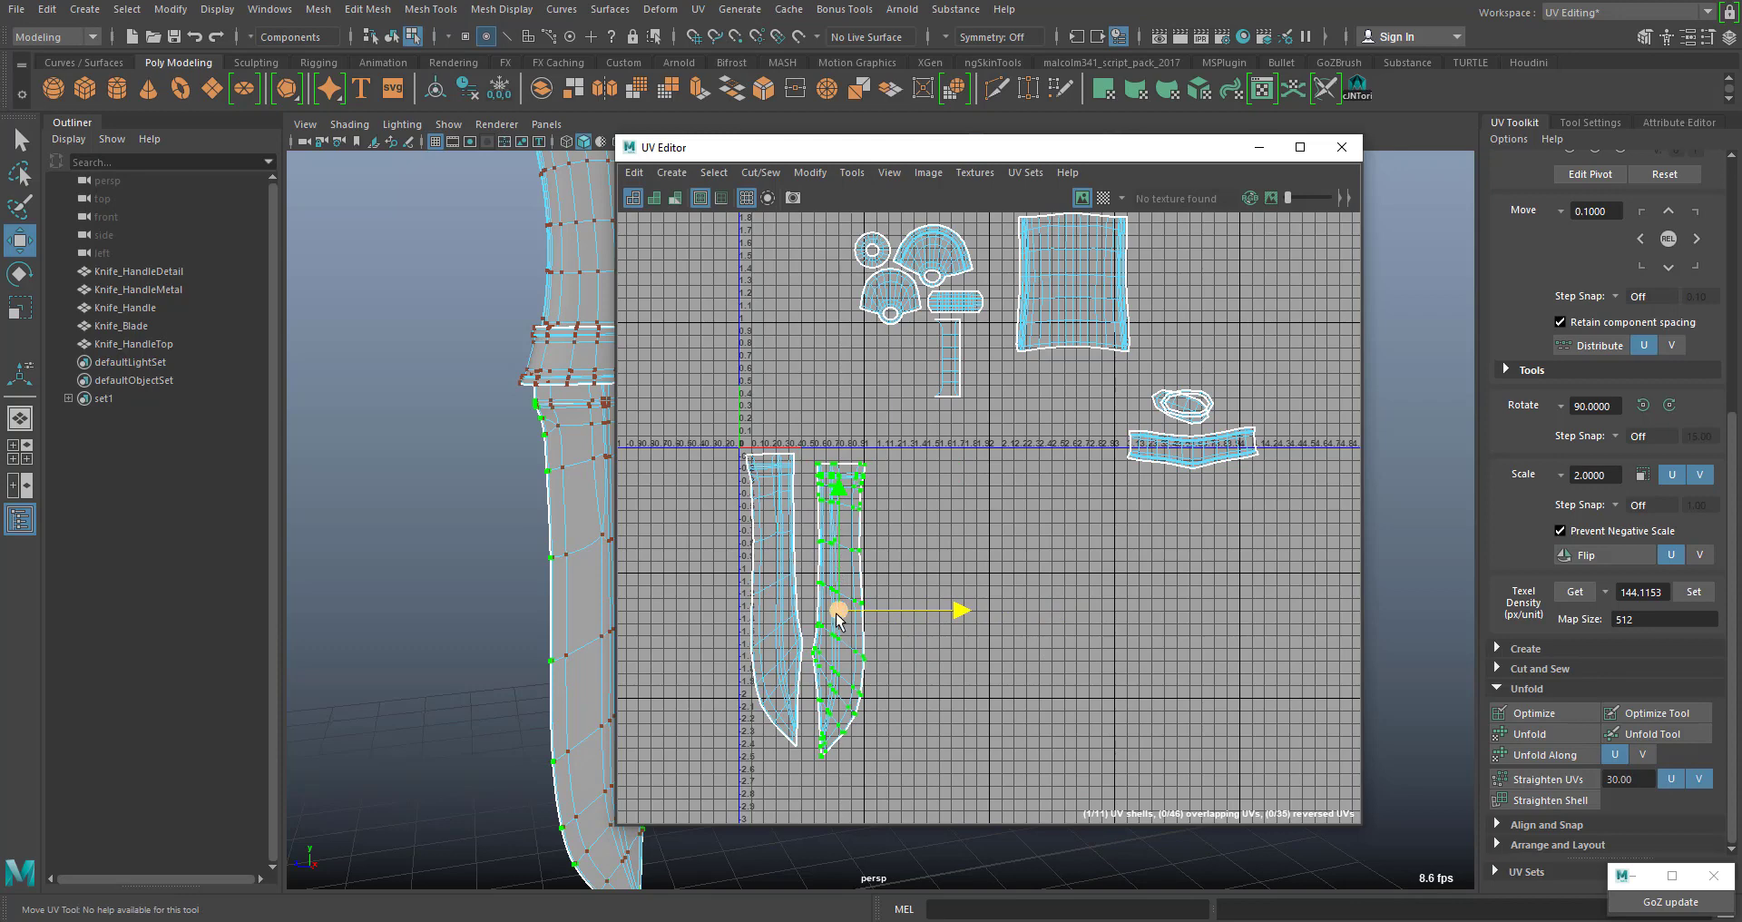
left_click_drag(836, 619, 832, 639)
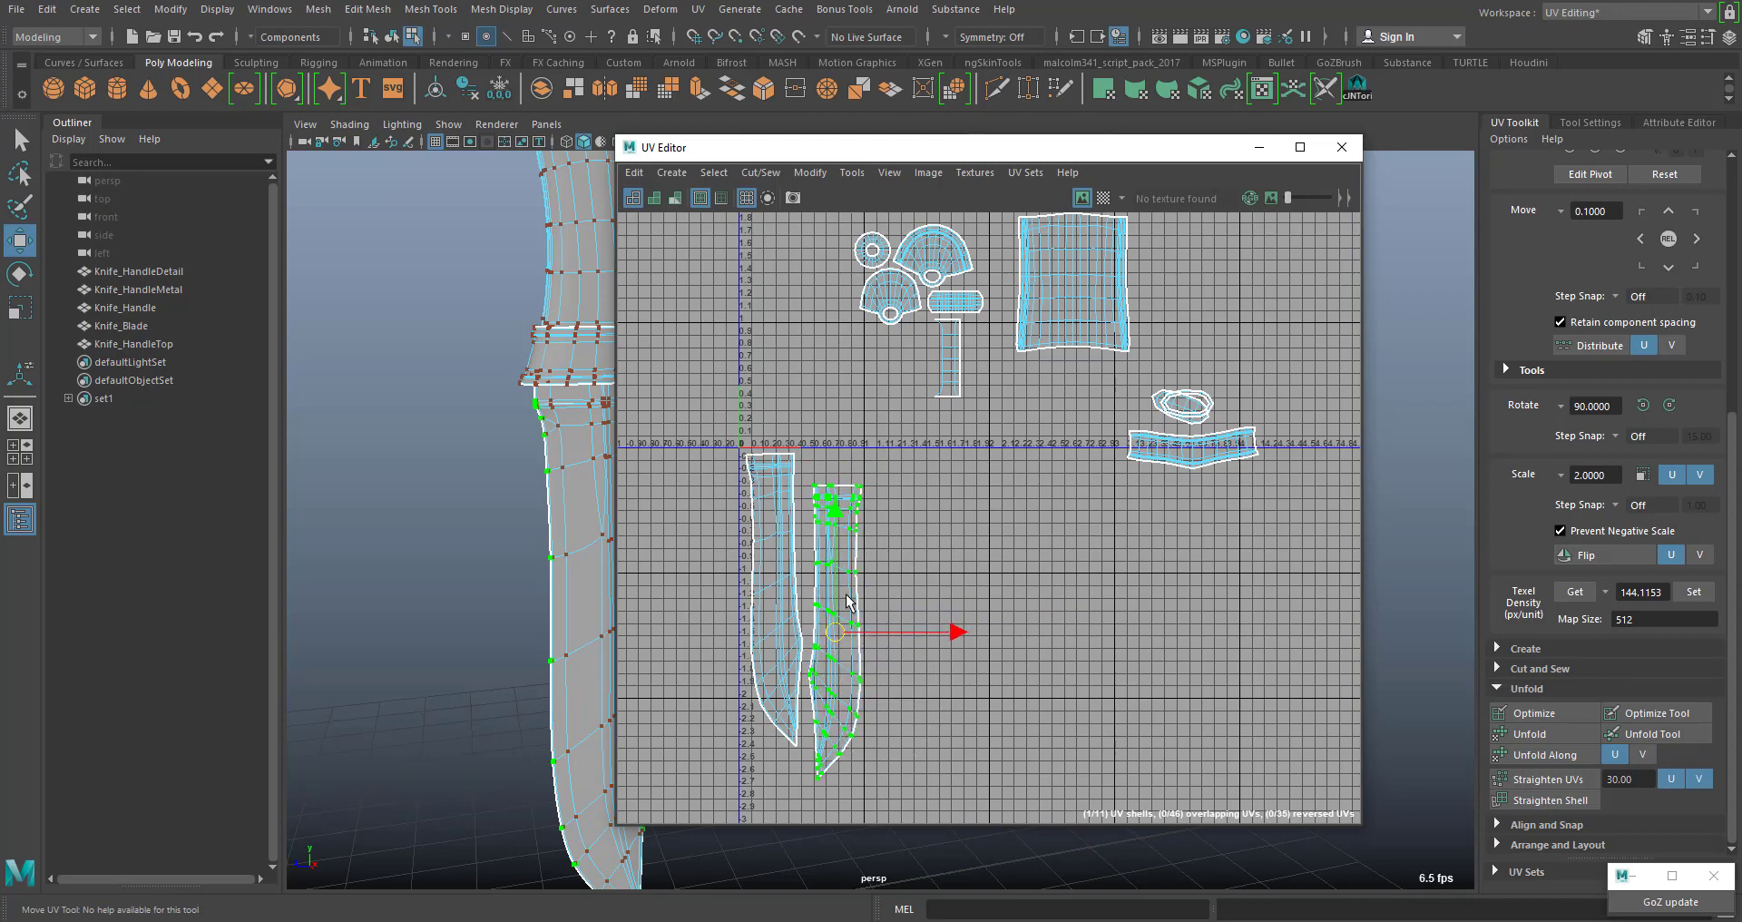
Rotate the collar's tilted oval shell to horizontal and move both oval shells beneath the smaller fan
left_click(1153, 402)
right_click_drag(1155, 404, 1180, 413, "ctrl")
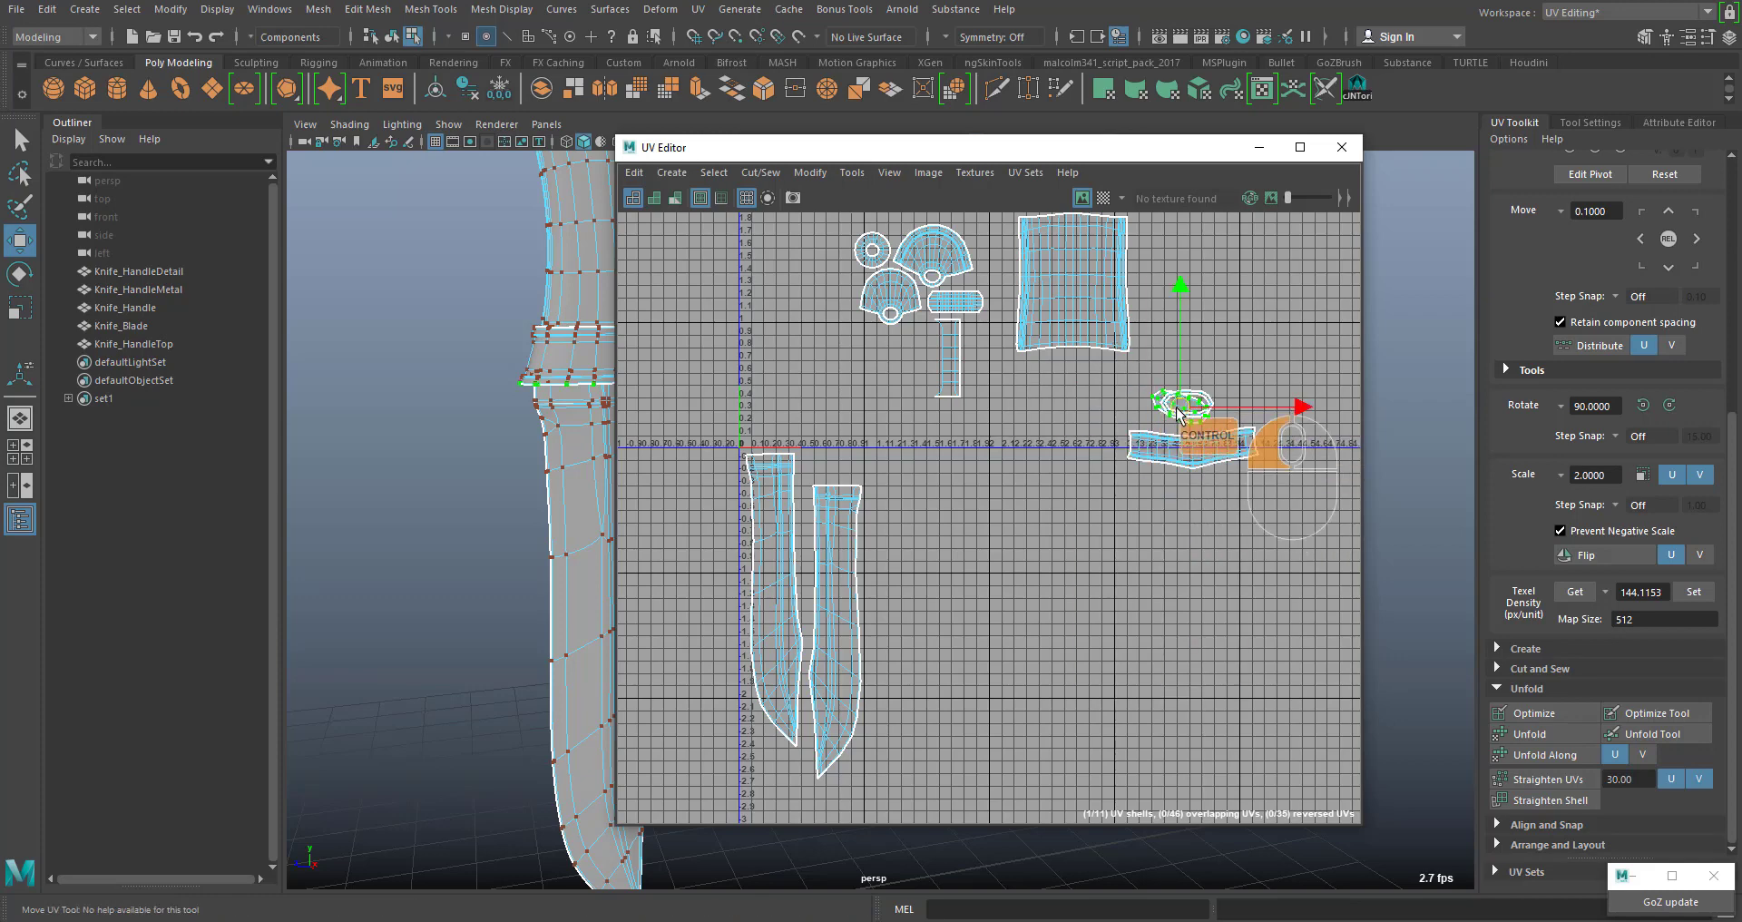
key("e")
left_click_drag(1191, 433, 1183, 403)
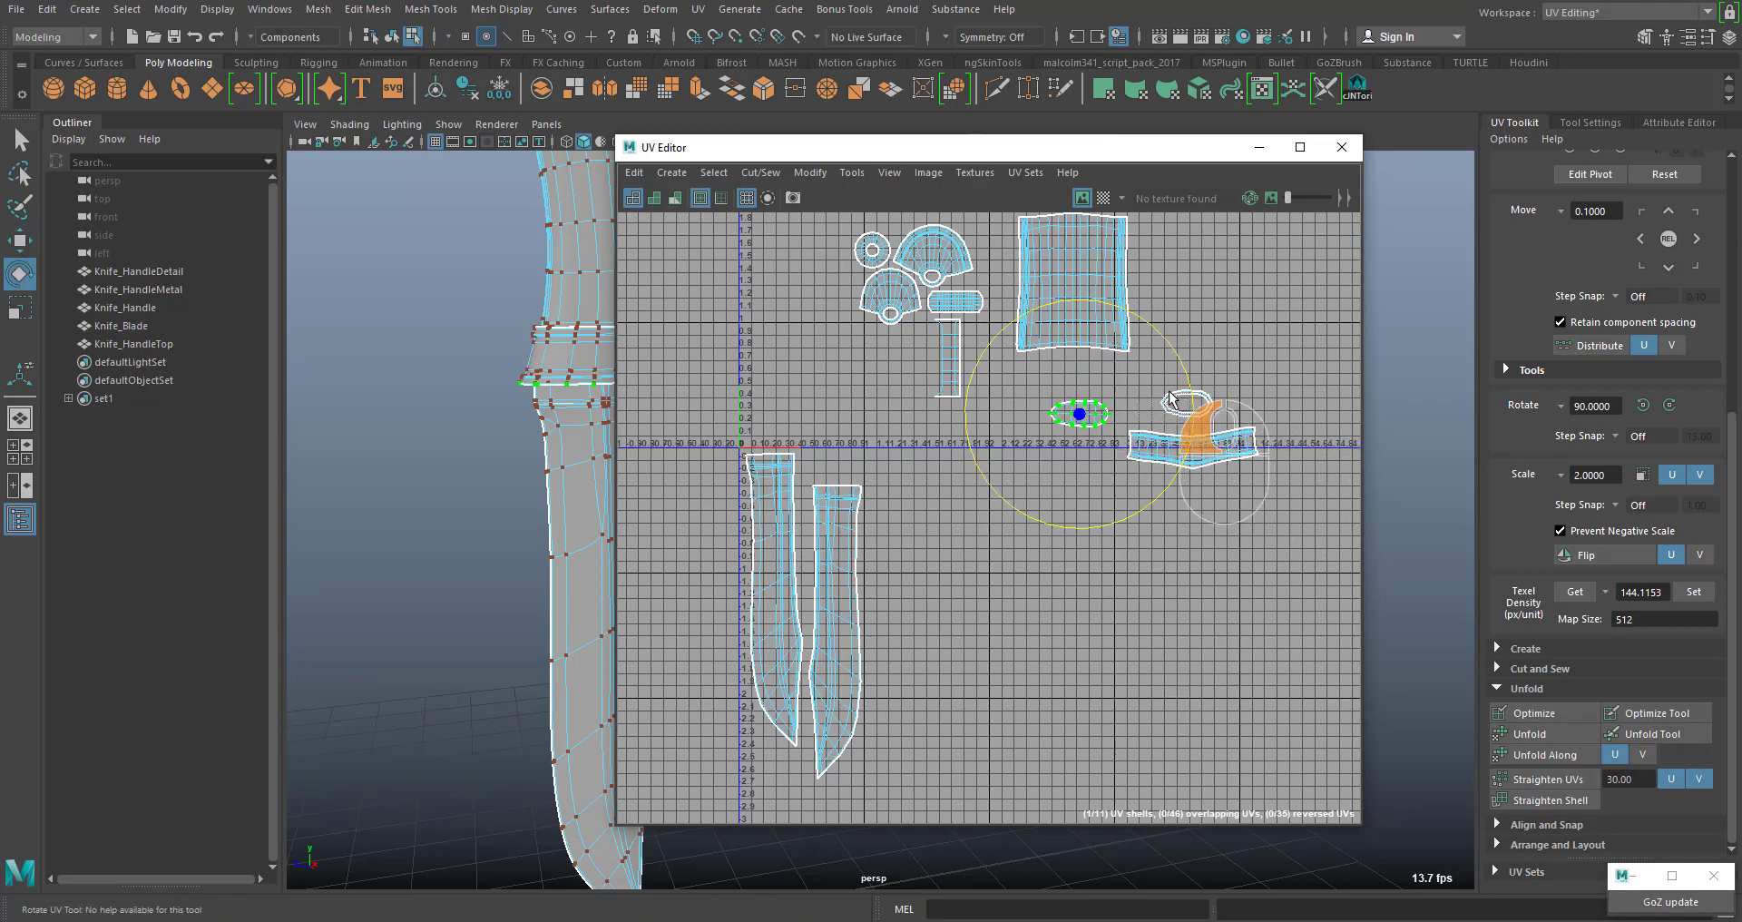
key("w")
left_click_drag(1175, 403, 909, 353)
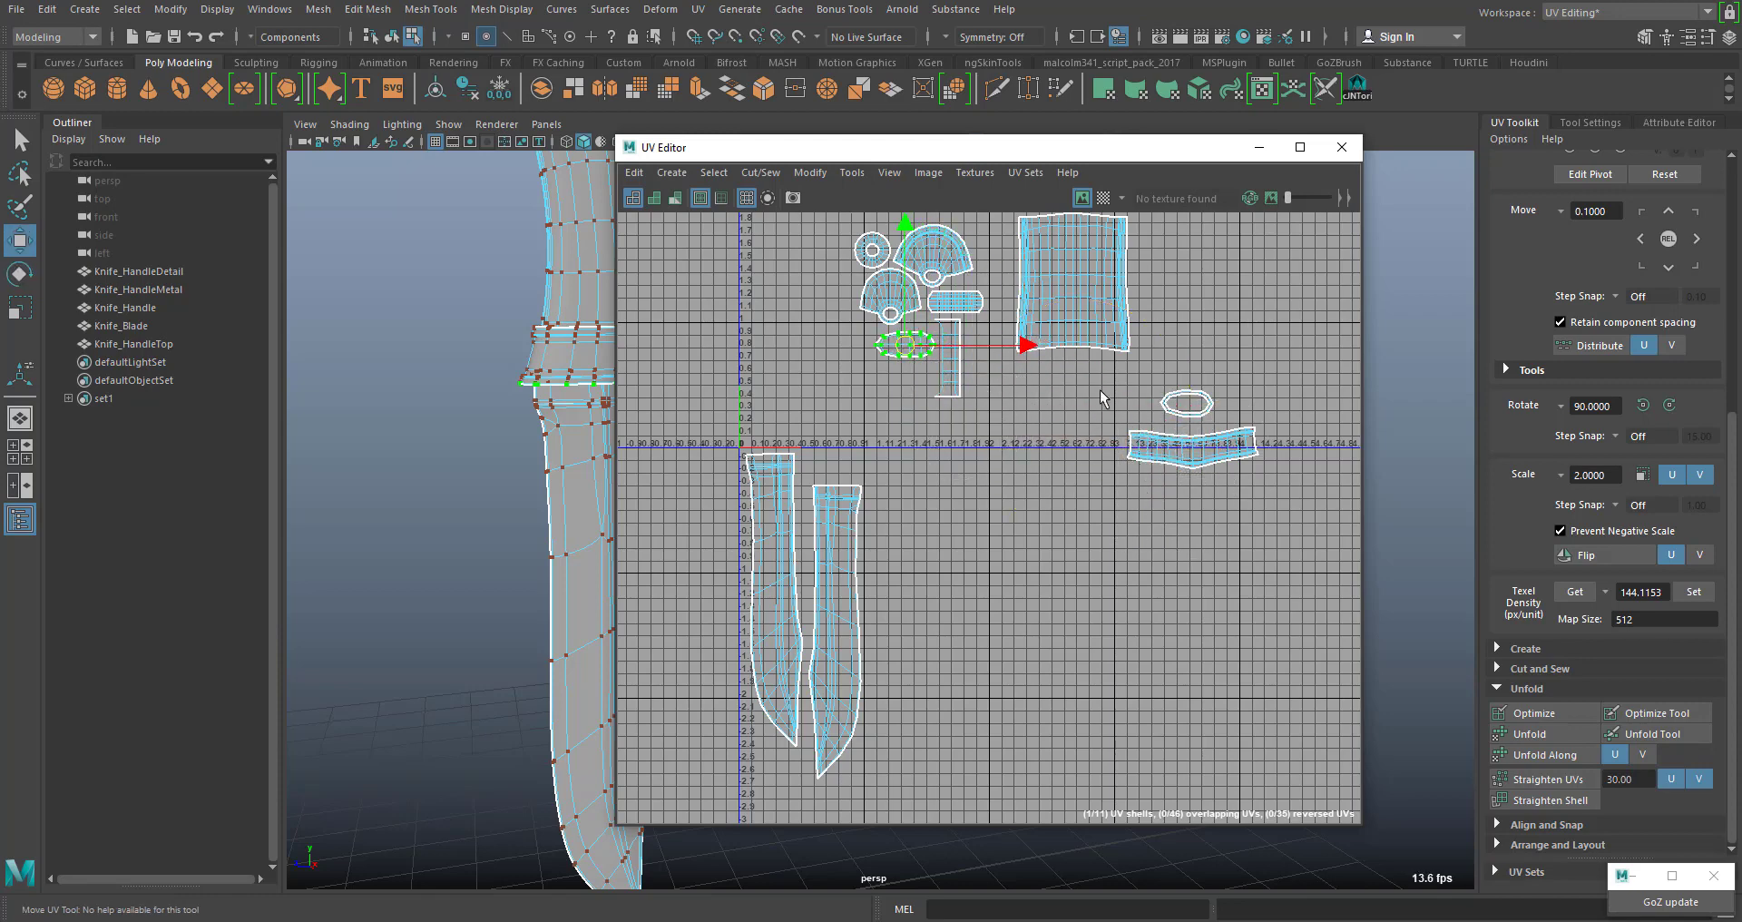
left_click_drag(1215, 396, 848, 331)
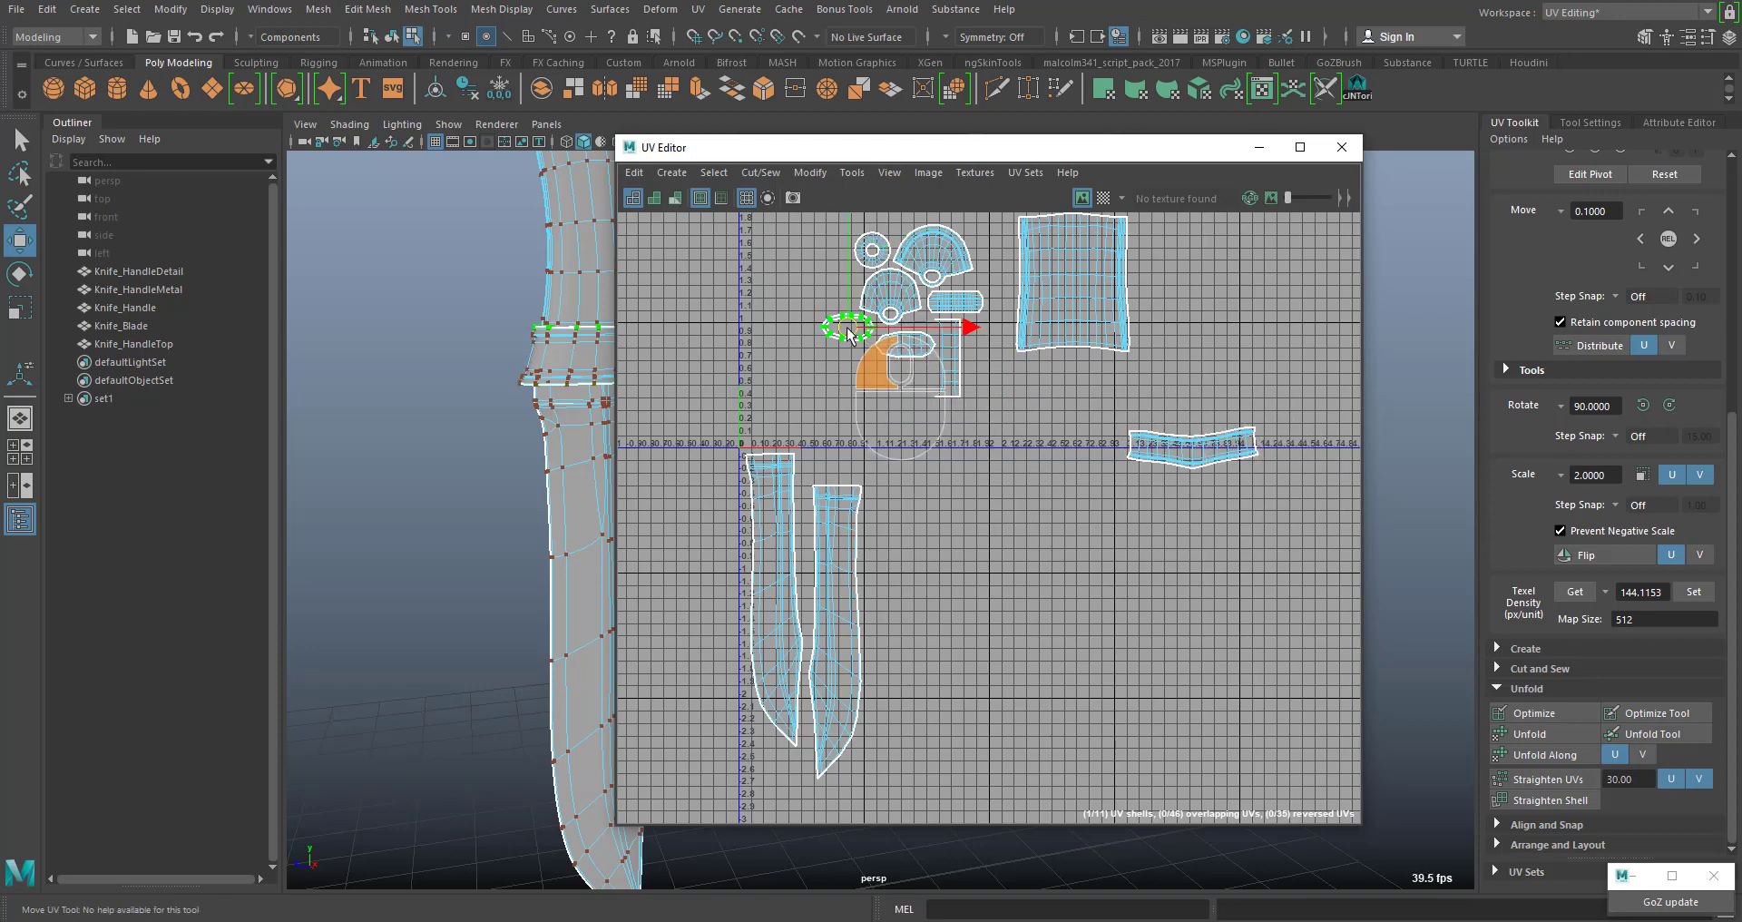
Move the collar's long side shell beneath the two oval shells, next to the narrow vertical strip
scroll(851, 338, "up", 3)
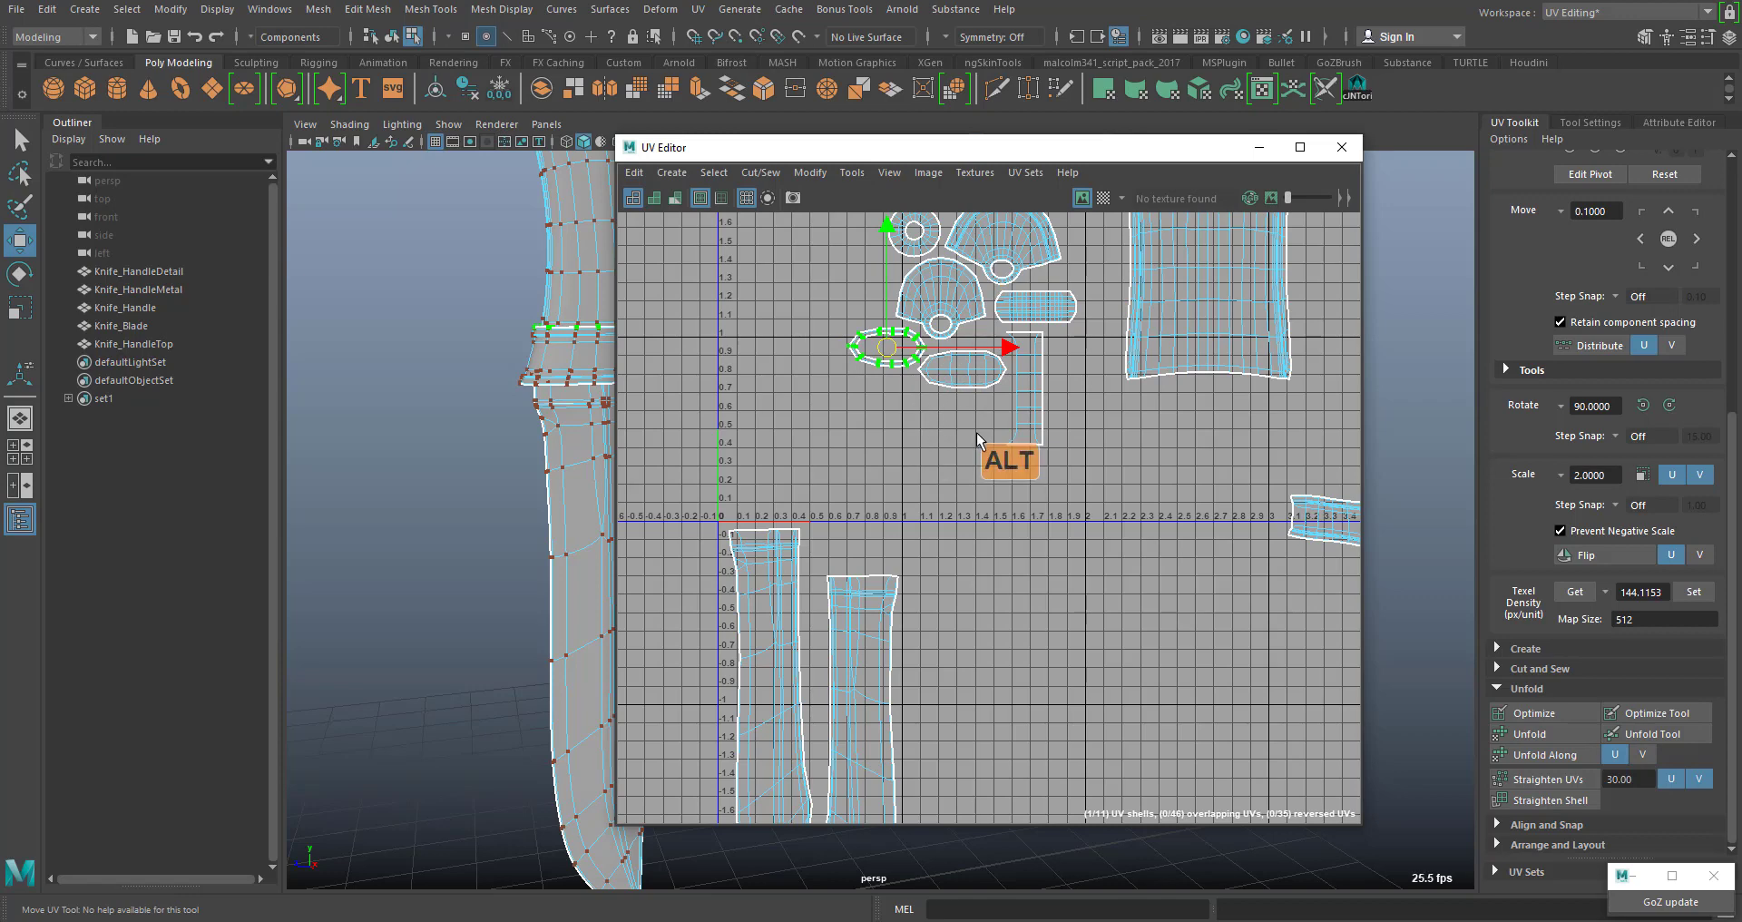
middle_click_drag(978, 440, 998, 552, "alt")
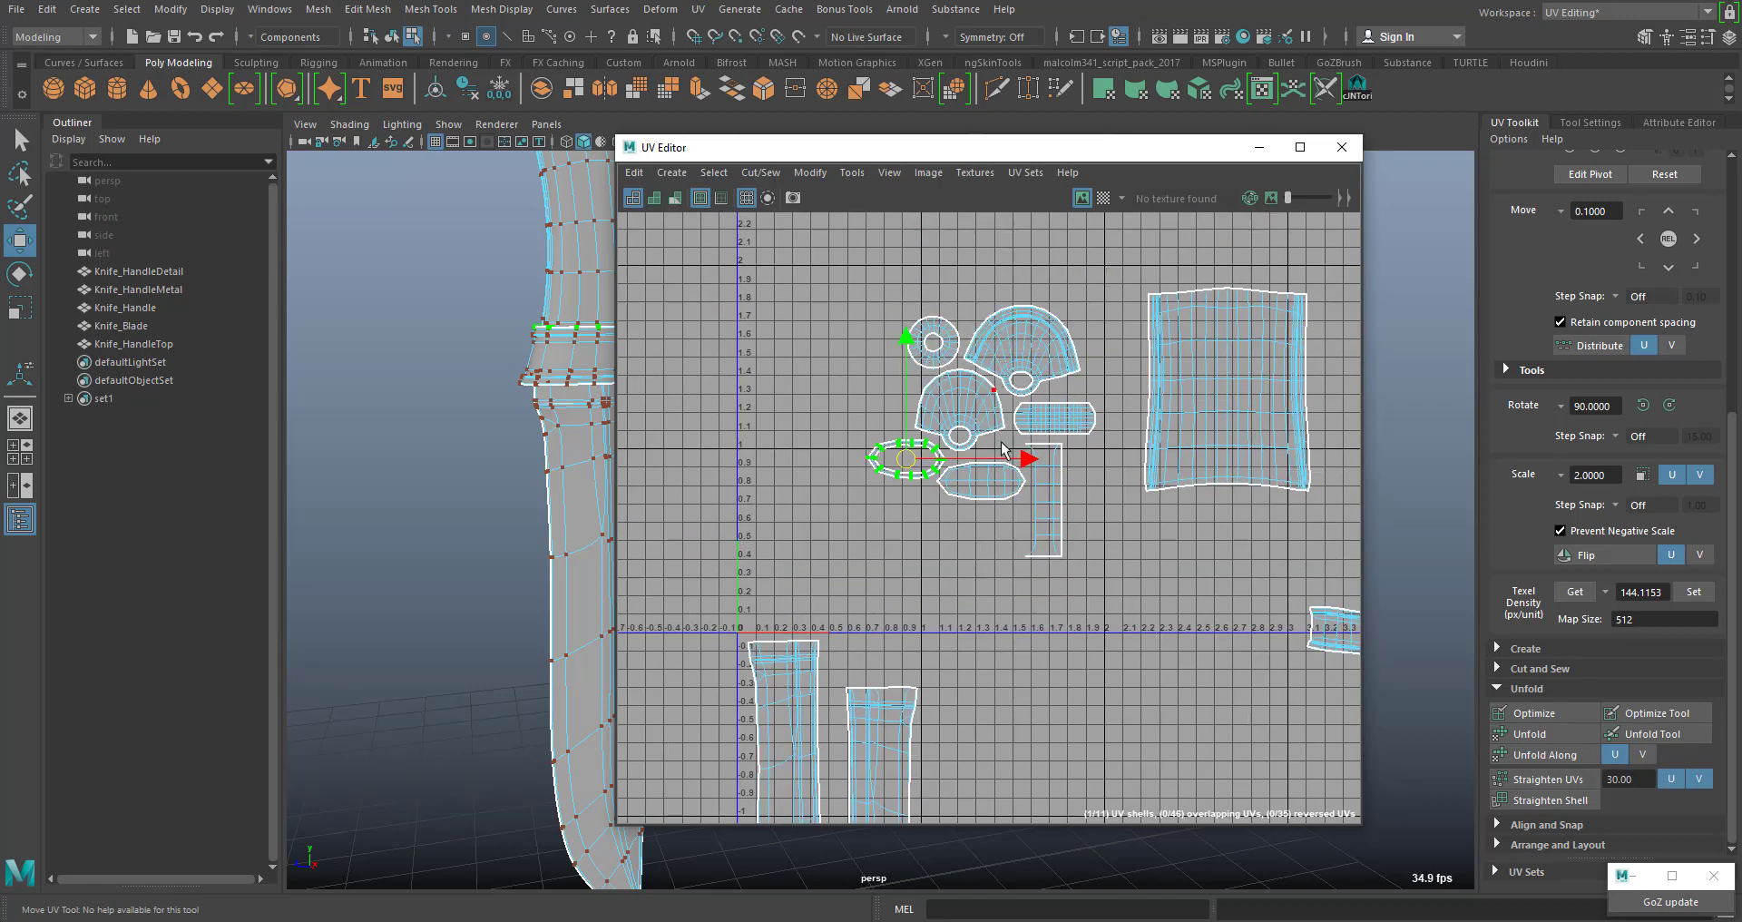
middle_click_drag(1062, 594, 788, 443, "alt")
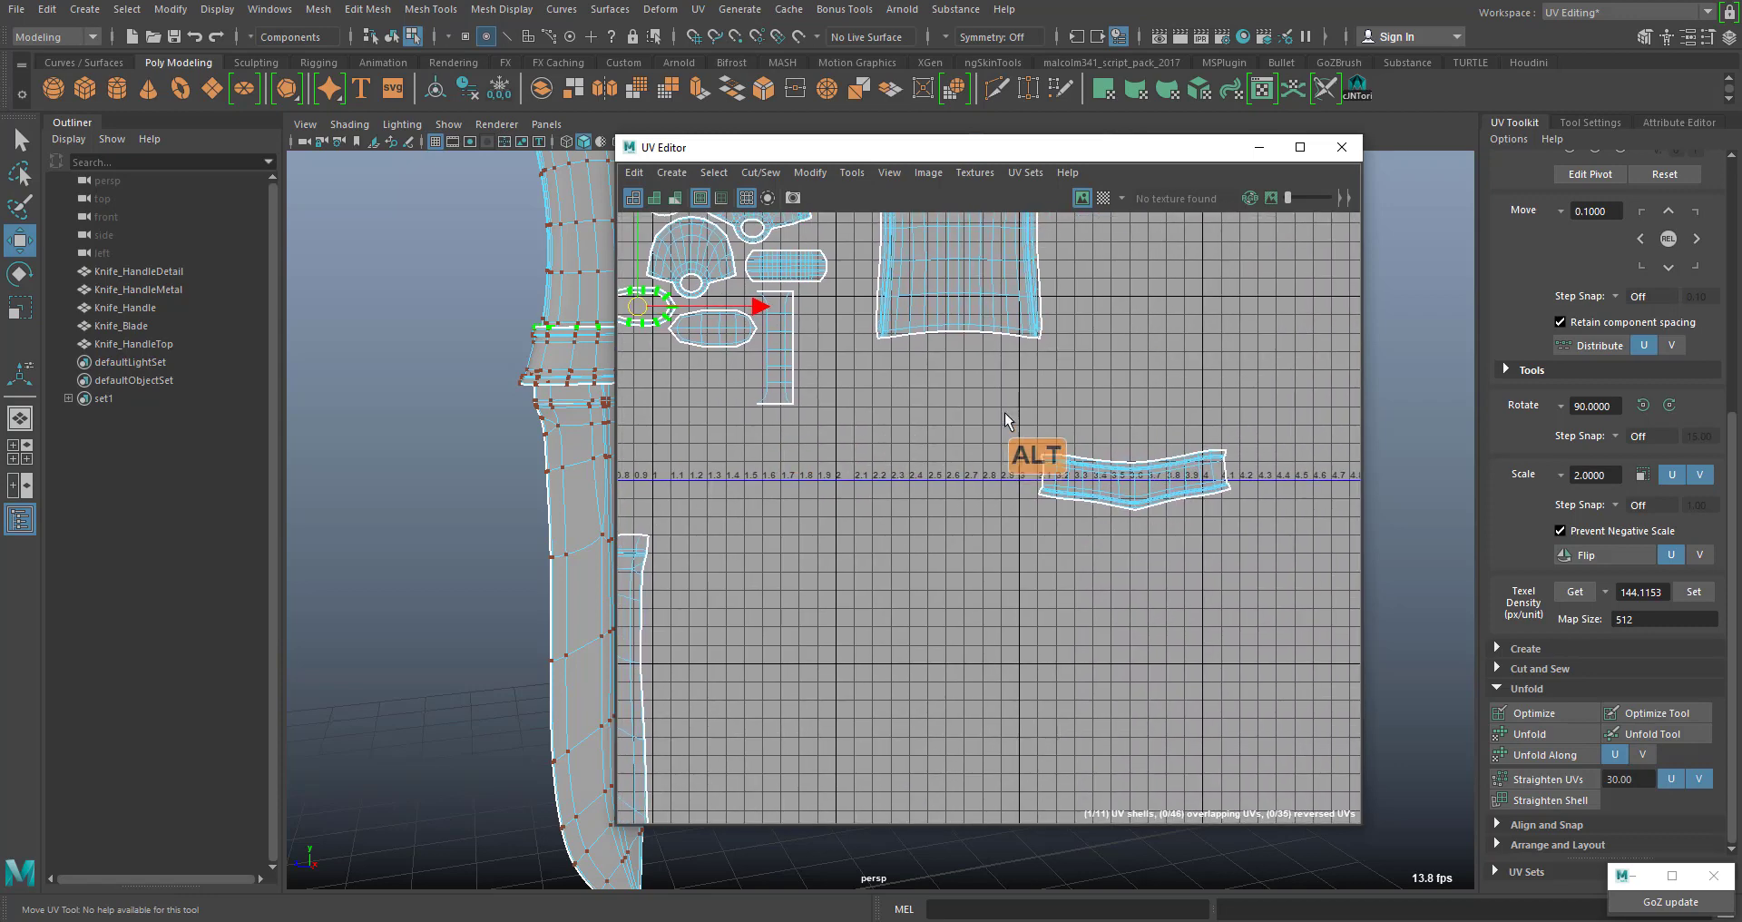
left_click(1141, 493)
left_click_drag(1140, 493, 665, 396)
middle_click_drag(802, 420, 1017, 515, "alt")
key("e")
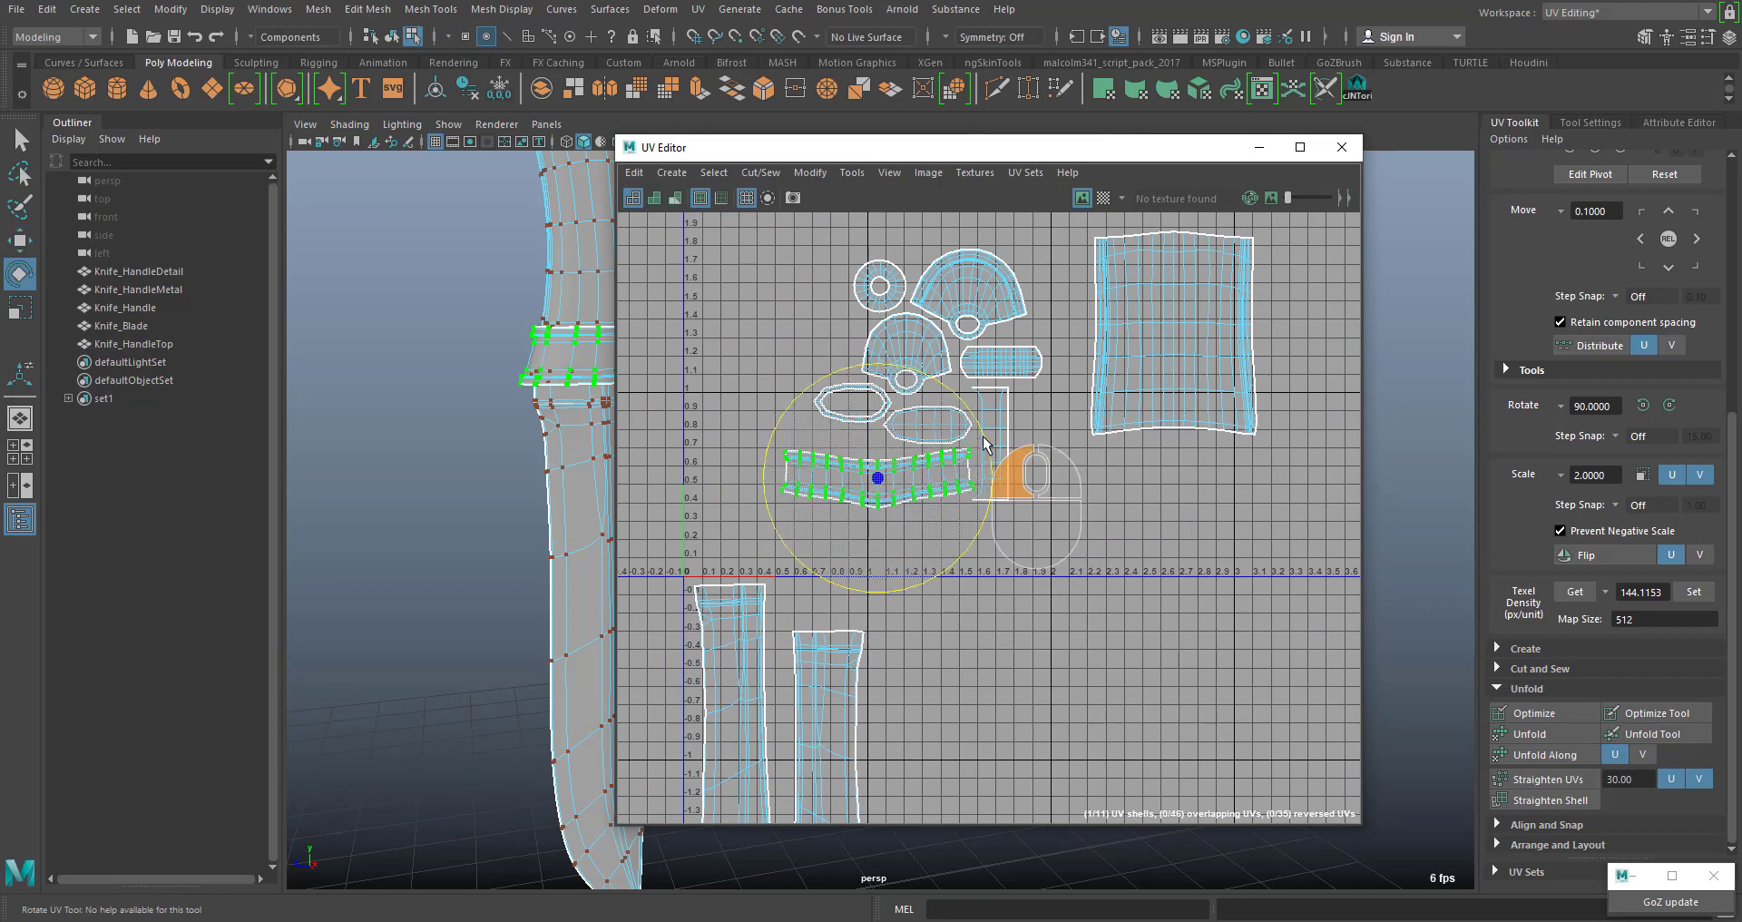
Select the large handle shell and move it to the left of the grouped small shells
left_click_drag(1080, 234, 1342, 508)
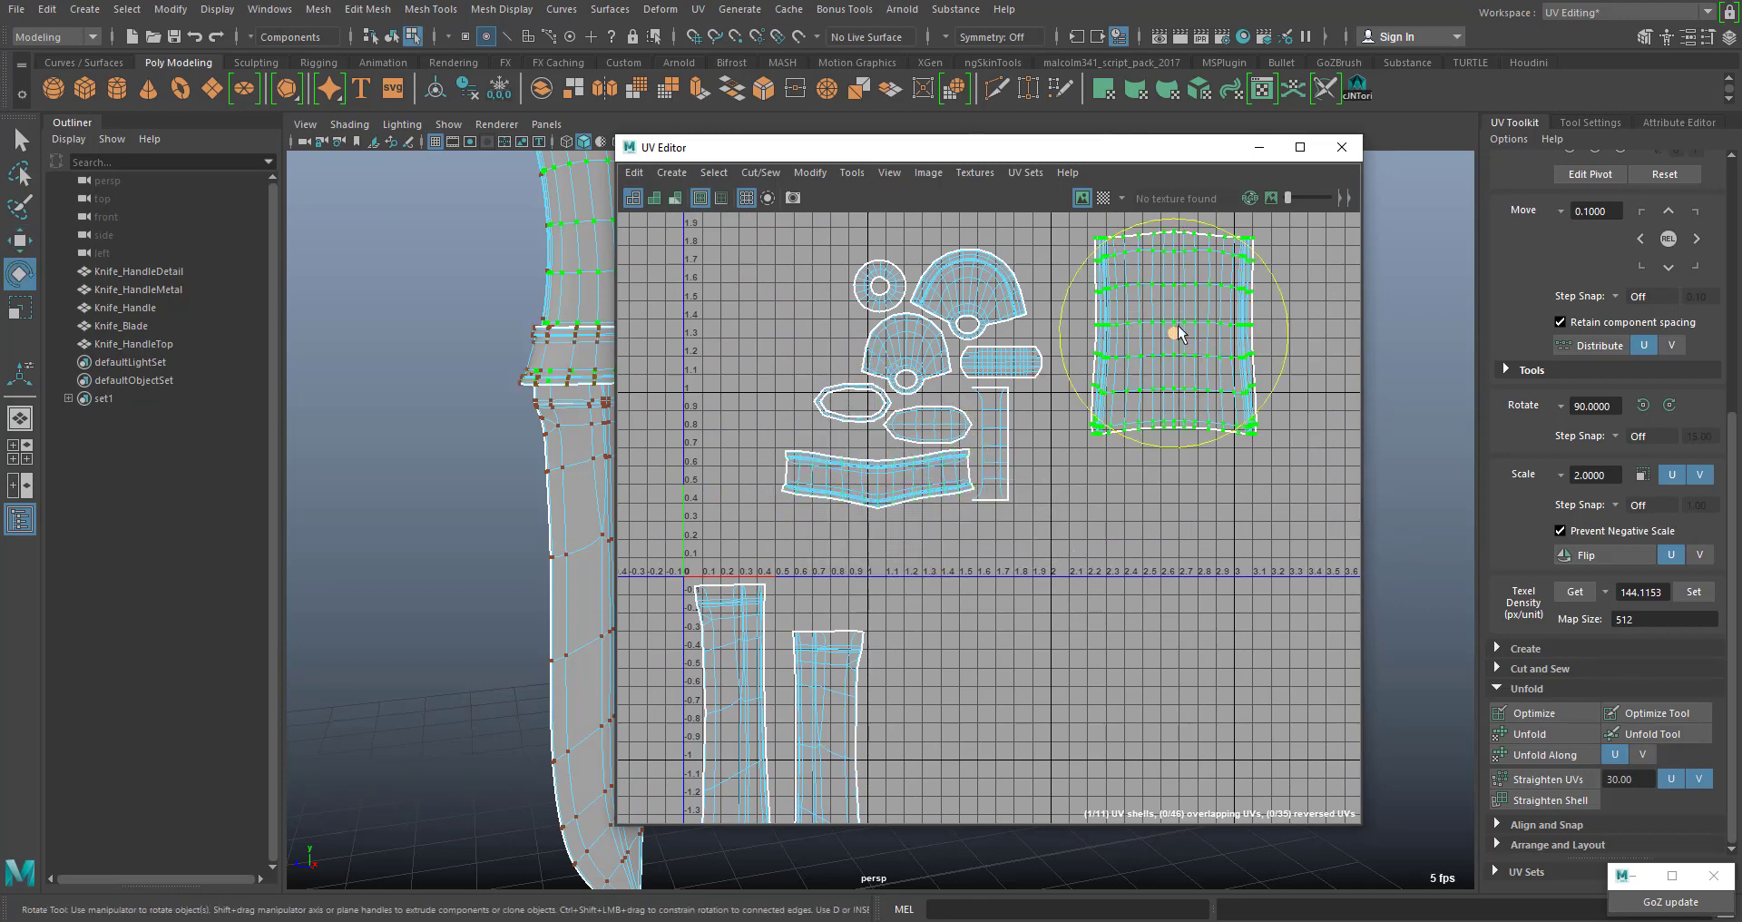
key("w")
left_click_drag(1118, 328, 731, 335)
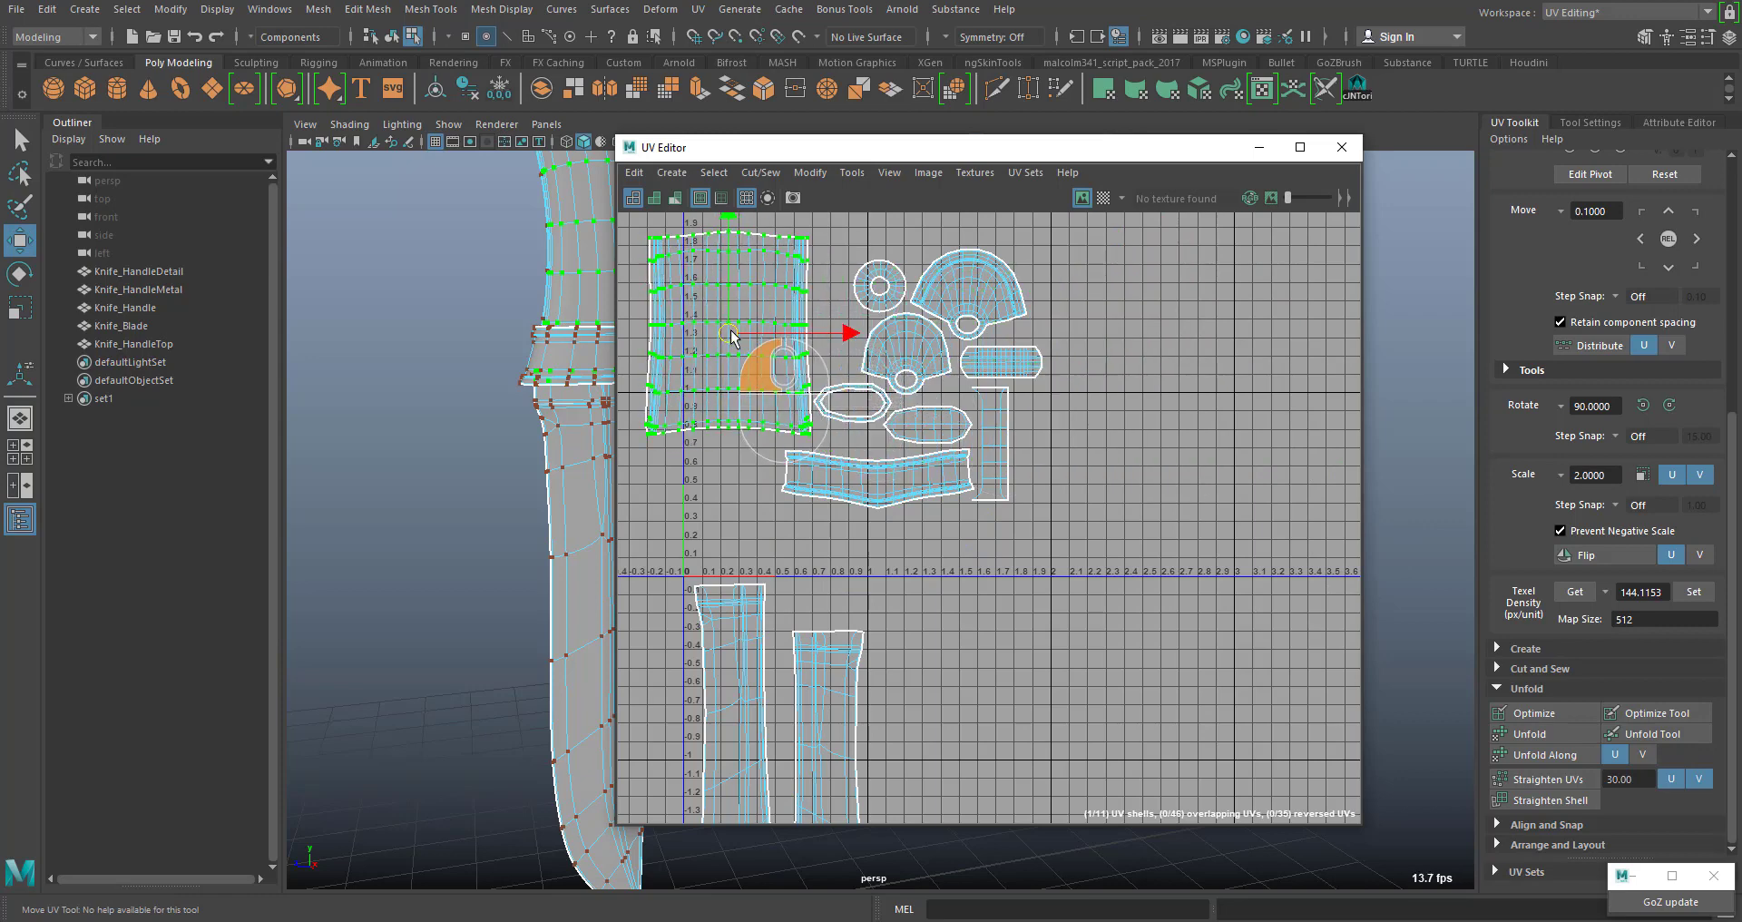
middle_click_drag(944, 494, 1020, 559, "alt")
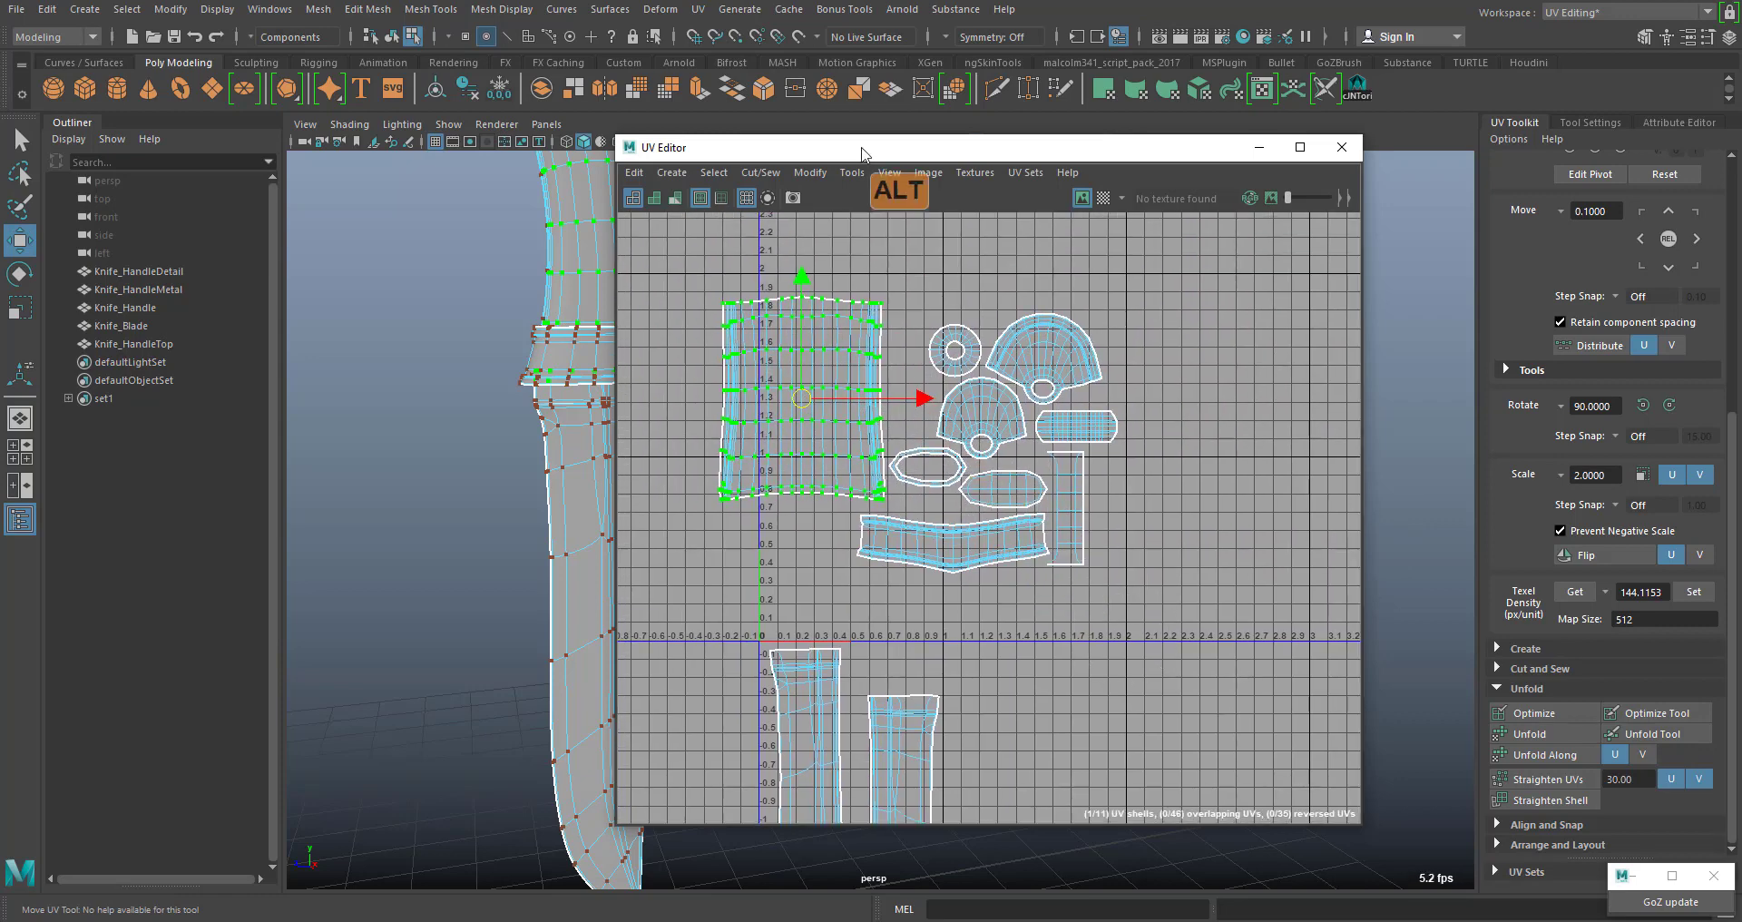
Move the UV Editor off the model and examine the handle and collar against the arranged shell layout
left_click_drag(871, 163, 1088, 219)
scroll(1043, 562, "up", 6)
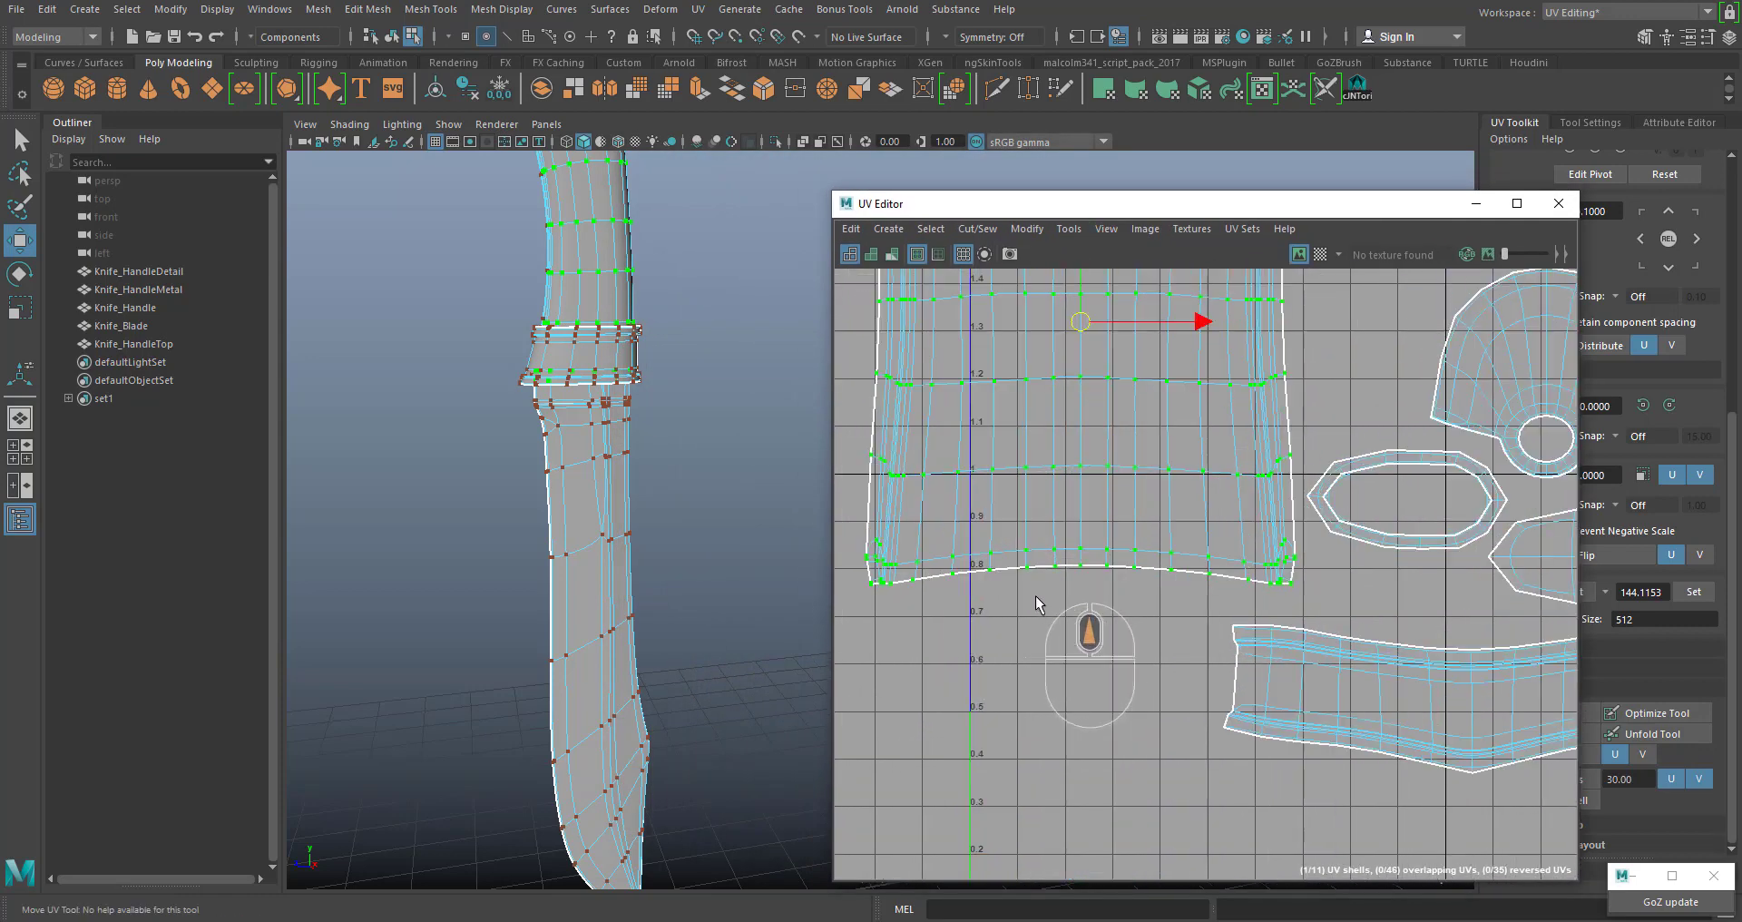
left_click_drag(498, 488, 573, 453, "alt")
middle_click_drag(572, 450, 603, 539, "alt")
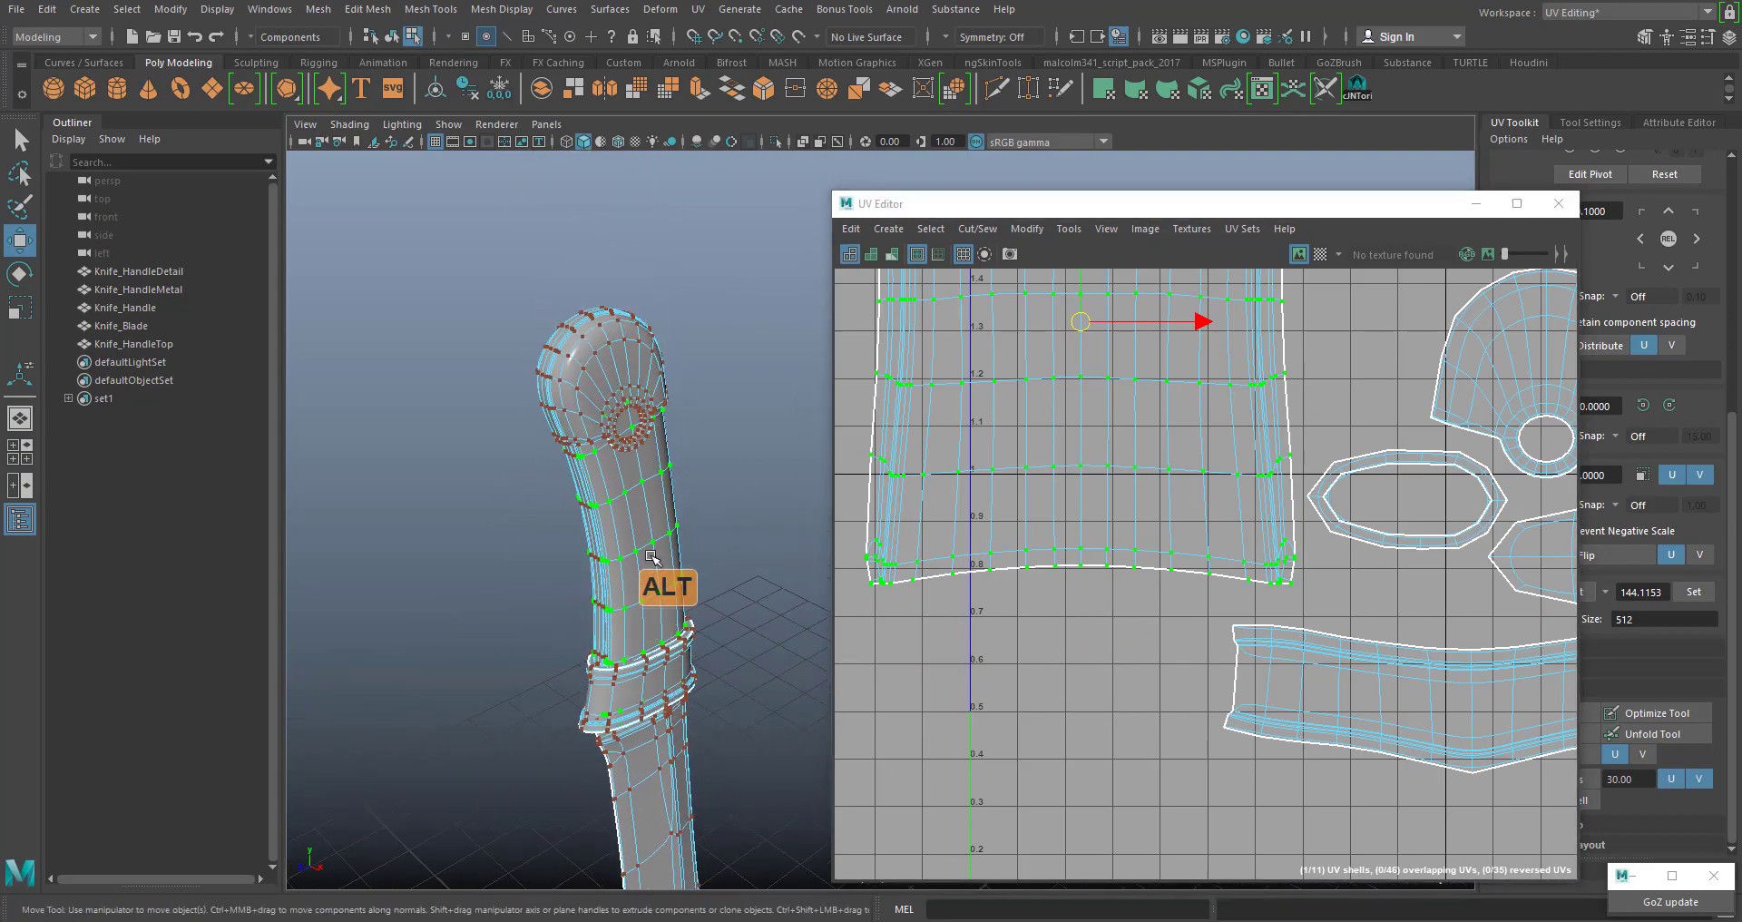
left_click_drag(584, 528, 615, 544, "alt")
right_click_drag(1002, 549, 821, 408, "alt")
middle_click_drag(1289, 531, 1098, 229, "alt")
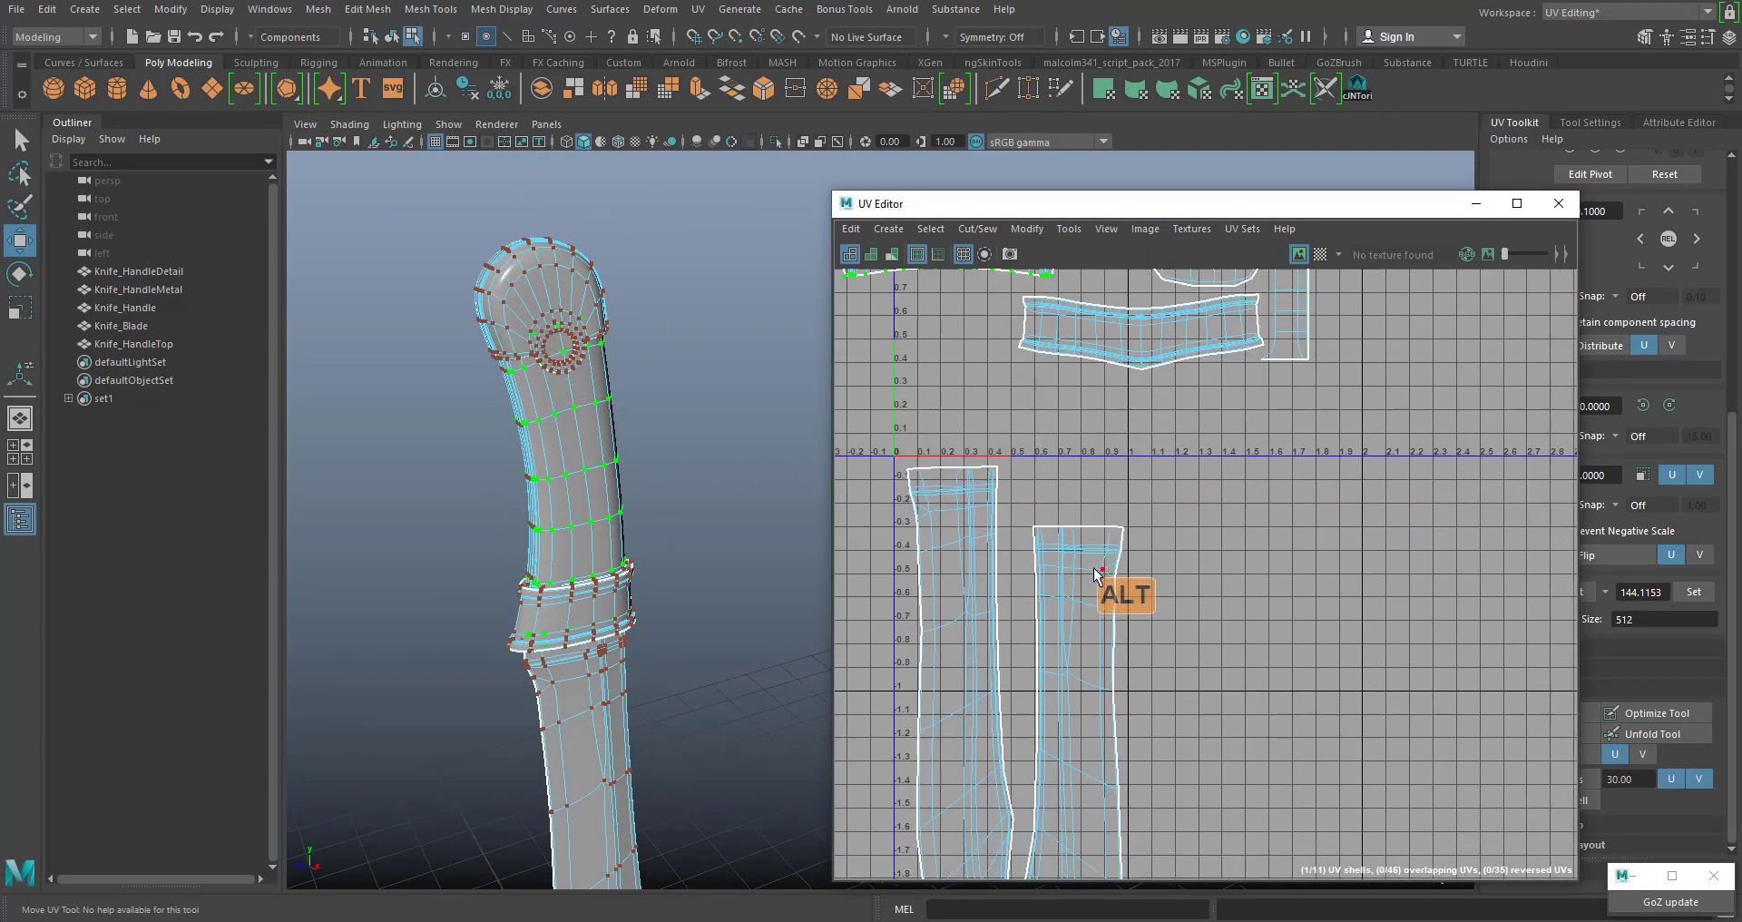
scroll(1090, 585, "down", 5, "alt")
scroll(1123, 408, "up", 4)
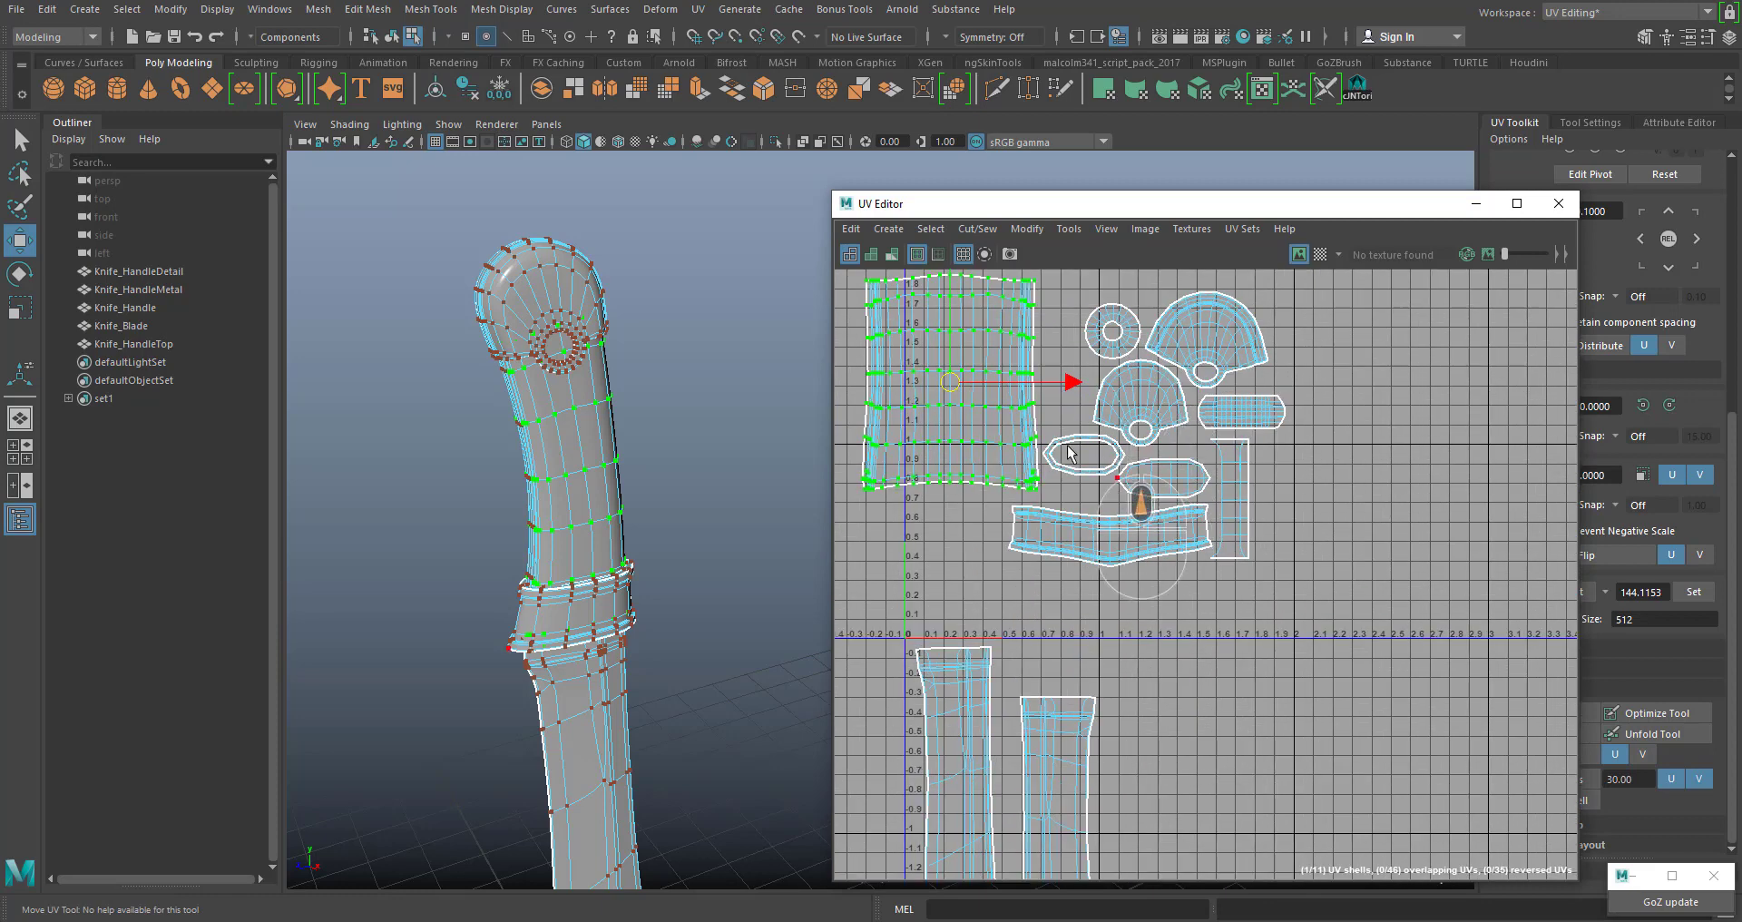
Select the collar's hollow oval shell and move it above the small ring shell
left_click(1074, 454)
right_click_drag(1076, 456, 1115, 460, "ctrl")
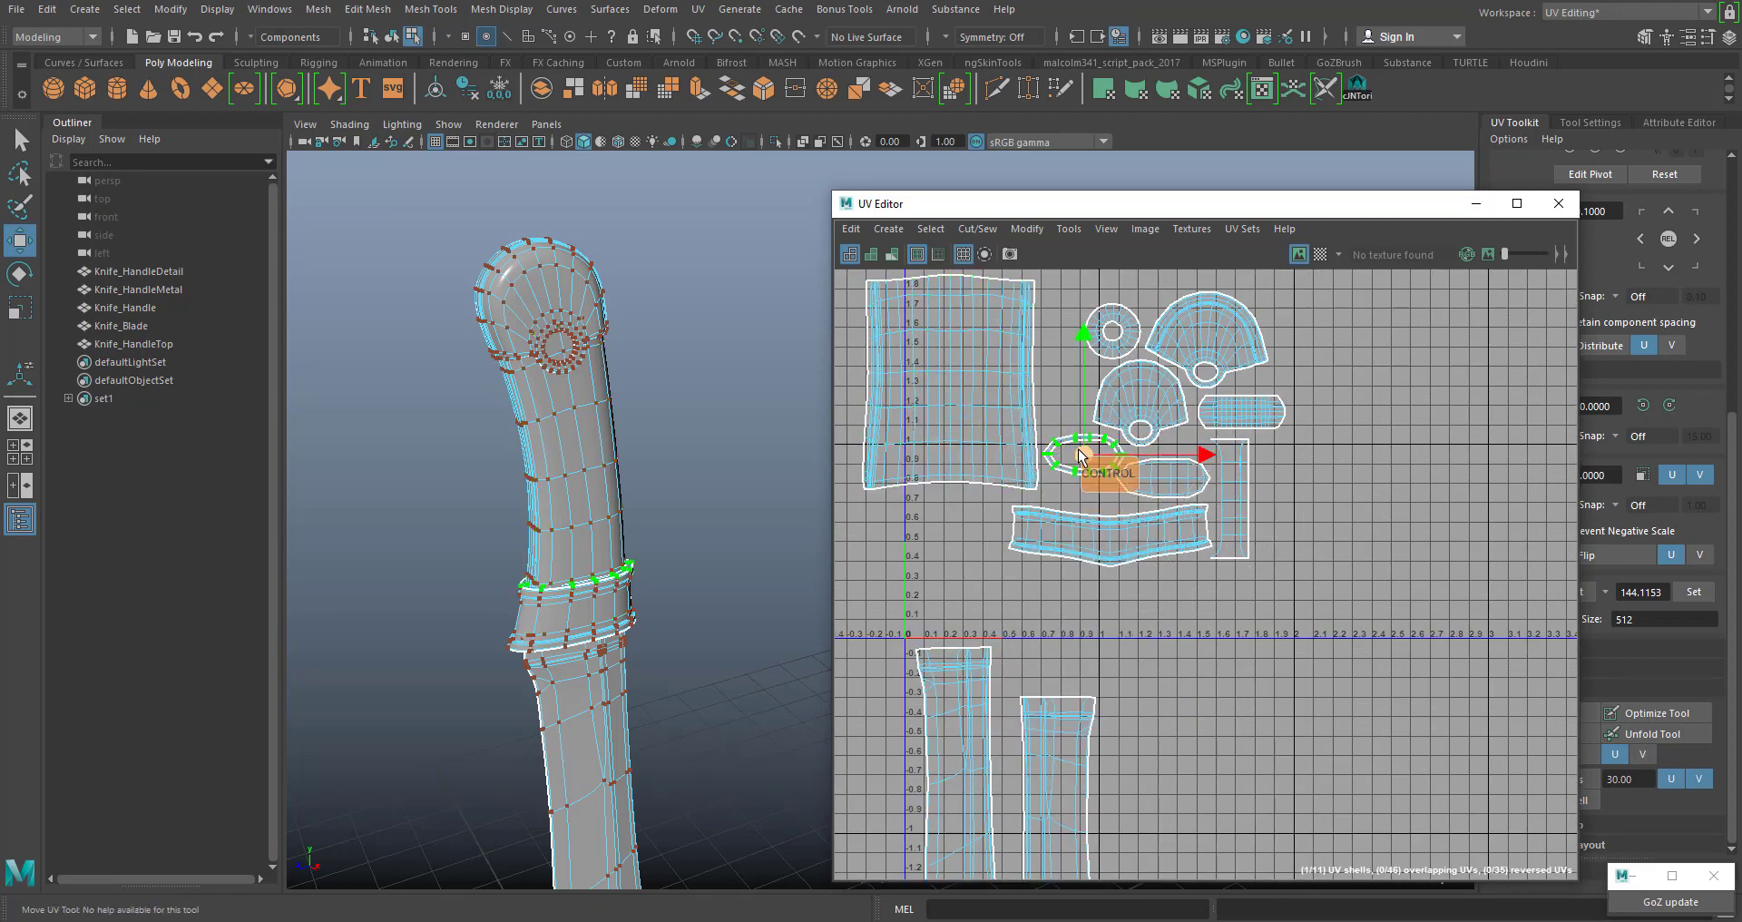
left_click_drag(1087, 452, 1133, 275)
middle_click_drag(1204, 367, 1261, 403, "alt")
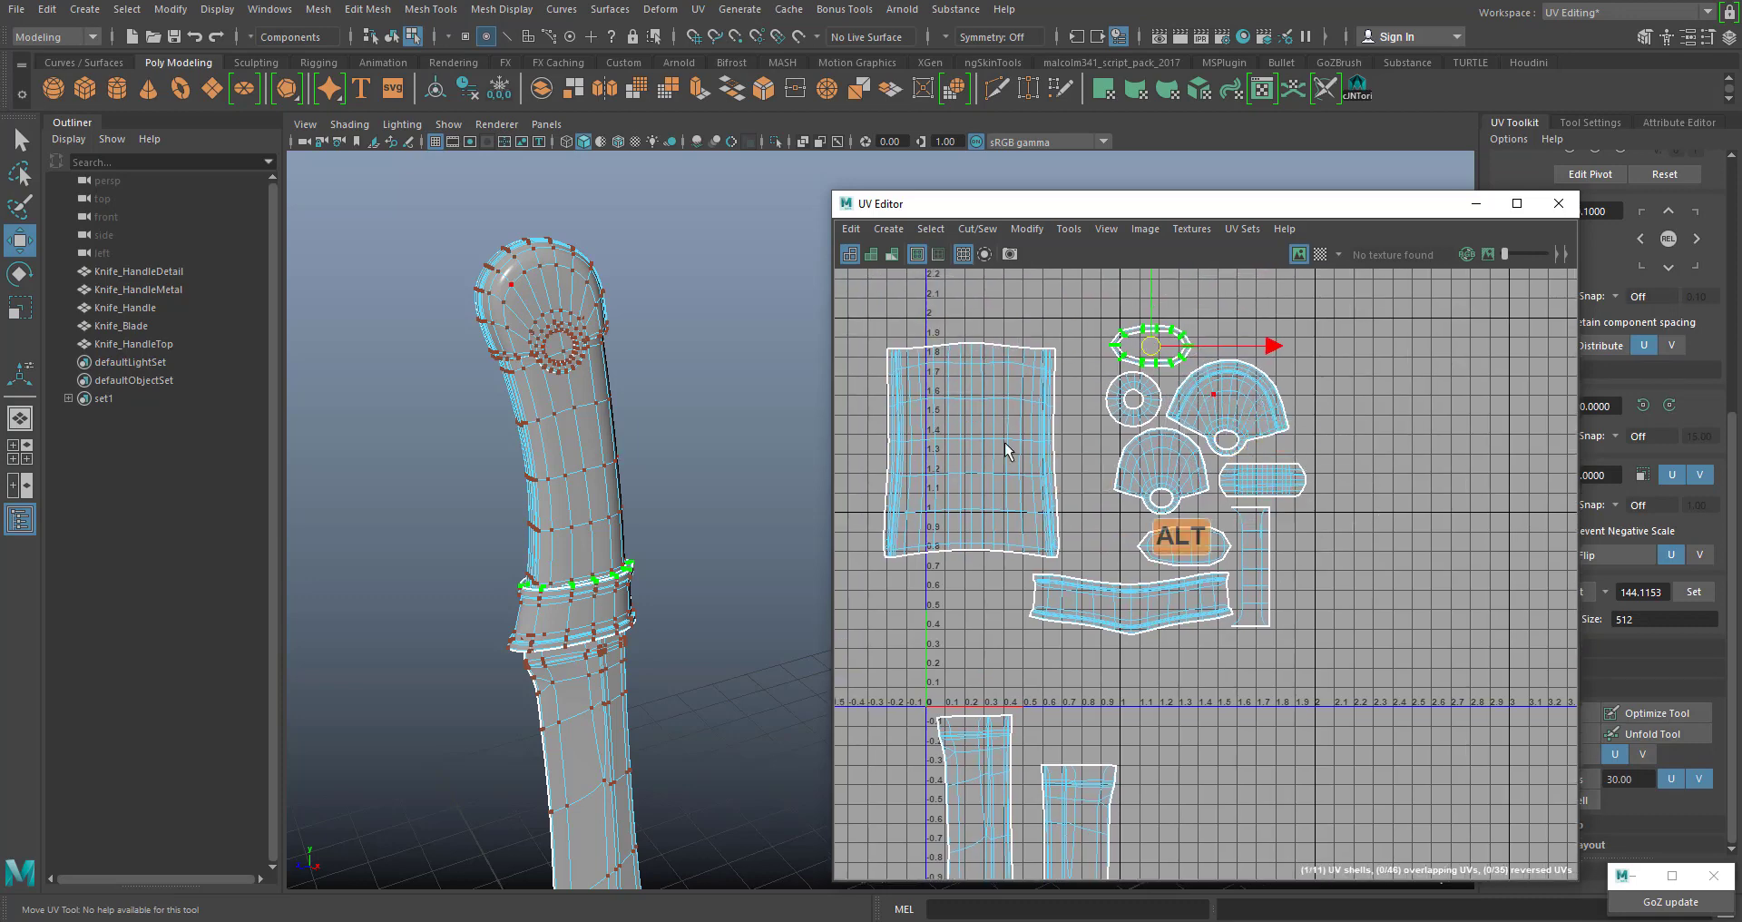
Select the large handle shell and move it horizontally until it sits close beside the grouped small shells
double_click(997, 555)
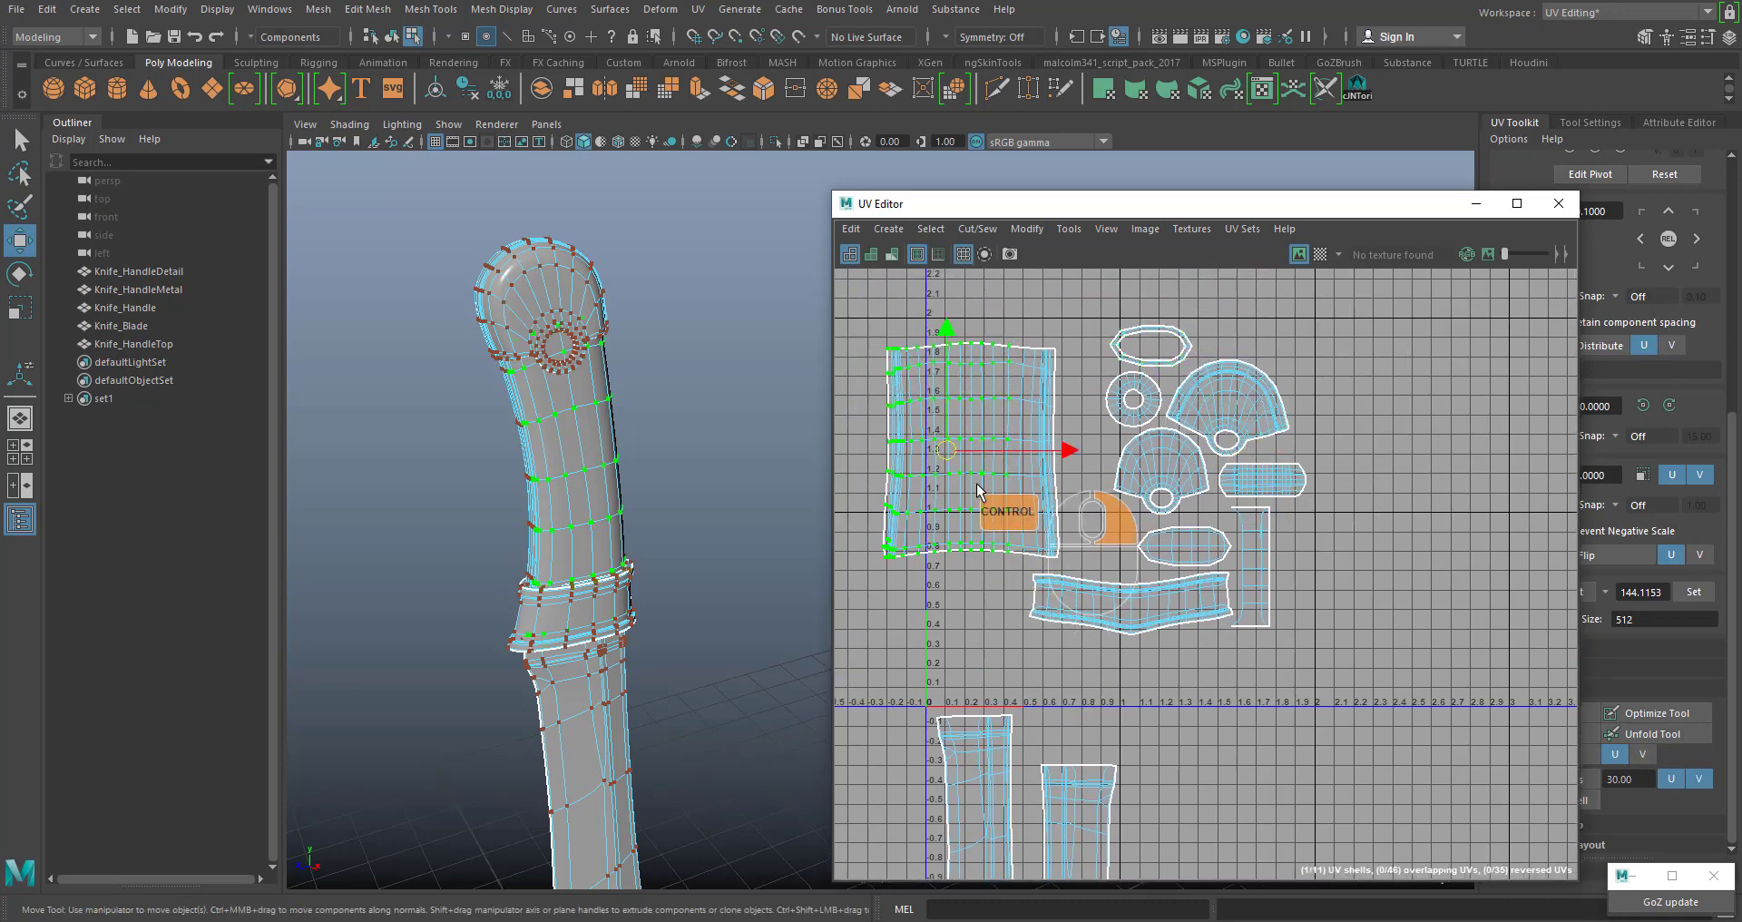
right_click_drag(977, 483, 1025, 504, "ctrl")
left_click_drag(1096, 458, 1141, 460)
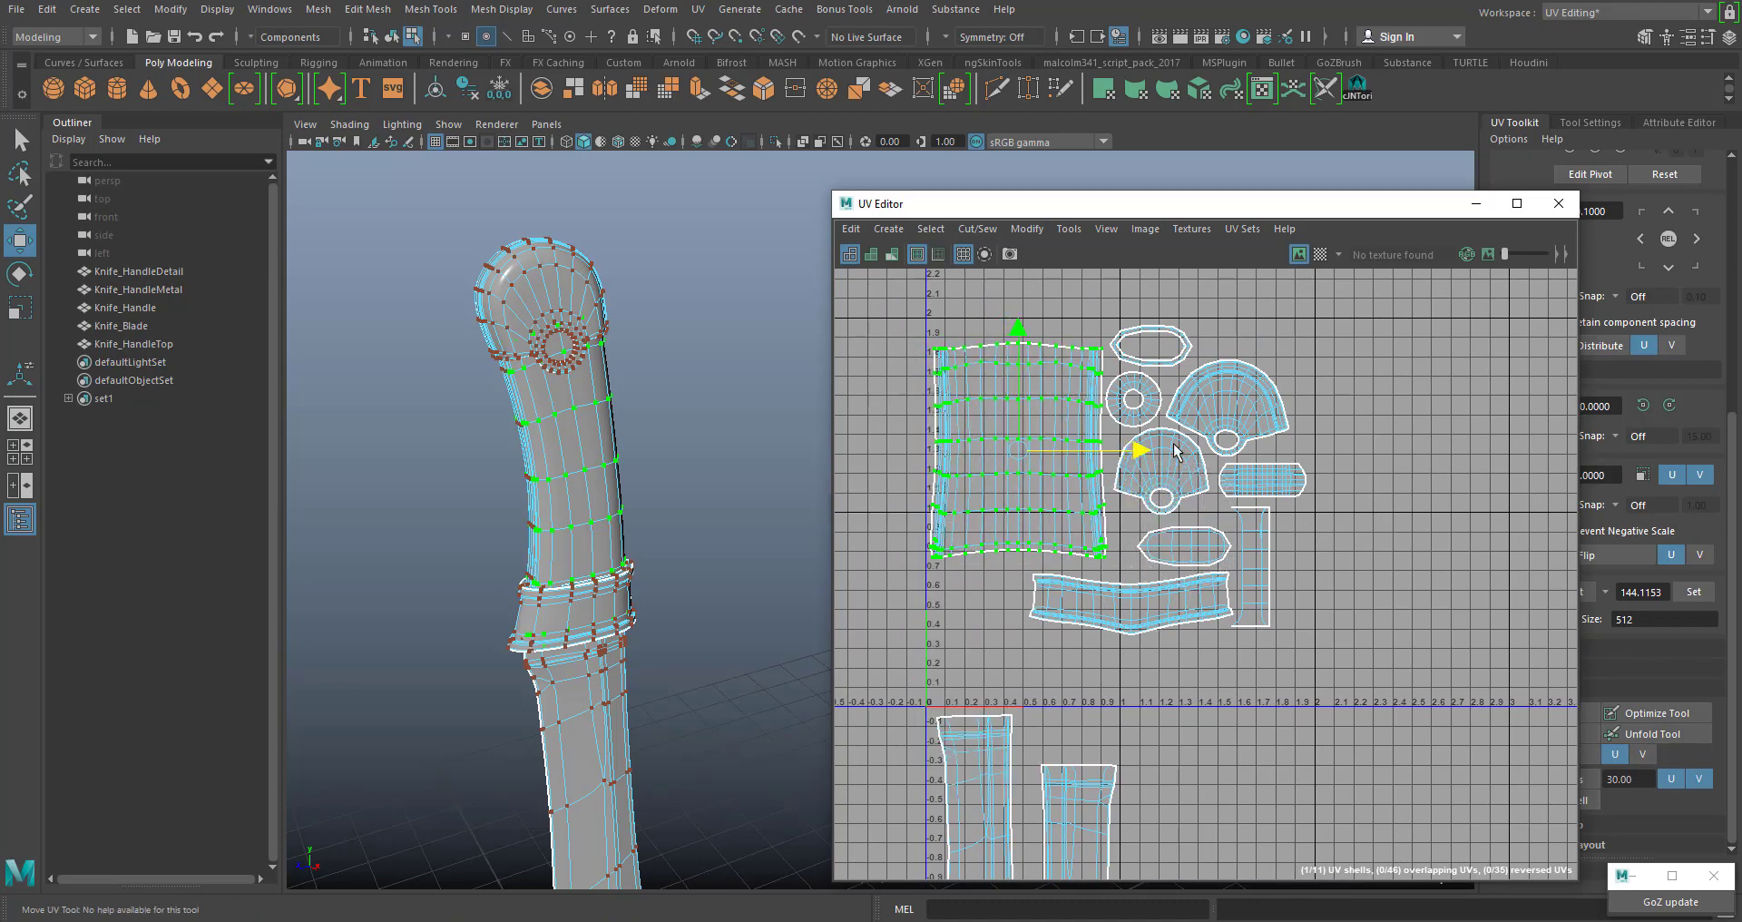
Move the collar's long side shell closer beneath the handle shell and shift the solid oval shell slightly up, clear of it
middle_click_drag(1186, 581, 1205, 515, "alt")
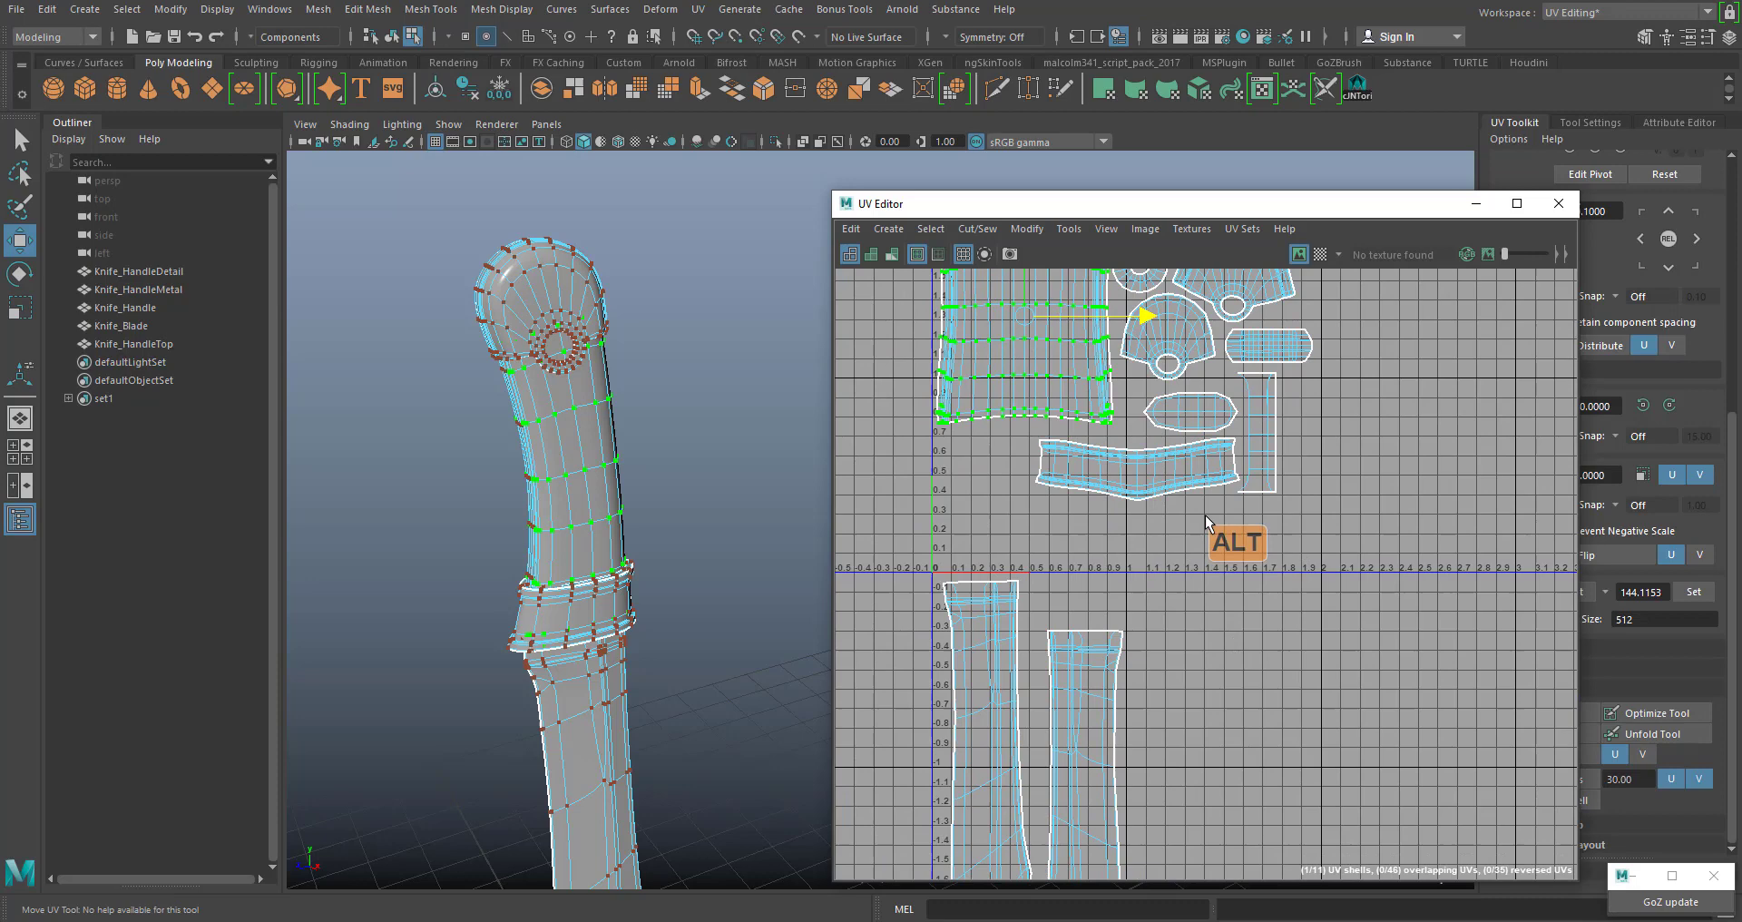
left_click(1125, 487)
right_click_drag(1154, 535, 1141, 493, "ctrl")
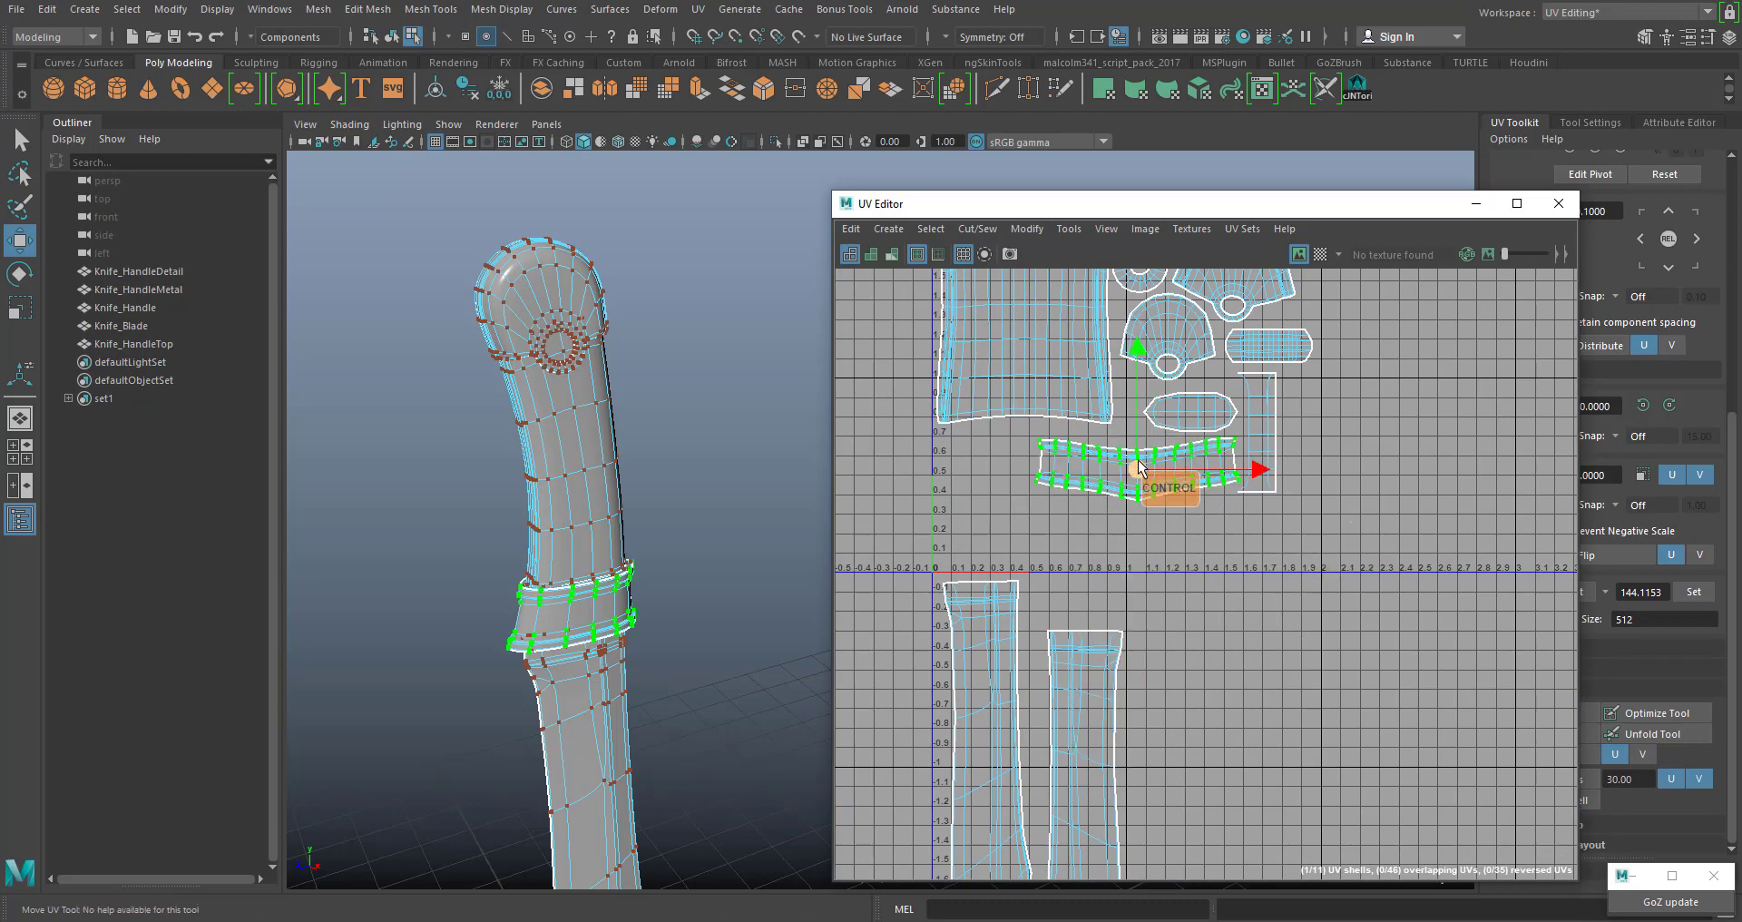
left_click_drag(1139, 467, 1132, 453)
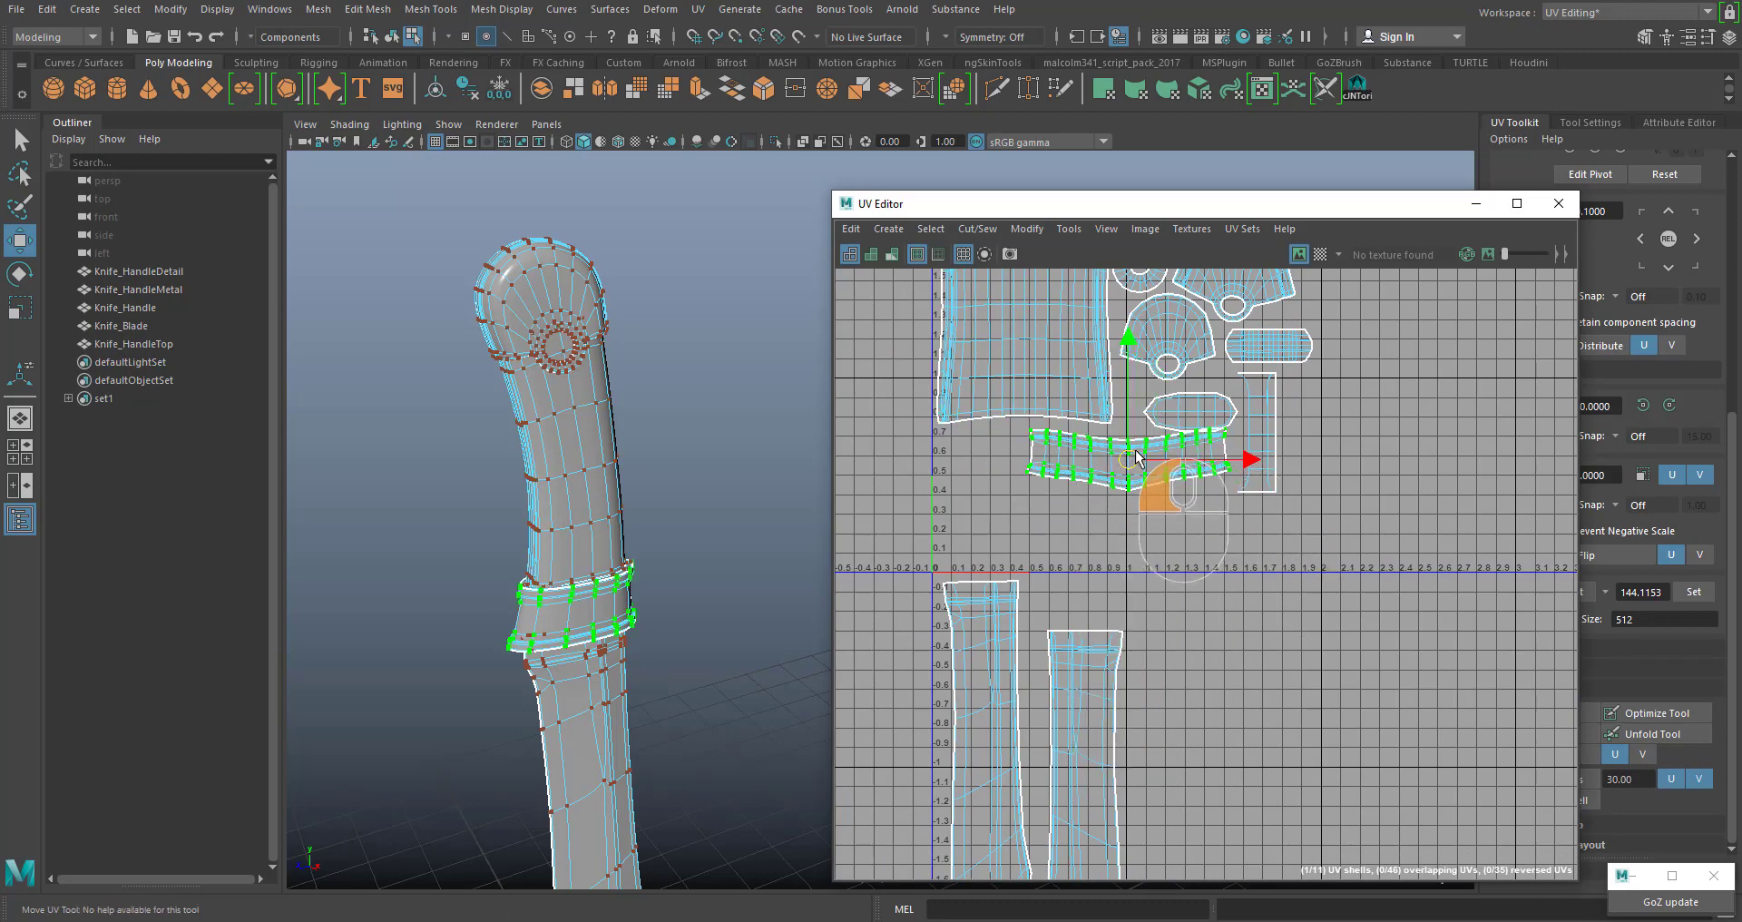
left_click(1166, 400)
right_click_drag(1164, 400, 1166, 416, "ctrl")
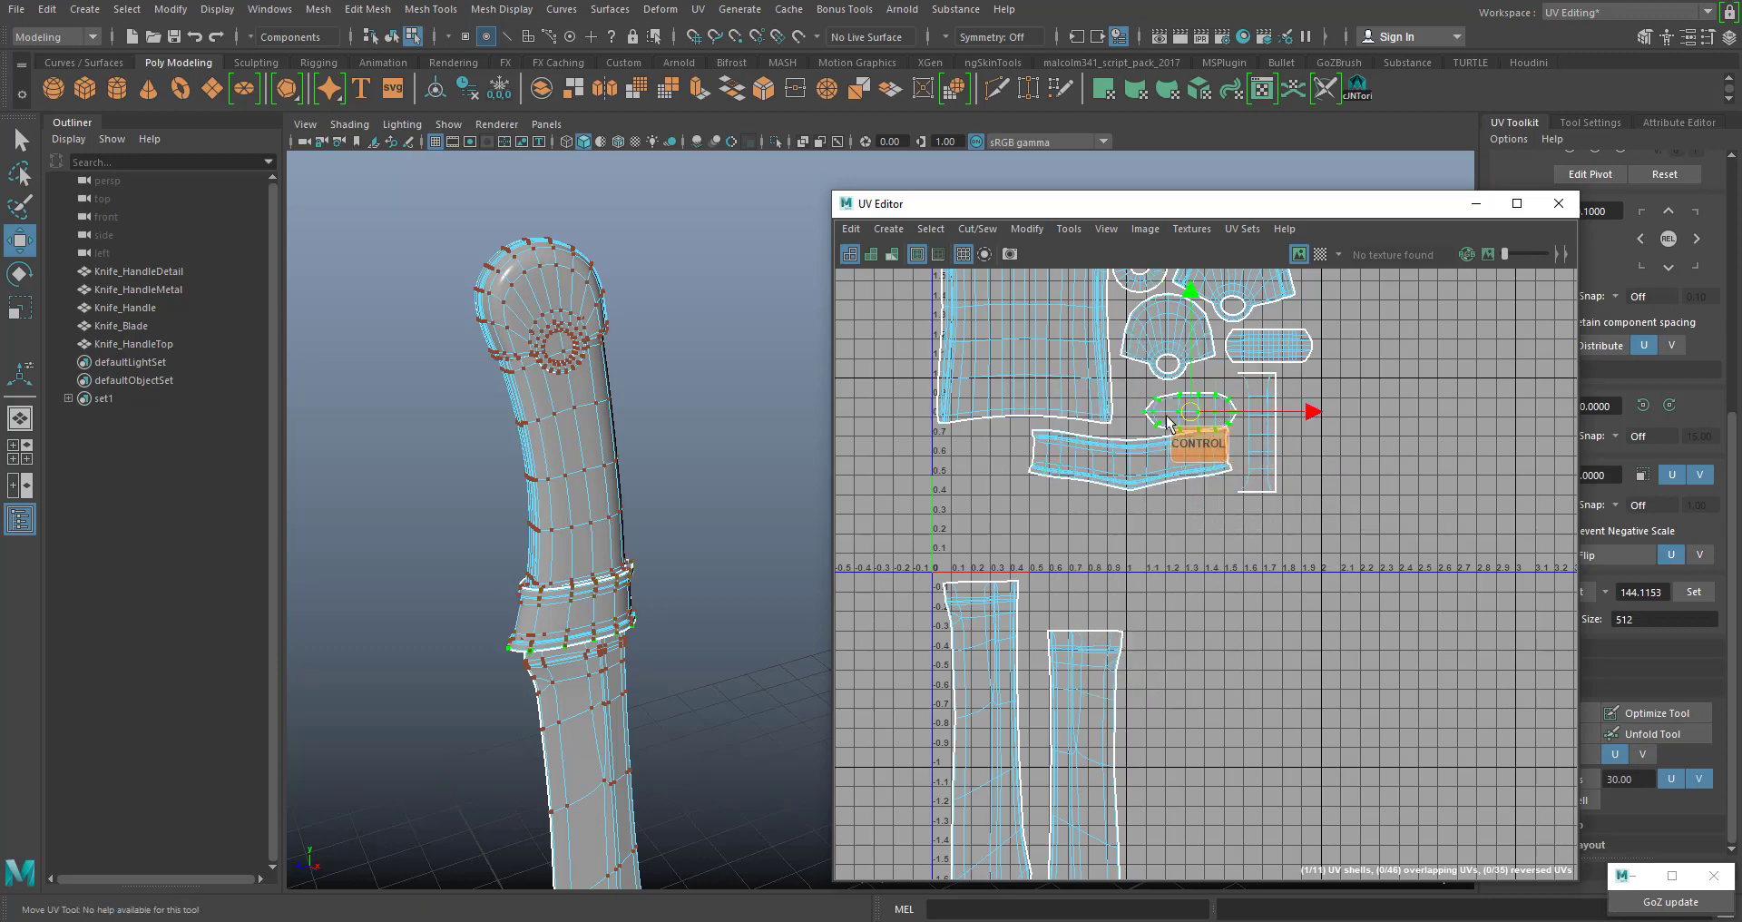
left_click_drag(1189, 411, 1200, 408)
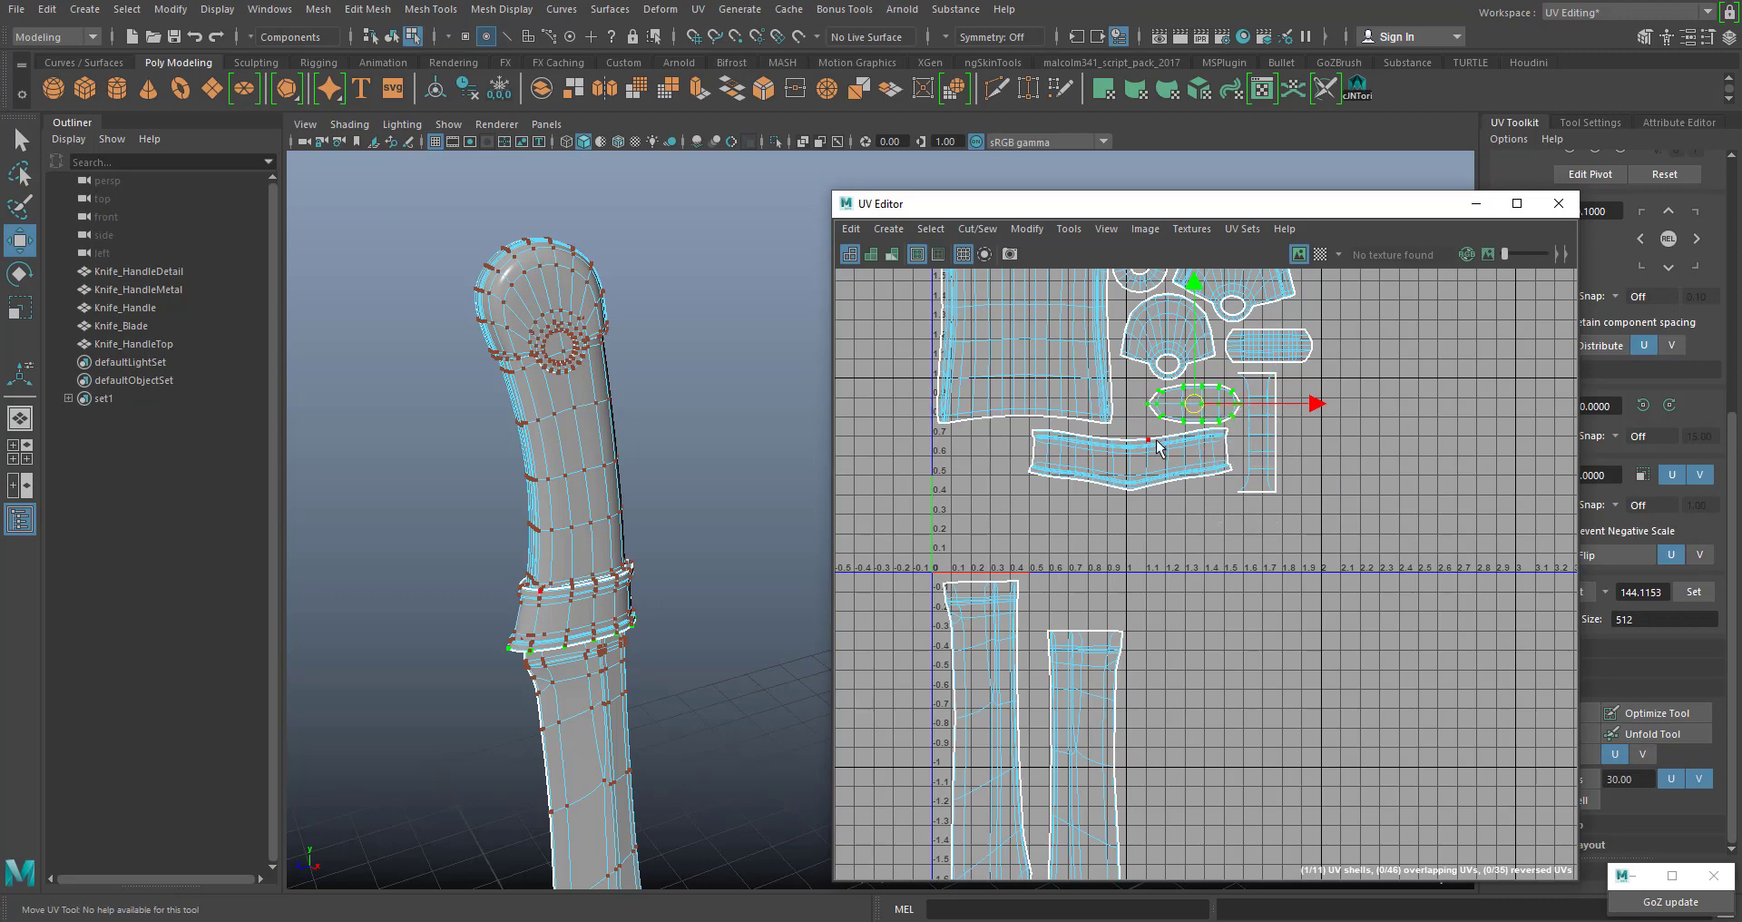
Move both long blade shells up, one beneath the handle shell and the other beneath the collar's long side shell
middle_click_drag(1204, 413, 1056, 495, "alt")
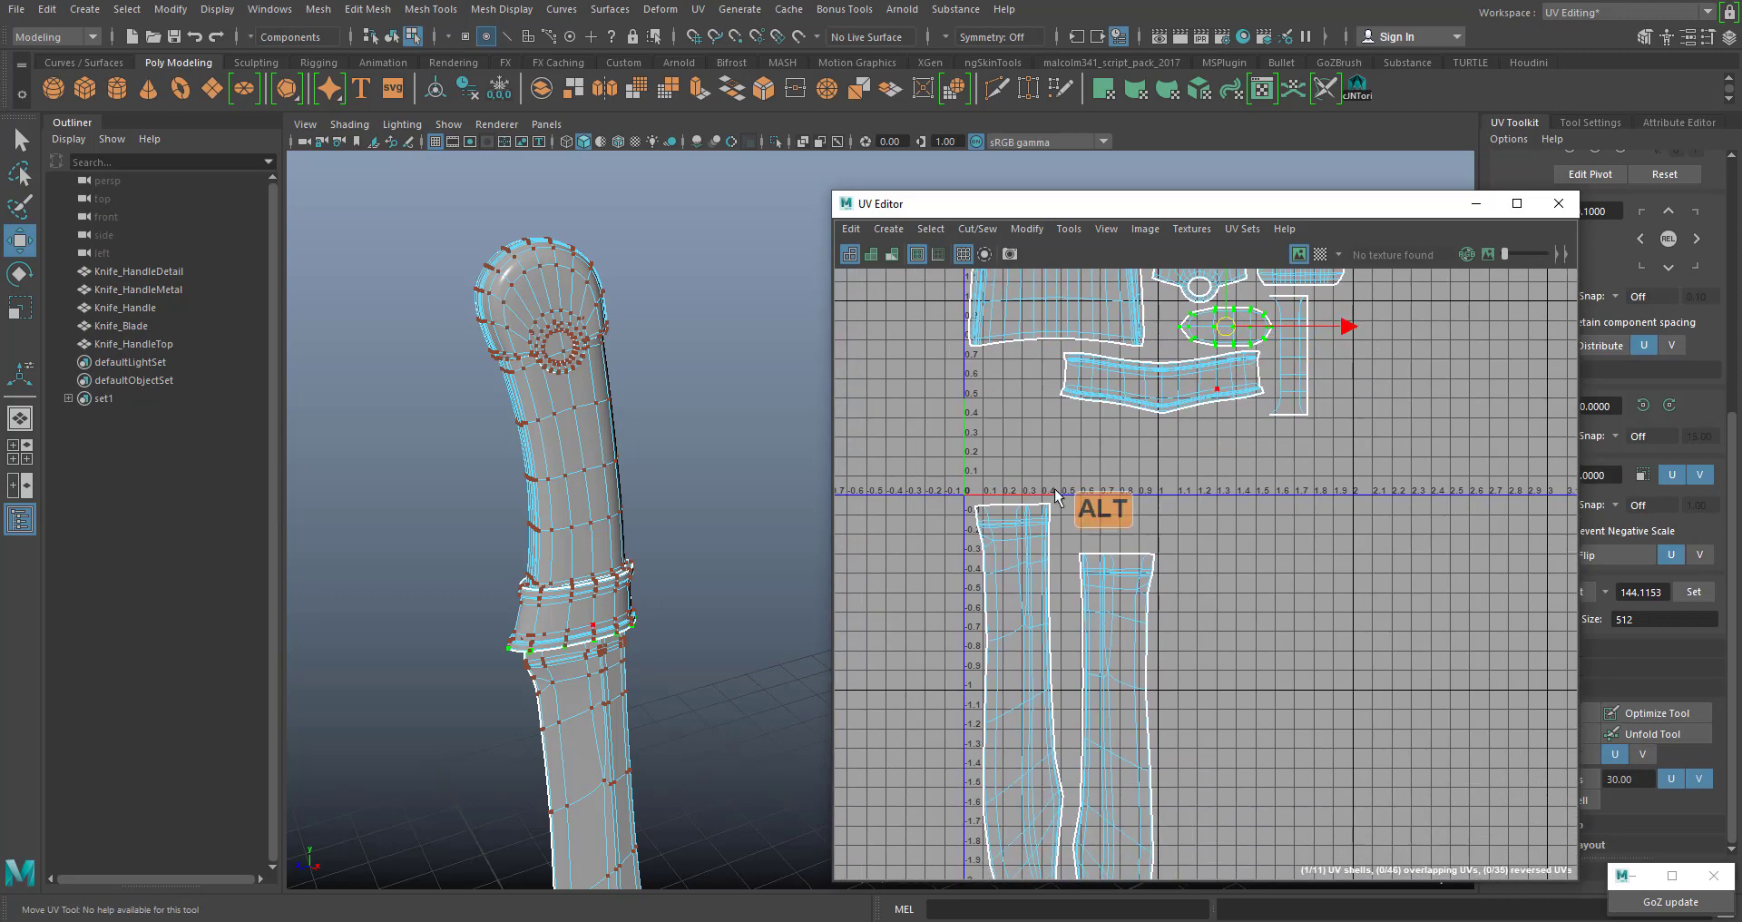
left_click(974, 515)
right_click_drag(983, 545, 1023, 687, "ctrl")
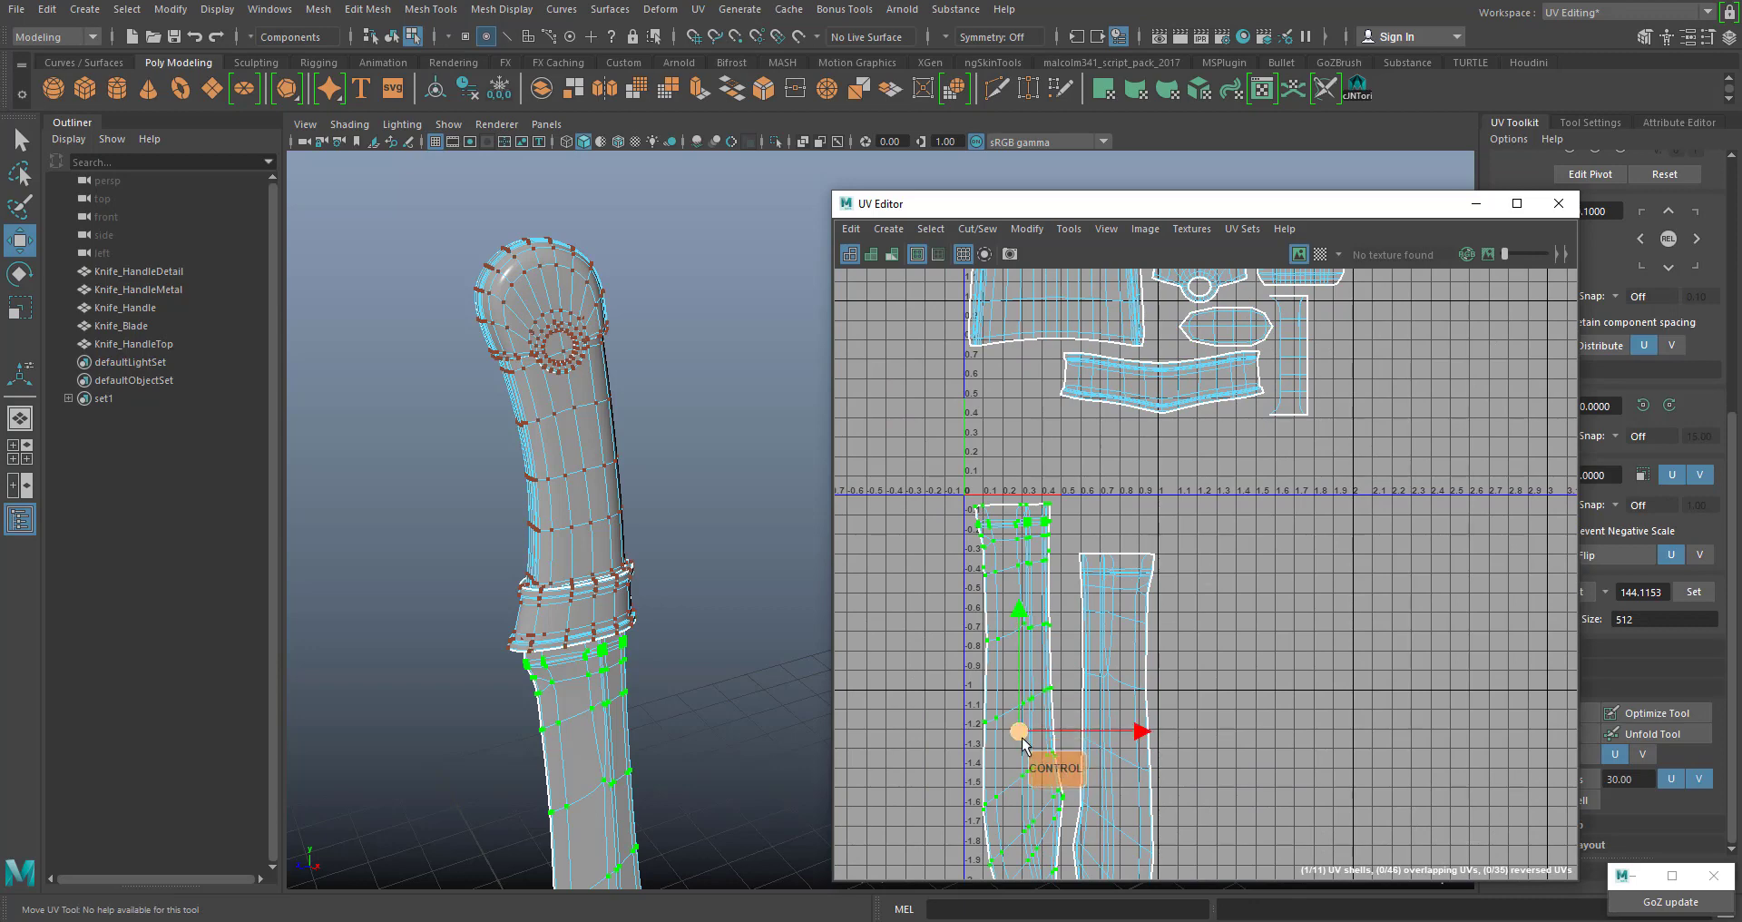
left_click_drag(1023, 744, 1011, 606)
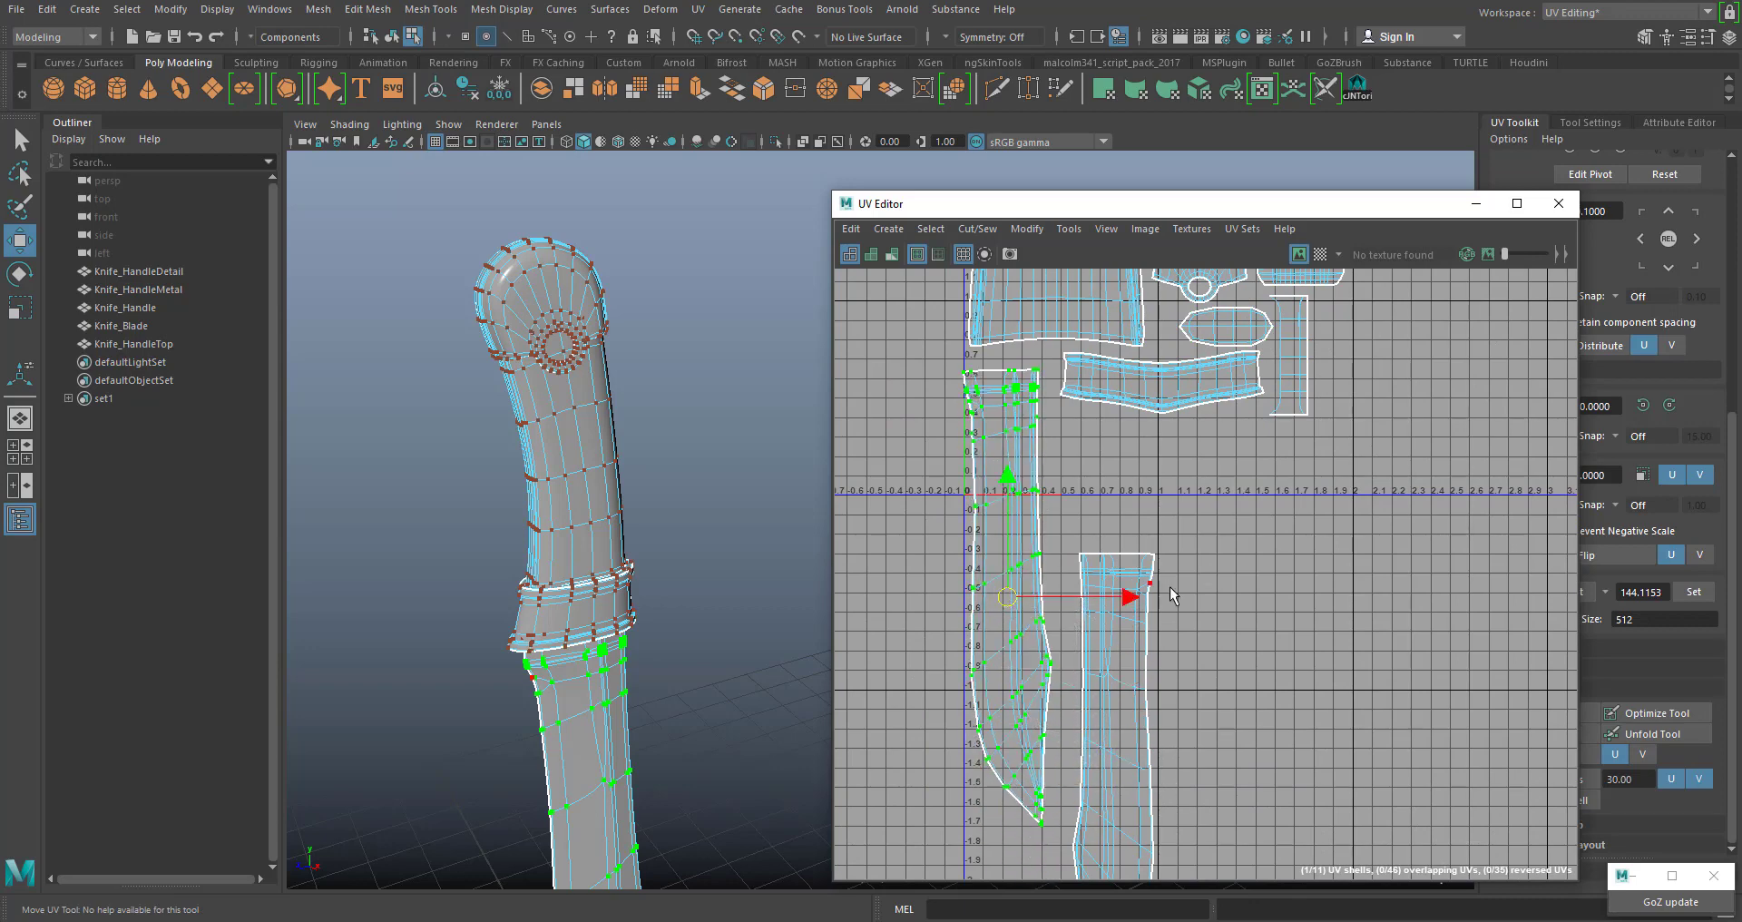
left_click(1151, 617)
right_click_drag(1151, 617, 1141, 776, "ctrl")
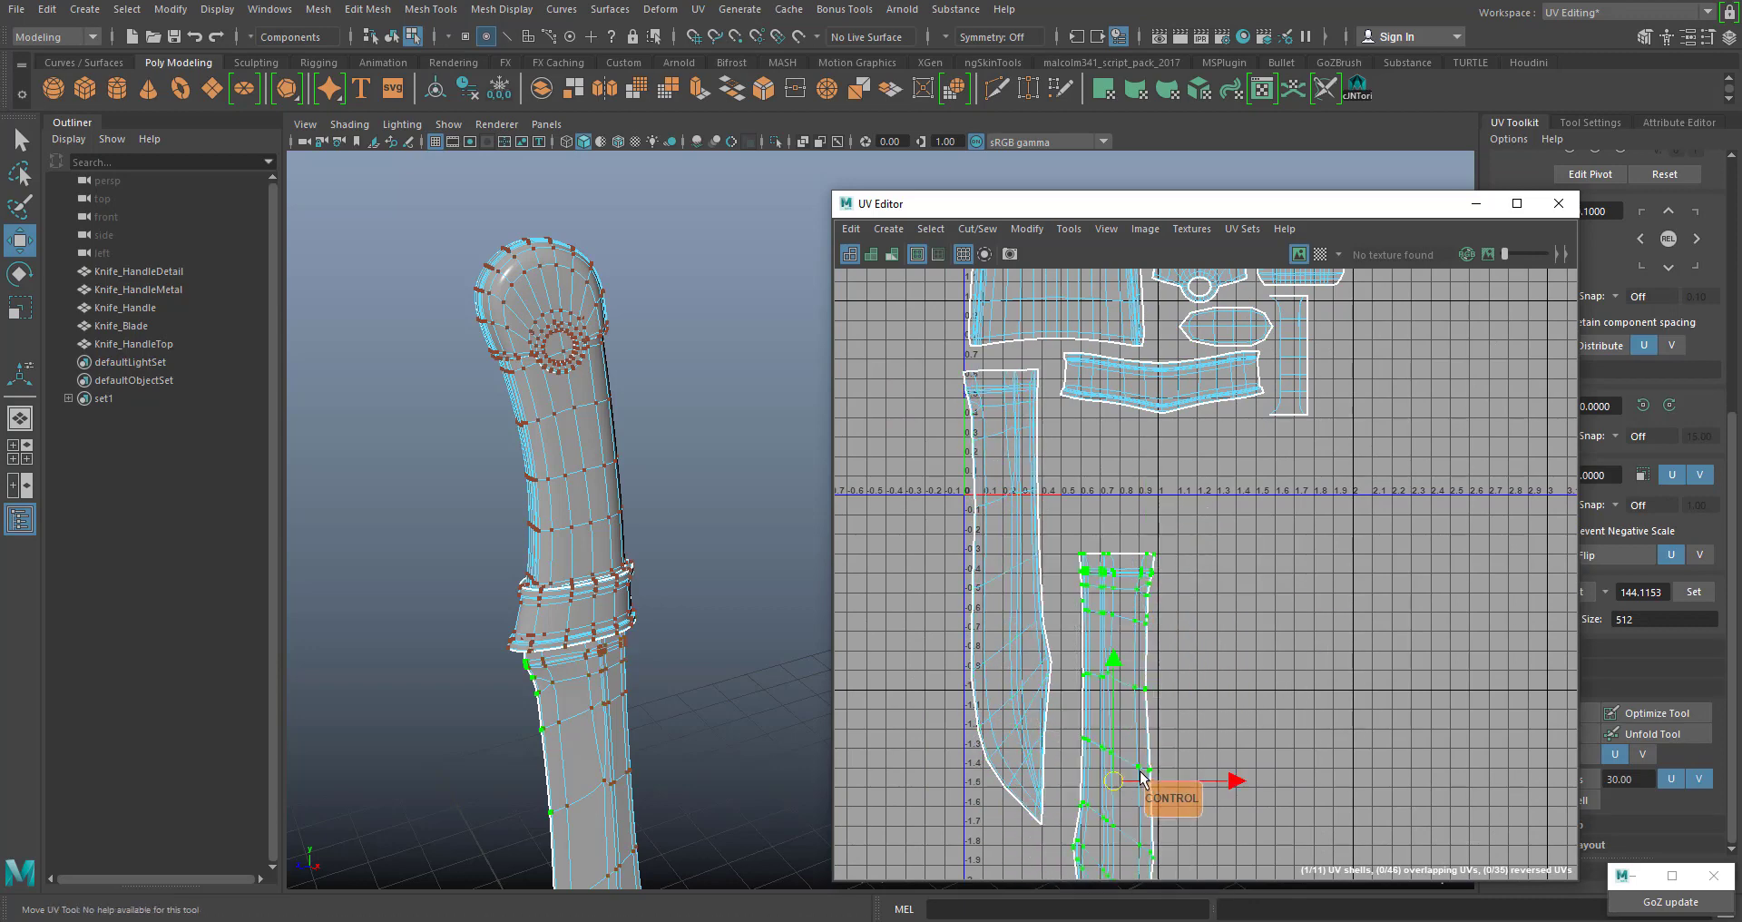
left_click_drag(1120, 782, 1105, 650)
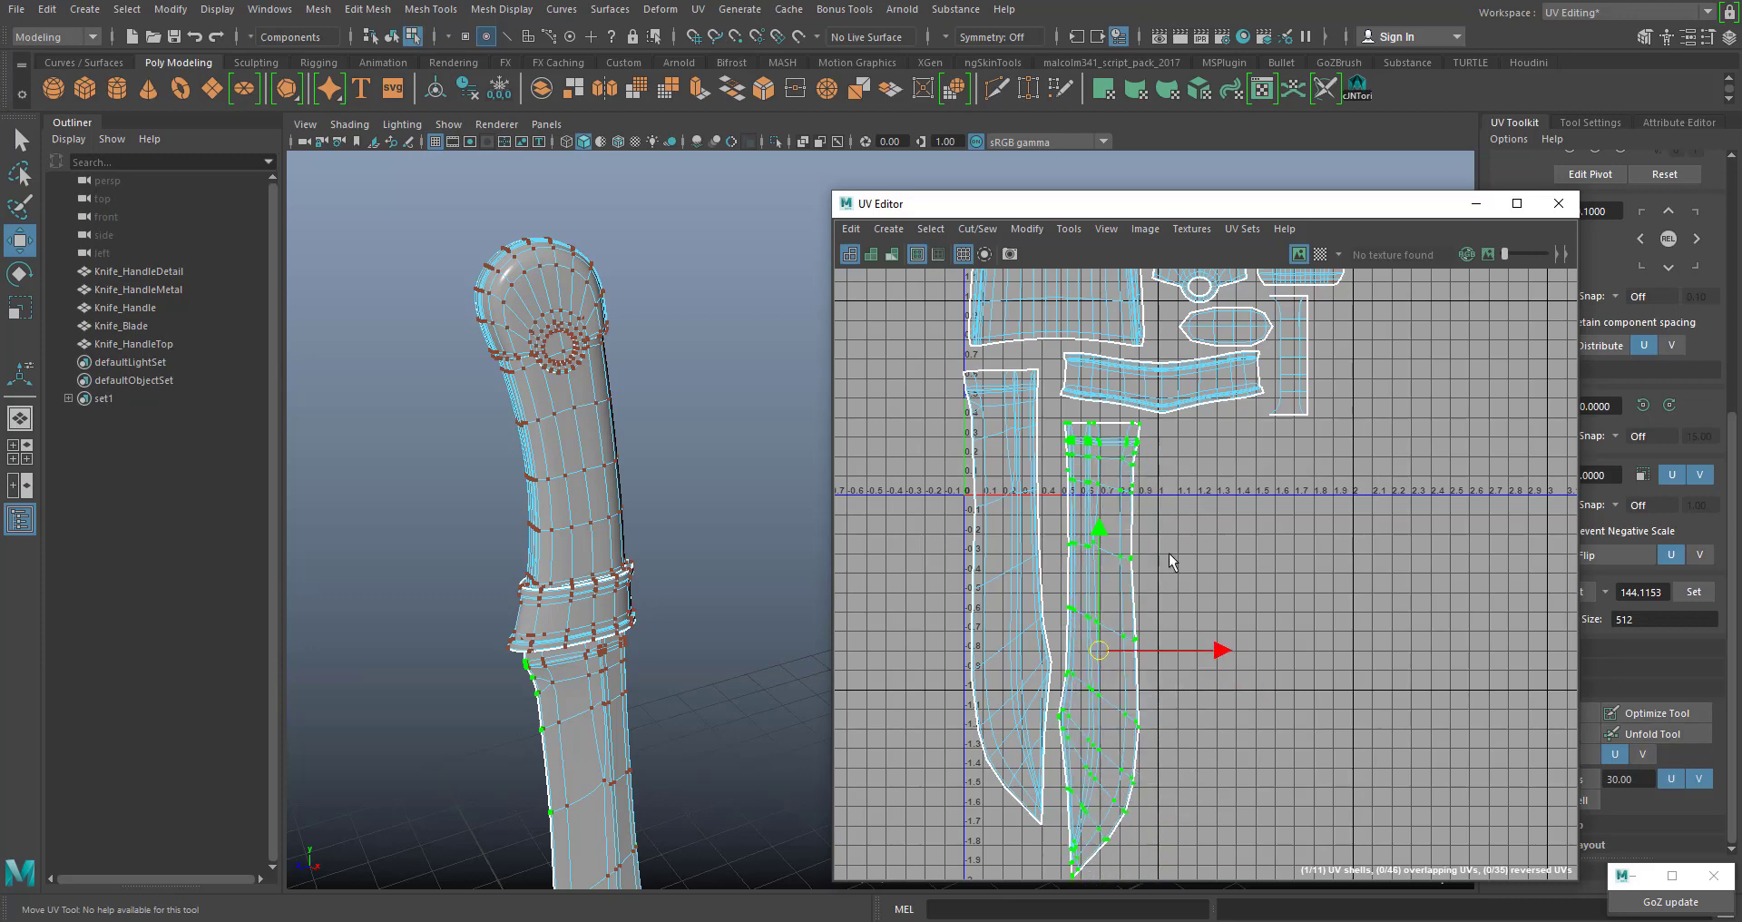
Select all the UV shells, scale them down together uniformly and move the group near the 0–1 tile's origin
scroll(1171, 558, "down", 5)
middle_click_drag(1330, 694, 1276, 723, "alt")
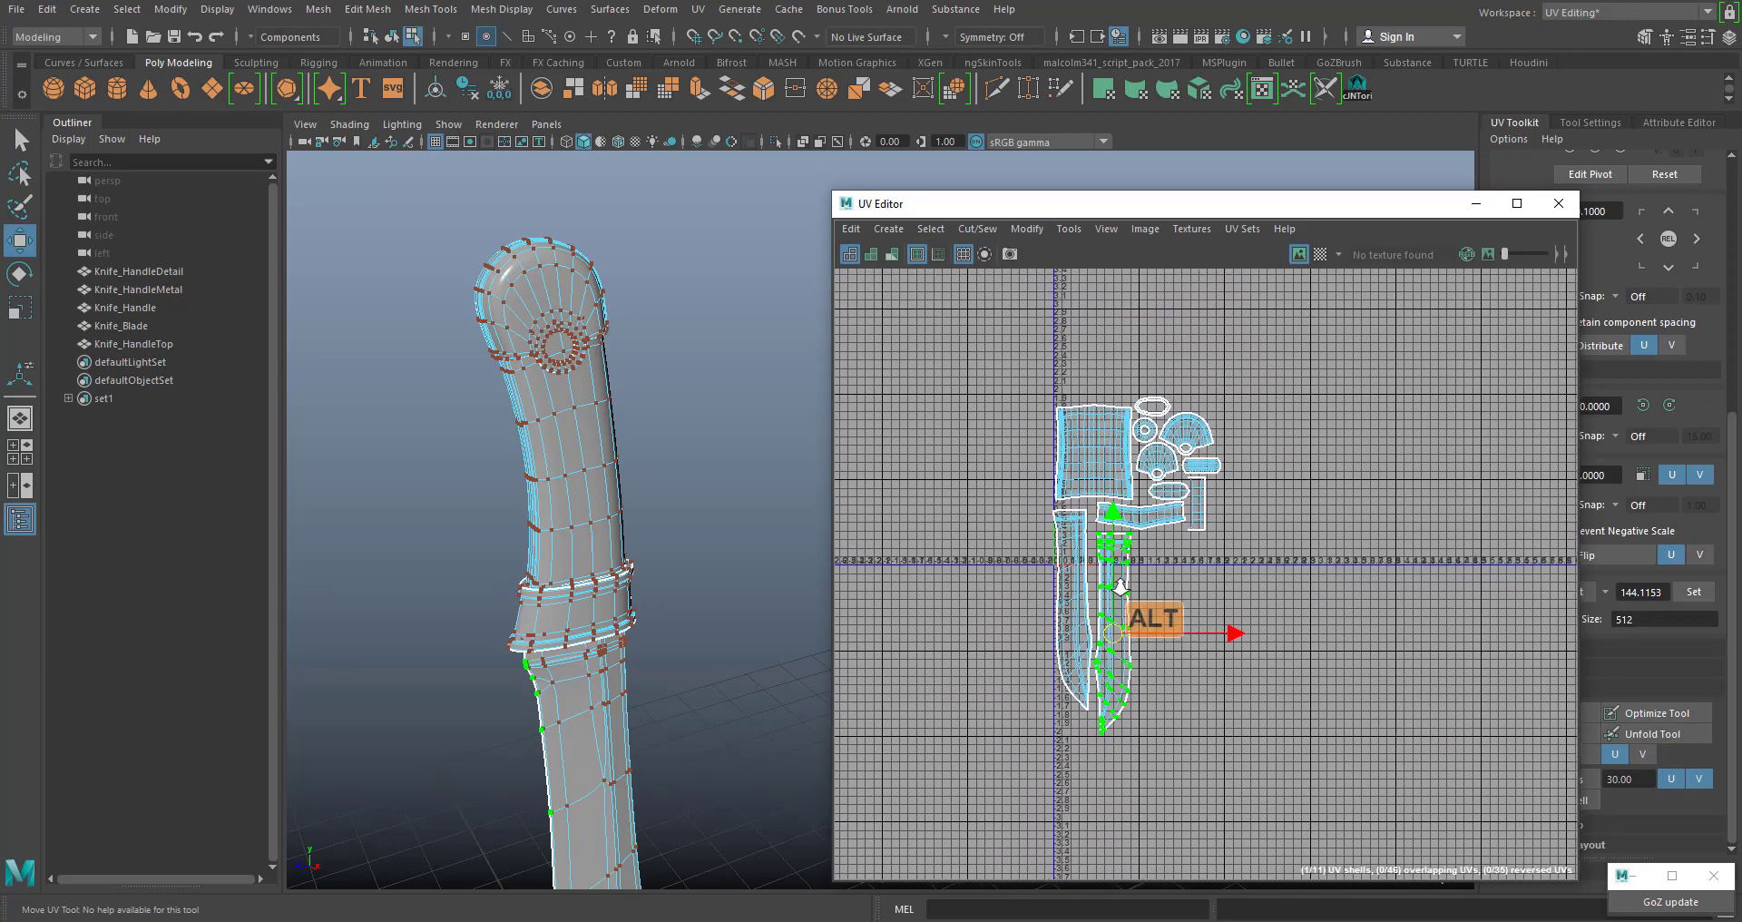
scroll(1120, 585, "up", 4)
scroll(1043, 562, "down", 3)
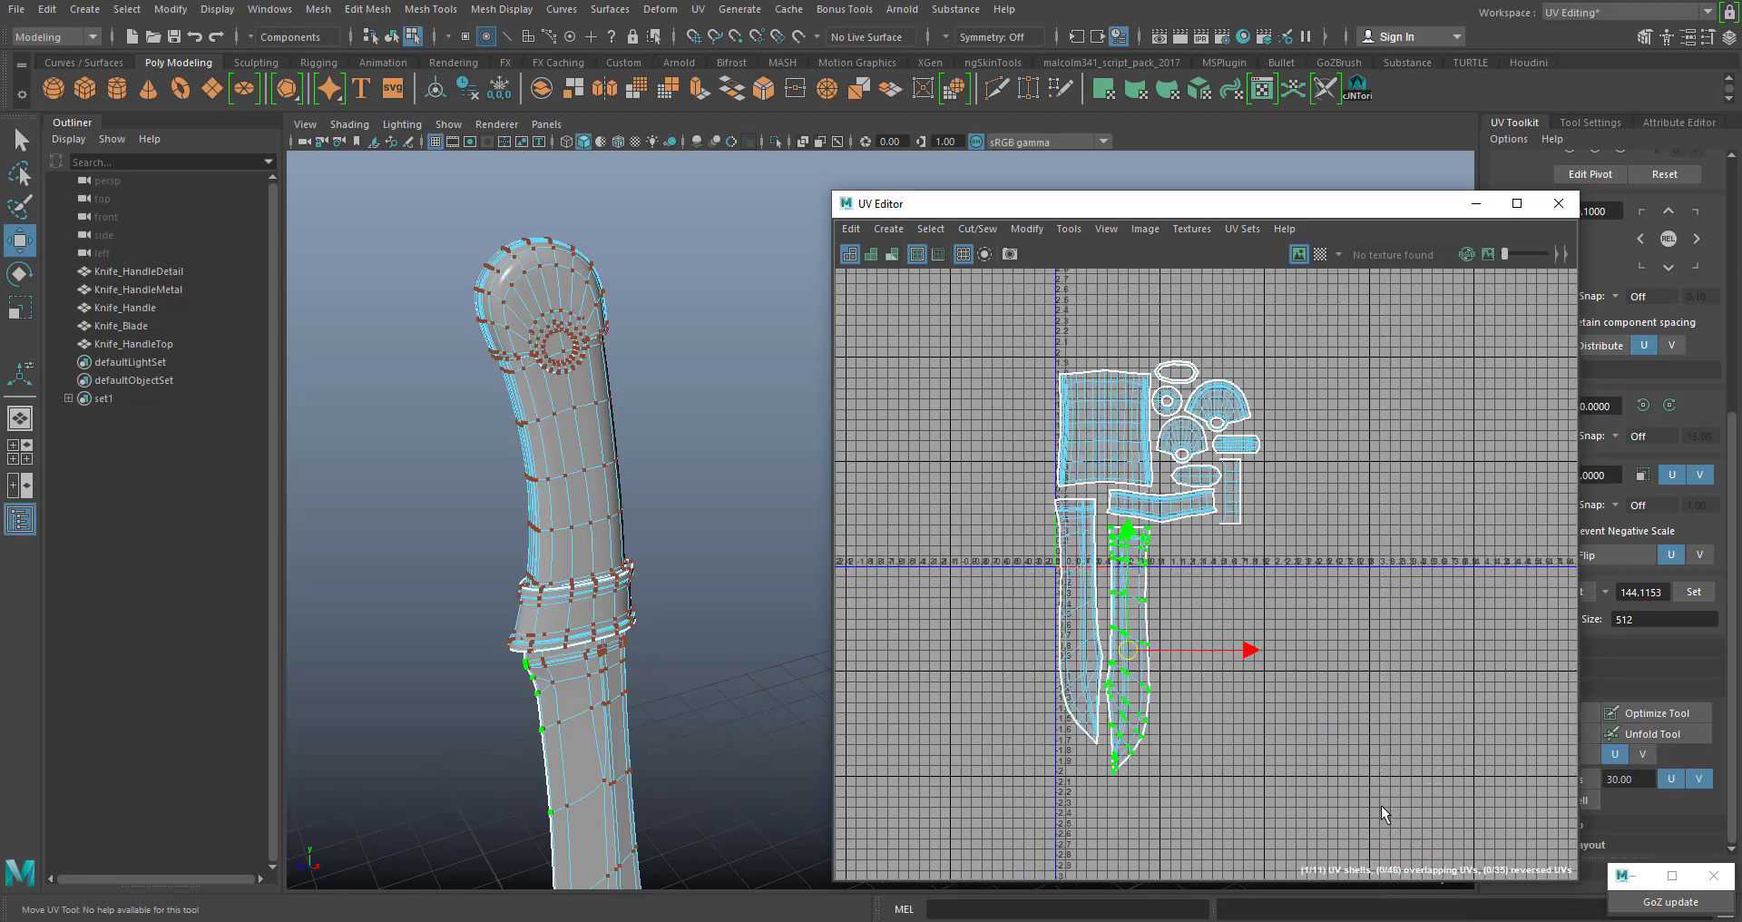
key("ctrl+shift+a")
key("r")
left_click_drag(1170, 595, 1134, 581)
scroll(1142, 555, "up", 3)
left_click_drag(1196, 603, 1051, 526)
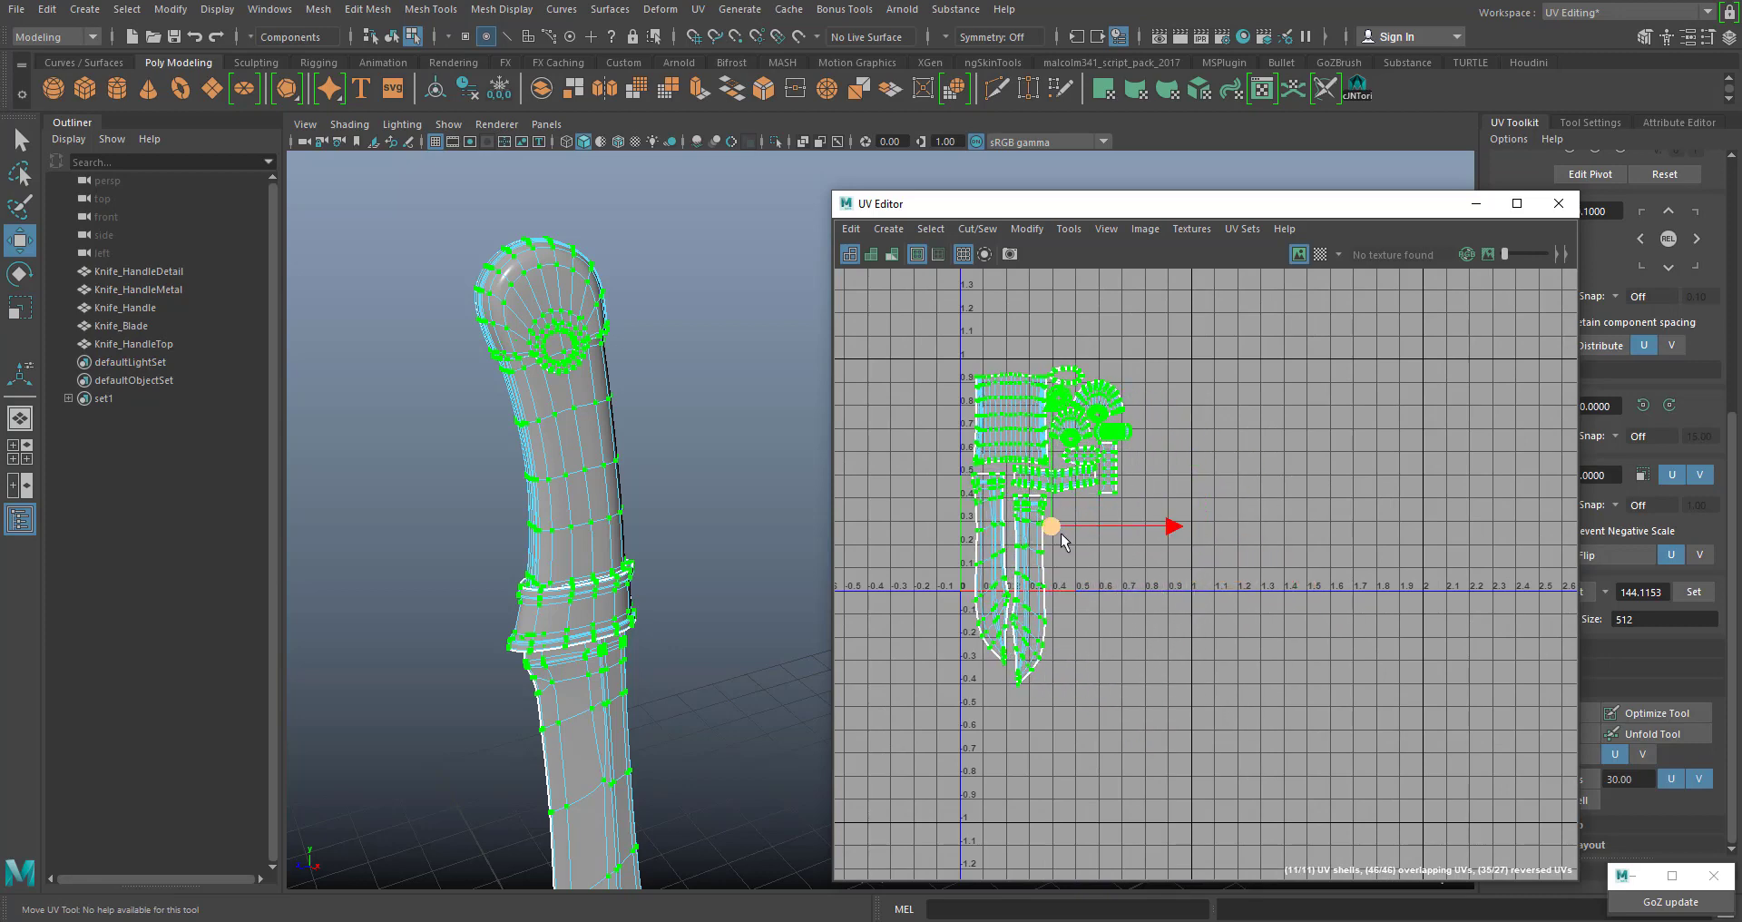
scroll(1057, 537, "up", 3)
middle_click_drag(1104, 543, 1145, 663, "alt")
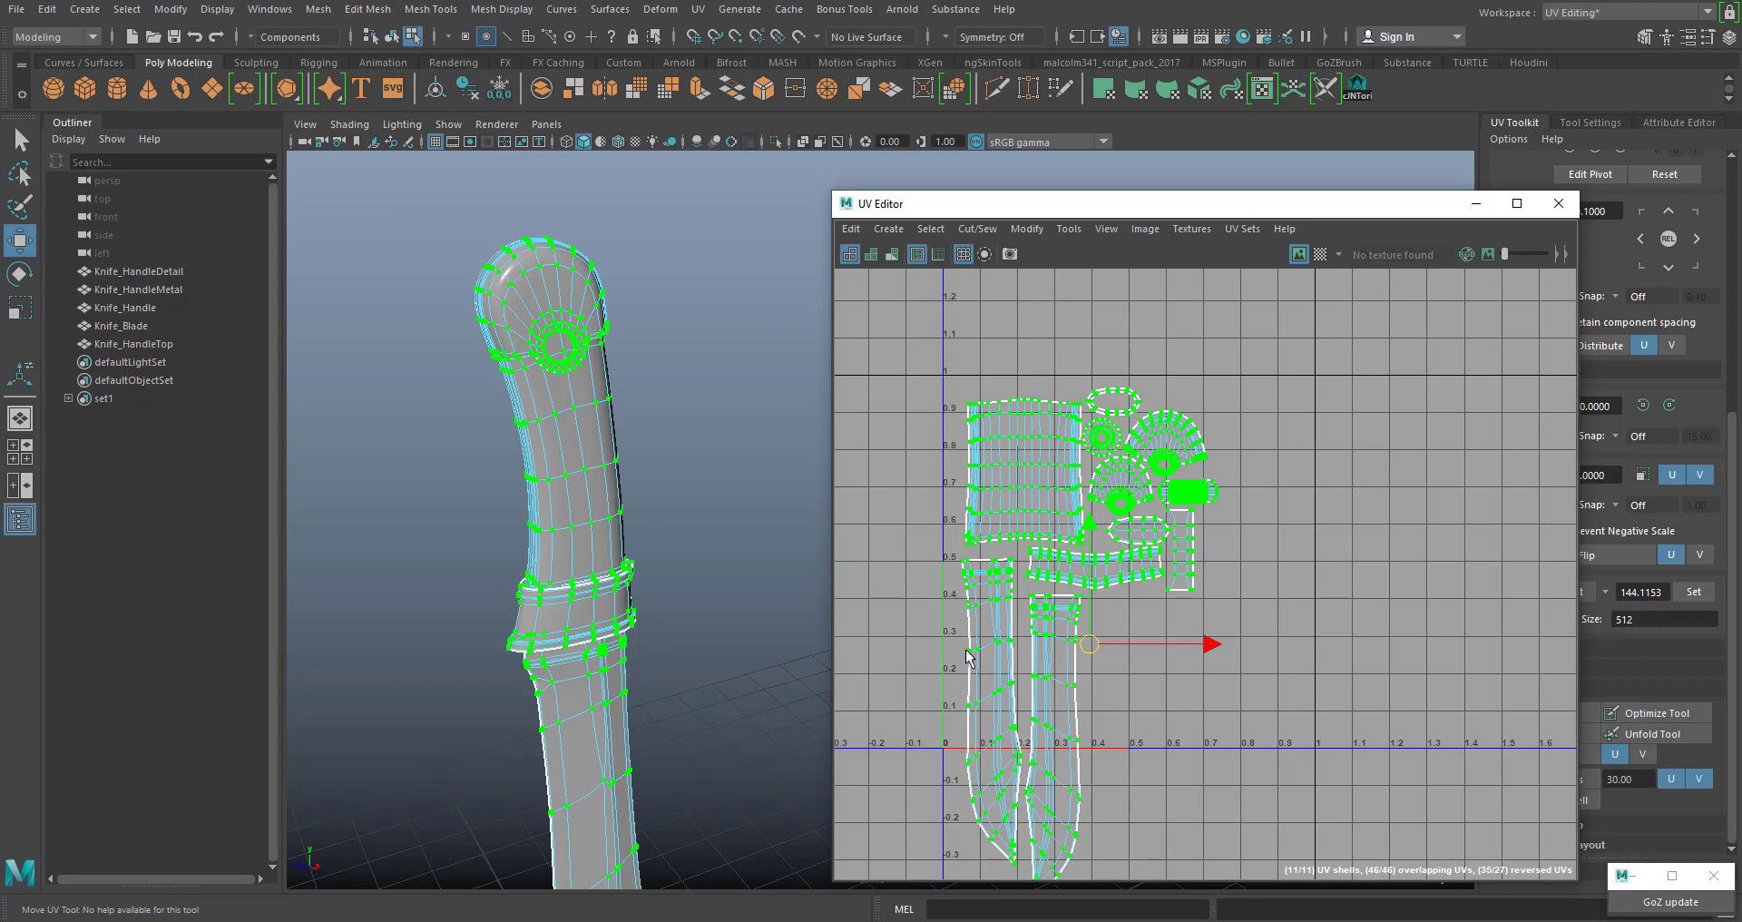
Select both blade shells, move them sideways from under the handle shell and rotate them 90 degrees clockwise
scroll(1248, 678, "down", 3)
middle_click_drag(1213, 694, 1183, 680, "alt")
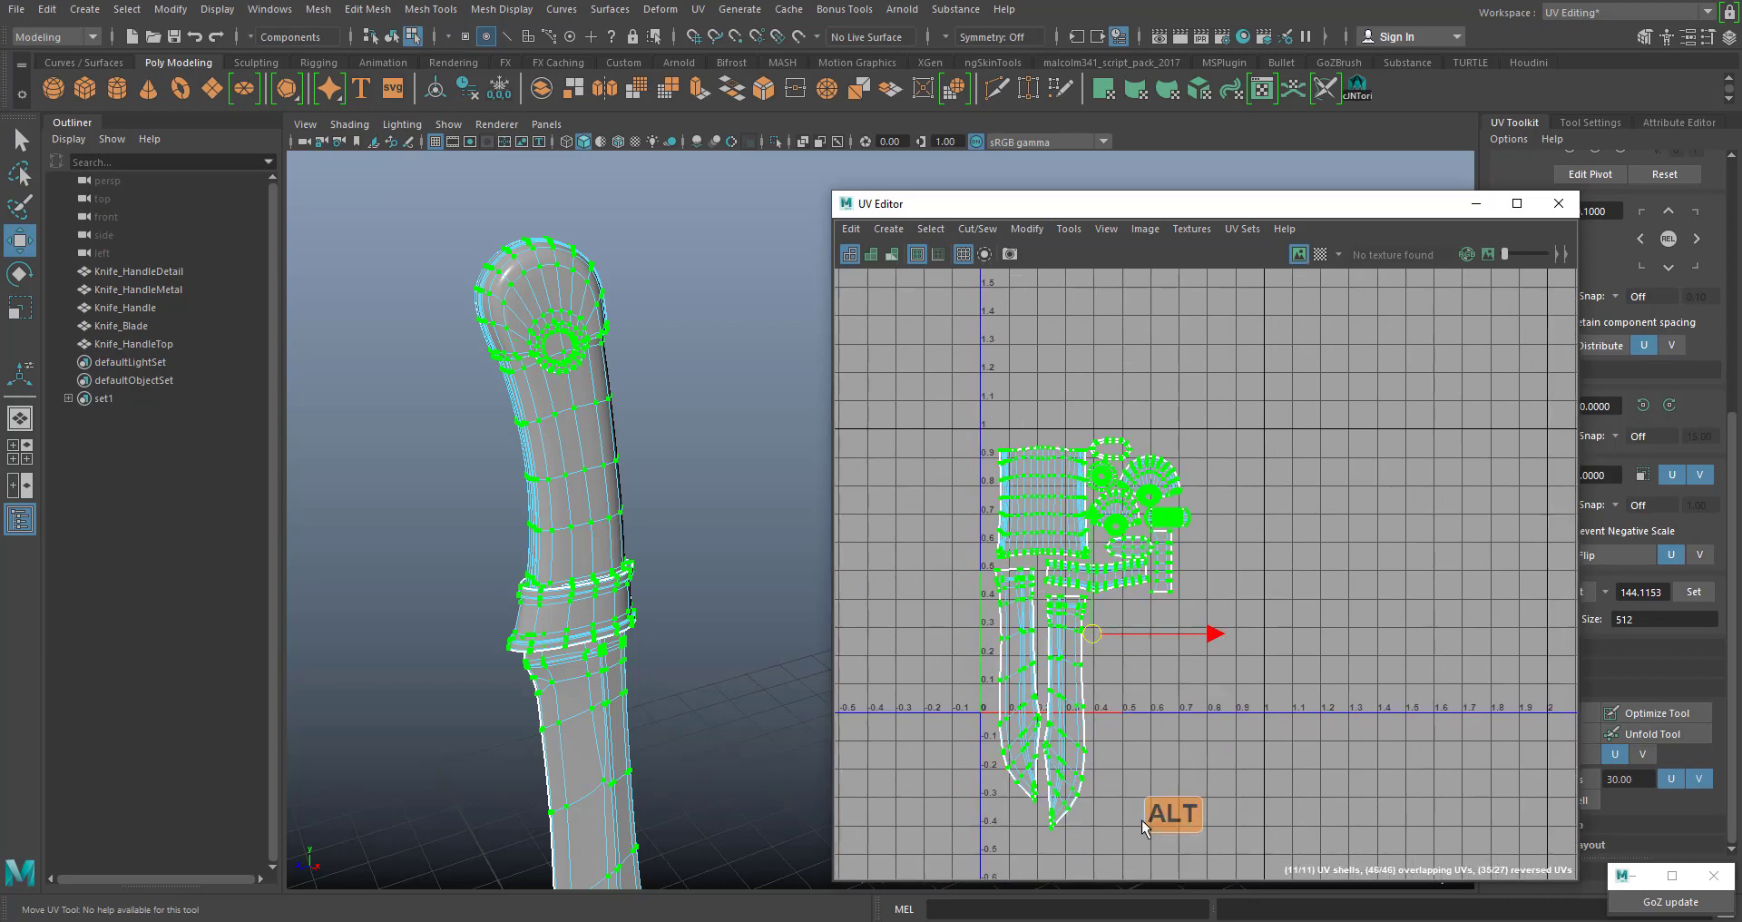
left_click_drag(1123, 855, 997, 775)
right_click_drag(1066, 801, 1230, 719, "ctrl")
left_click_drag(1043, 708, 1137, 721)
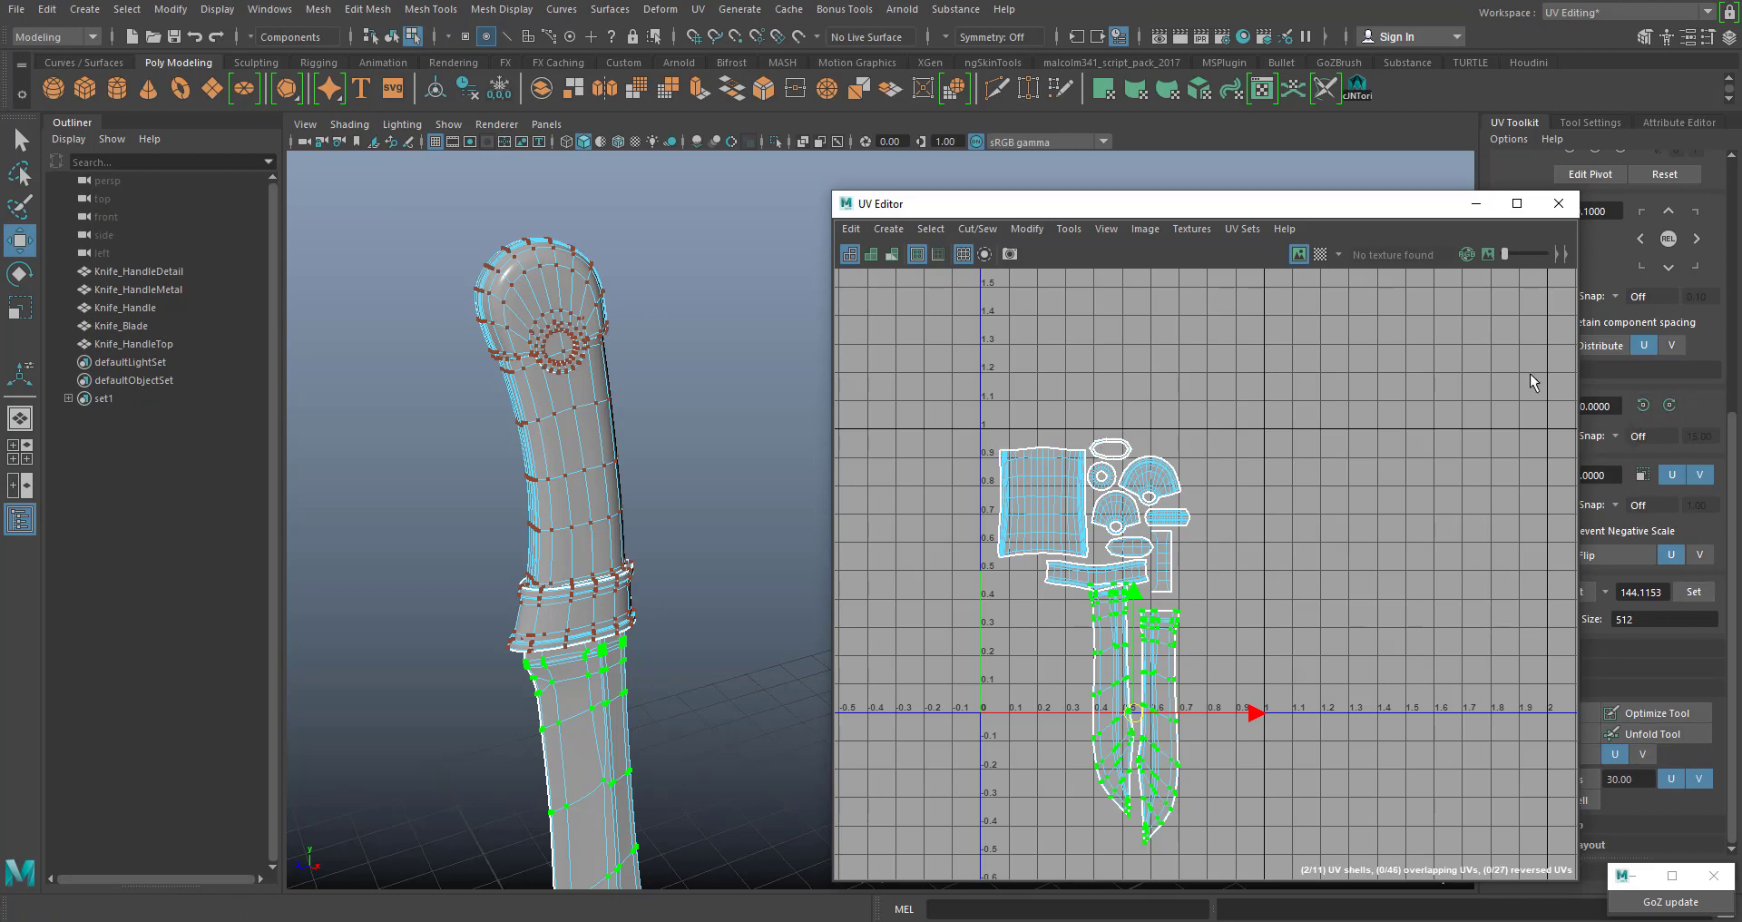
left_click_drag(1360, 216, 1209, 192)
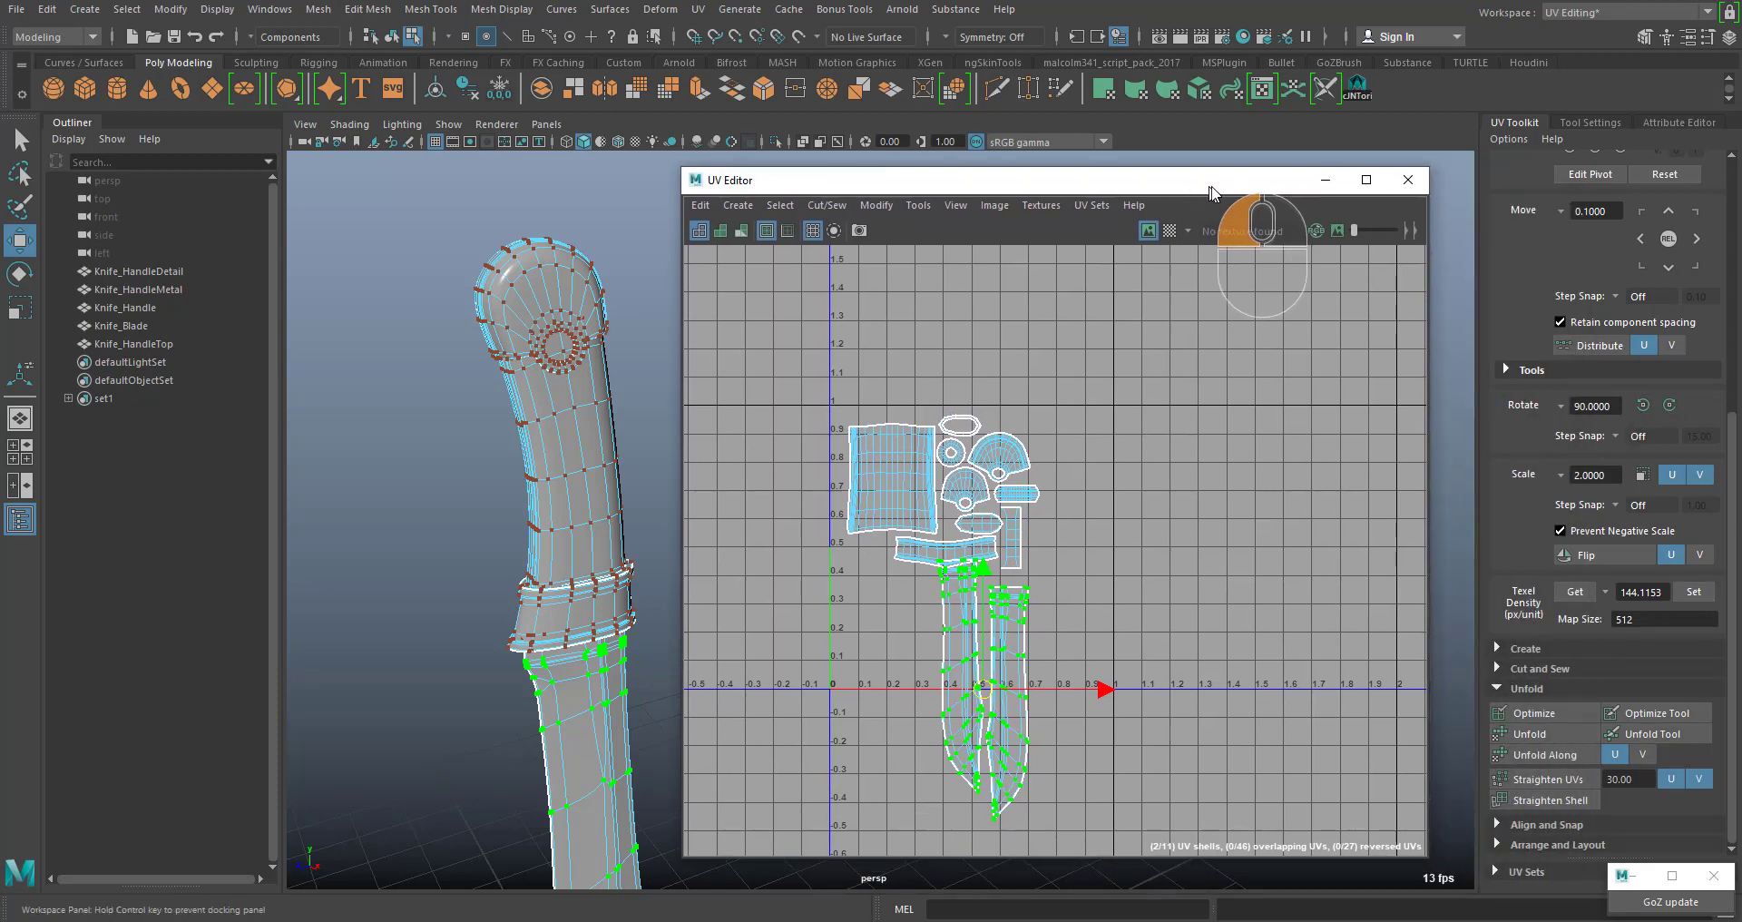
left_click(1667, 407)
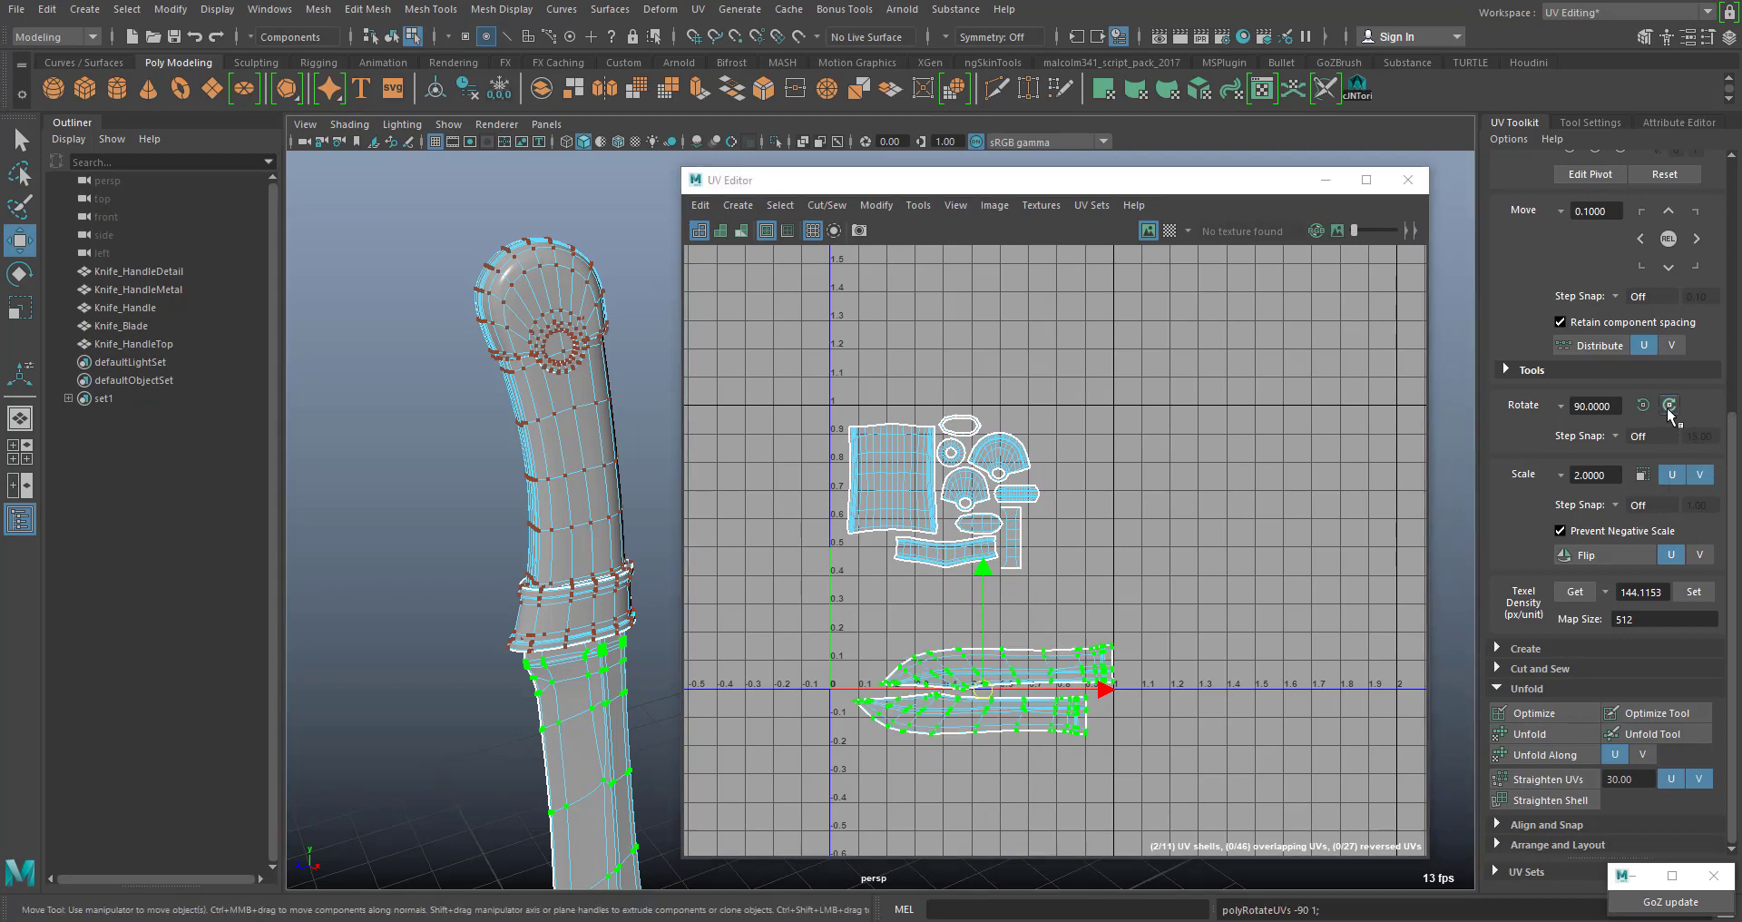
Move the two horizontal blade shells up so they rest just above the 0–1 tile's lower edge
key("w")
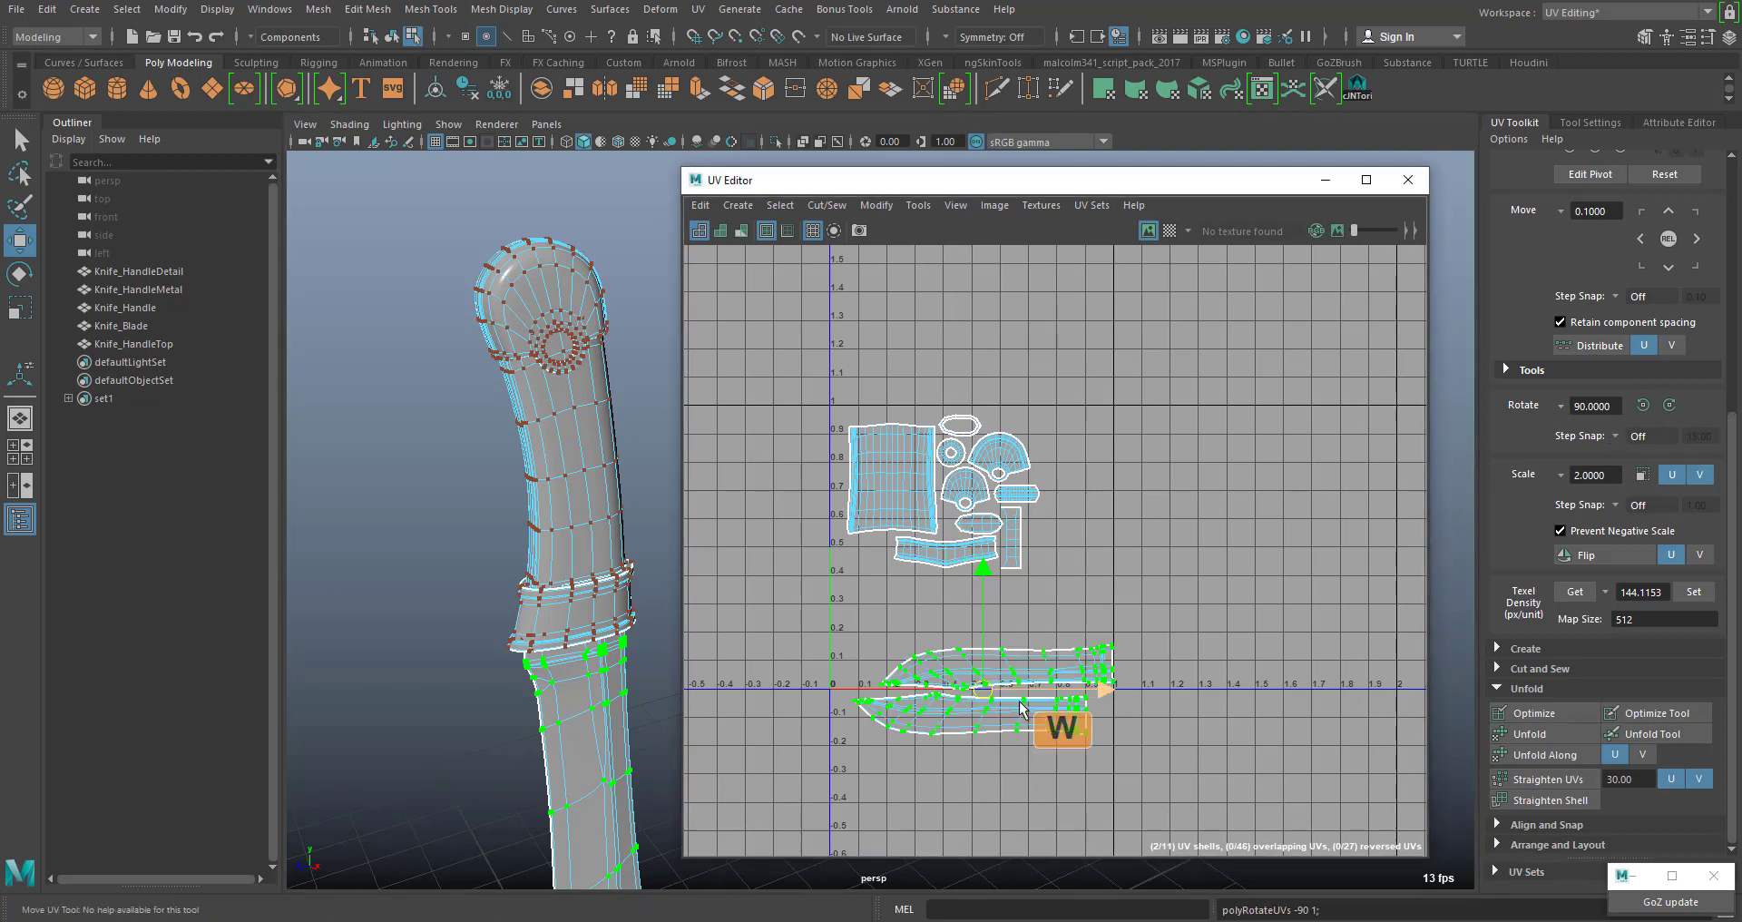
left_click_drag(986, 689, 1010, 646)
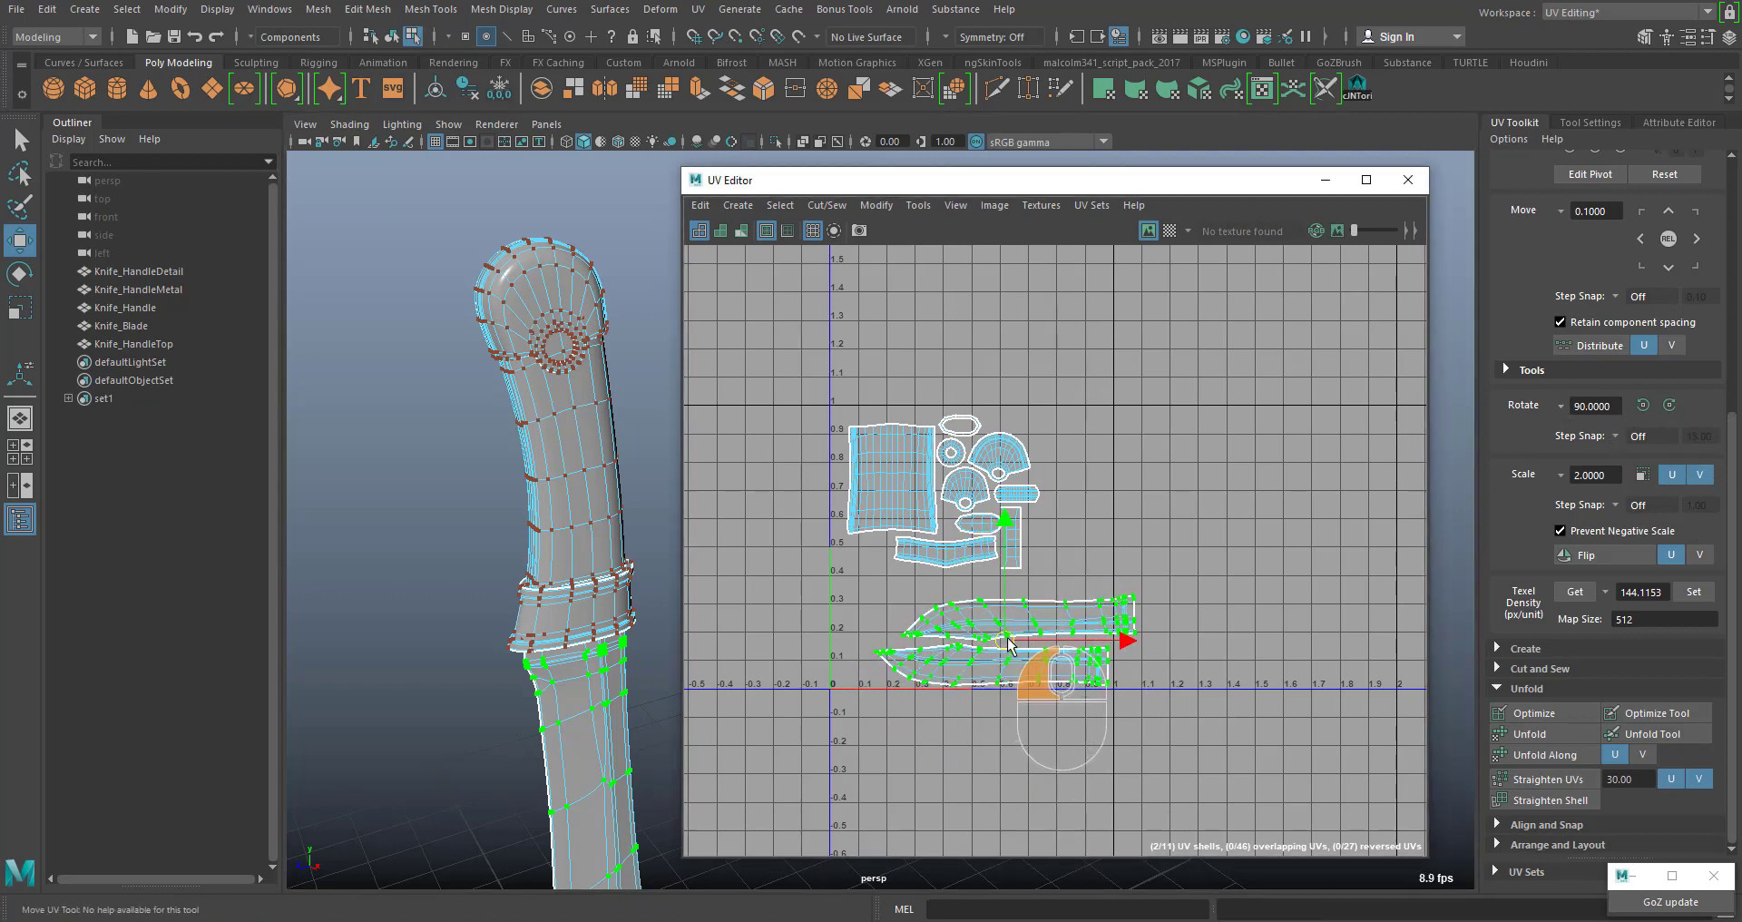
scroll(1147, 697, "up", 3)
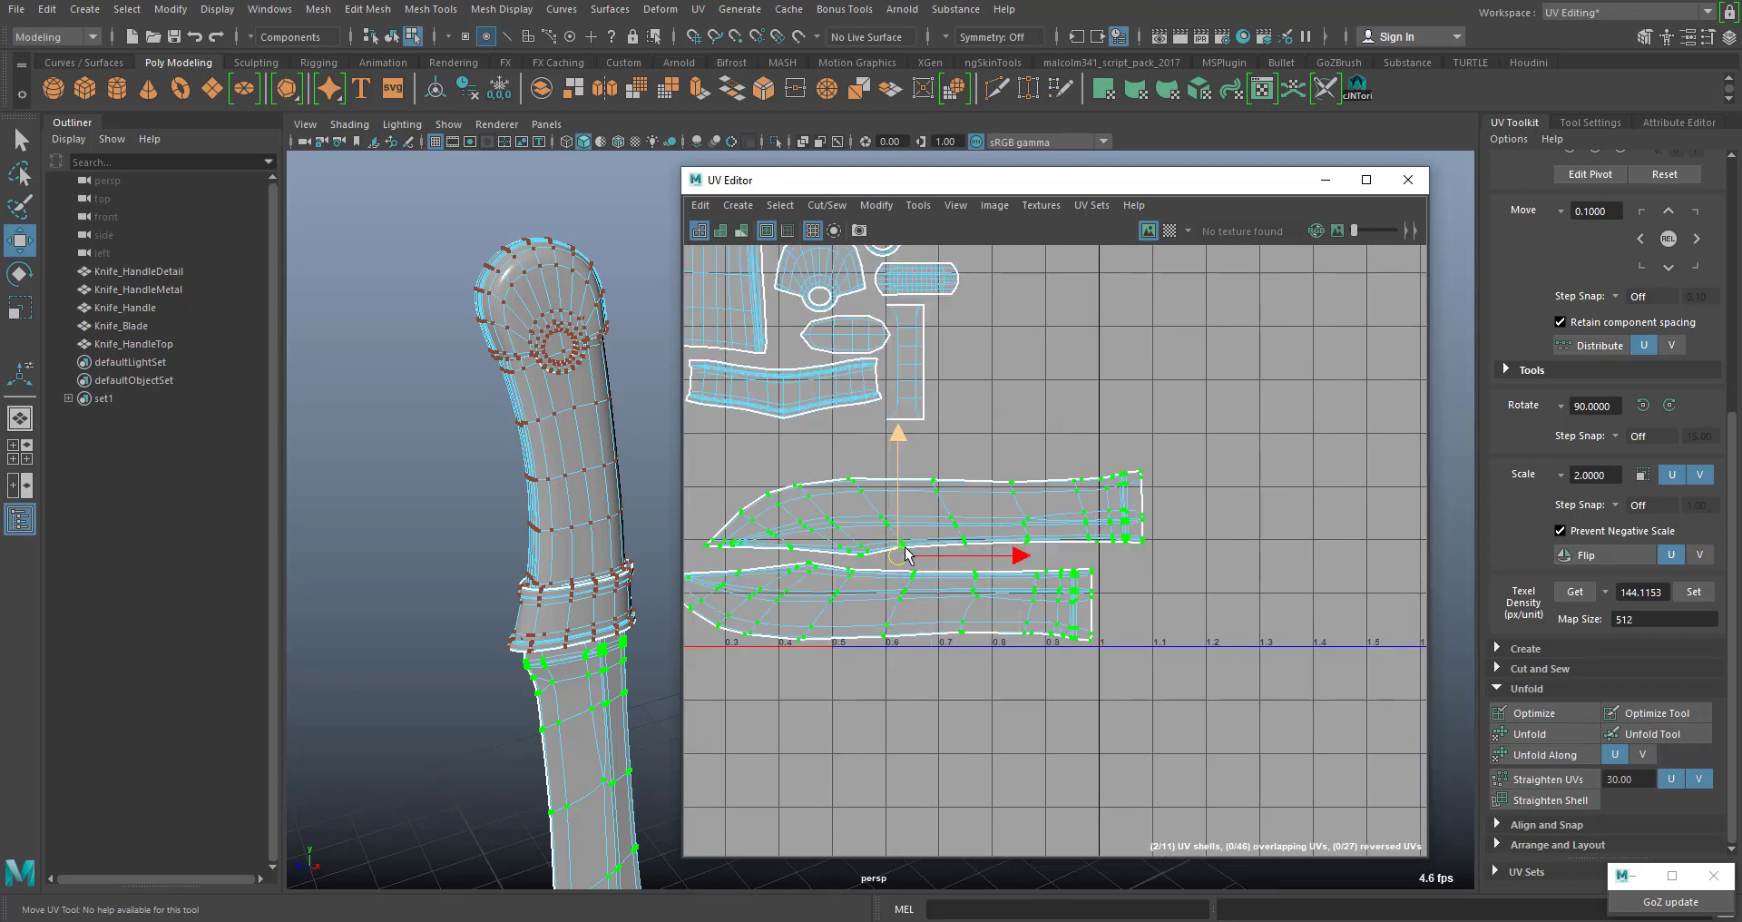
left_click_drag(907, 555, 900, 612)
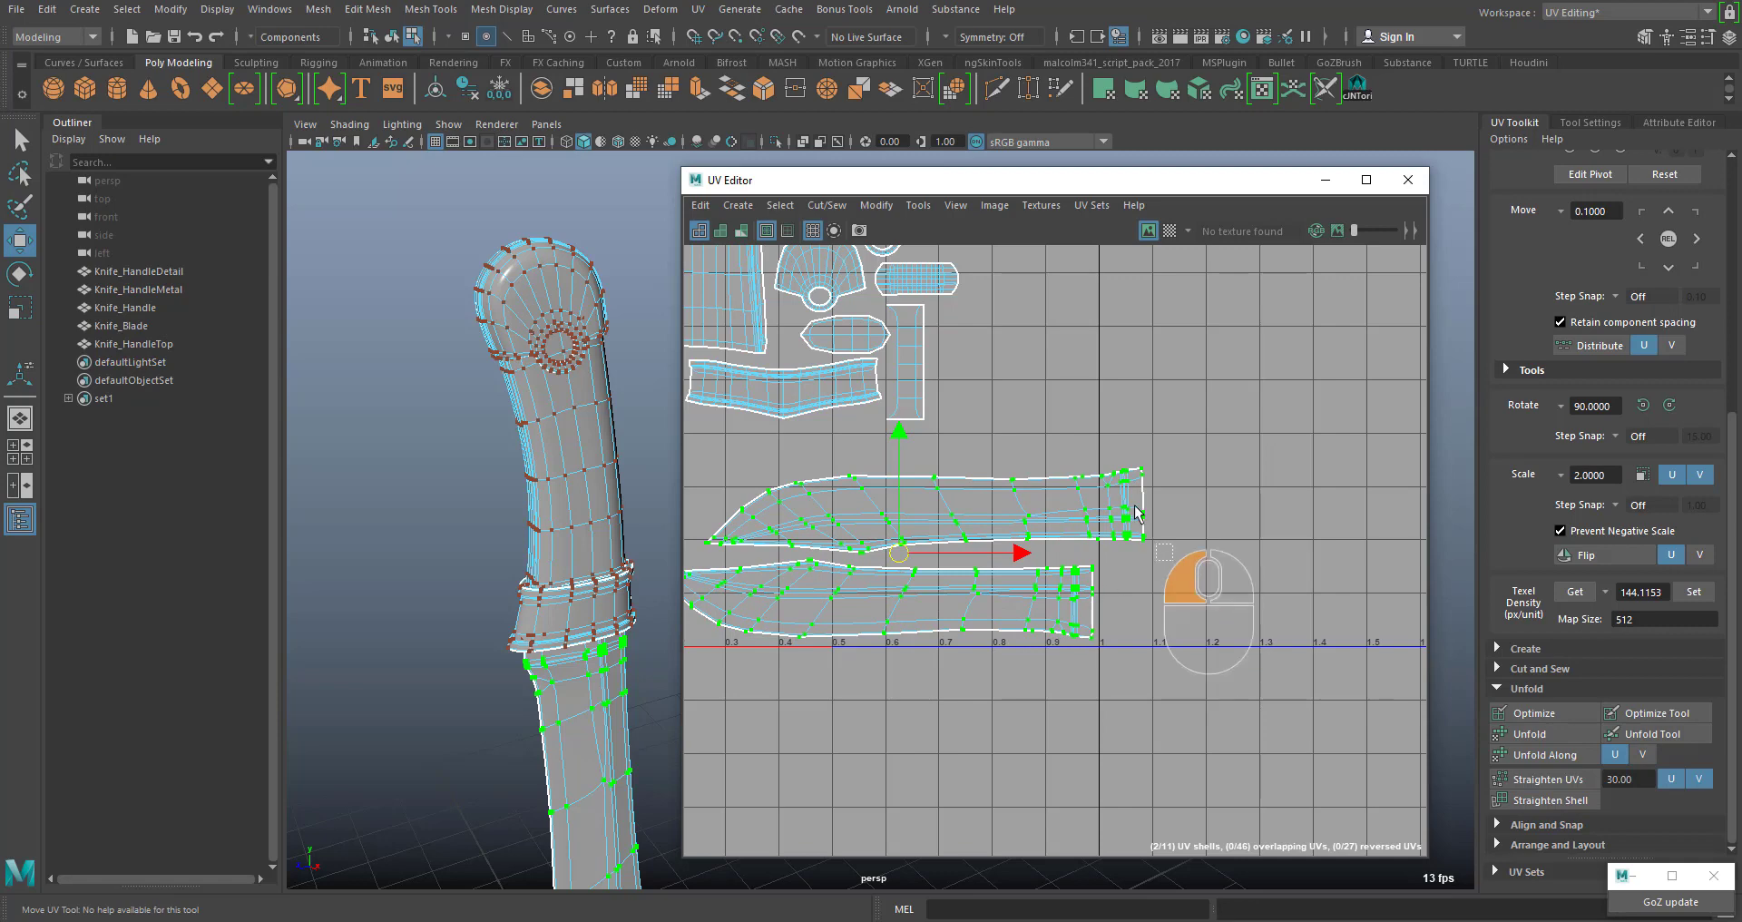
Select only the upper blade shell and move it horizontally until its wide end lines up with the lower blade shell's
left_click_drag(1135, 506, 1114, 450)
right_click_drag(1161, 514, 1205, 536, "ctrl")
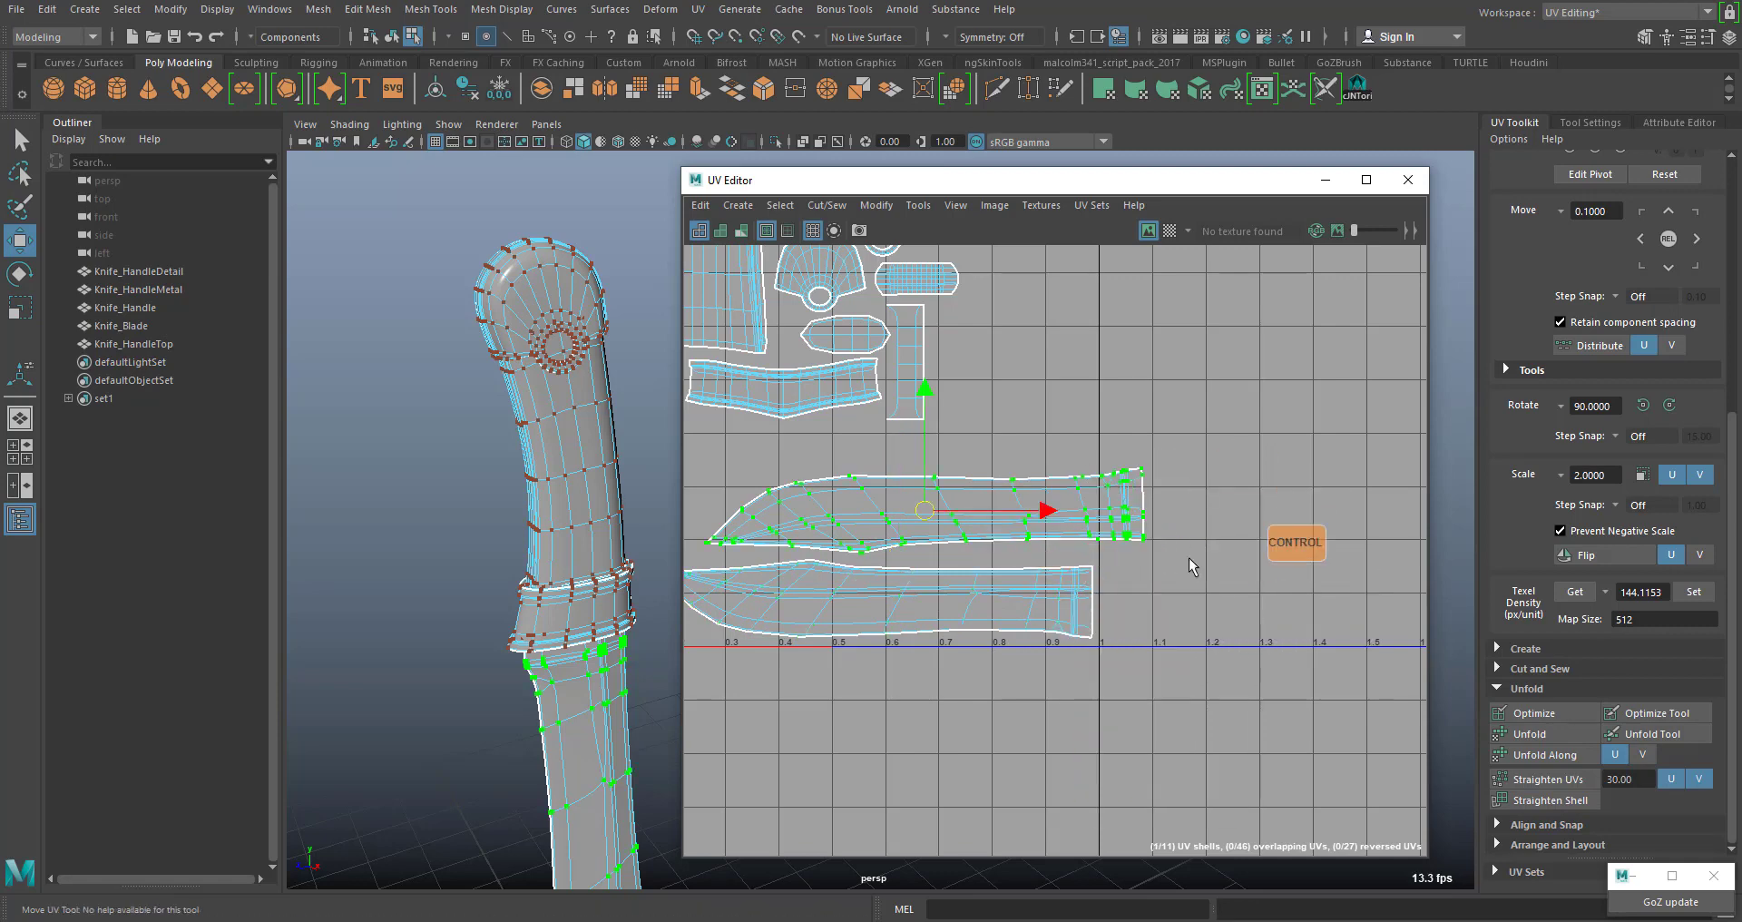
left_click_drag(1044, 510, 995, 514)
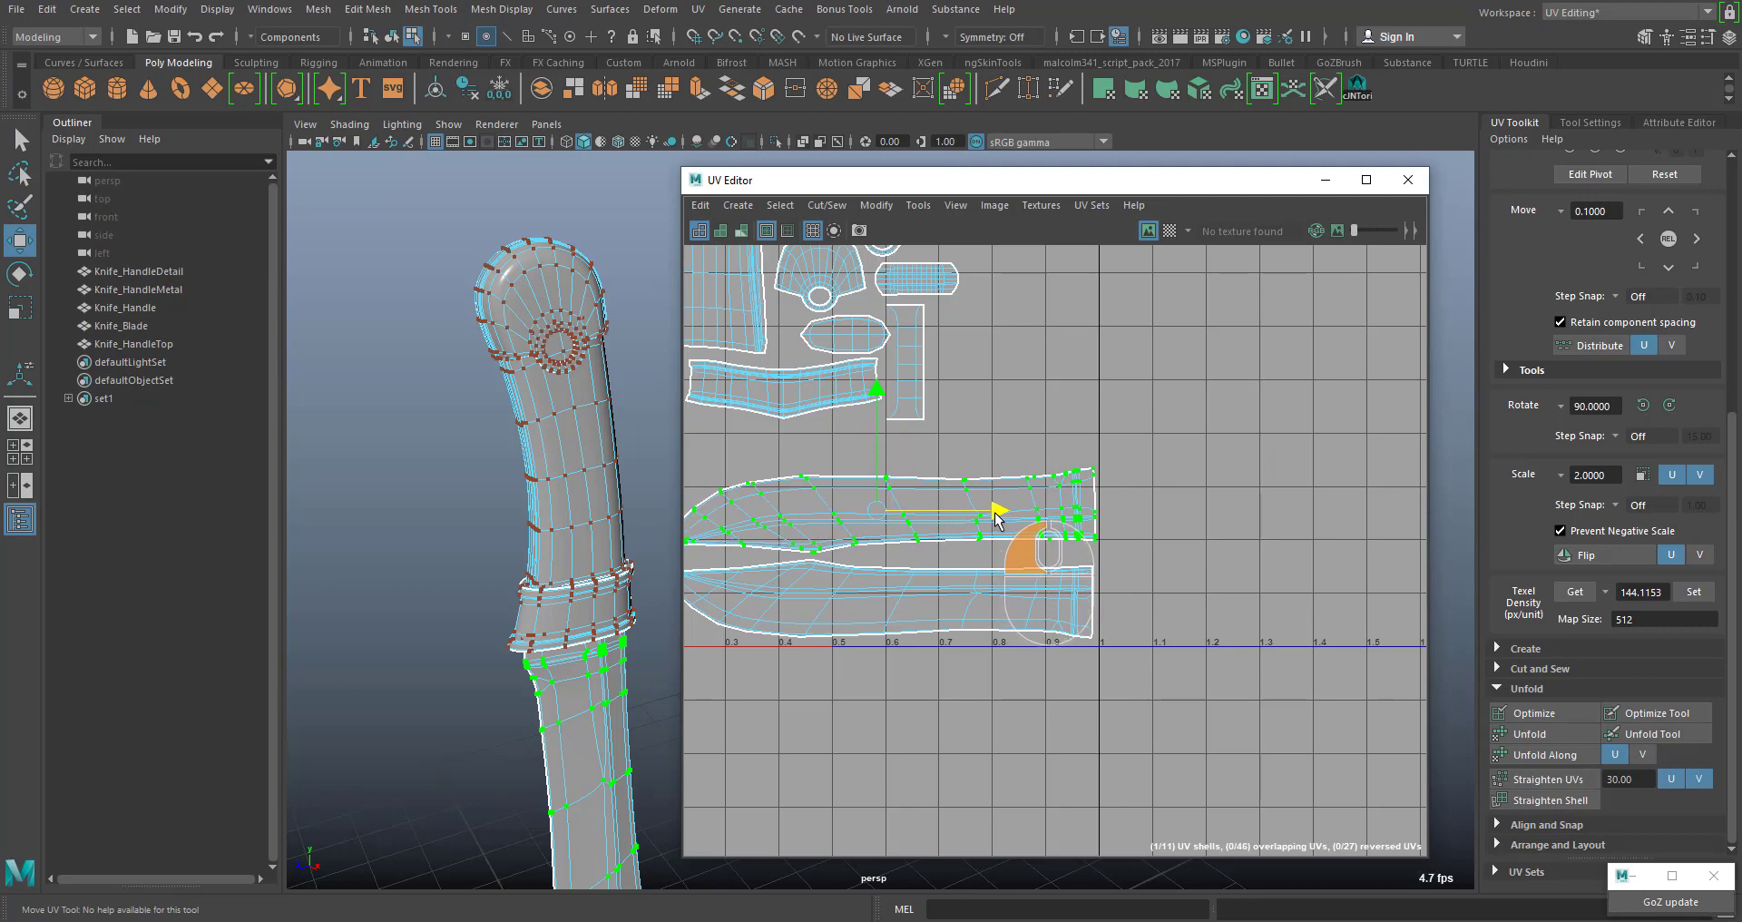
middle_click_drag(1018, 655, 1220, 671, "alt")
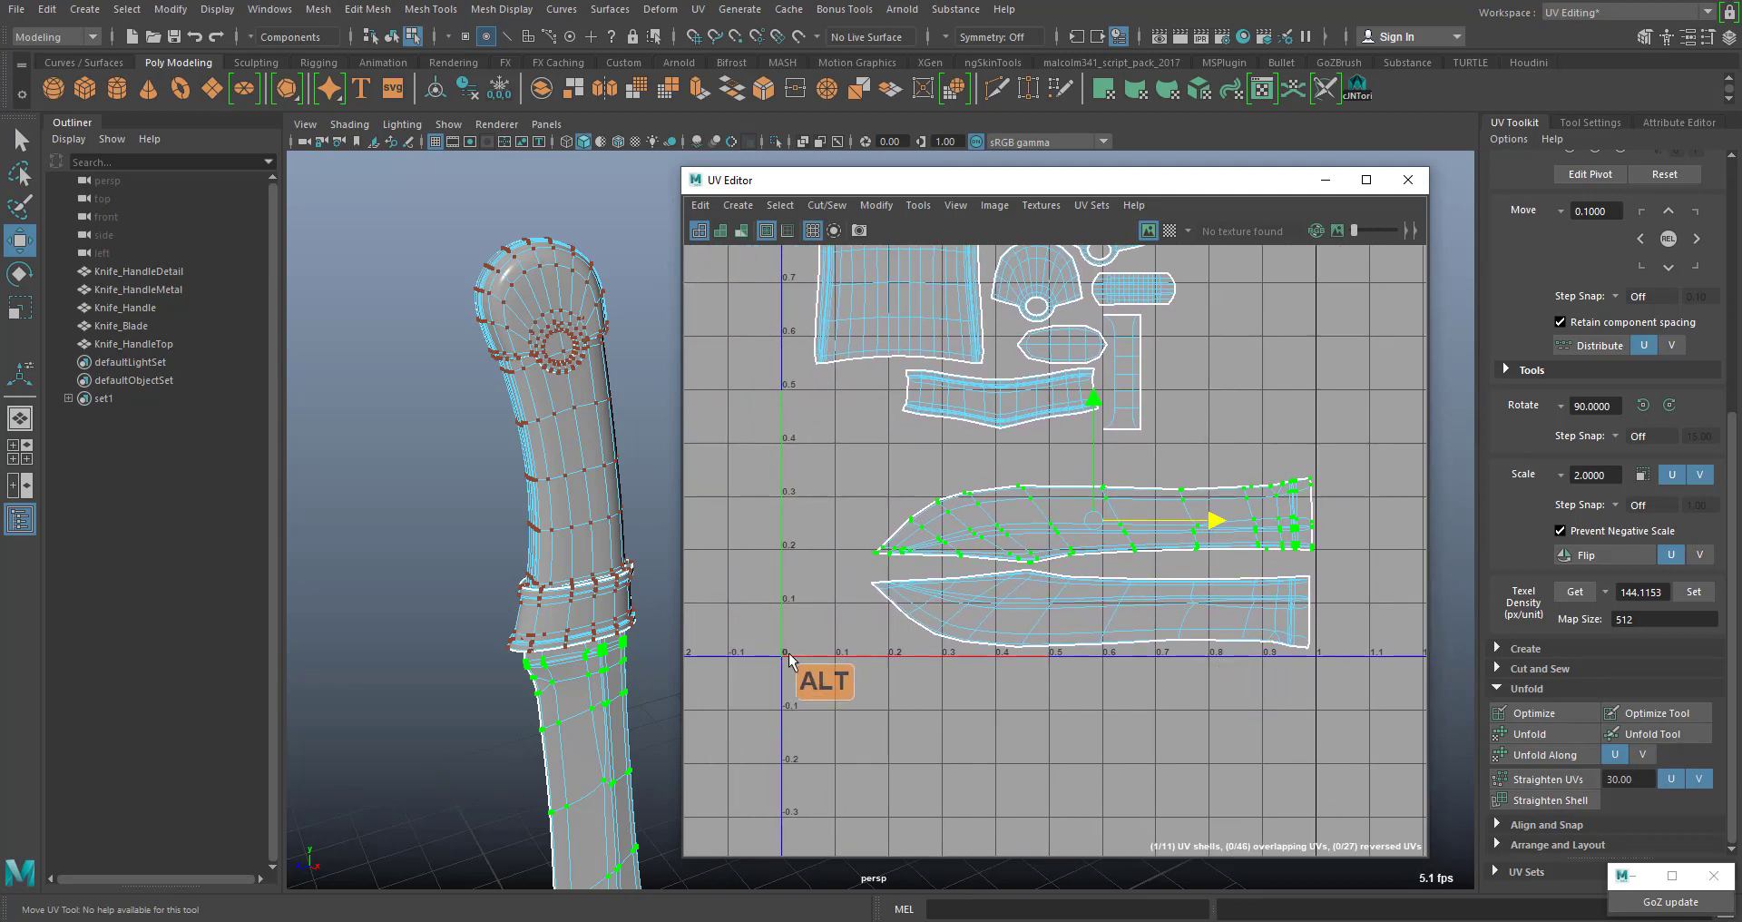
middle_click_drag(836, 521, 896, 697, "alt")
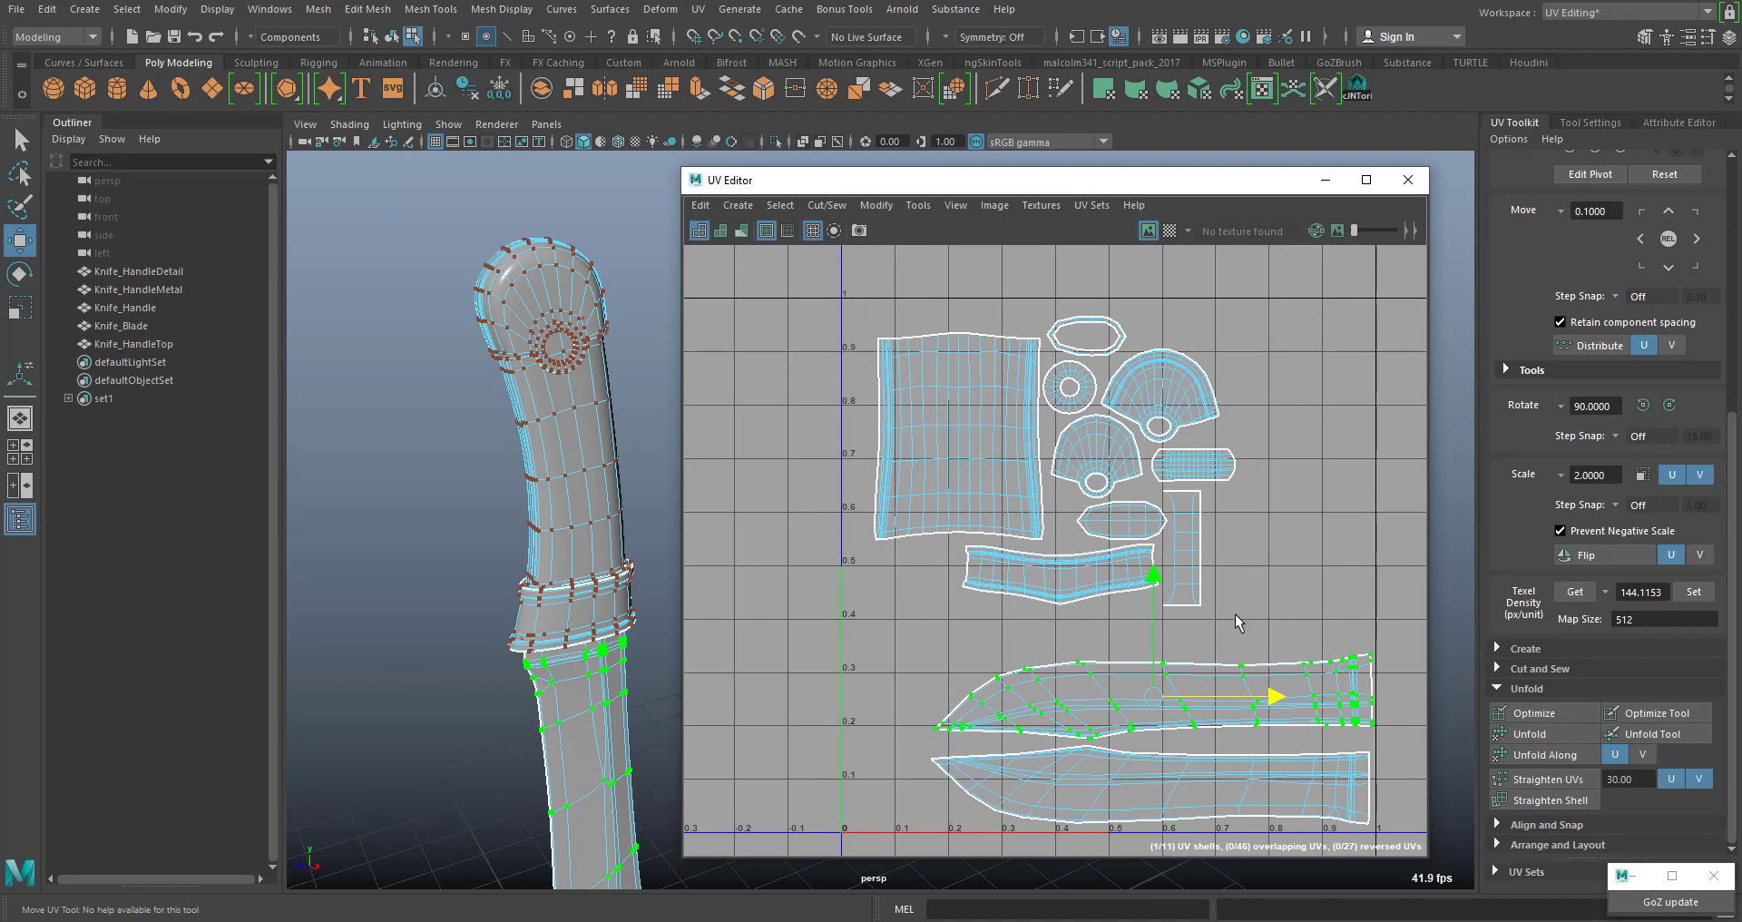
Select the nine handle, collar and detail shells and move them together above the wide end of the blade shells
left_click_drag(1194, 556, 818, 323)
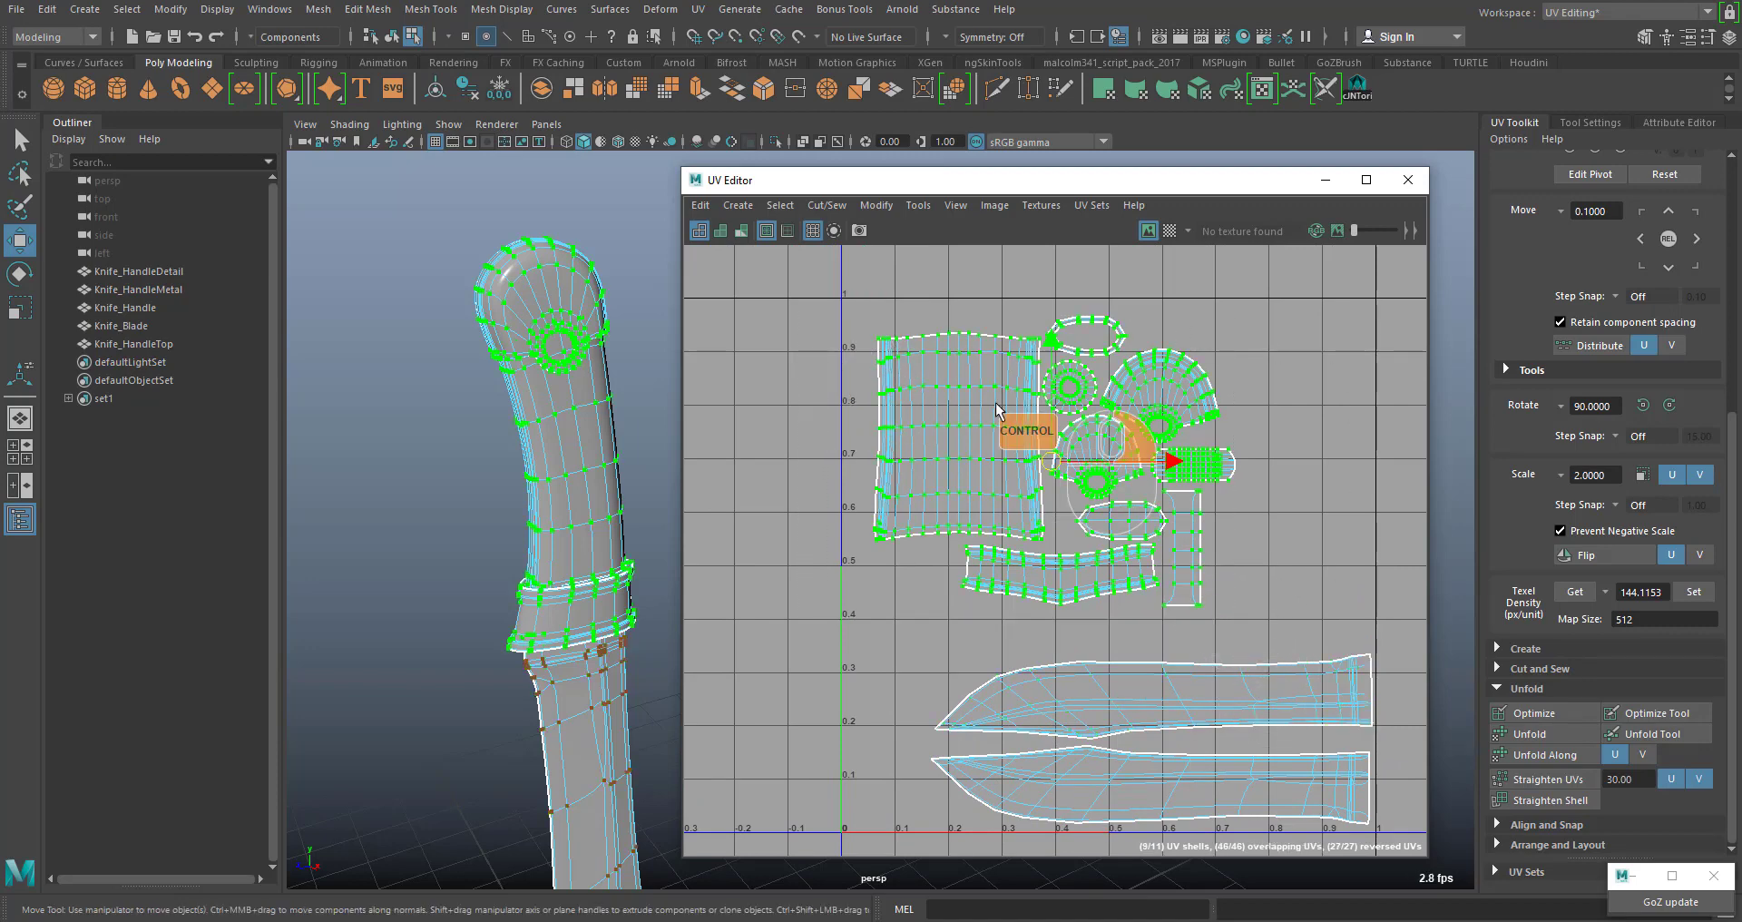
key("w")
middle_click_drag(1060, 464, 1191, 494)
left_click_drag(1190, 489, 1206, 482)
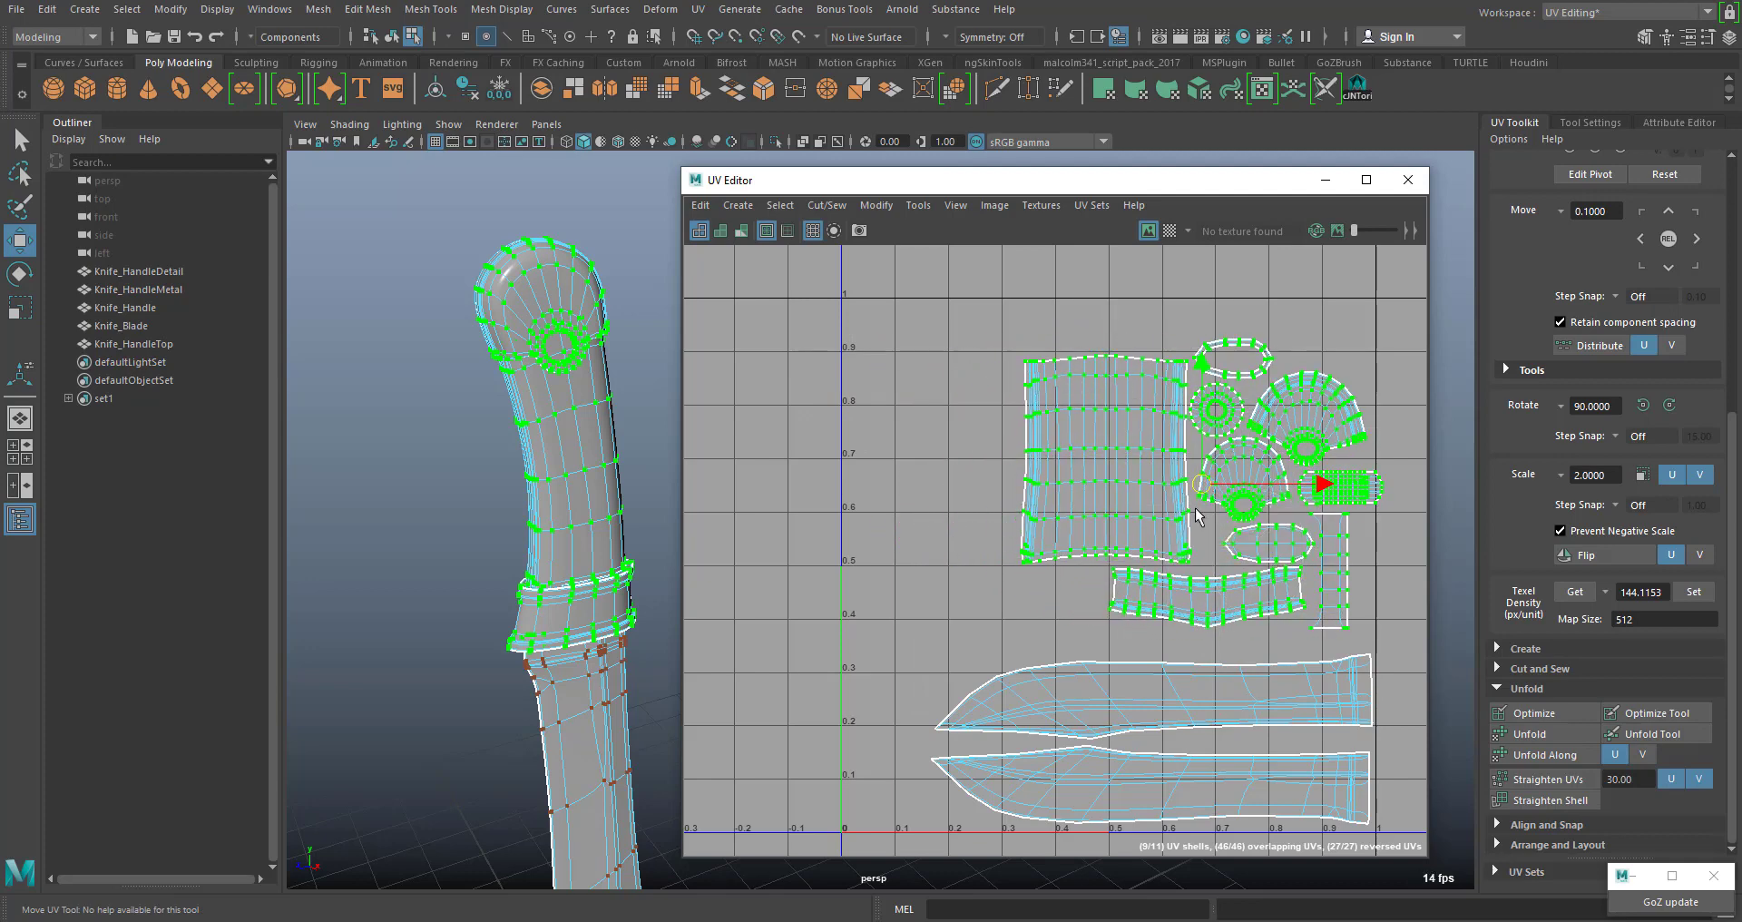
Select all the UV shells and scale them up together uniformly to use more of the 0–1 tile
middle_click_drag(1067, 571, 963, 492, "alt")
right_click_drag(963, 493, 922, 408, "alt")
left_click_drag(839, 311, 1236, 784)
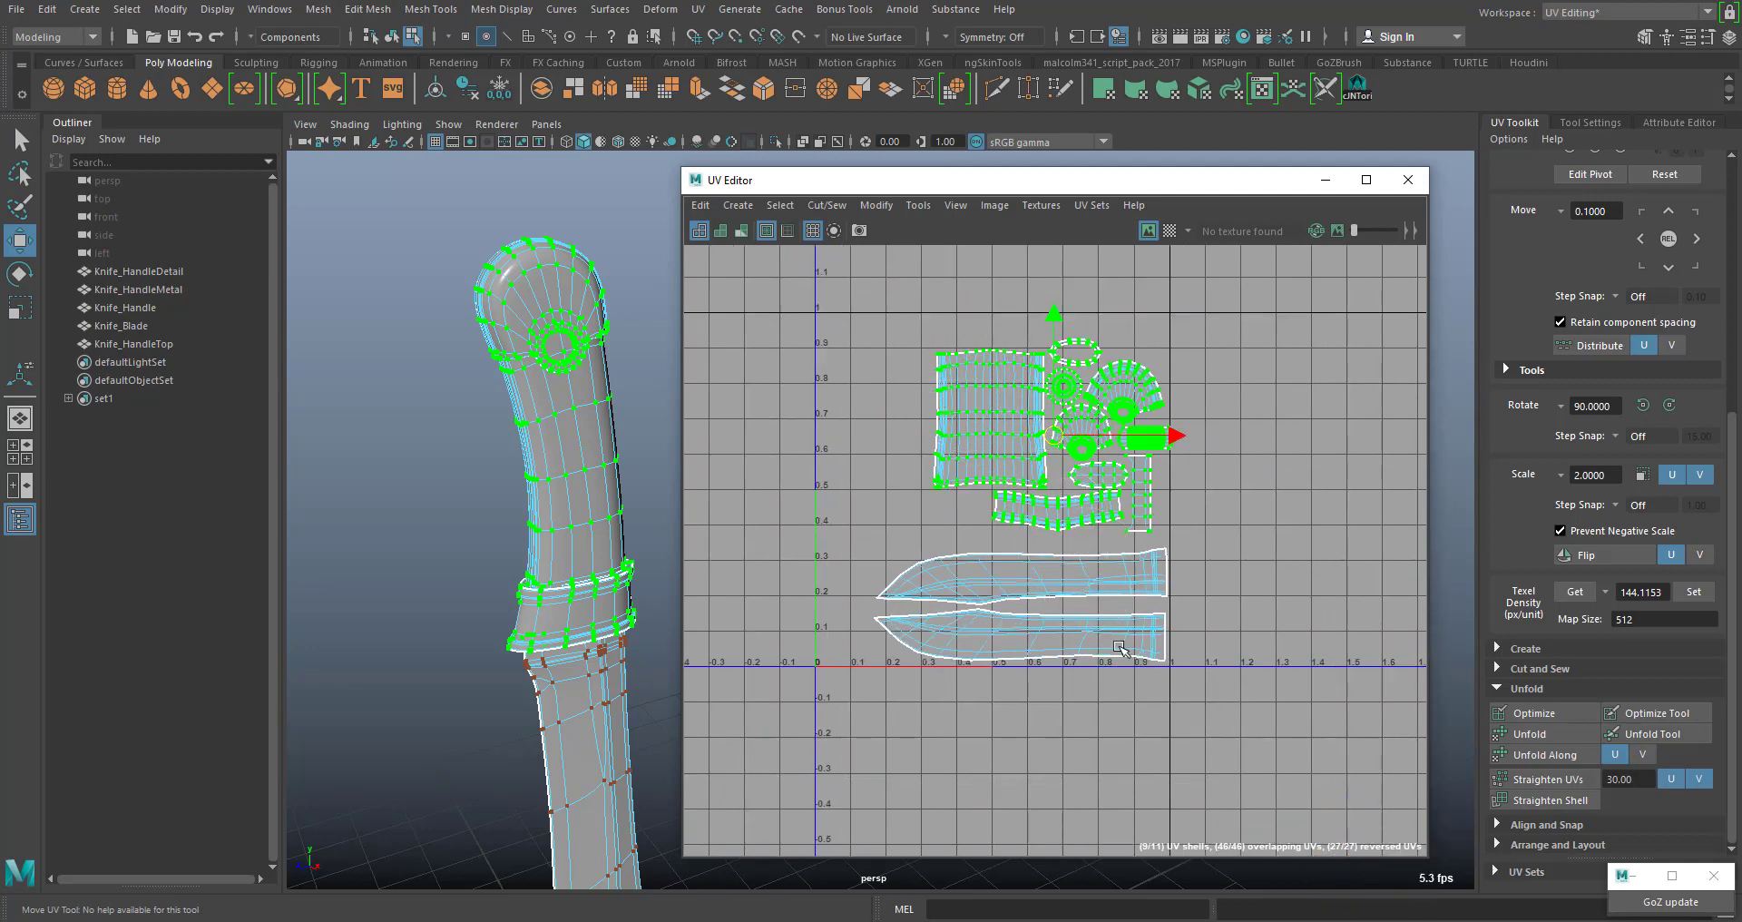
key("r")
mouse_move(1024, 501)
left_mouse_down()
mouse_move(1041, 505)
mouse_move(1006, 488)
left_mouse_up()
key("w")
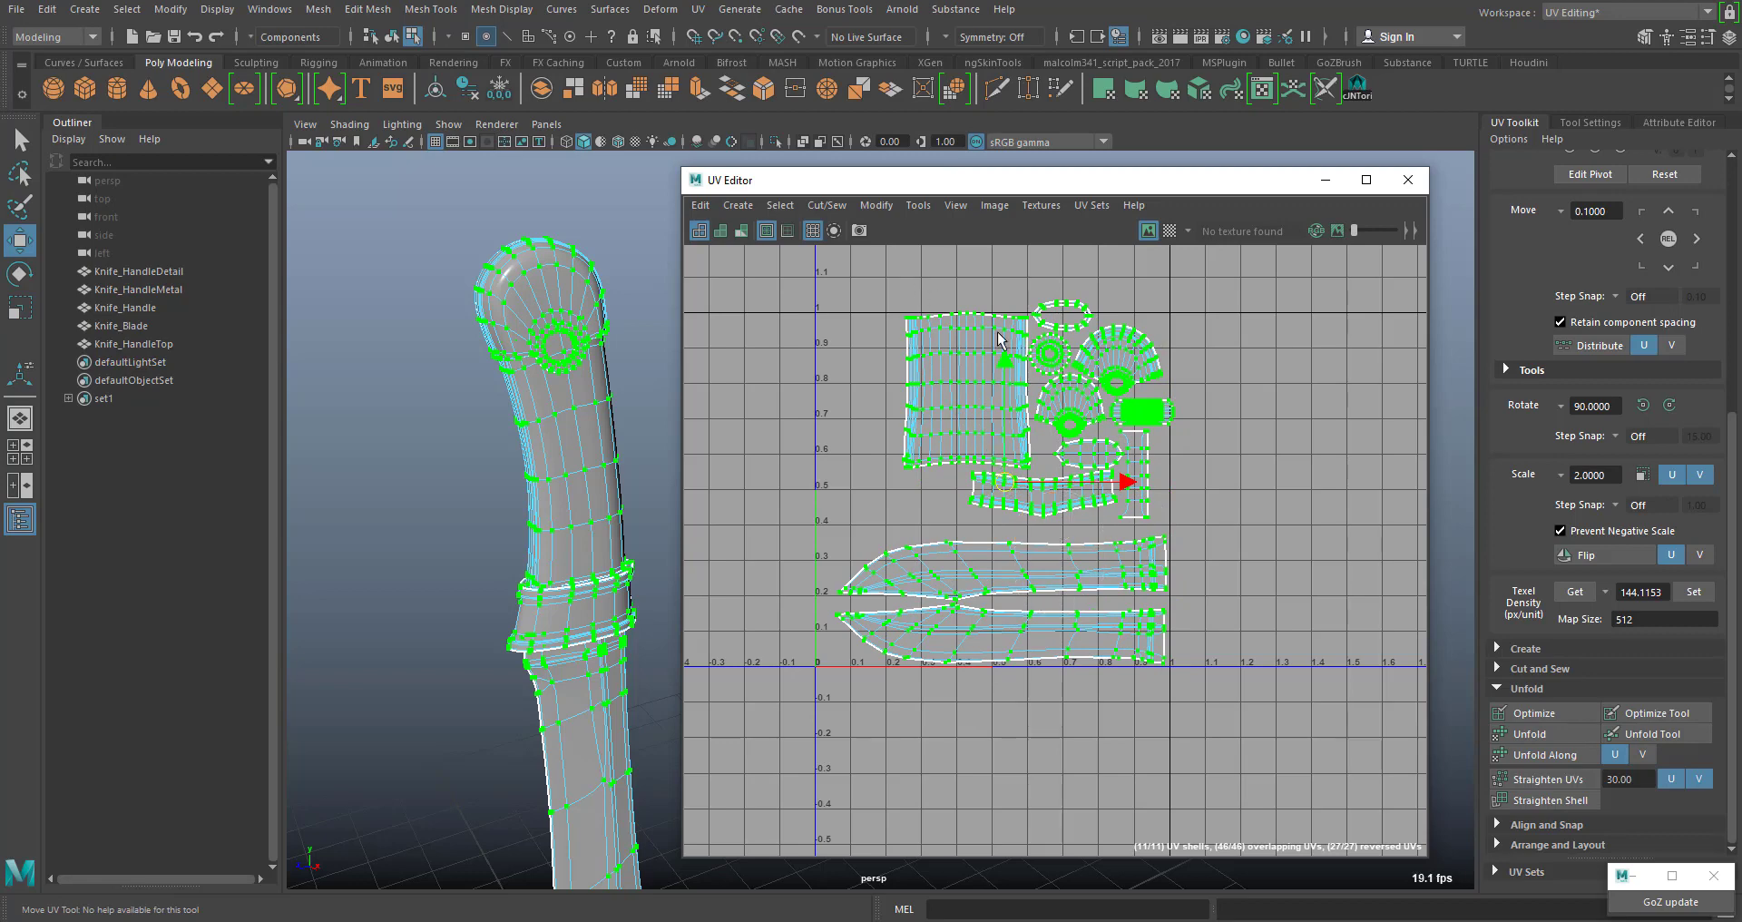
Move the large handle shell into the 0–1 tile's upper-left corner and place the ring-shaped collar shell directly beneath it
left_click(920, 318)
right_click_drag(920, 319, 971, 349, "ctrl")
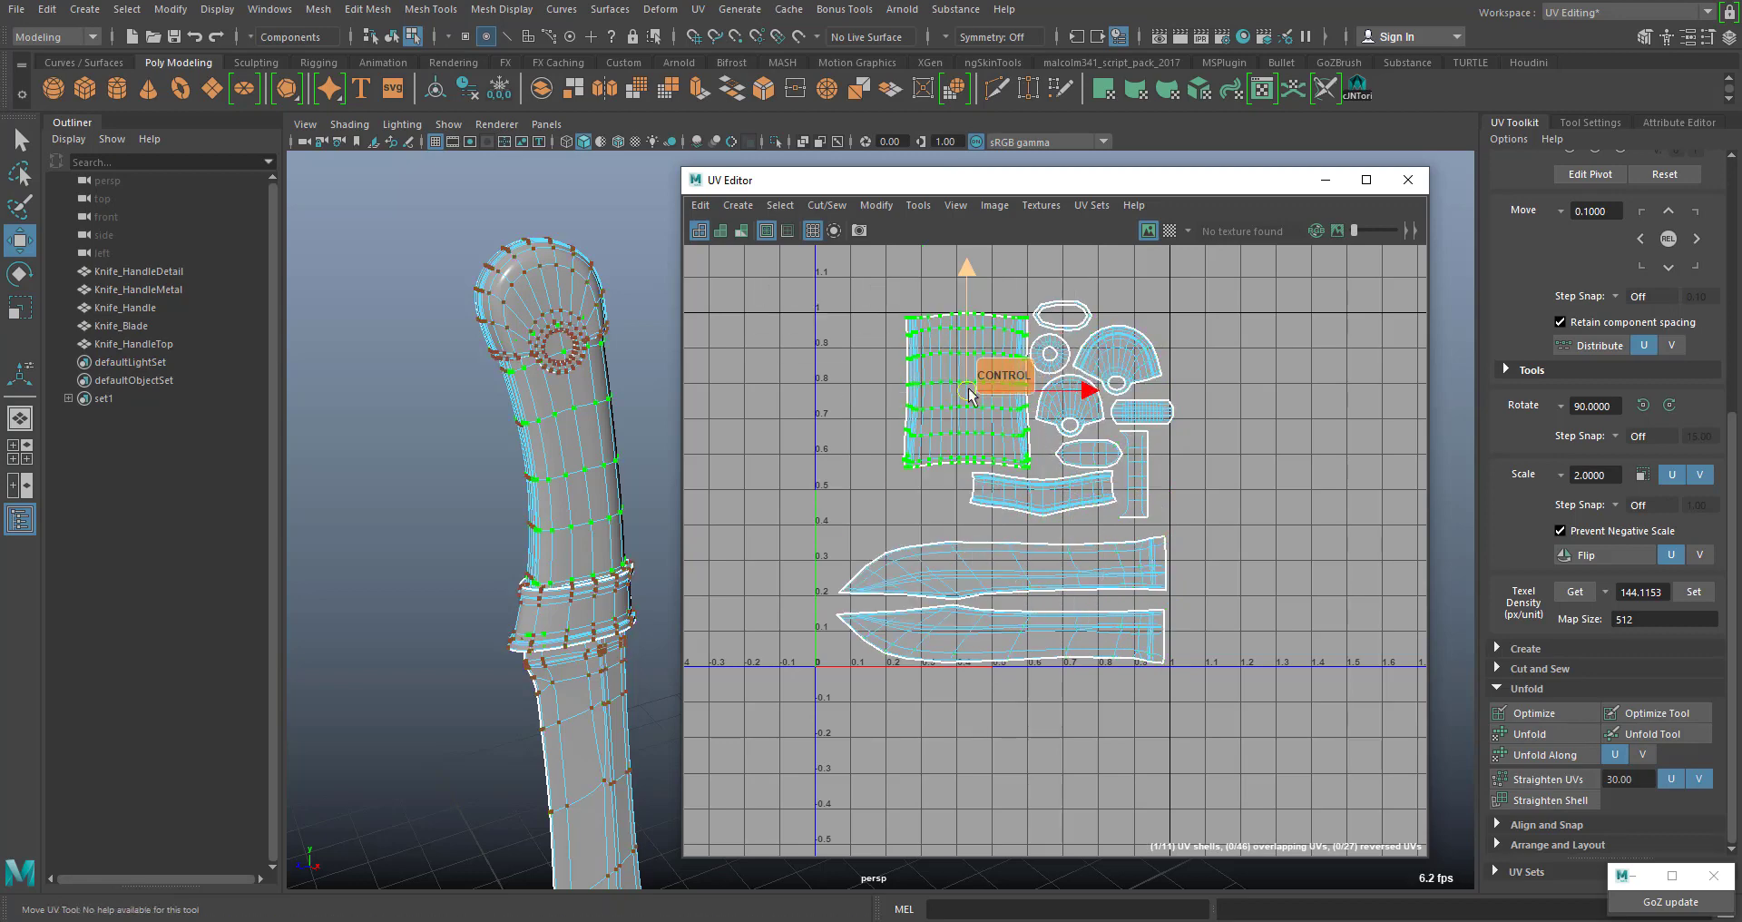
left_click_drag(963, 393, 884, 399, "ctrl")
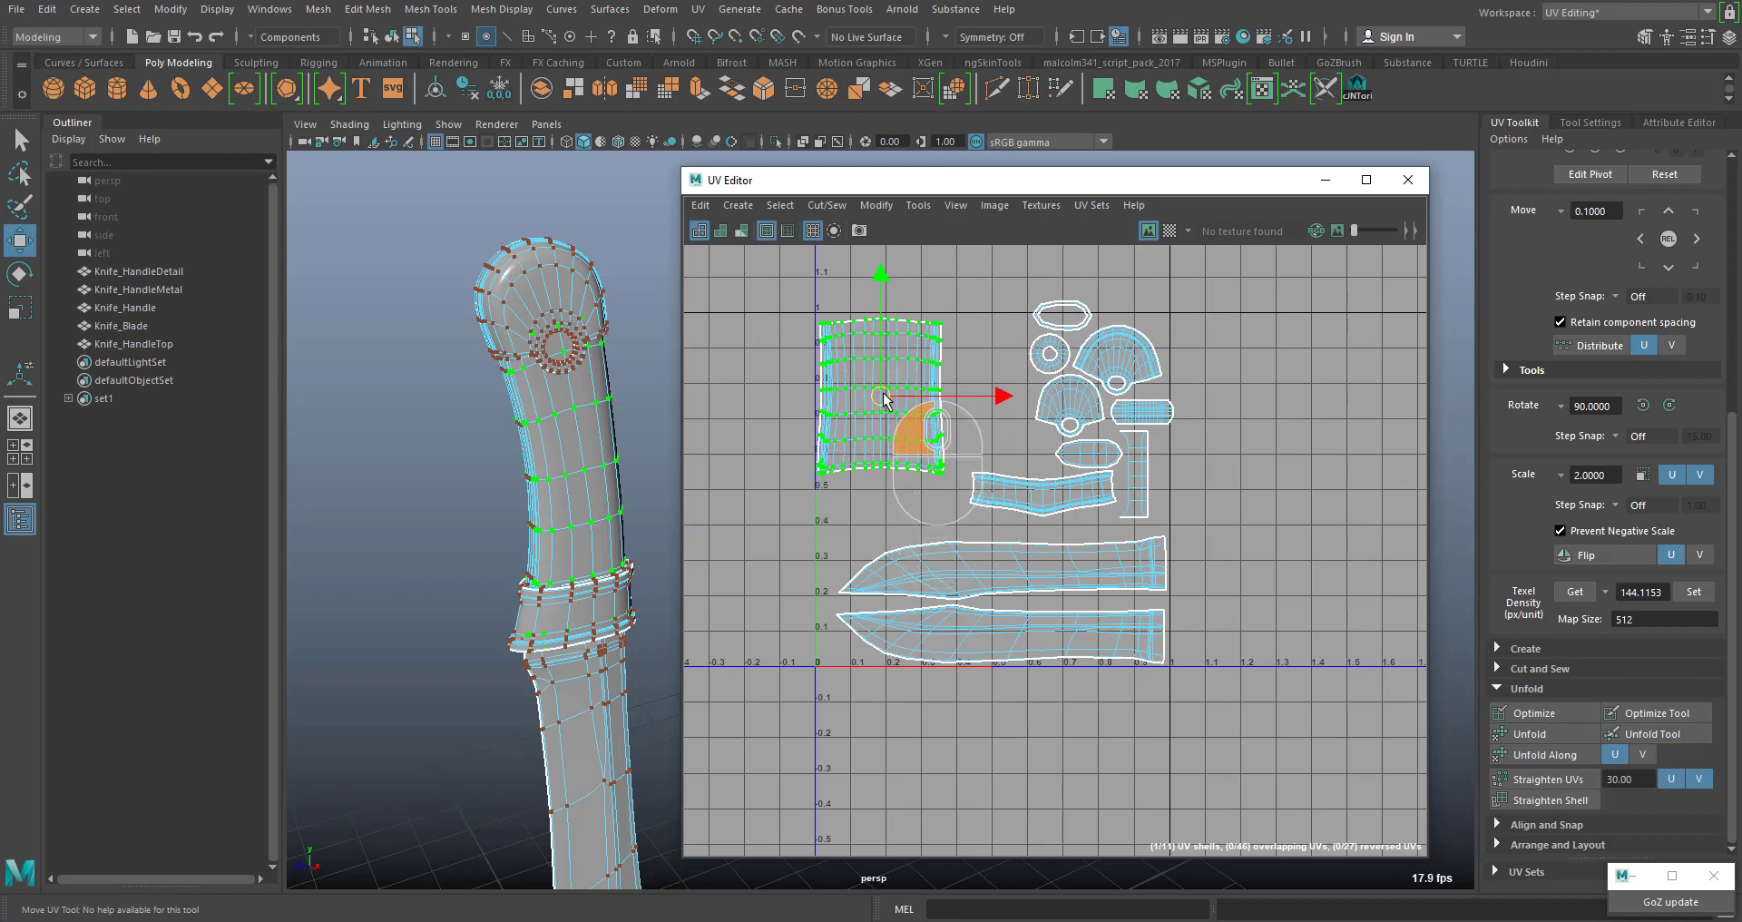
left_click_drag(1000, 292, 1051, 315)
right_click_drag(1032, 311, 1096, 337, "ctrl")
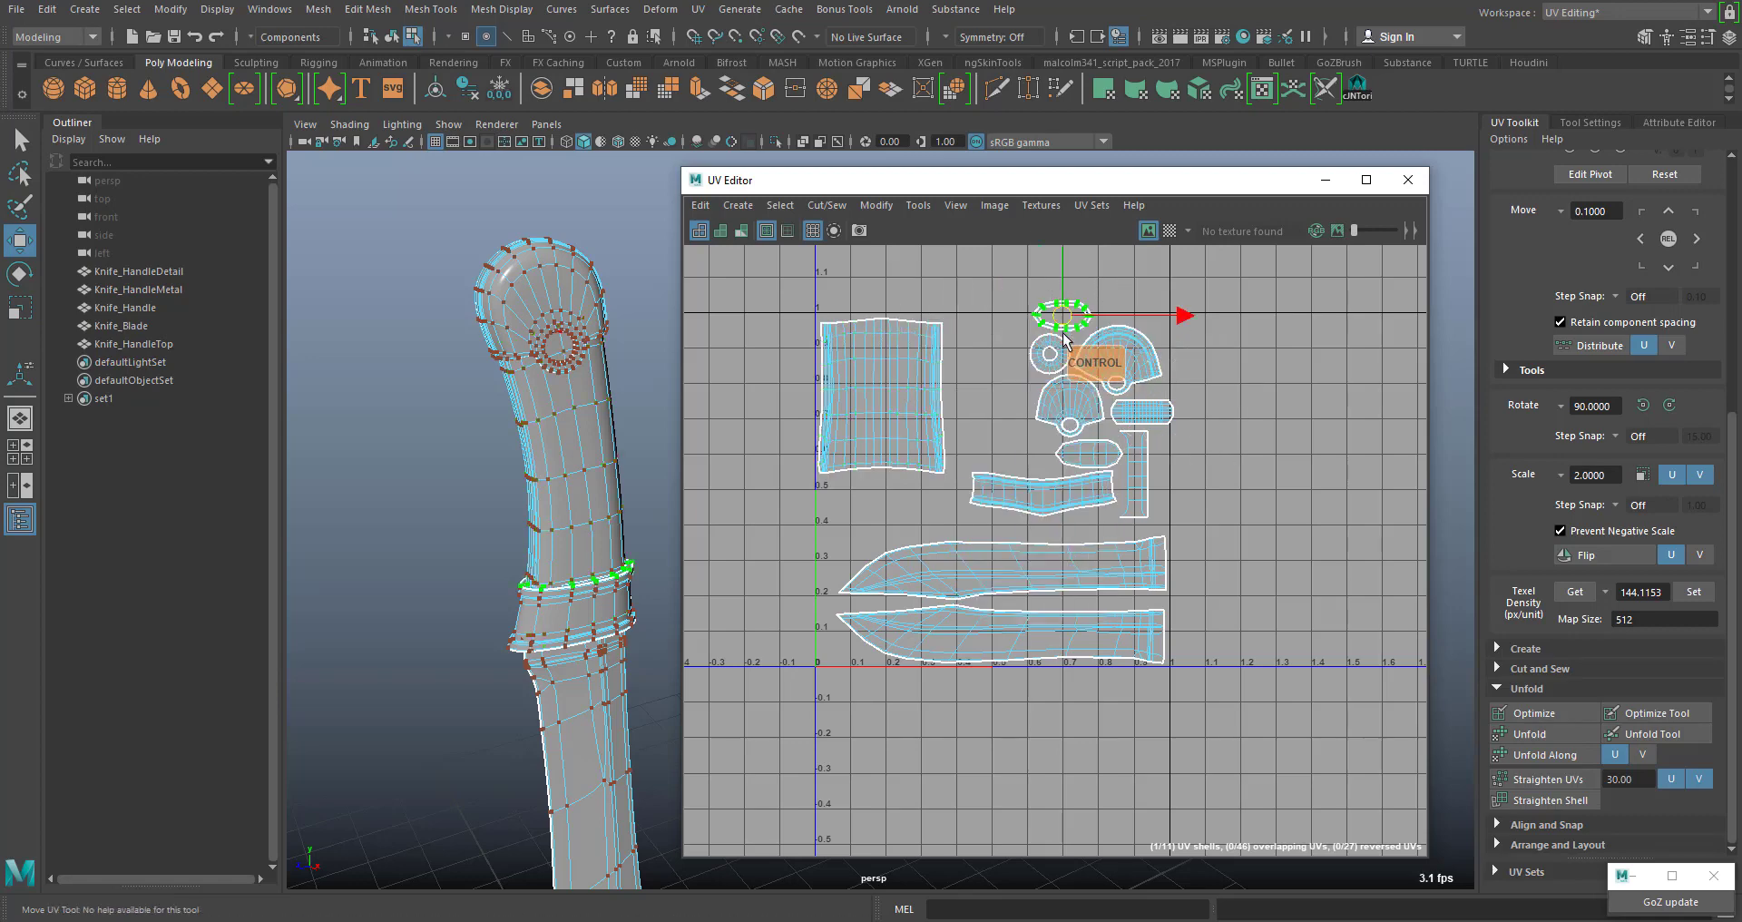
left_click_drag(1066, 340, 859, 517, "ctrl")
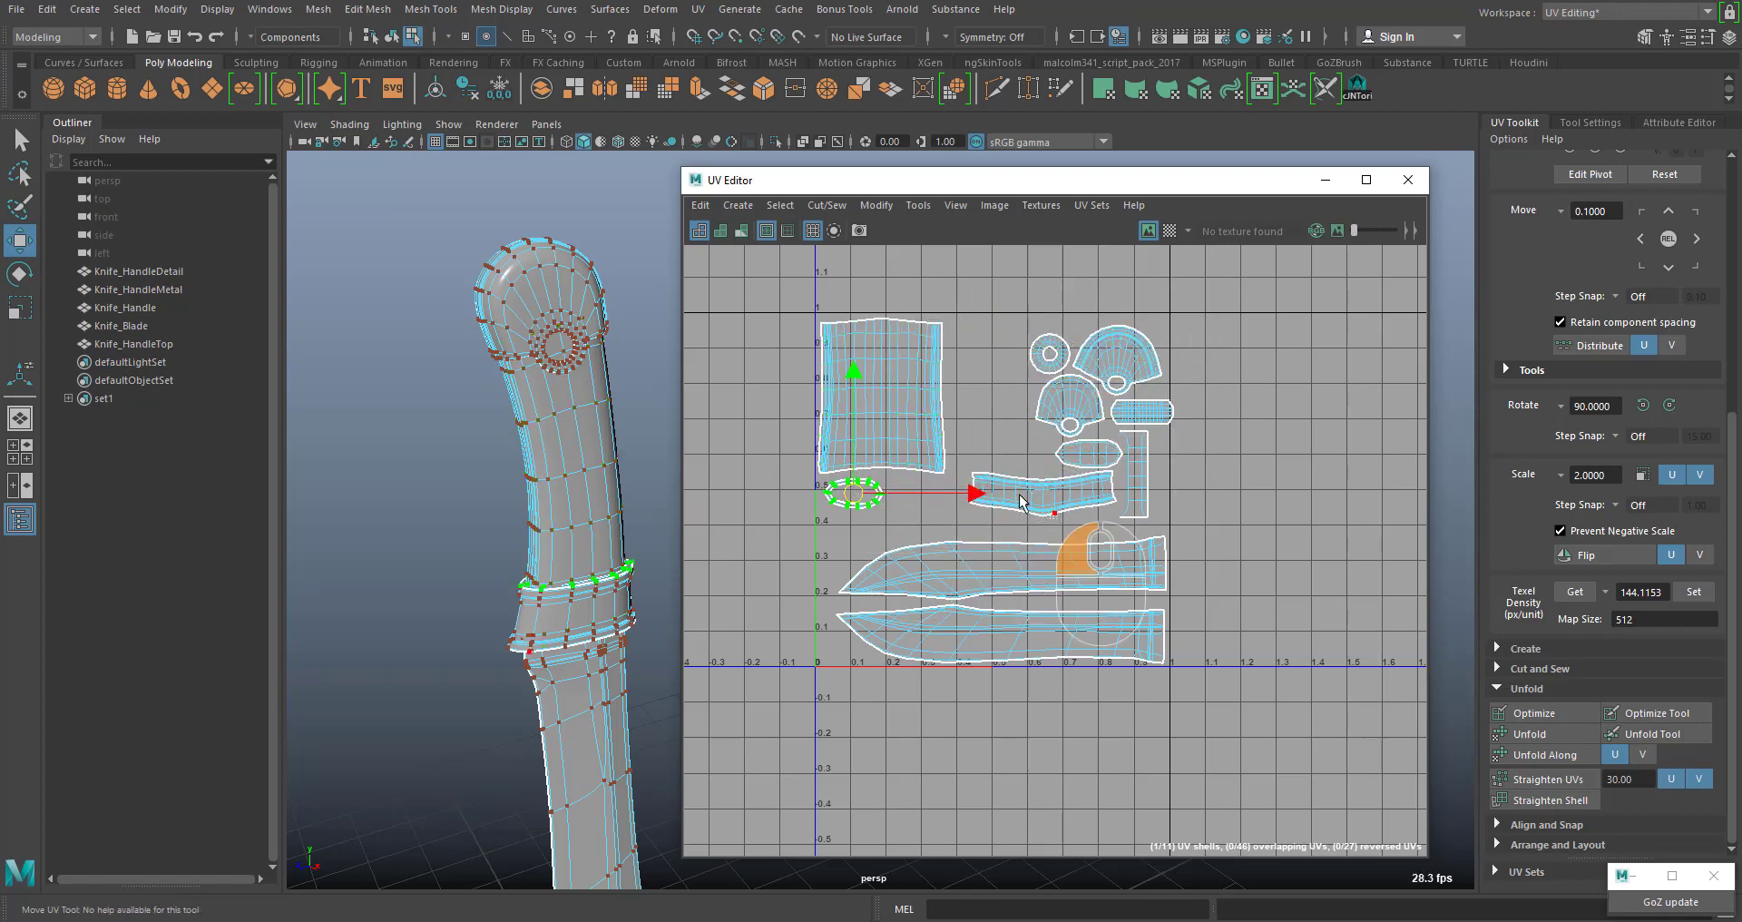
Move the curved collar strip shell beside the ring-shaped shell and the round shell beside the handle shell's upper edge
left_click(1043, 508)
right_click_drag(1048, 510, 1132, 537, "ctrl")
left_click_drag(1036, 505, 970, 512)
left_click(1049, 361)
right_click_drag(1049, 361, 1061, 397, "ctrl")
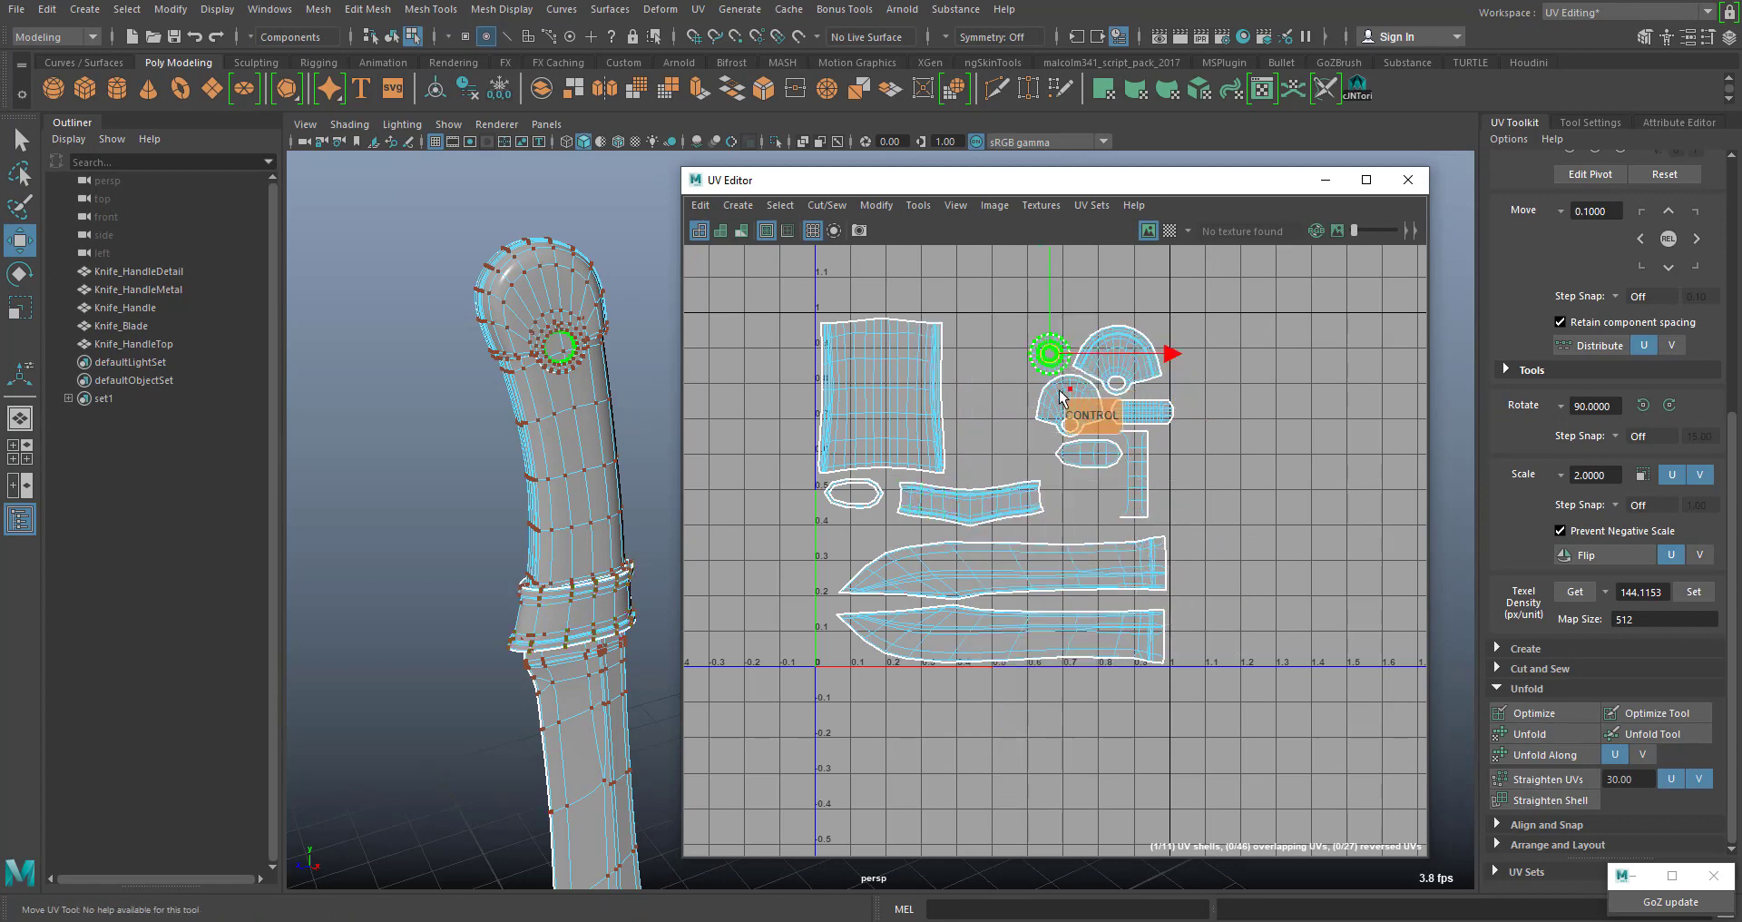
left_click_drag(1043, 355, 966, 339)
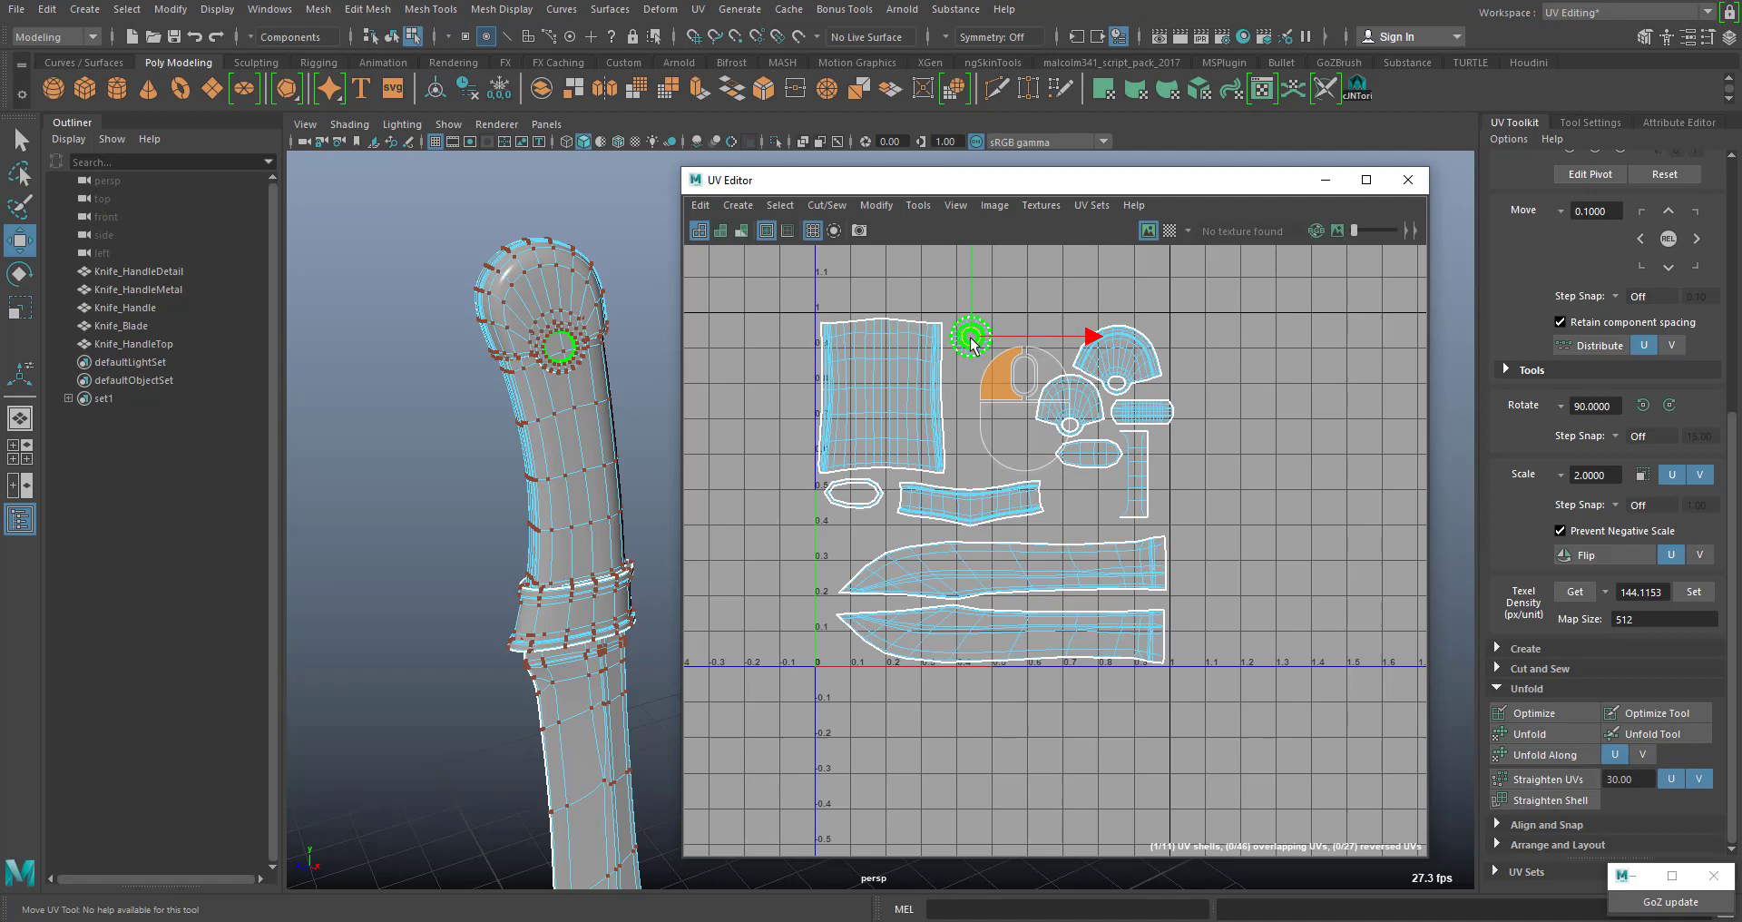
Raise the larger fan-shaped shell slightly and place the rounded bar shell between it and the round shell
left_click(1143, 343)
right_click_drag(1143, 343, 1145, 377, "ctrl")
mouse_move(1134, 364)
left_mouse_down()
mouse_move(989, 404)
mouse_move(1087, 404)
mouse_move(1130, 370)
left_mouse_up()
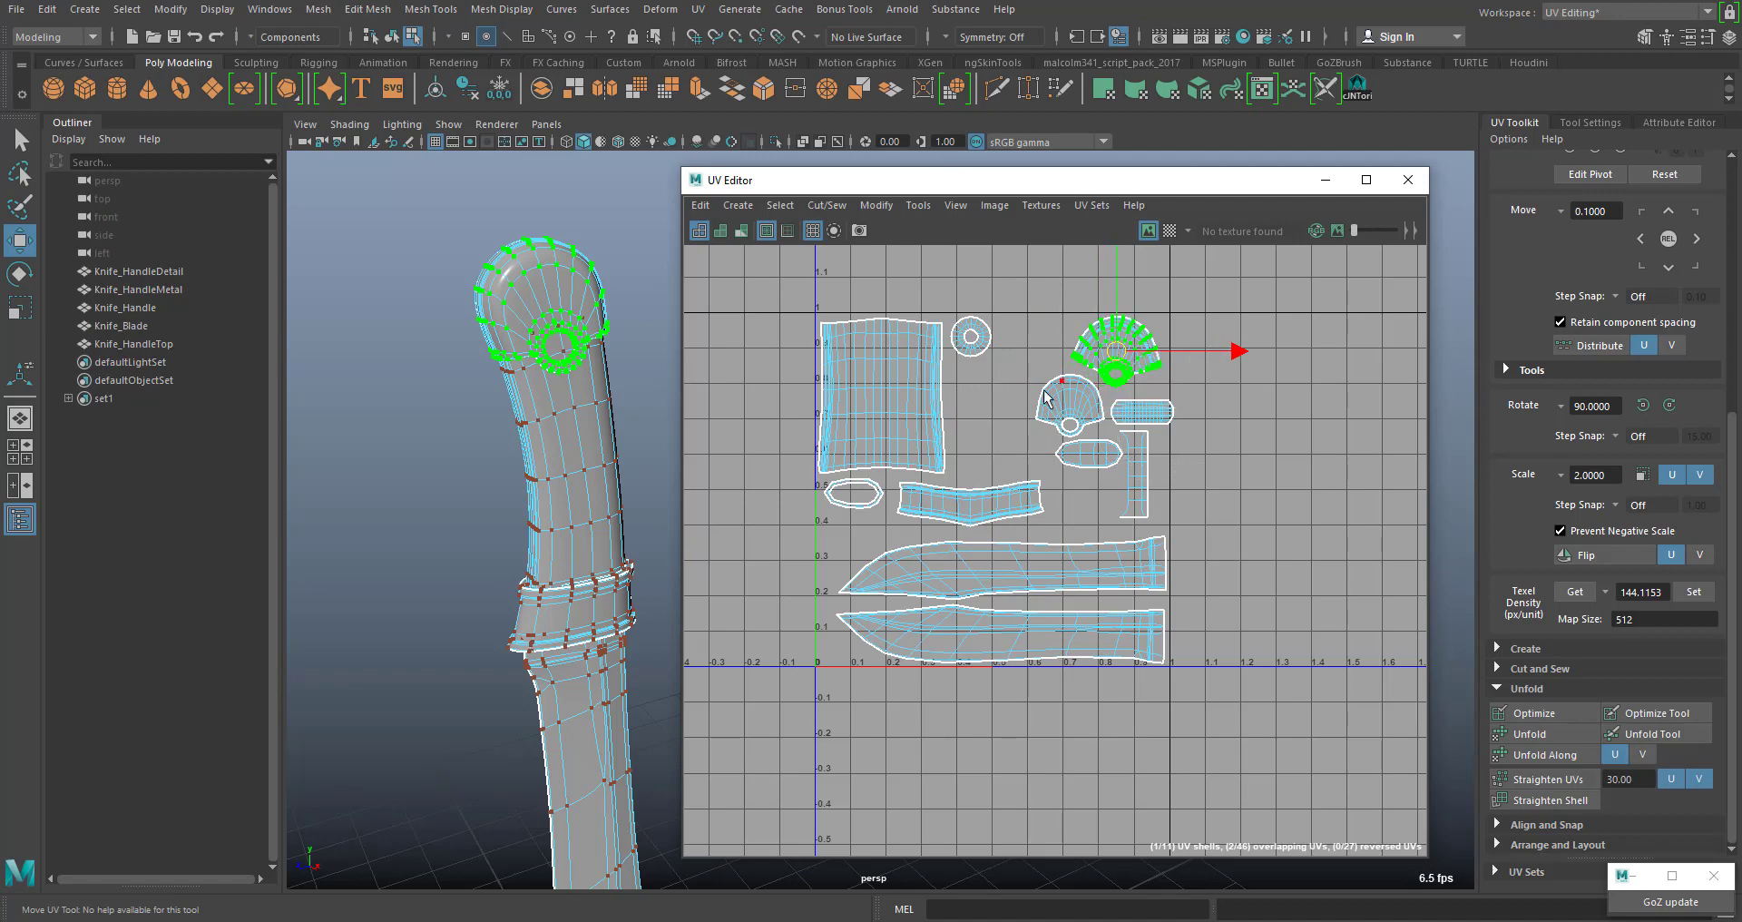
left_click_drag(1187, 421, 1167, 405)
right_click_drag(1178, 419, 1181, 452, "ctrl")
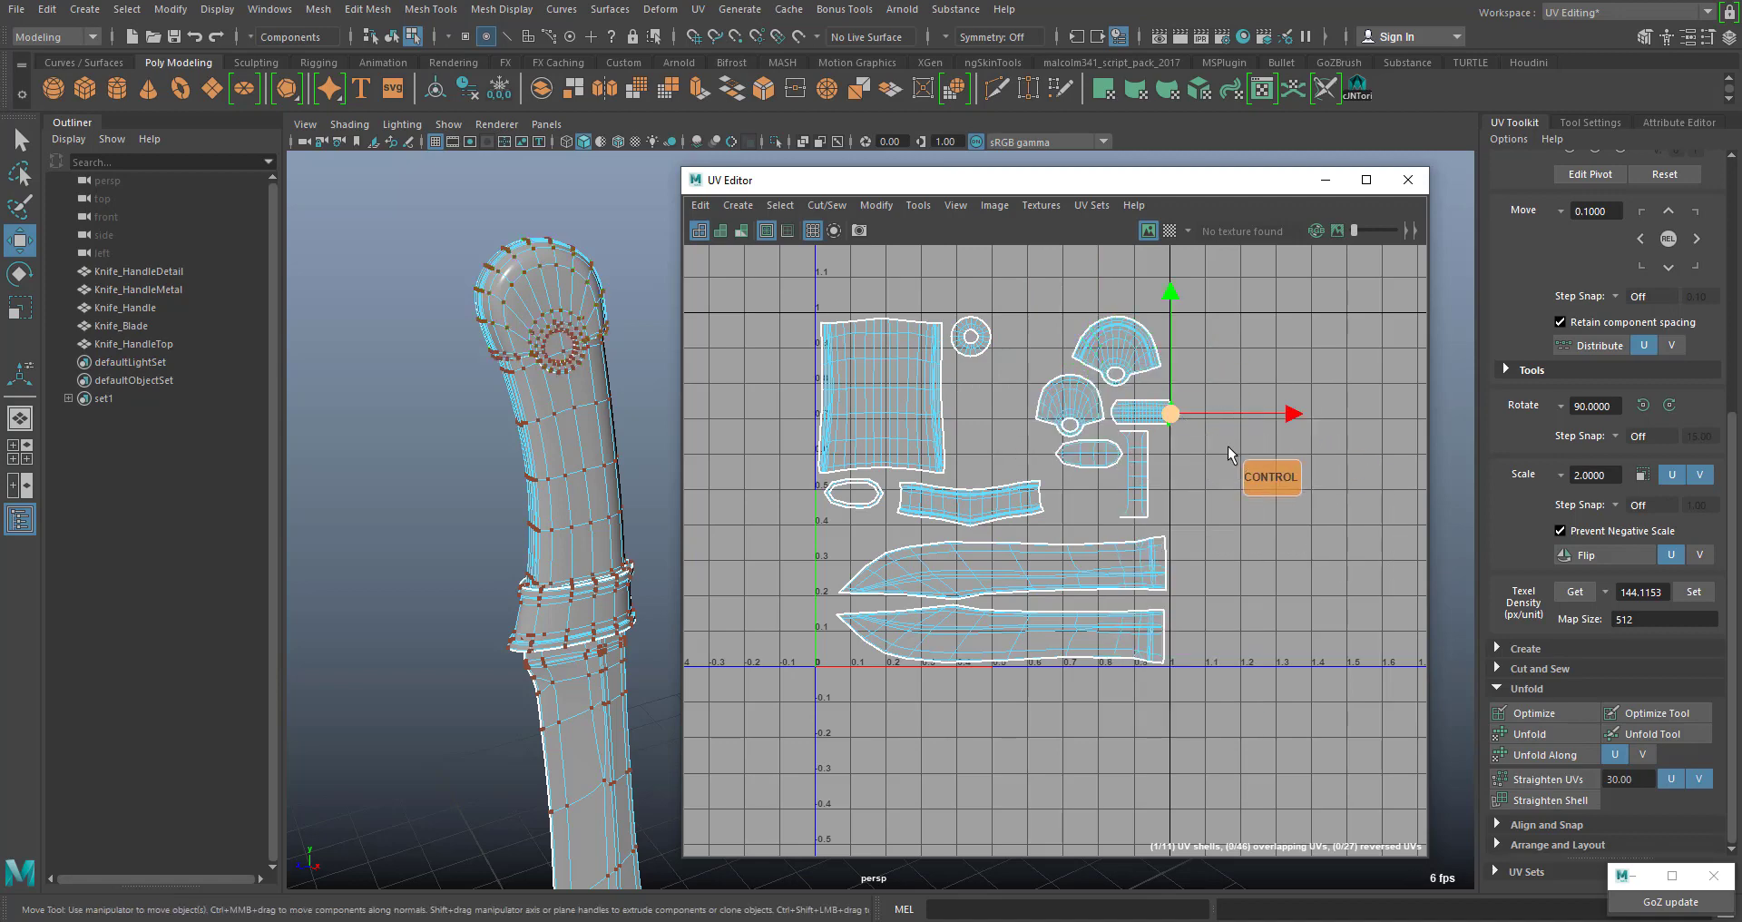
left_click_drag(1130, 406, 1024, 332, "ctrl")
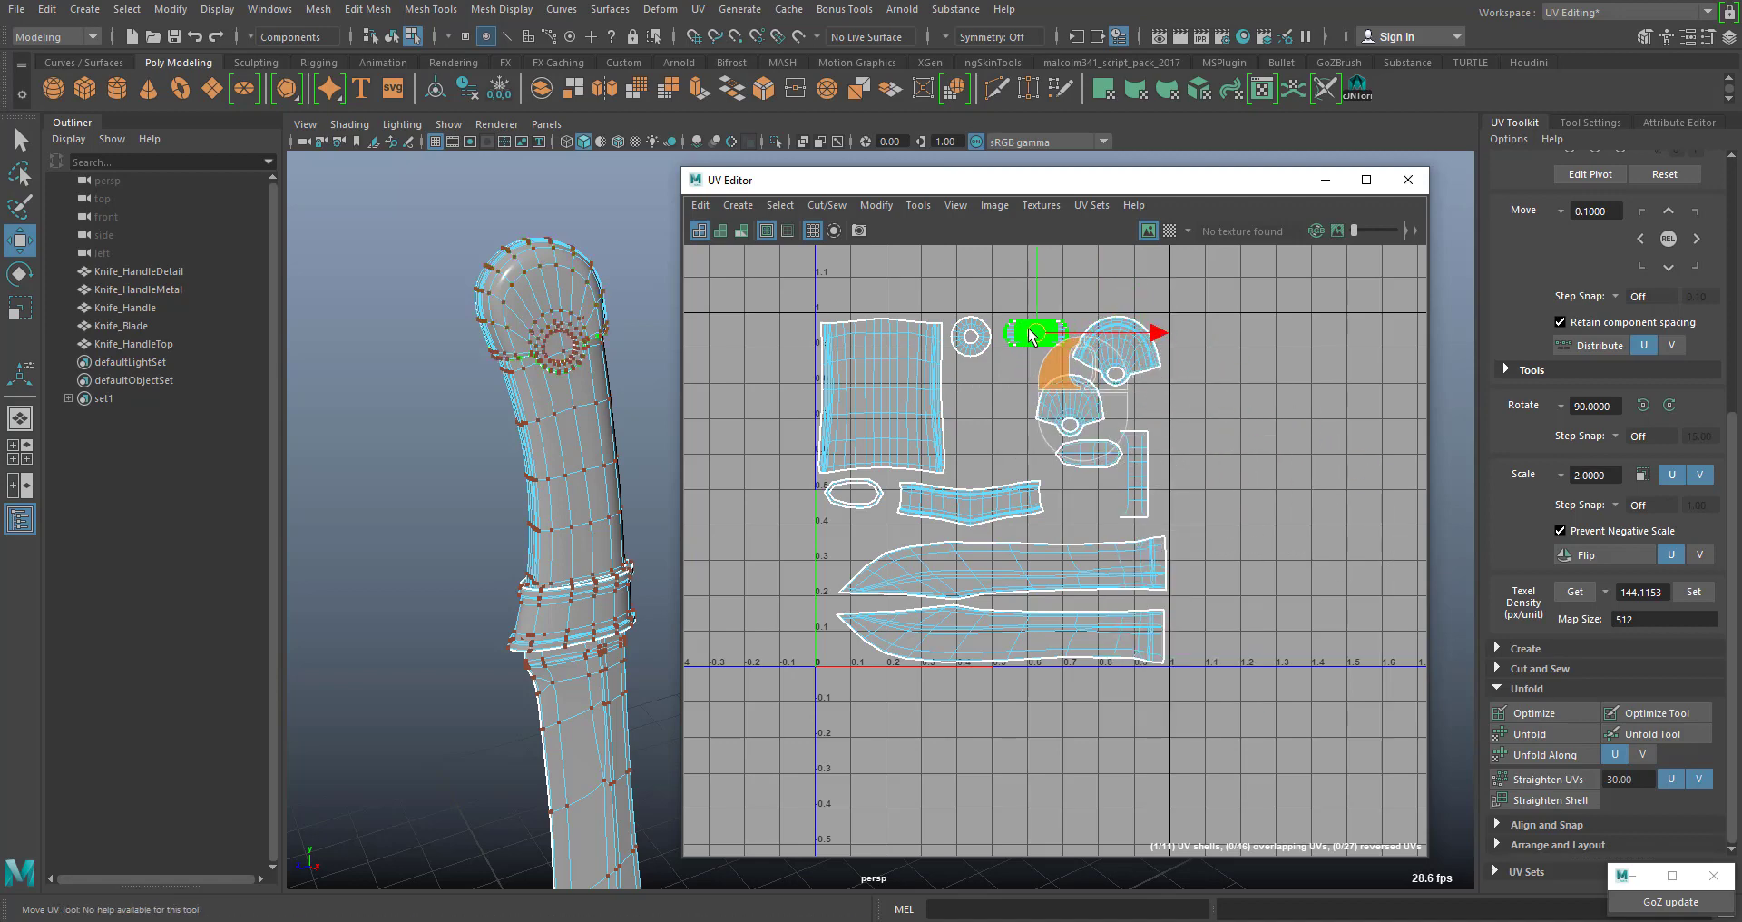
Move the narrow strip shell up near the tile's right edge and the pointed oval shell down beside the collar strip
left_click(1153, 504)
right_click_drag(1152, 505, 1187, 534, "ctrl")
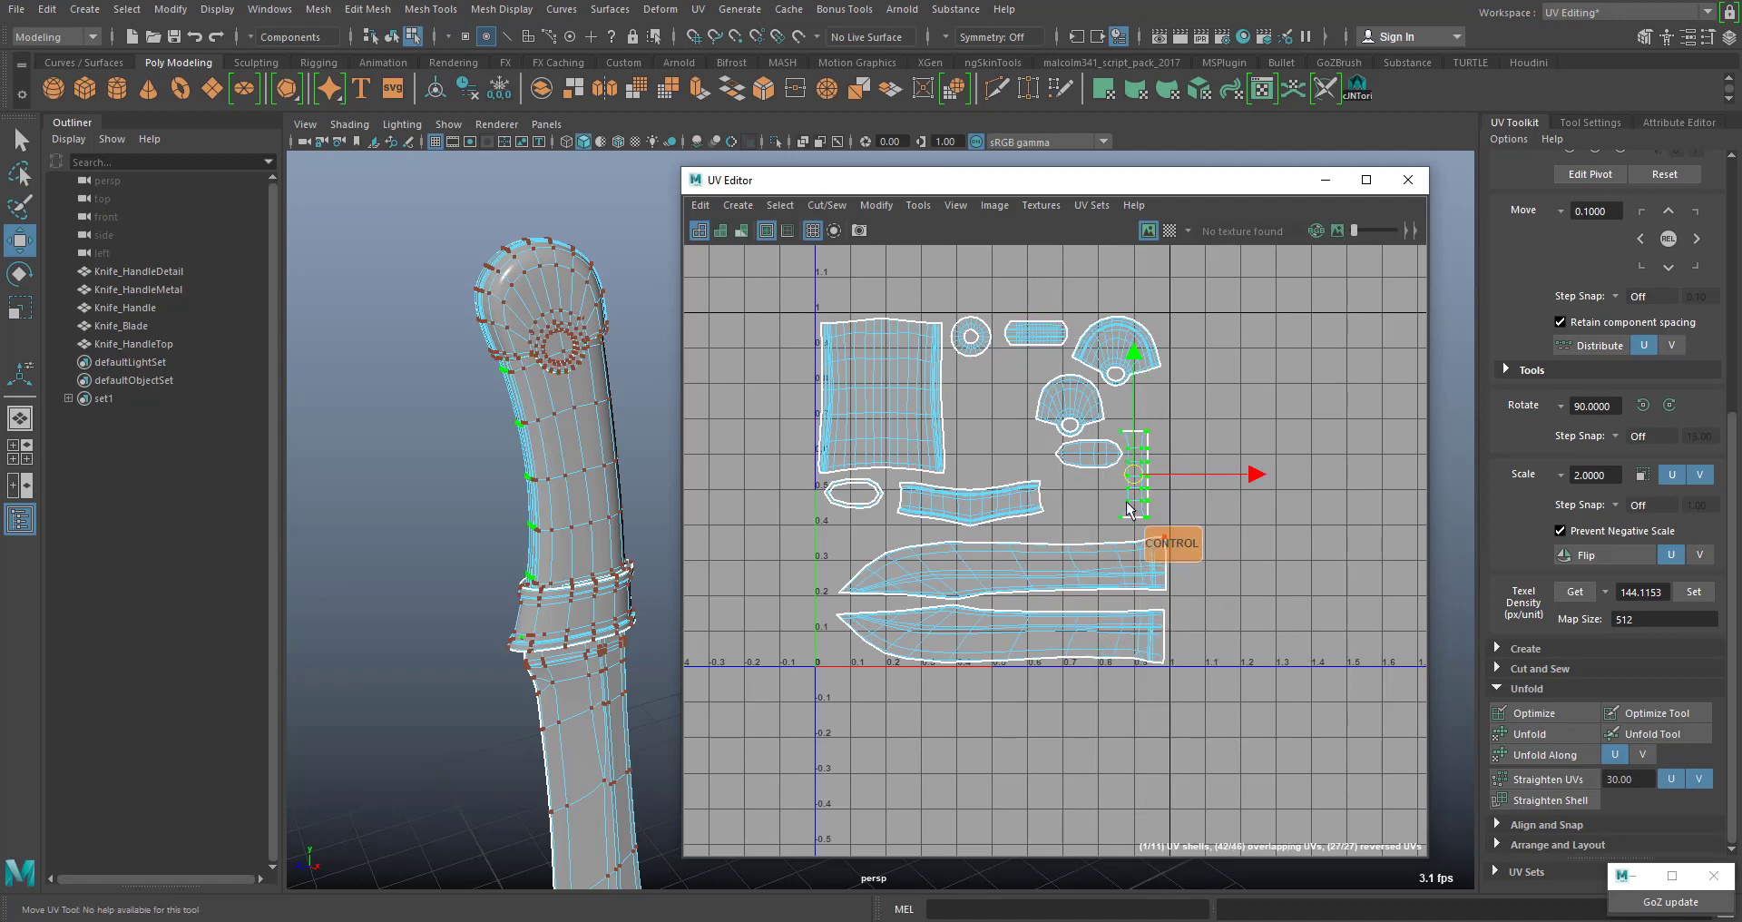
left_click_drag(1133, 473, 1095, 459, "ctrl")
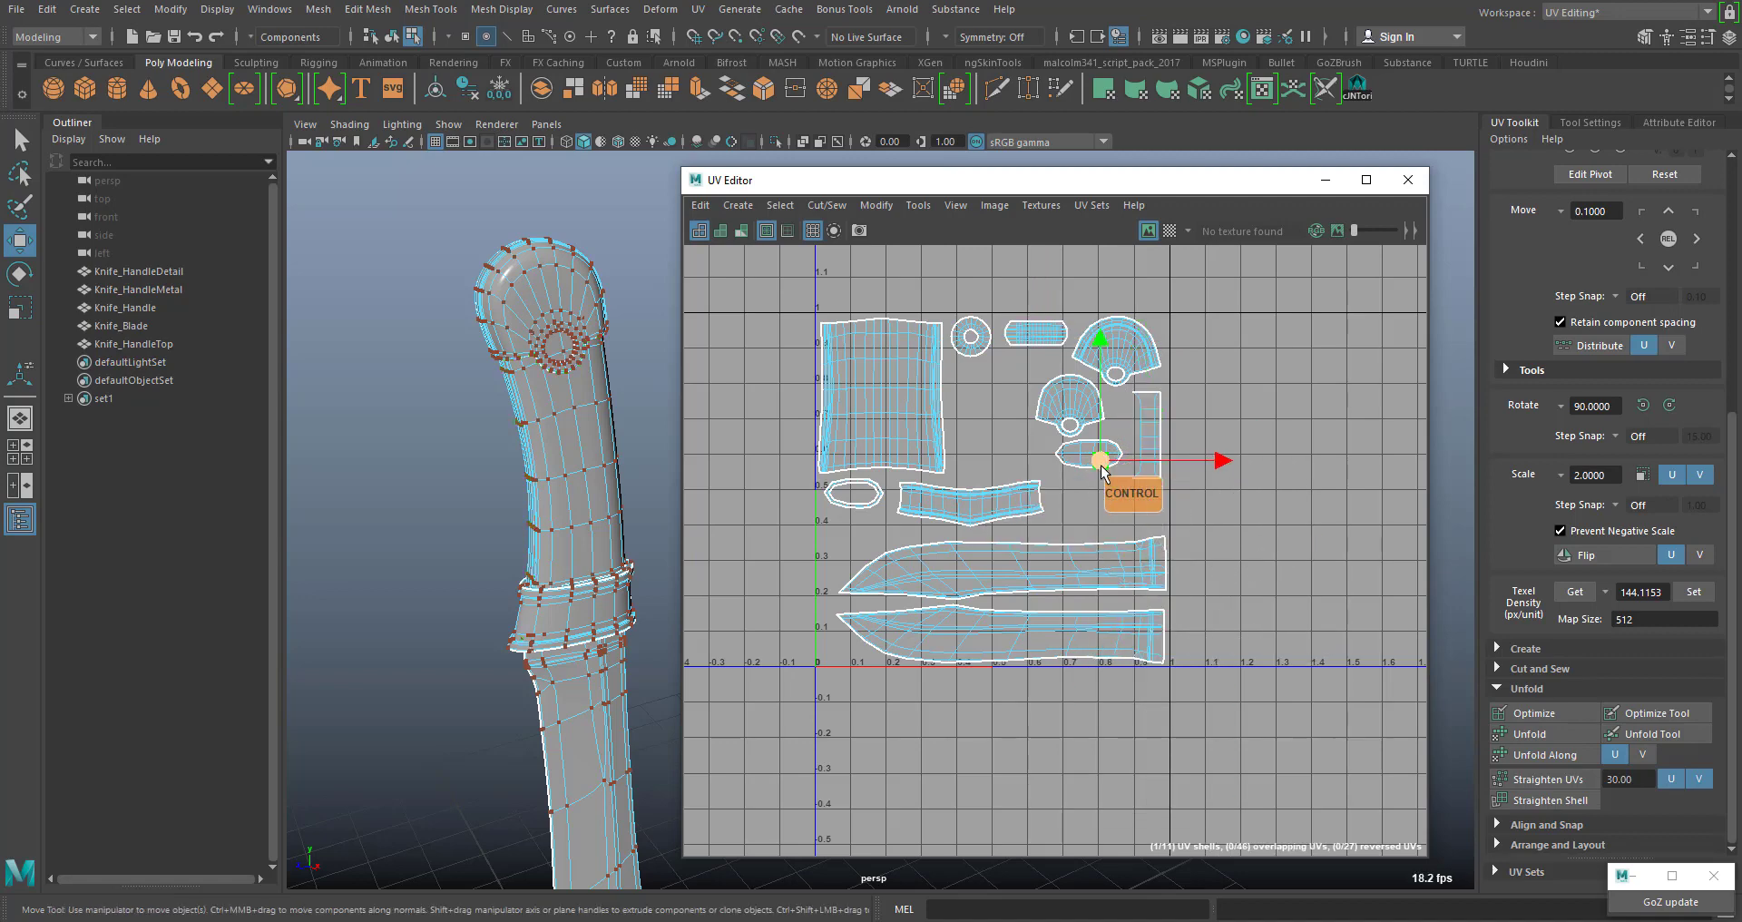
right_click_drag(1101, 467, 1143, 493, "ctrl")
left_click_drag(1095, 465, 1082, 519)
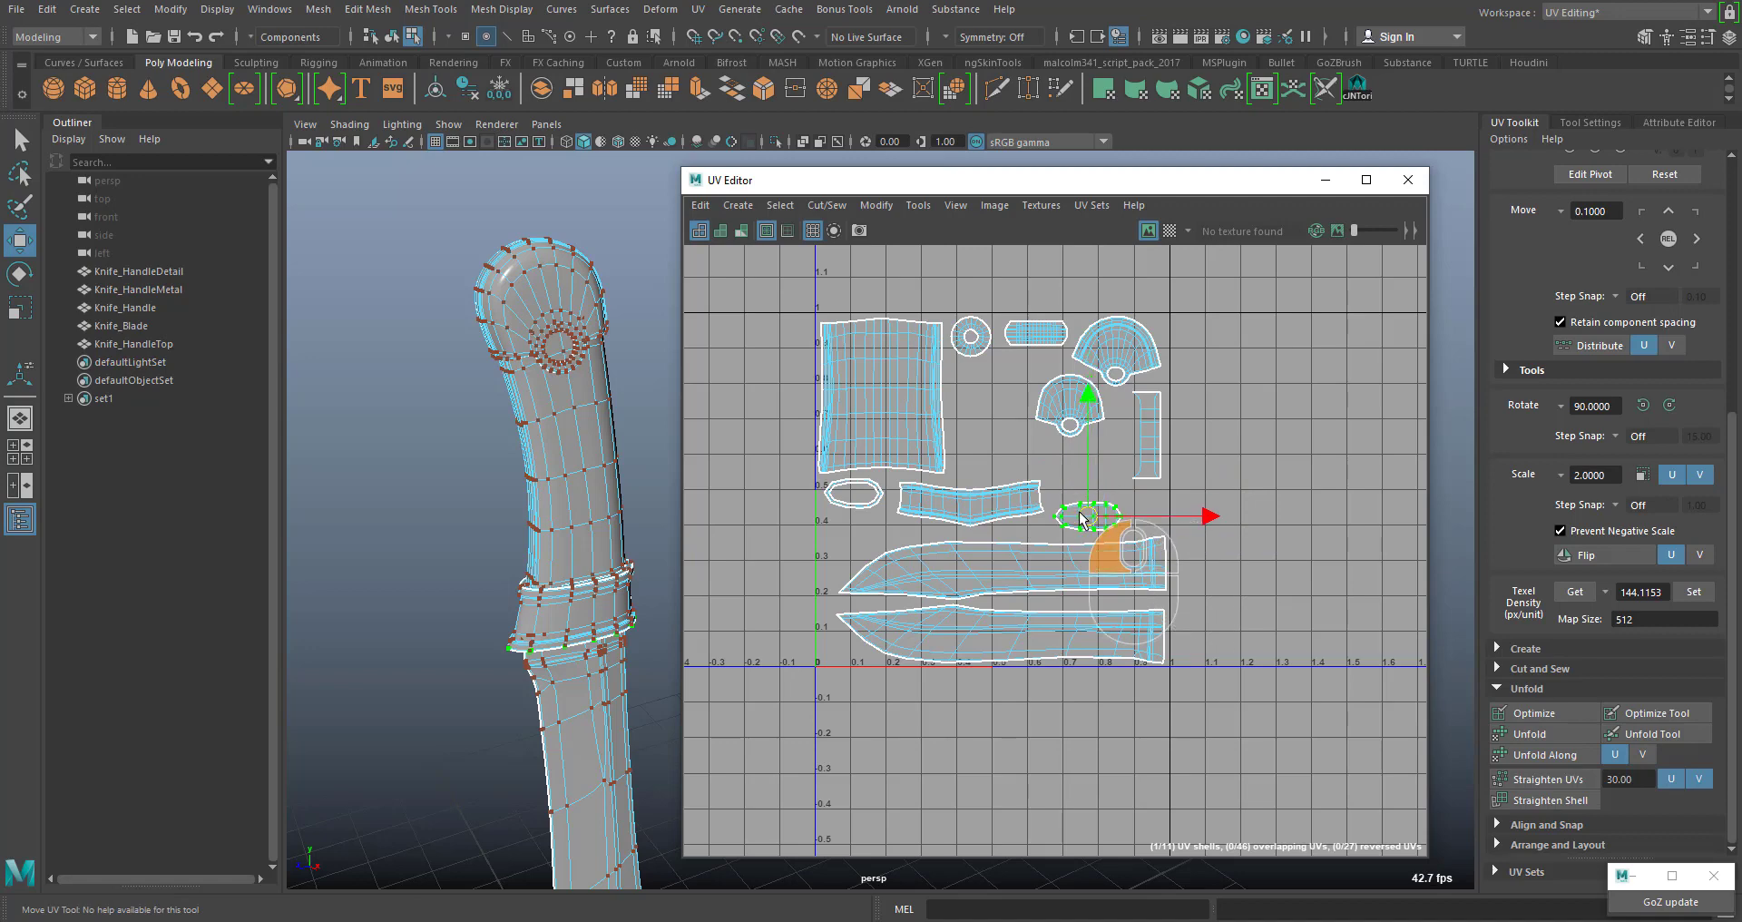
Select all the UV shells, scale them up uniformly, and adjust their position so the blade shells span the 0–1 tile's width
left_click_drag(1218, 701, 784, 285)
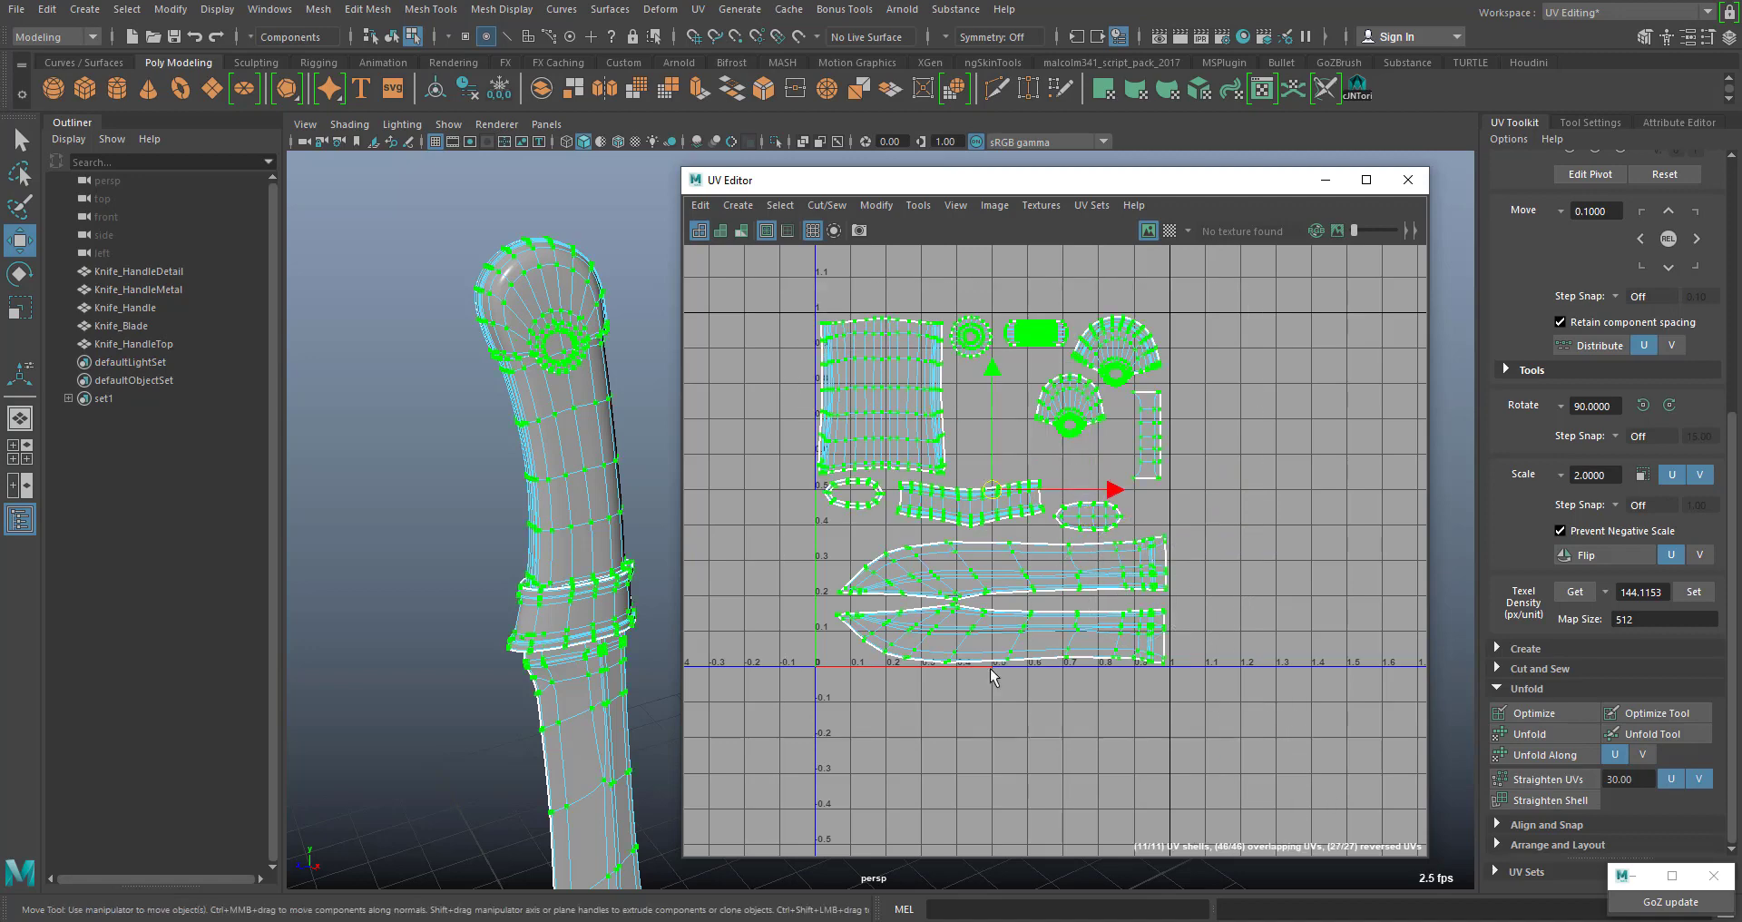
key("r")
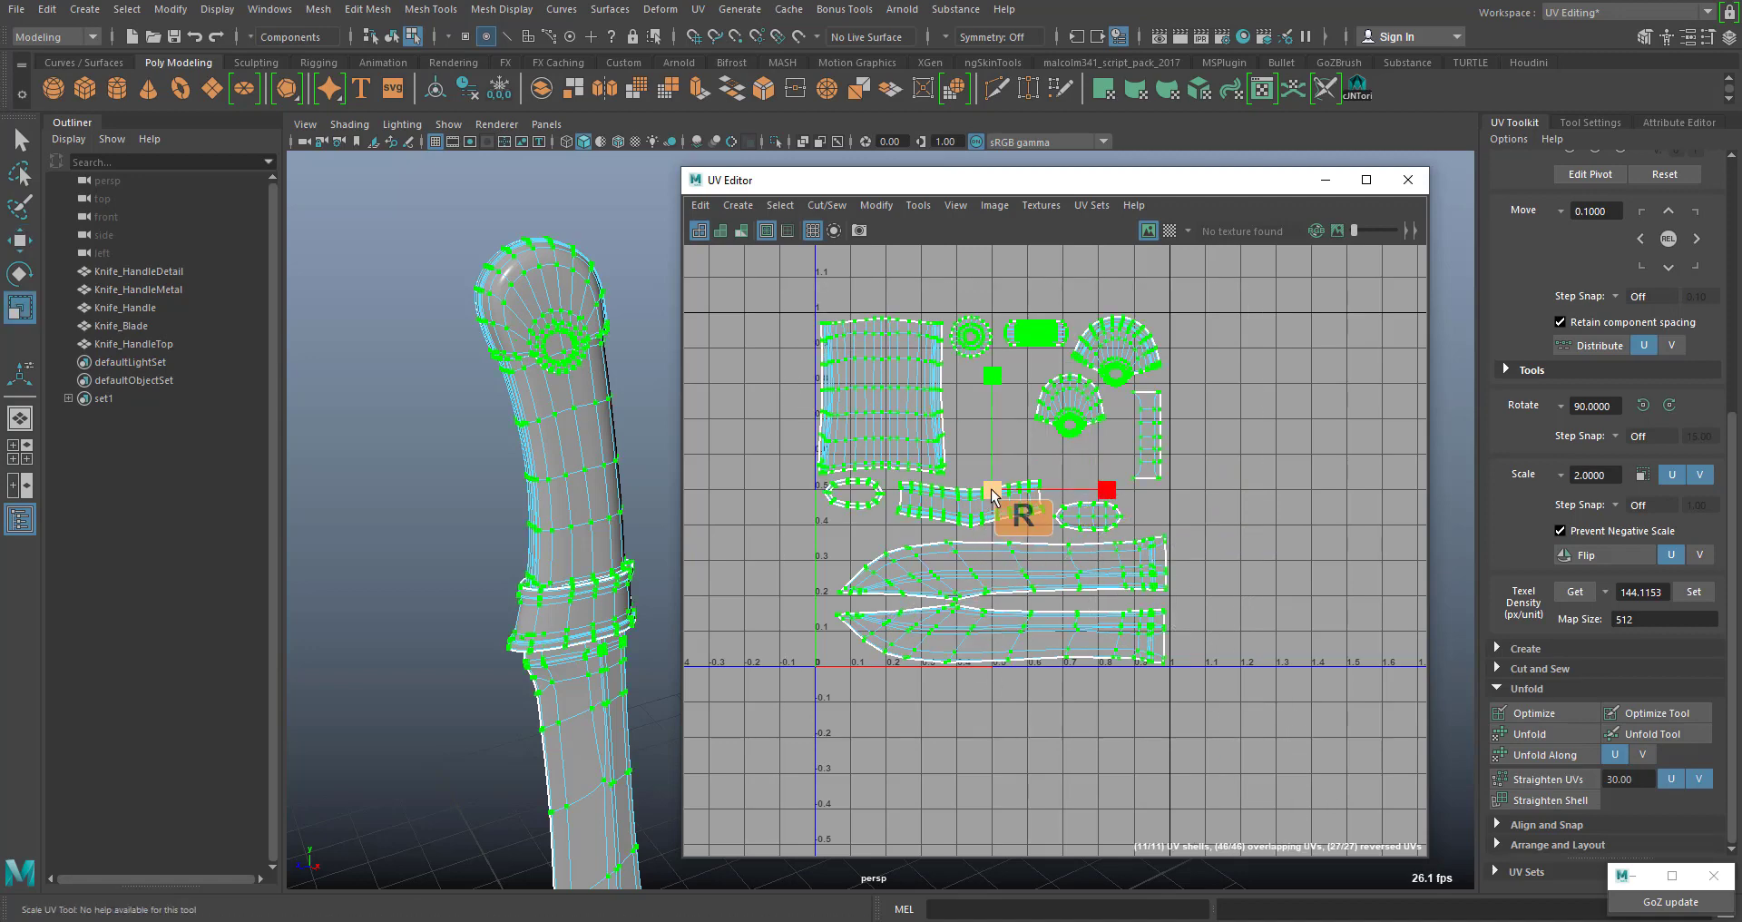
left_click_drag(992, 490, 986, 477)
key("w")
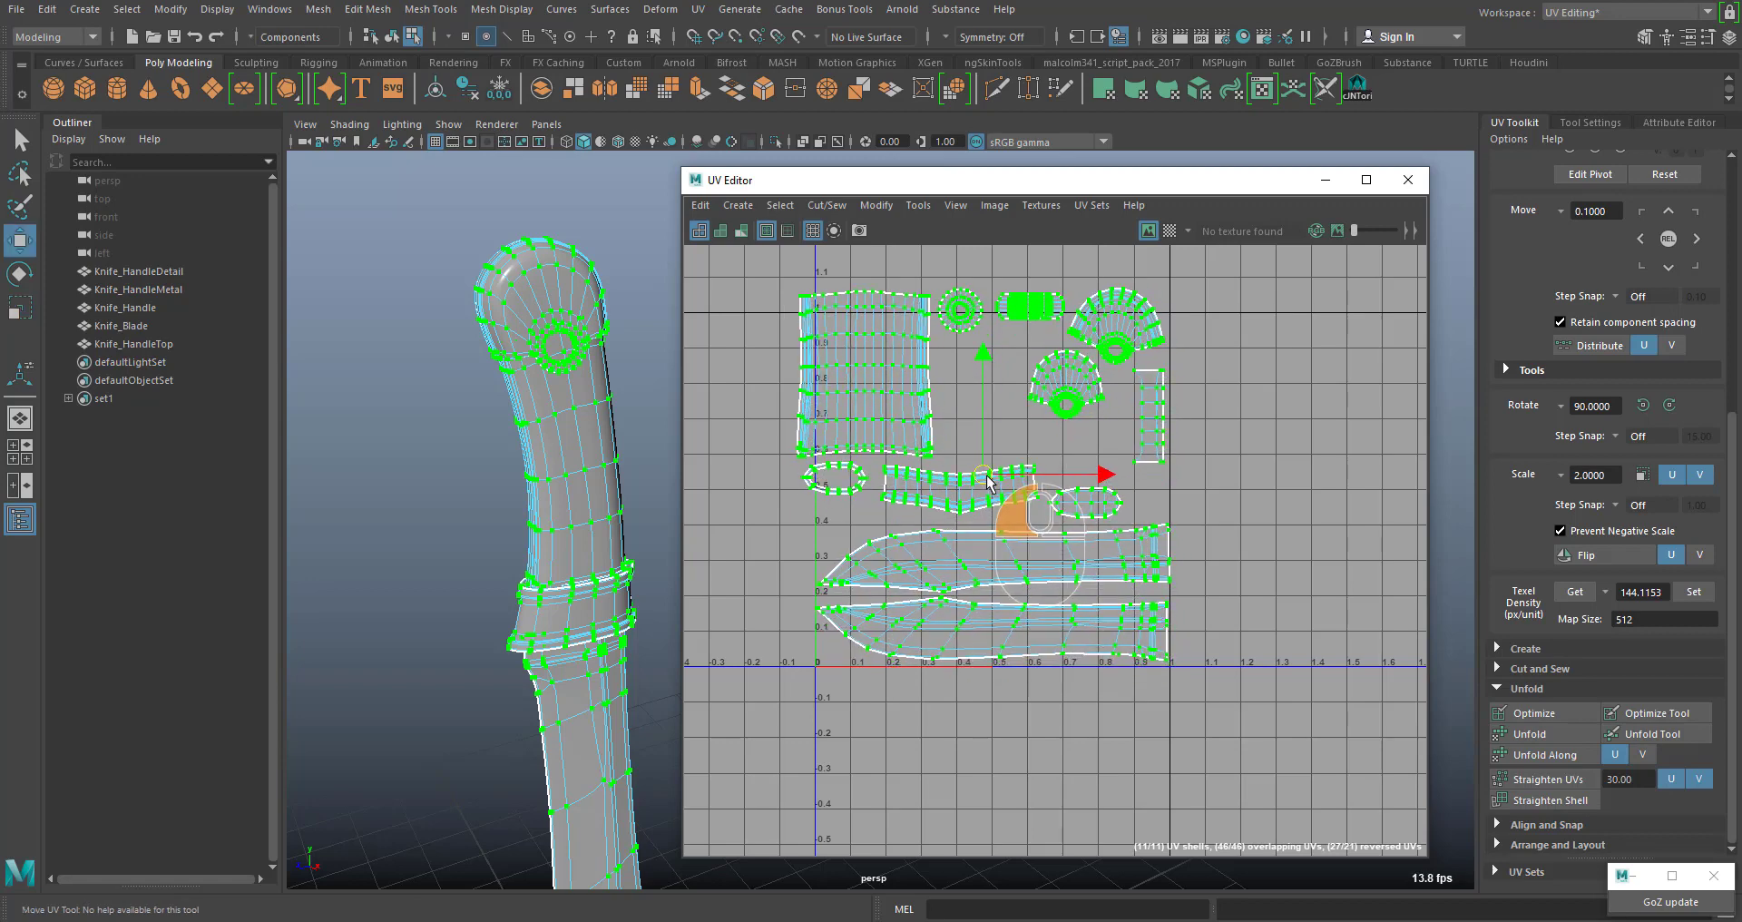
key("r")
left_click_drag(1003, 491, 985, 481)
key("w")
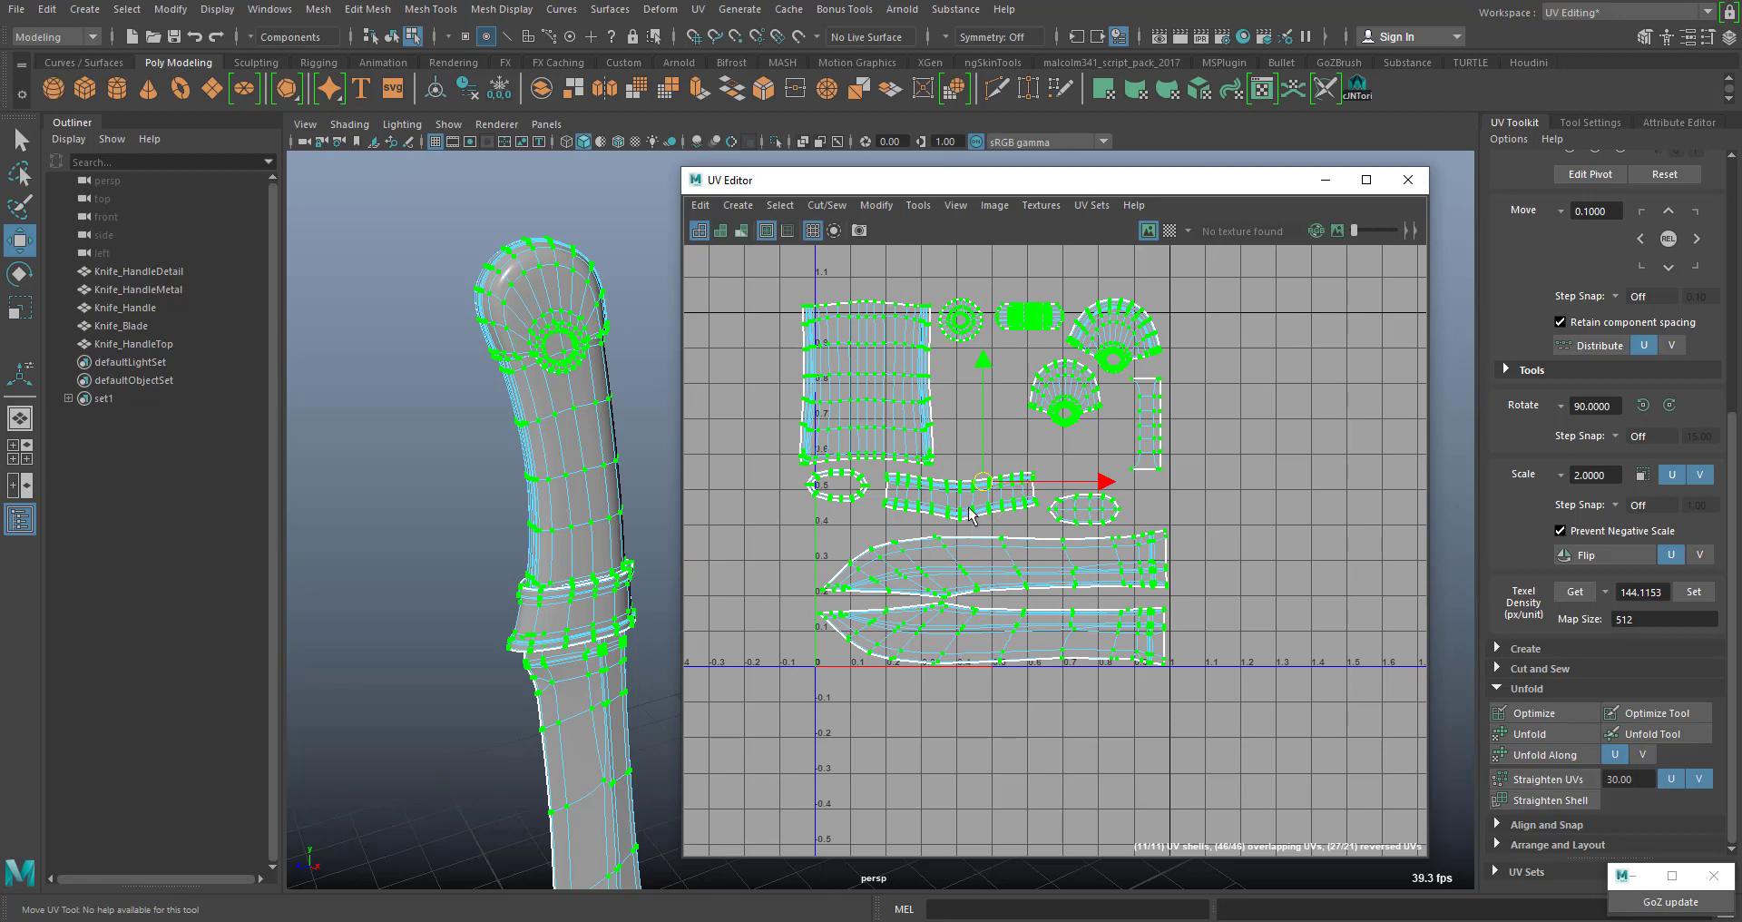
Move the handle shell fully inside the 0–1 tile's upper-left corner and rotate the ring-shaped shell 90° beneath it
left_click(806, 308)
right_click_drag(807, 308, 840, 329, "ctrl")
left_click_drag(862, 386, 882, 397)
left_click(853, 497)
right_click_drag(851, 500, 848, 519, "ctrl")
left_click_drag(845, 513, 838, 520)
left_click(1648, 401)
Move the collar strip shell closer to the upright ring shell and the narrow strip shell beside the handle shell's right edge
left_click_drag(1004, 501, 1006, 503)
right_click_drag(1010, 506, 1091, 530, "ctrl")
left_click_drag(959, 493, 949, 505)
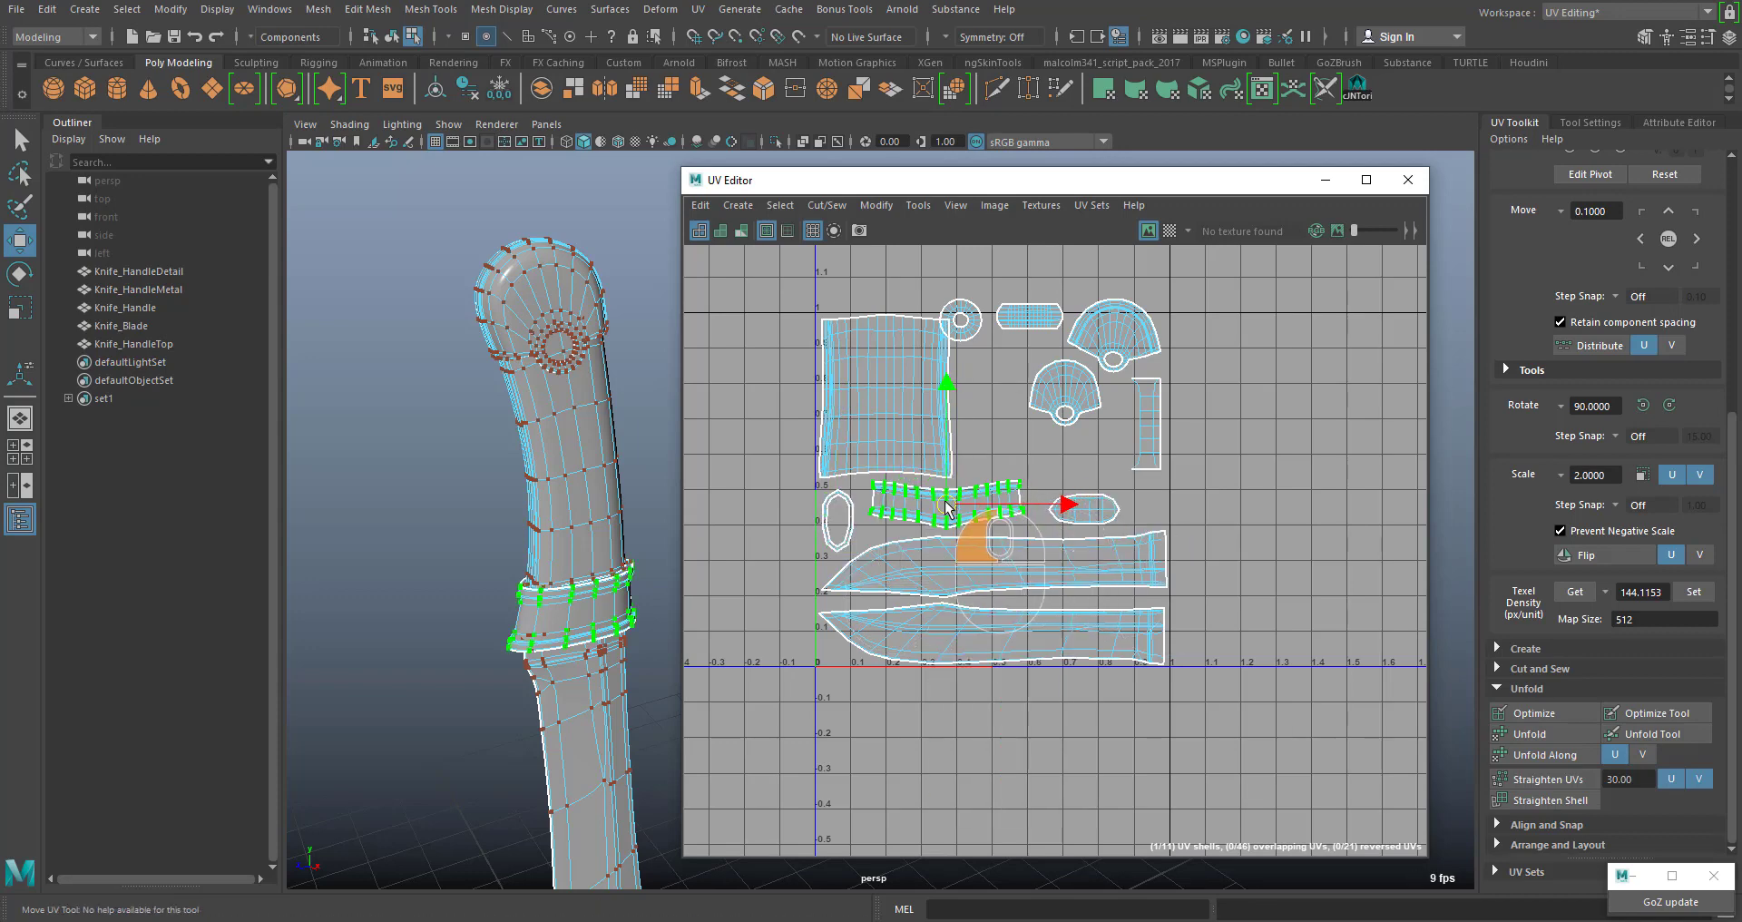
left_click_drag(1129, 448, 1156, 471)
right_click_drag(1156, 471, 1203, 490, "ctrl")
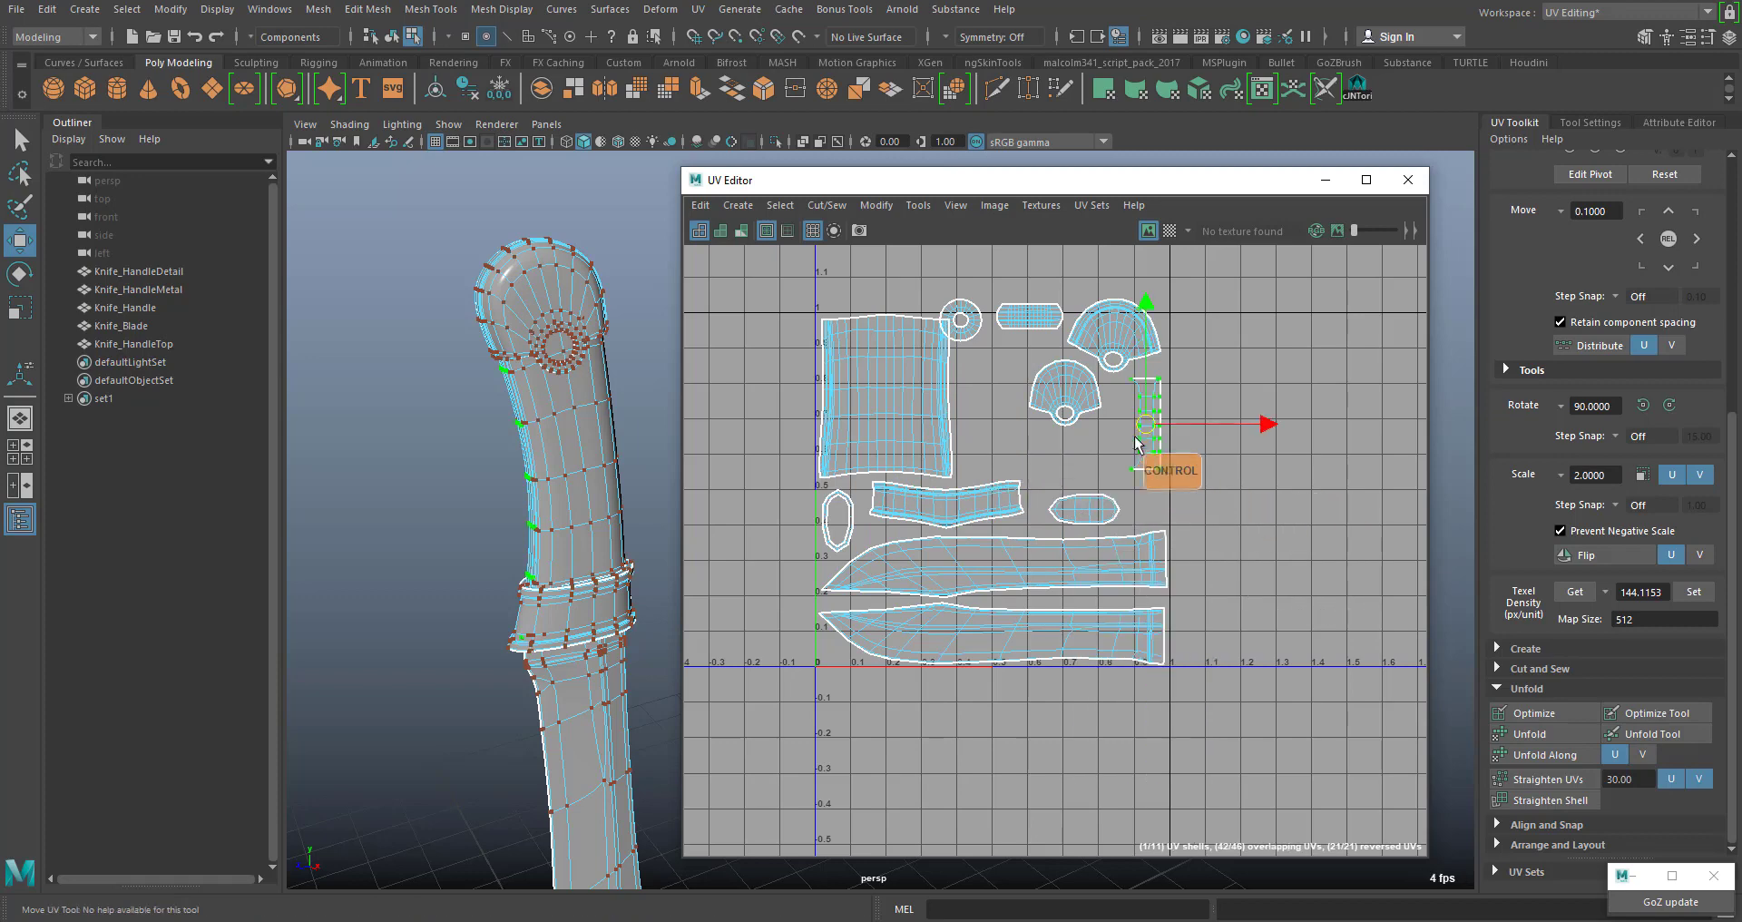
left_click_drag(1134, 419, 978, 404)
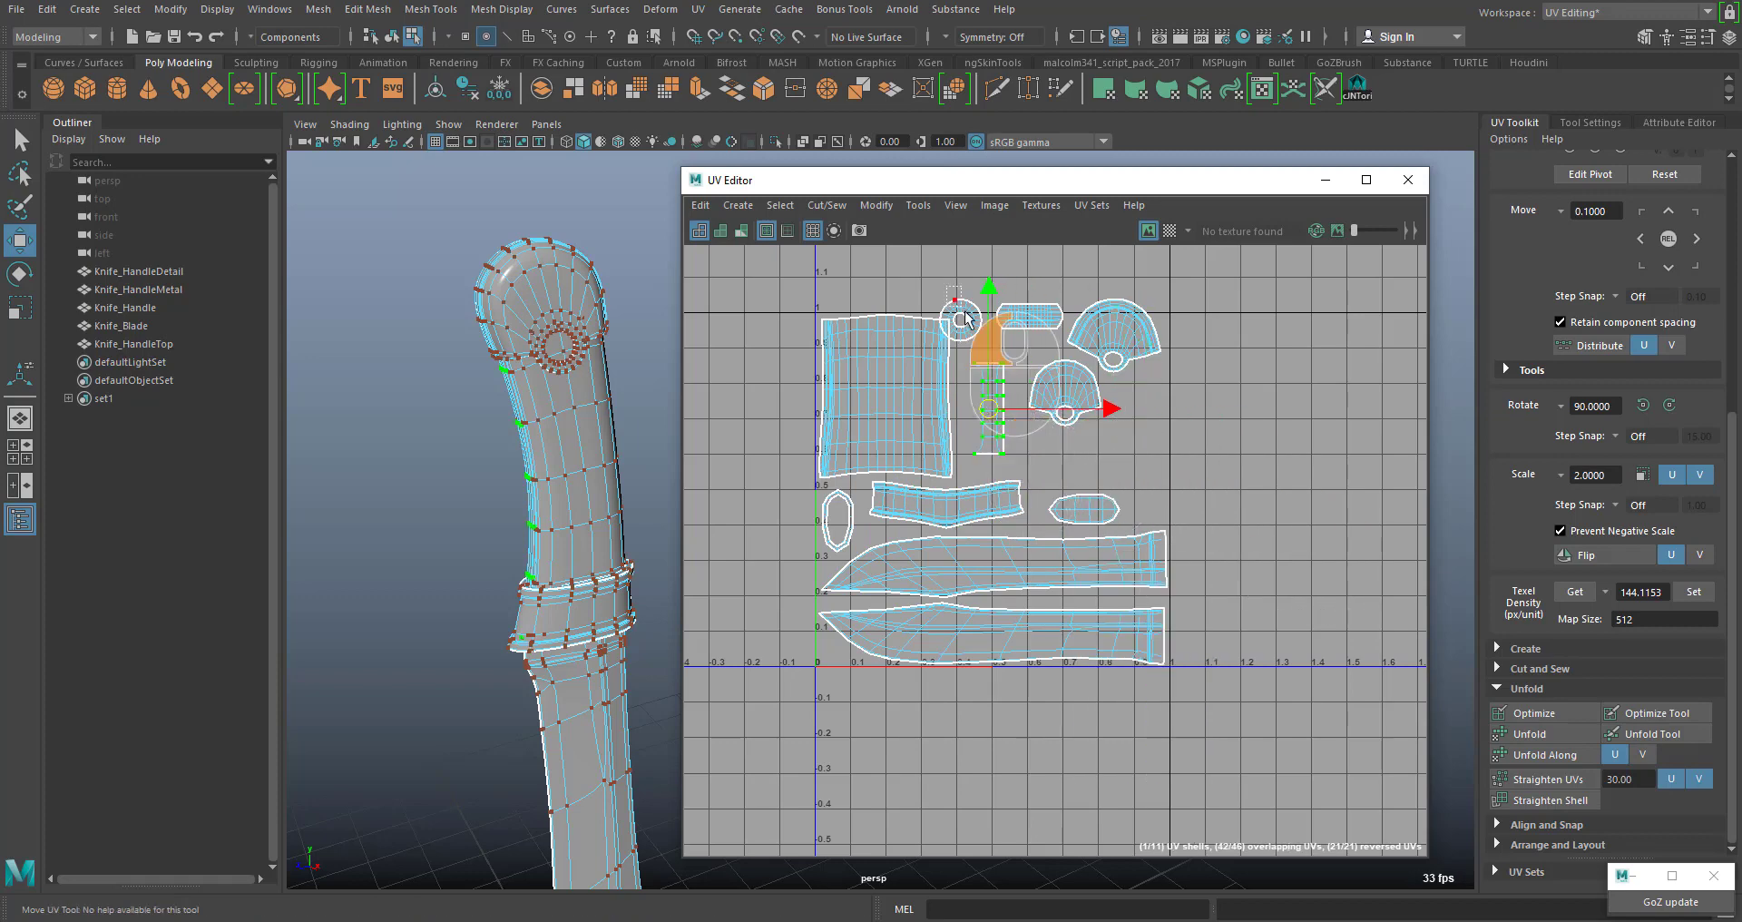
Move the round shell down beside the pointed oval shell, just above the wide end of the blade shells
left_click_drag(967, 318, 963, 315)
right_click_drag(964, 316, 1007, 337, "ctrl")
left_click_drag(963, 322, 1146, 498)
Lower the smaller fan-shaped shell to just above the pointed oval and the larger fan above the round shell
left_click_drag(1028, 374, 1045, 398)
right_click_drag(1045, 397, 1054, 405, "ctrl")
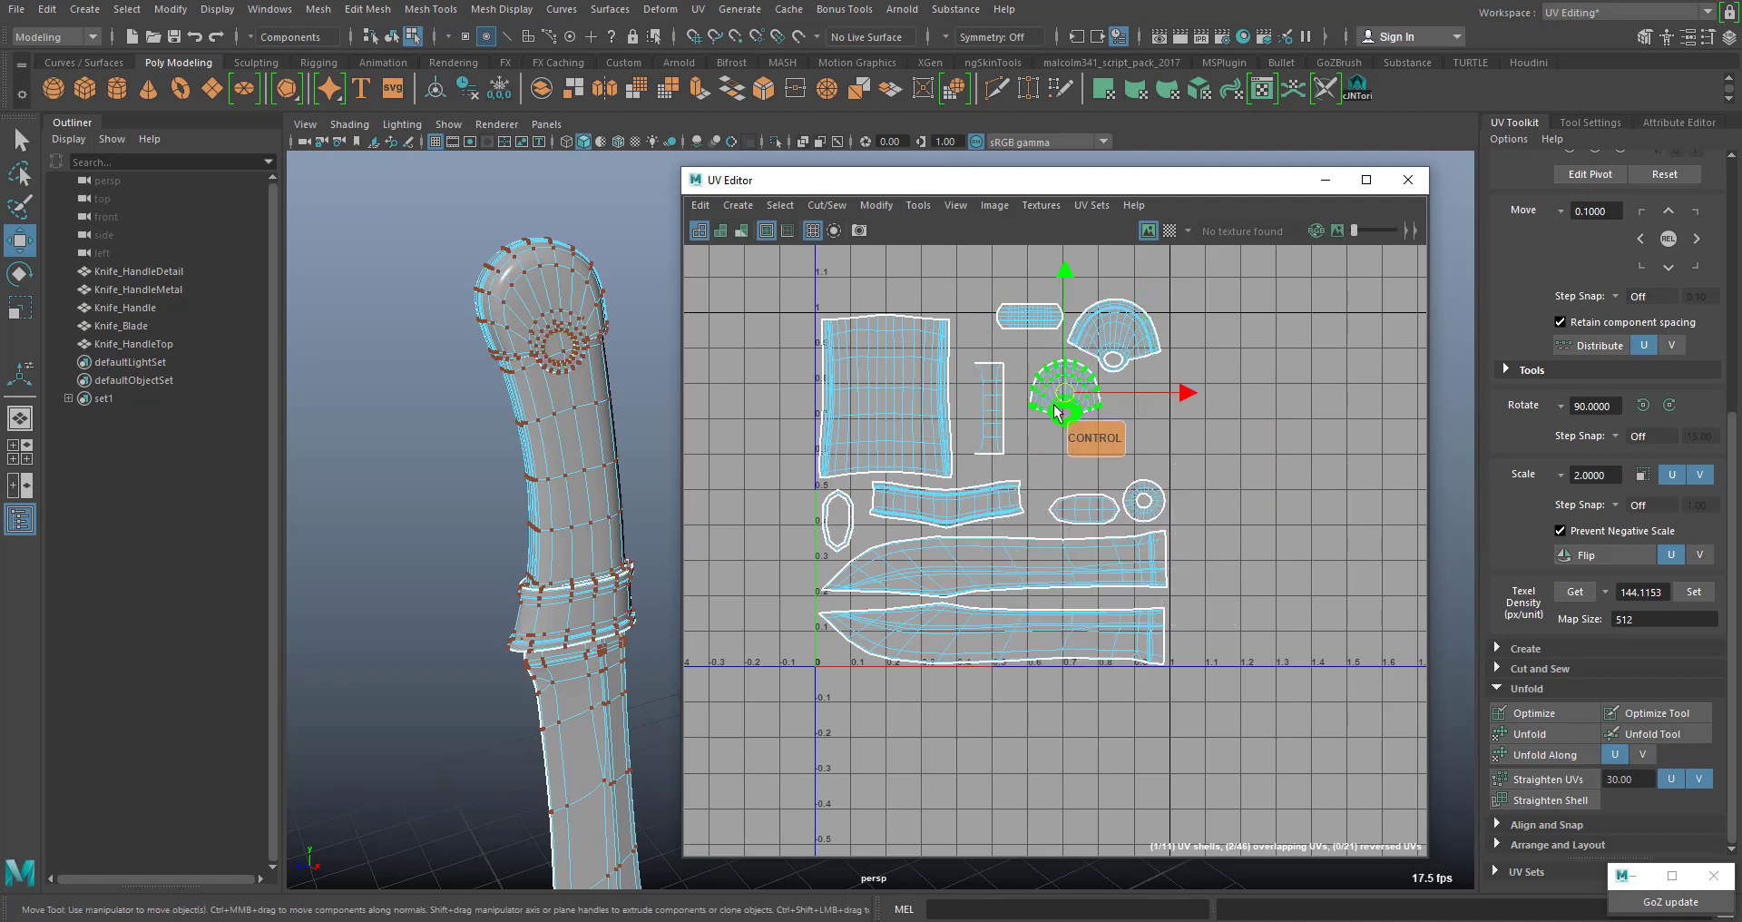
left_click_drag(1056, 413, 1044, 471)
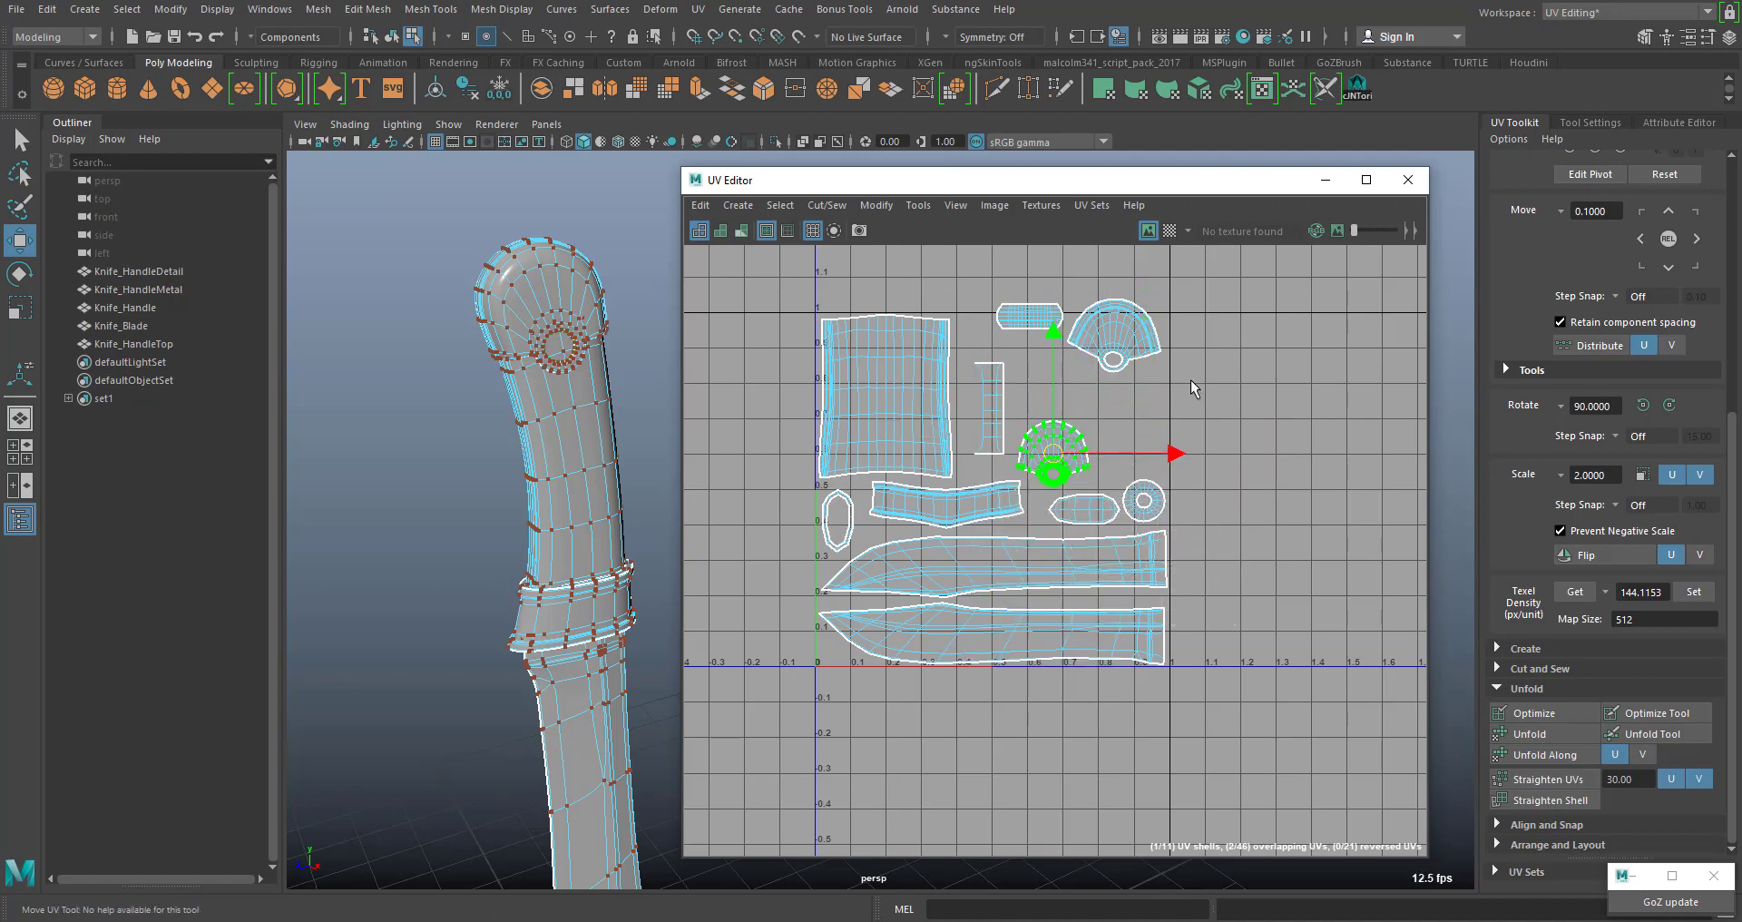
left_click_drag(1193, 397, 1099, 332)
right_click_drag(1152, 353, 1205, 383, "ctrl")
left_click_drag(1106, 342, 1110, 409)
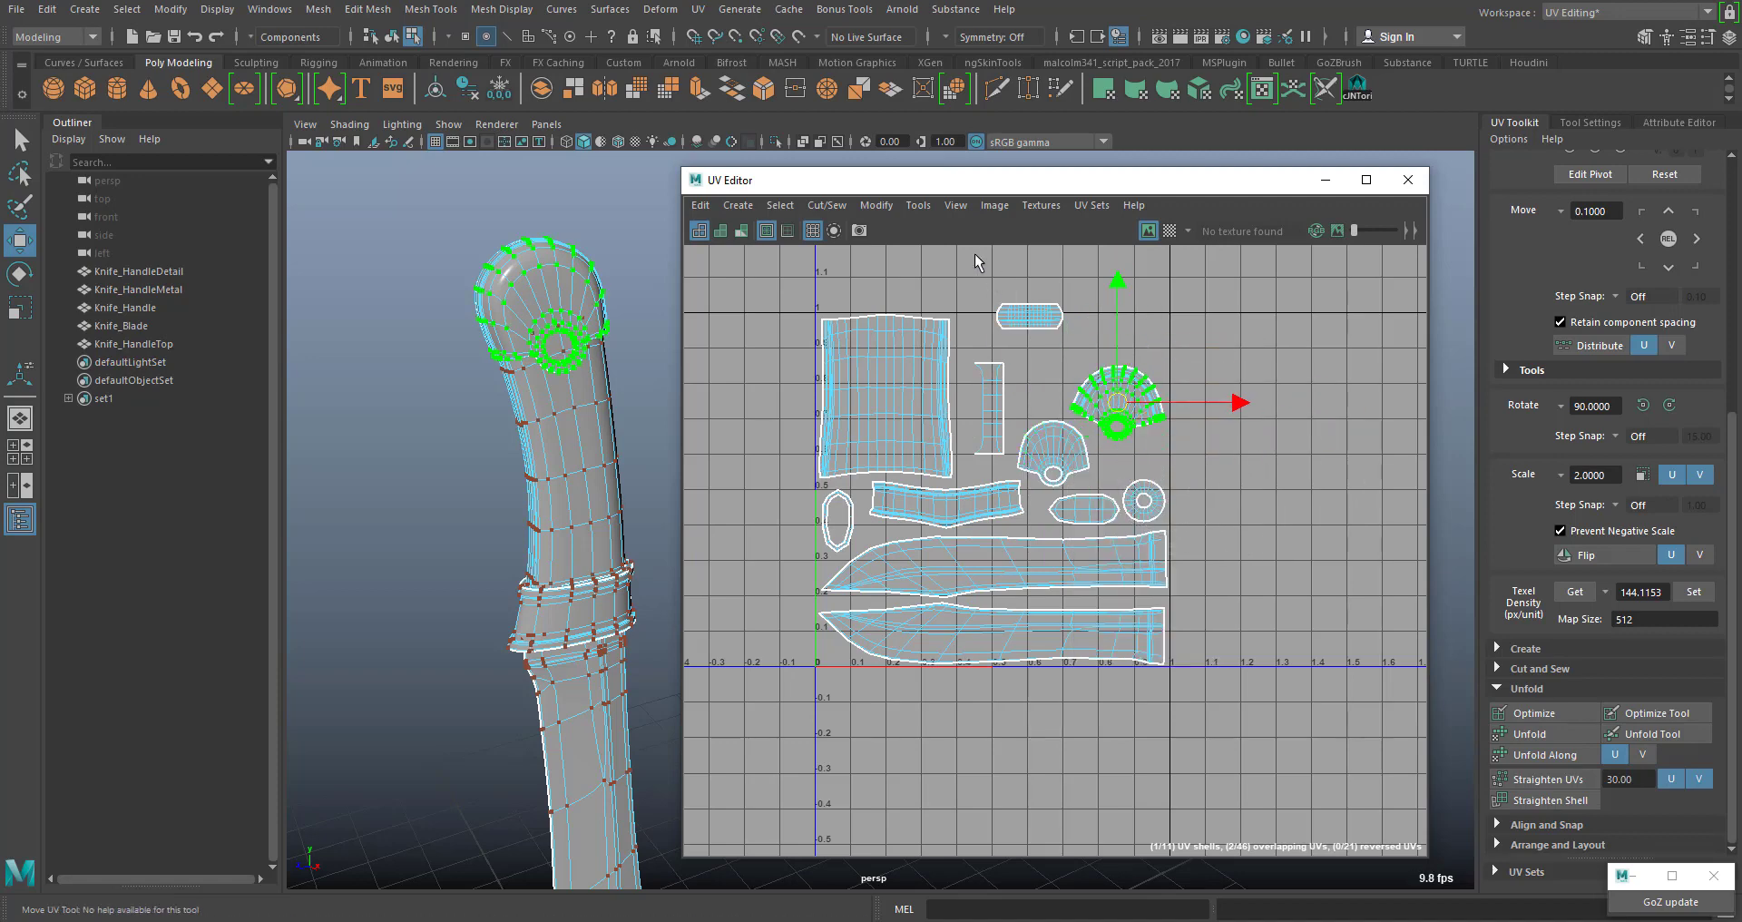
Rotate the rounded bar shell 90° and place it upright between the narrow strip and the larger fan shell
left_click_drag(1073, 337, 1024, 390)
left_click(1670, 406)
left_click(1333, 488)
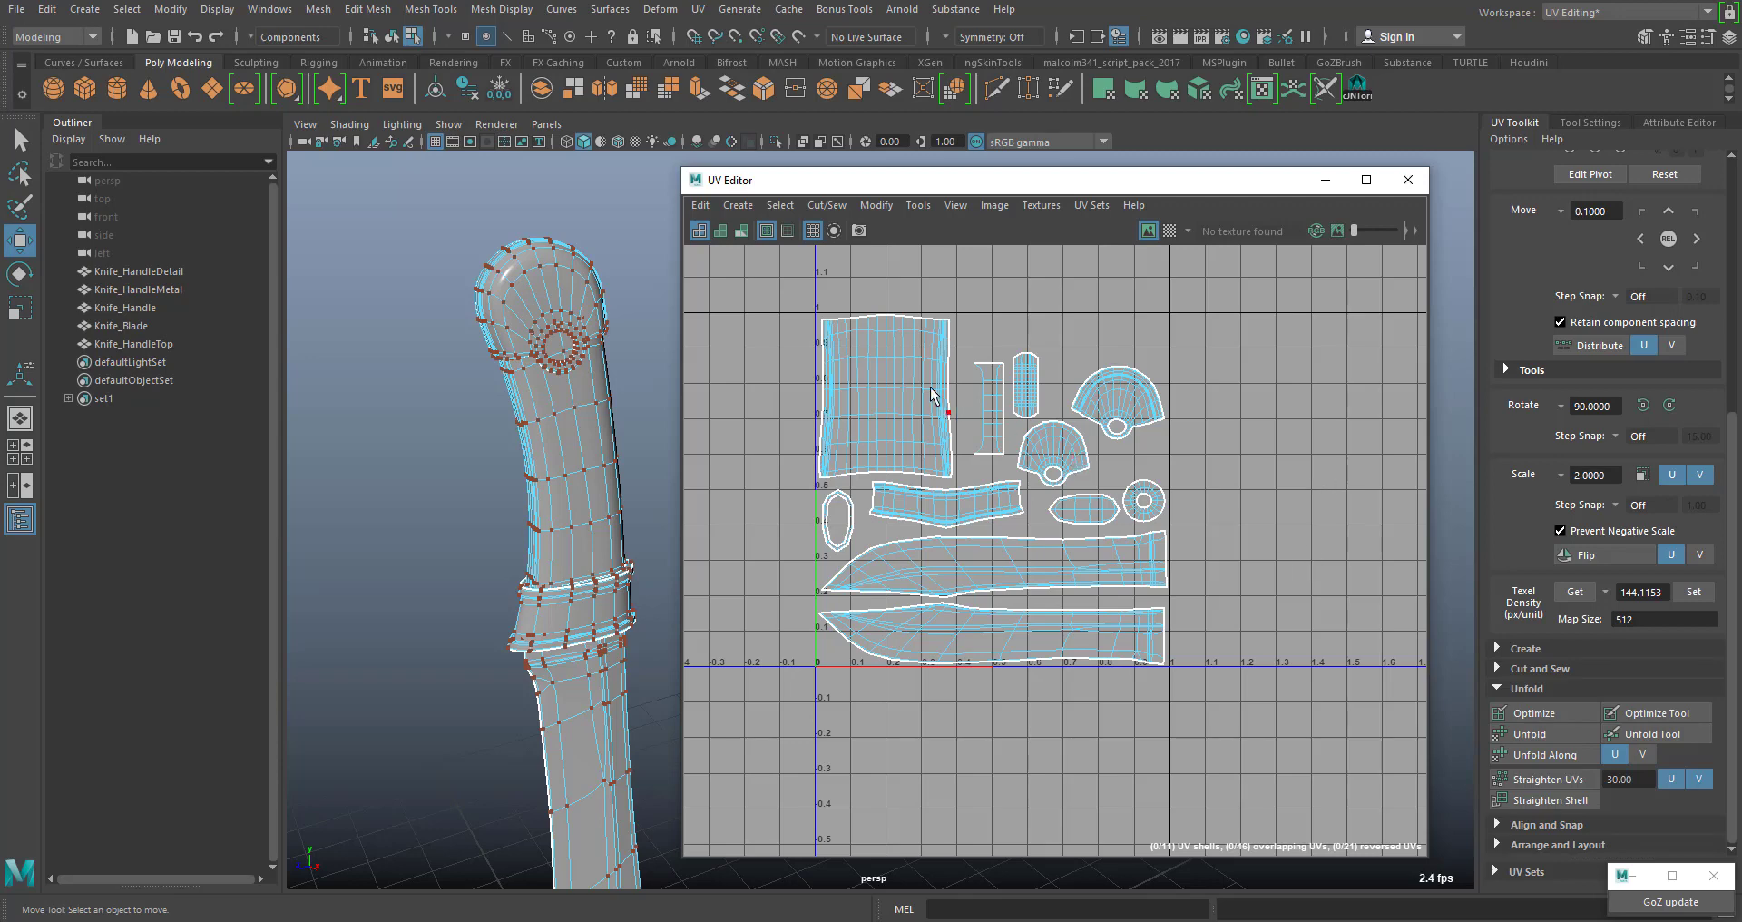
scroll(930, 390, "up", 4)
middle_click_drag(934, 356, 1050, 430, "alt")
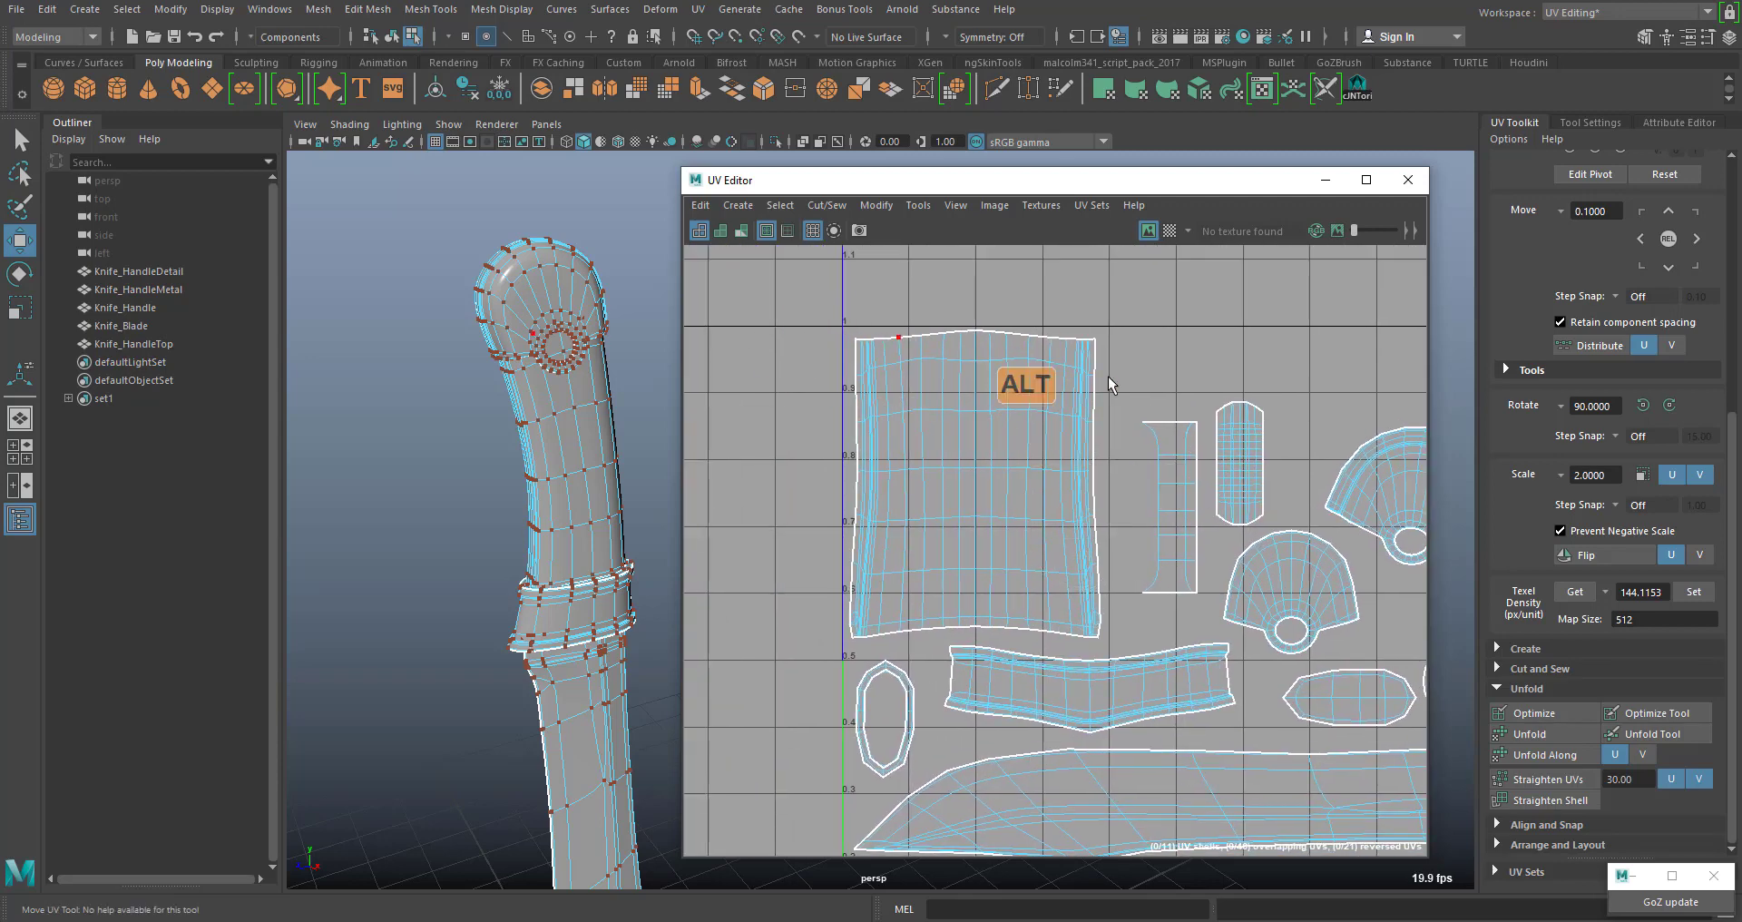
middle_click_drag(1108, 376, 1003, 363, "alt")
left_click_drag(1013, 180, 1001, 82)
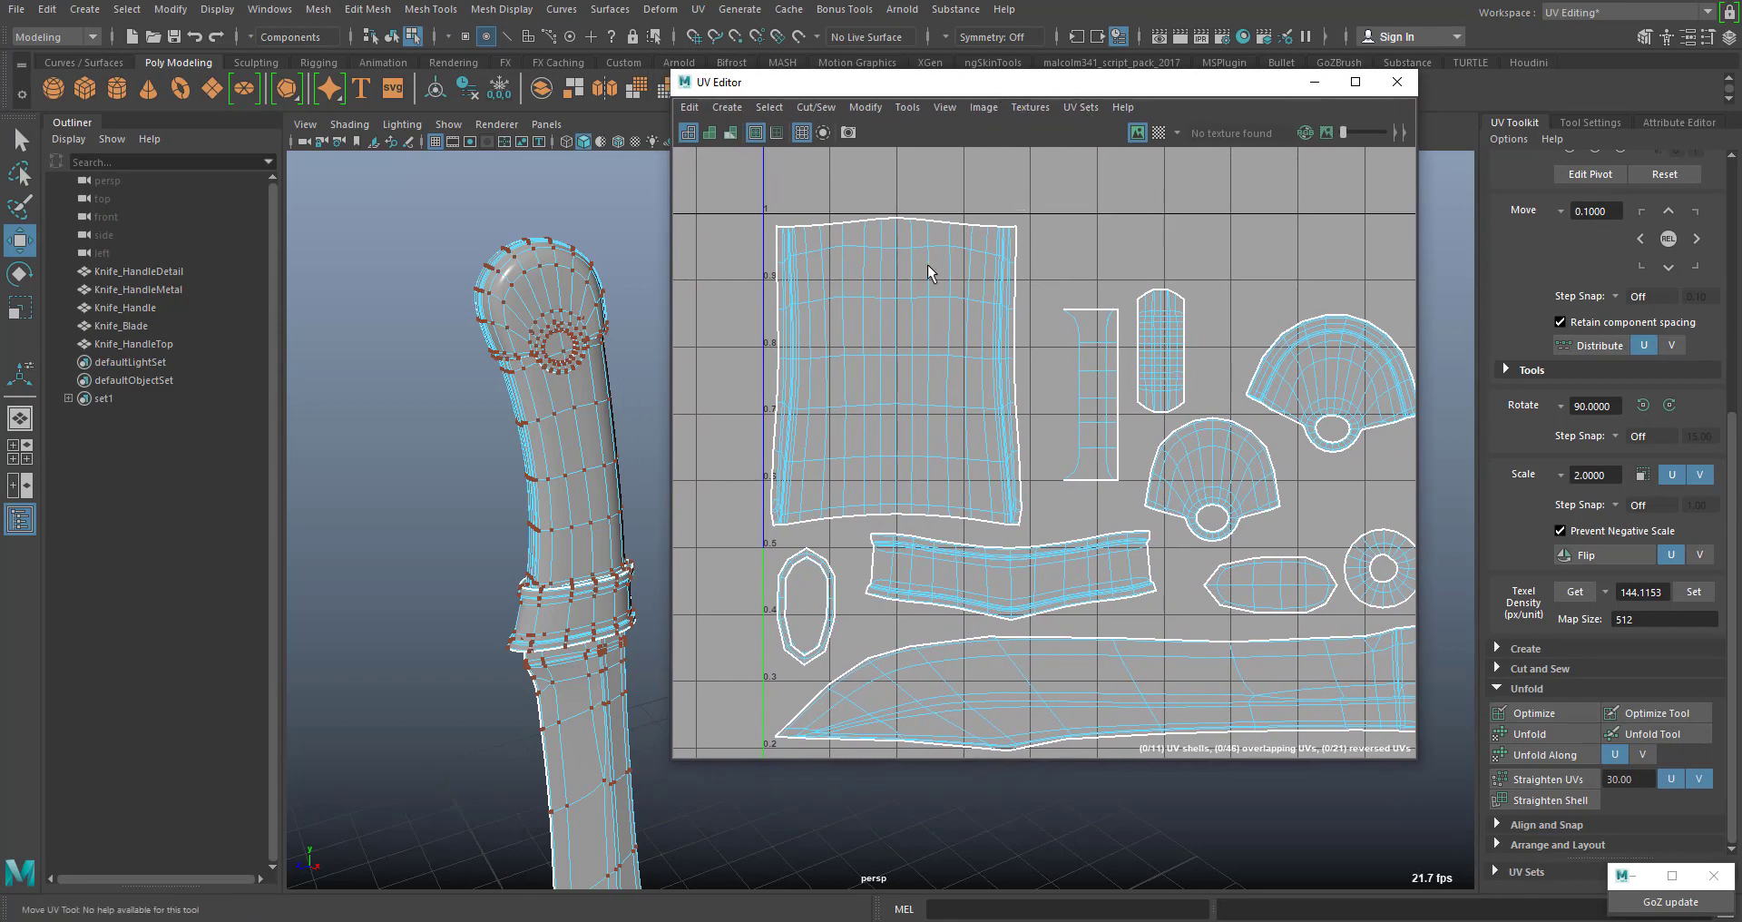
left_click_drag(1115, 87, 1134, 177)
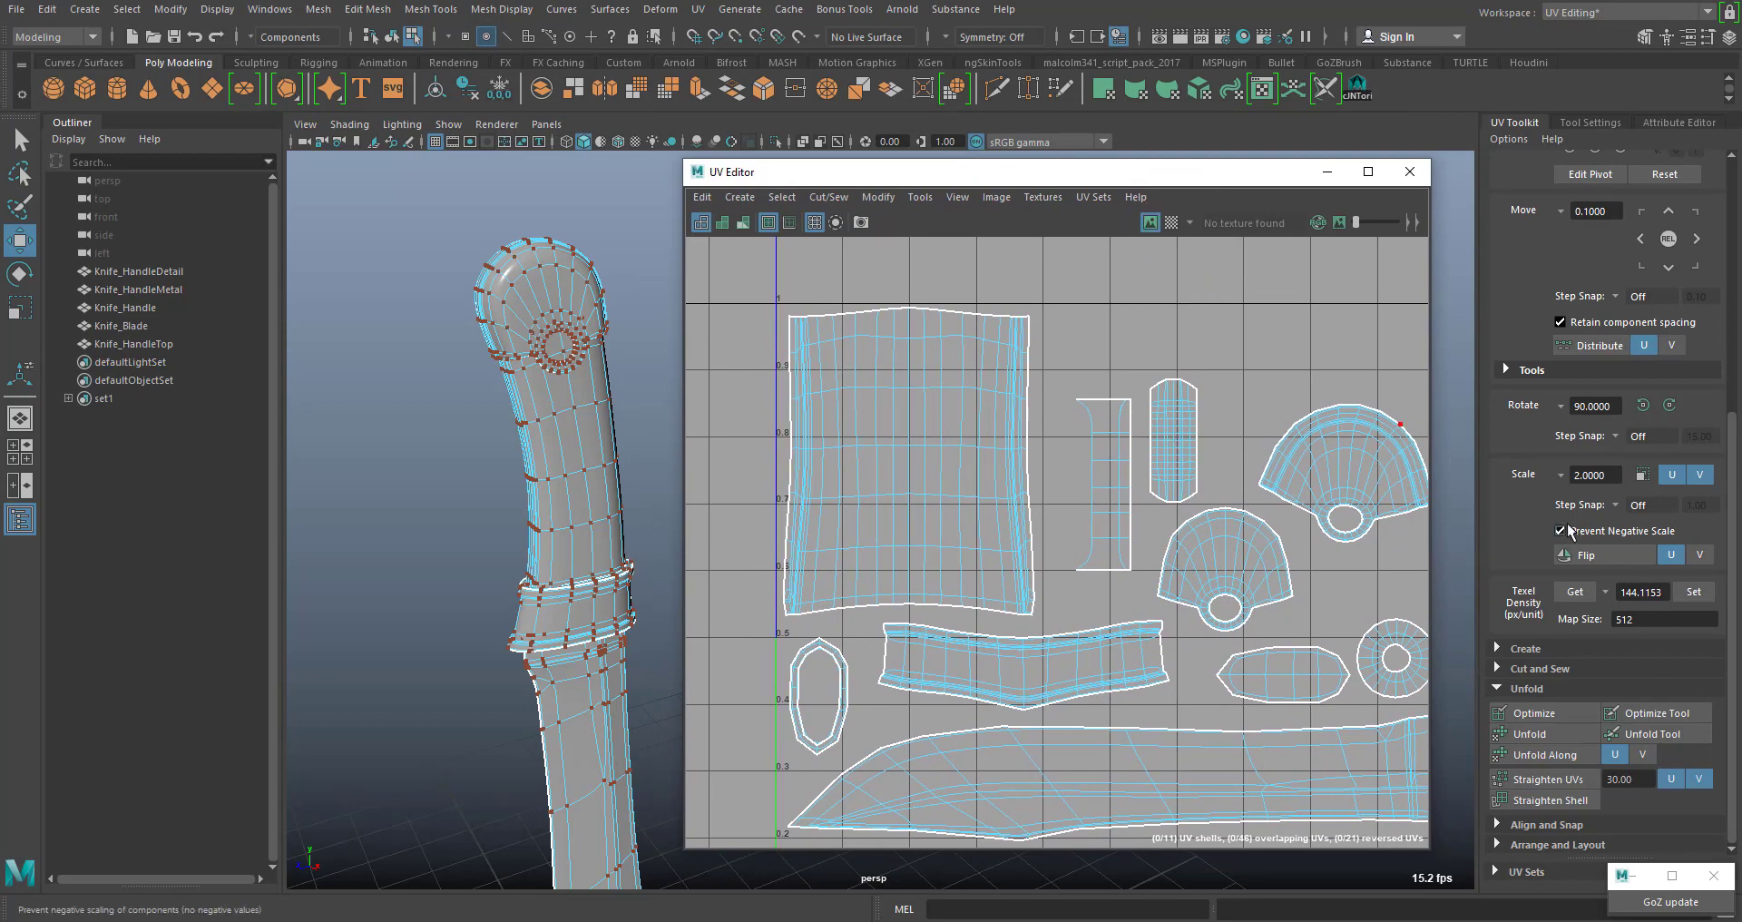
Collapse the Transform options in the UV Toolkit and expand the Unfold options
left_click(1497, 689)
scroll(1536, 306, "up", 2)
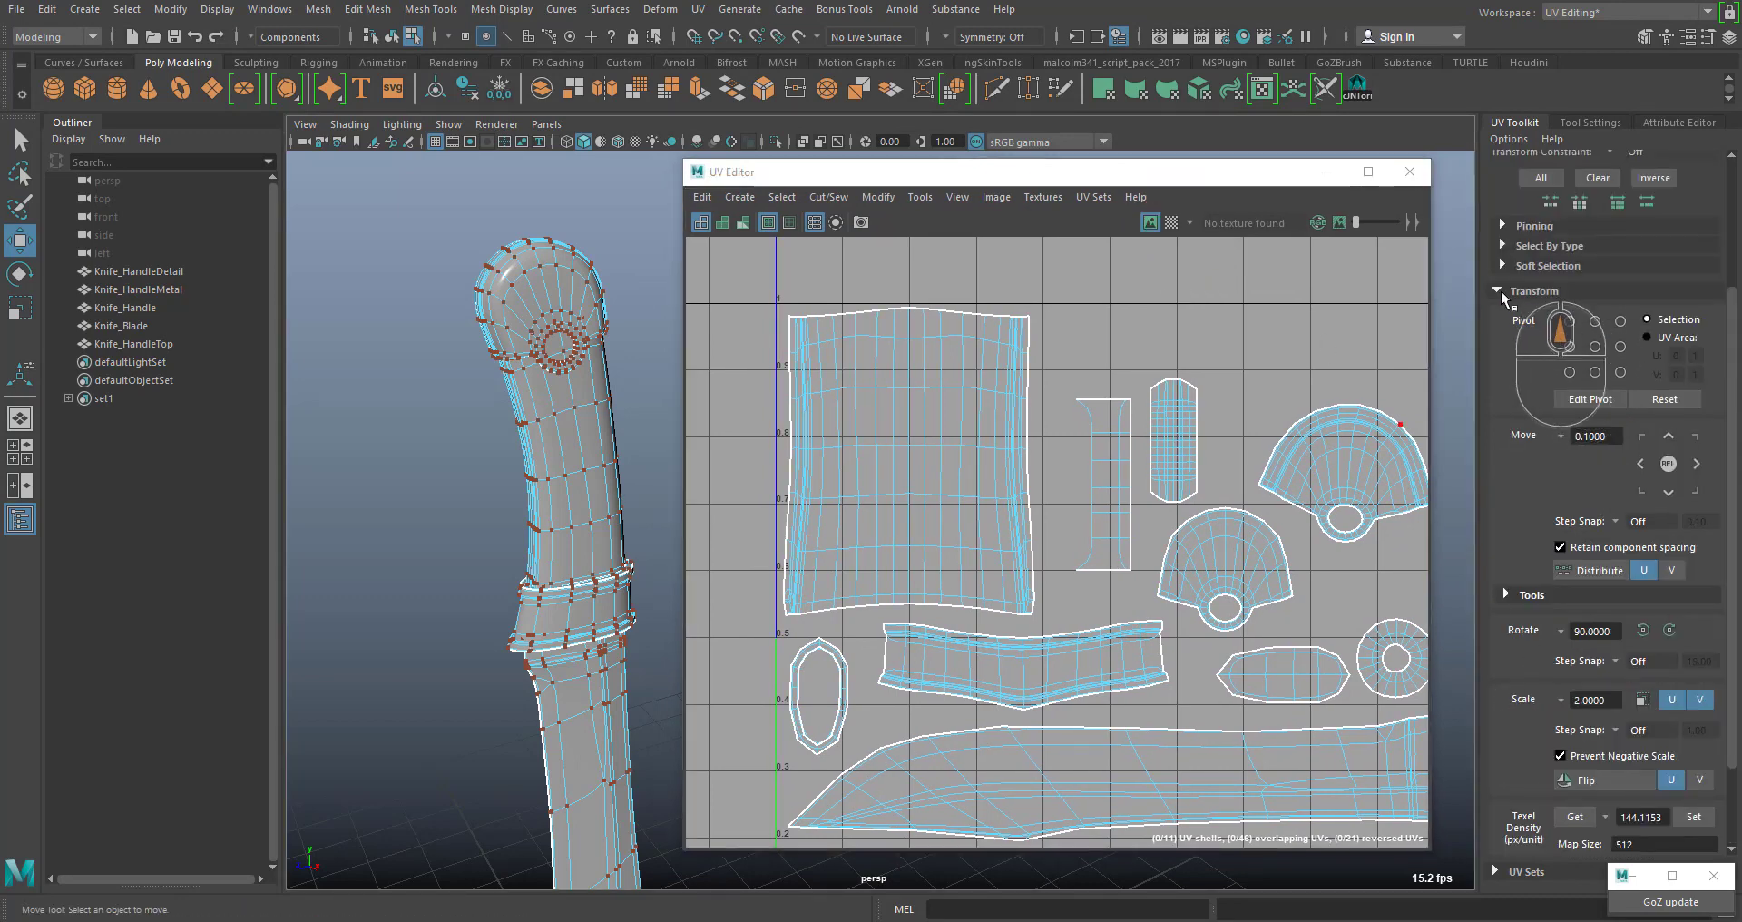
left_click(1499, 293)
left_click(1504, 532)
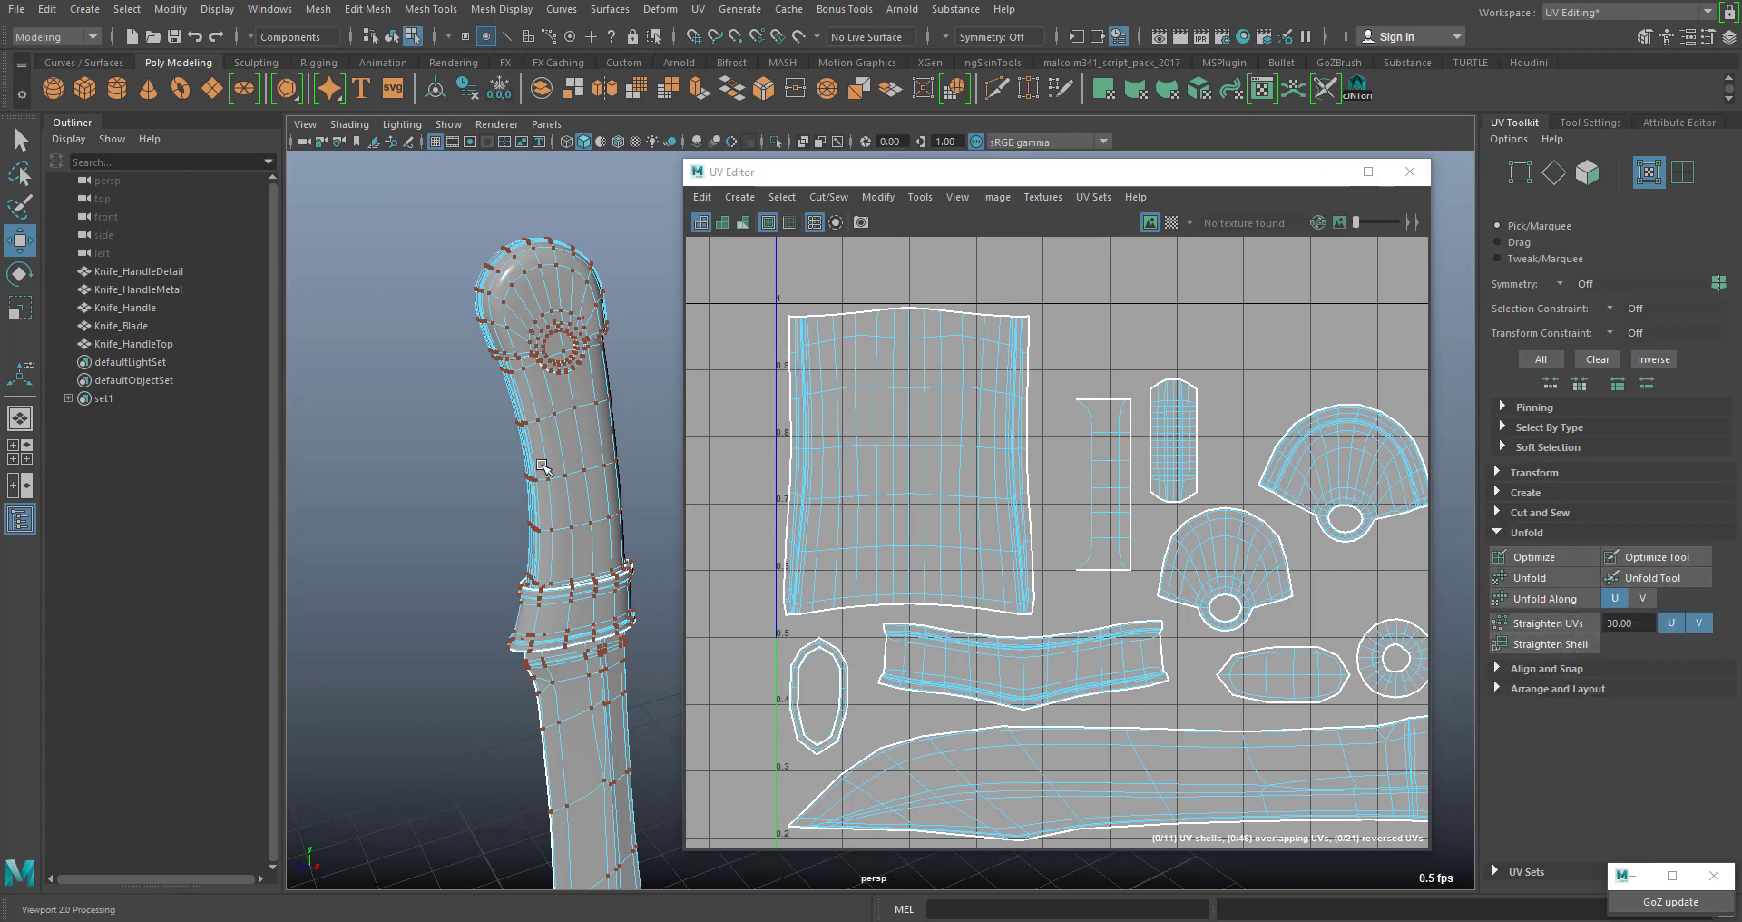
Return to object mode, select Knife_Handle and isolate it in the perspective view
right_click_drag(543, 466, 639, 363)
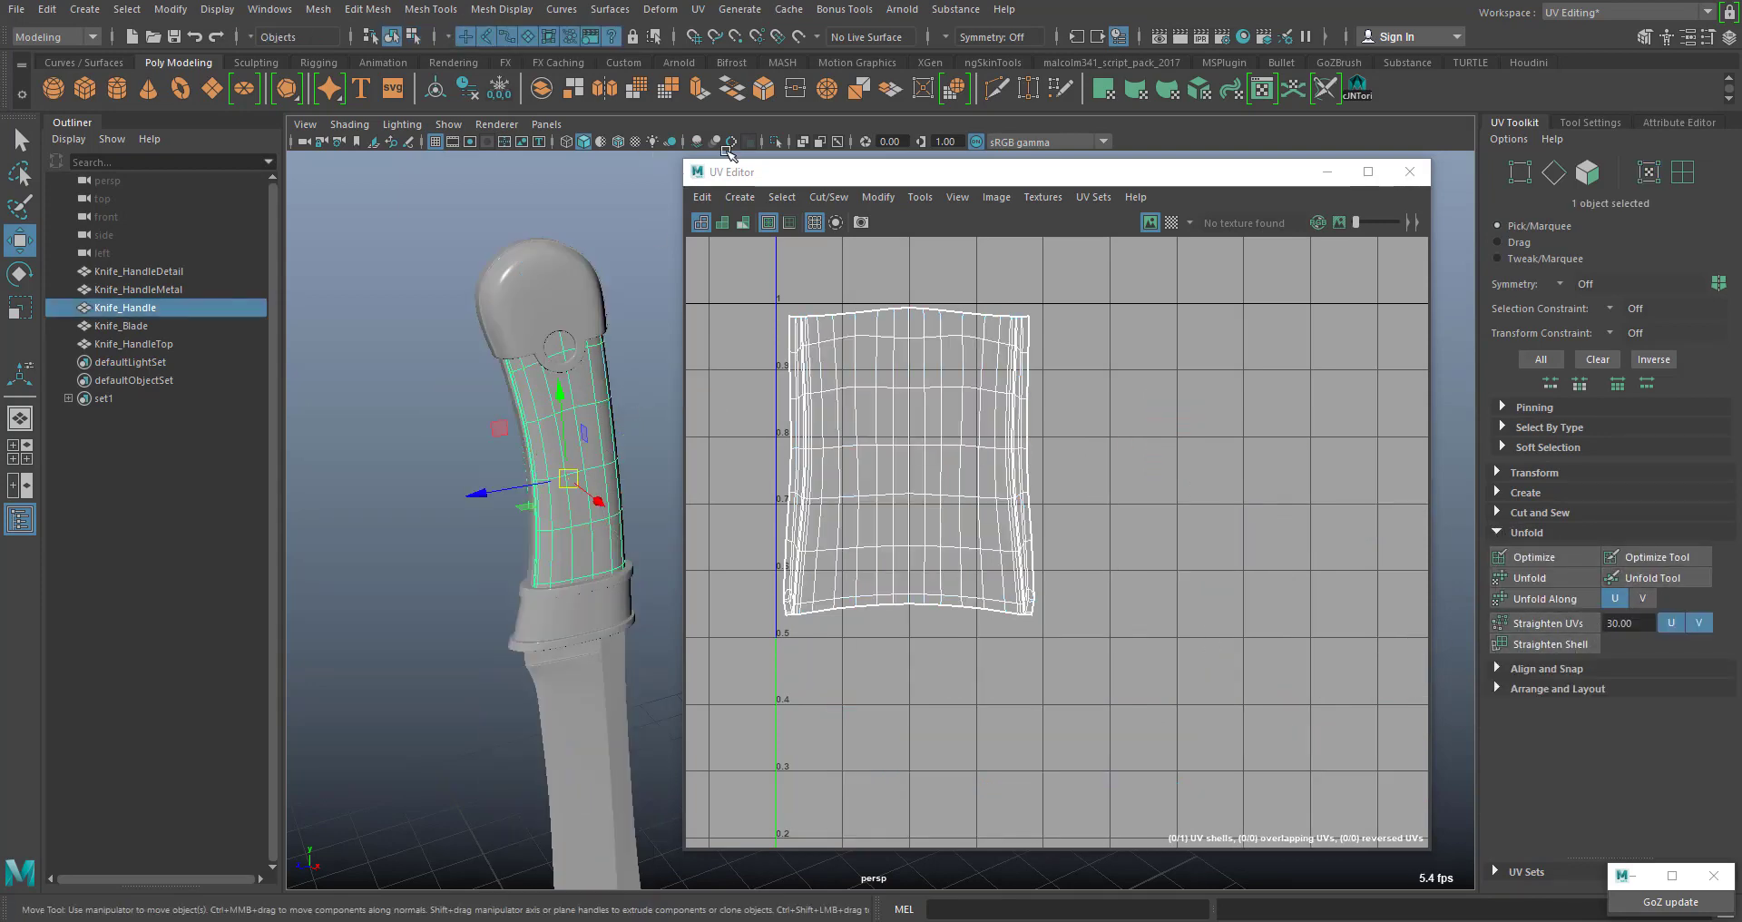
left_click(775, 142)
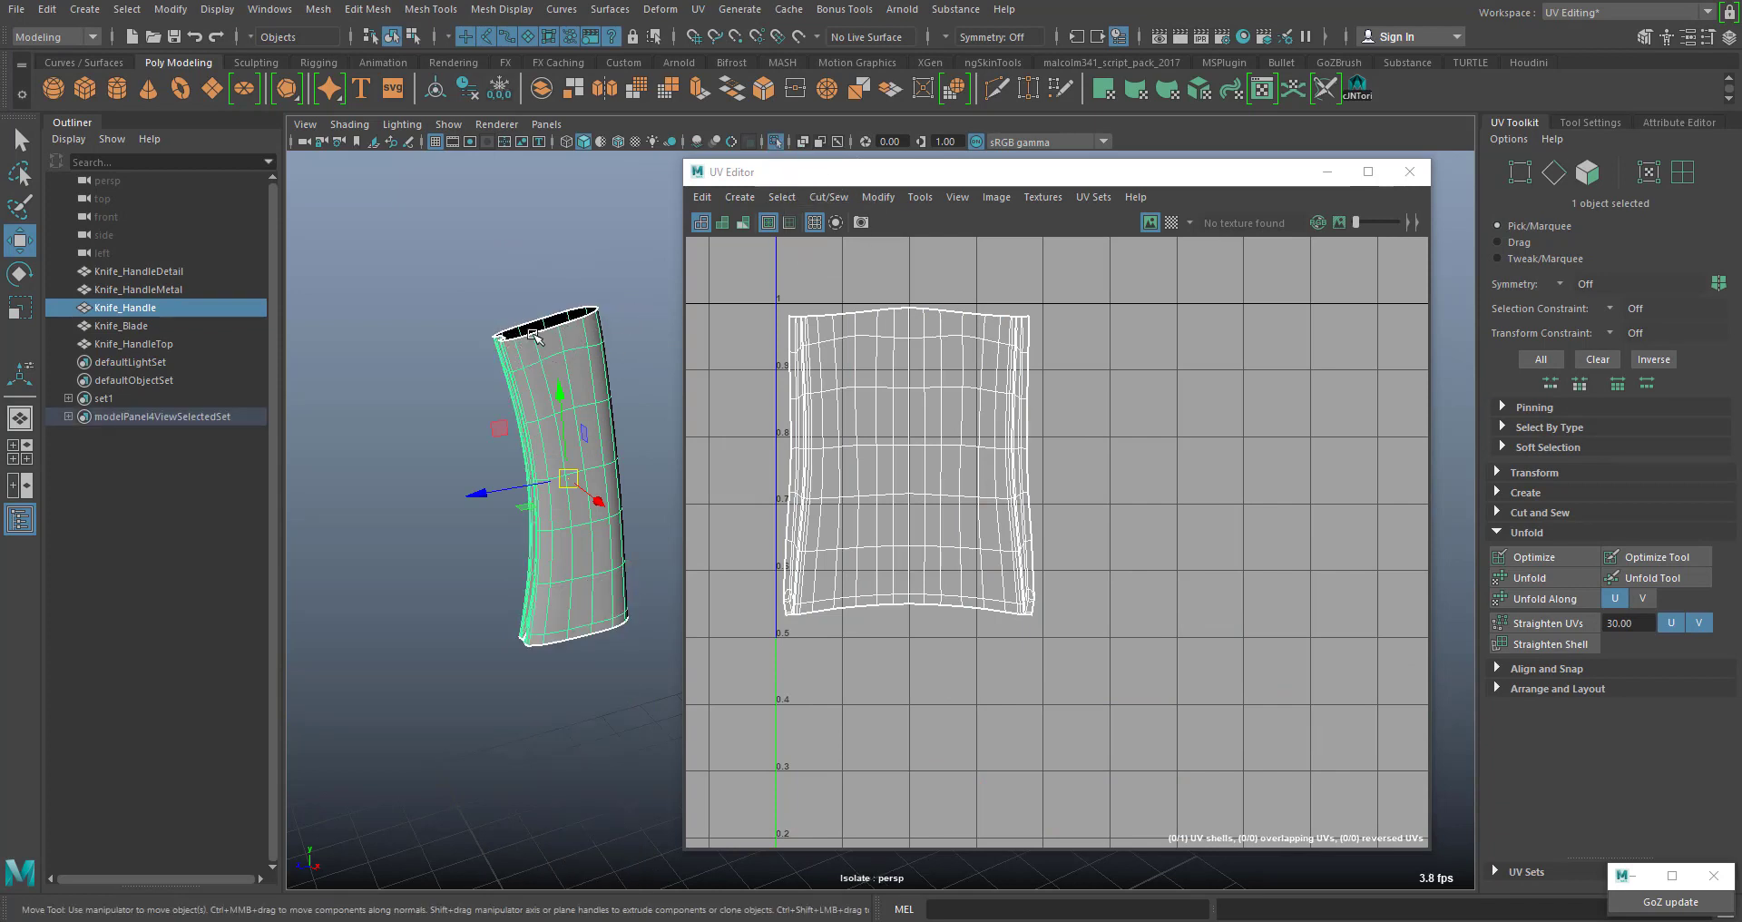
middle_click_drag(986, 413, 1066, 439, "alt")
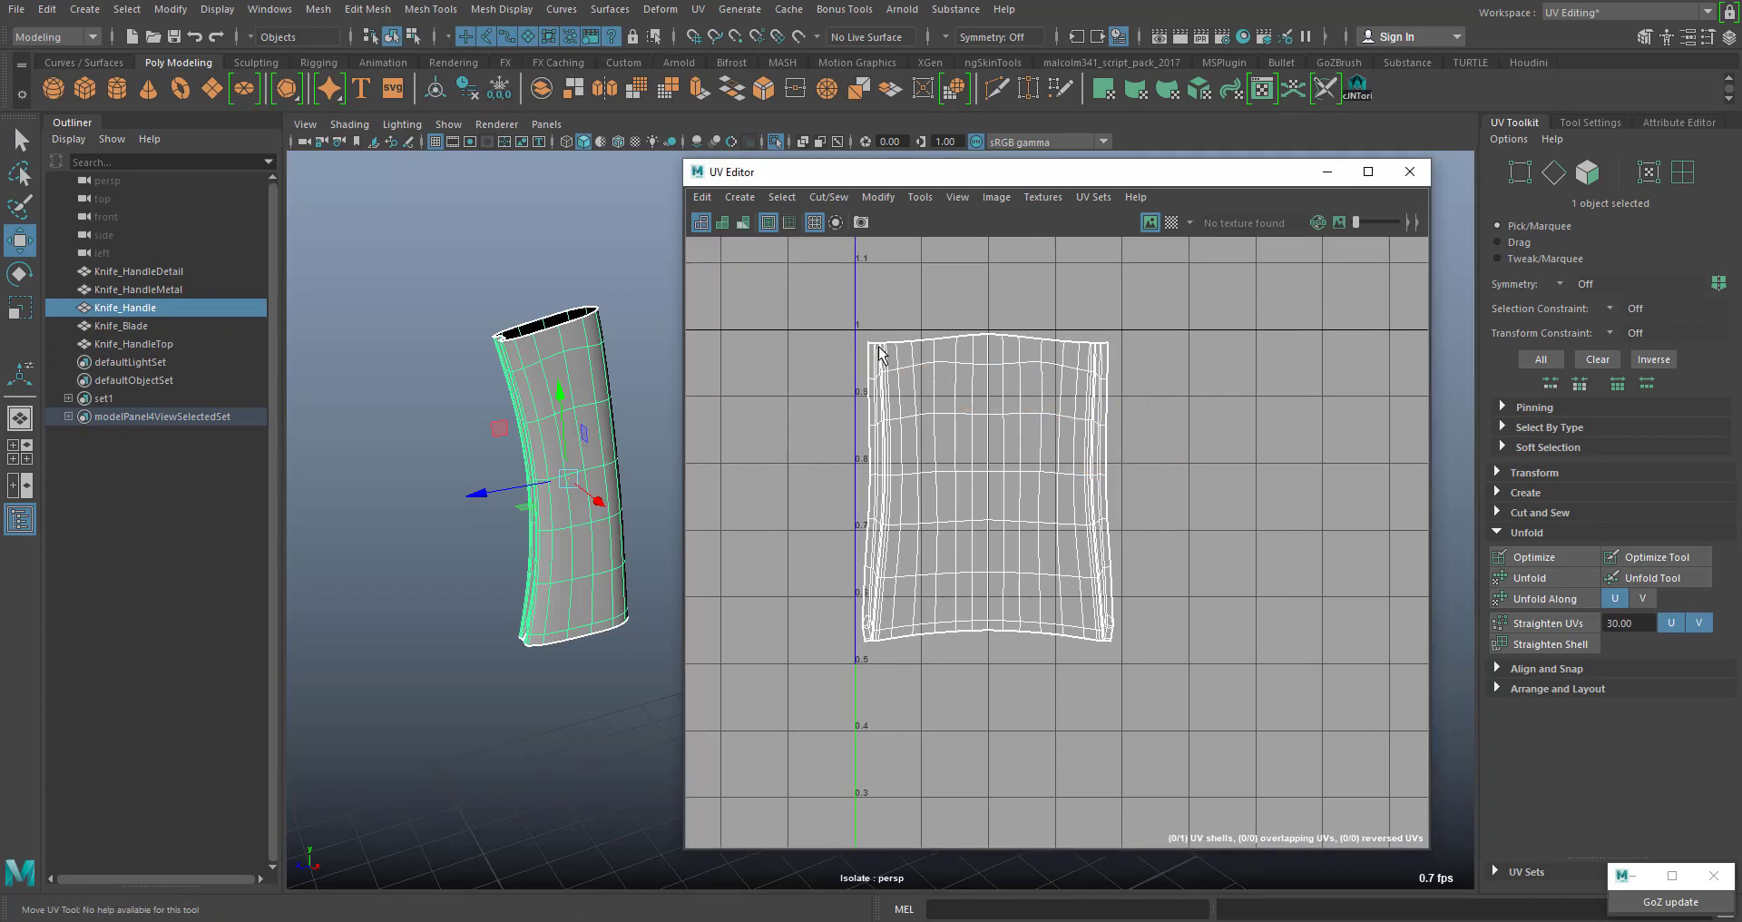
Select all the handle's UVs and straighten the shell into a rectangular grid
right_click_drag(1007, 386, 1080, 385)
left_click_drag(854, 291, 1205, 667)
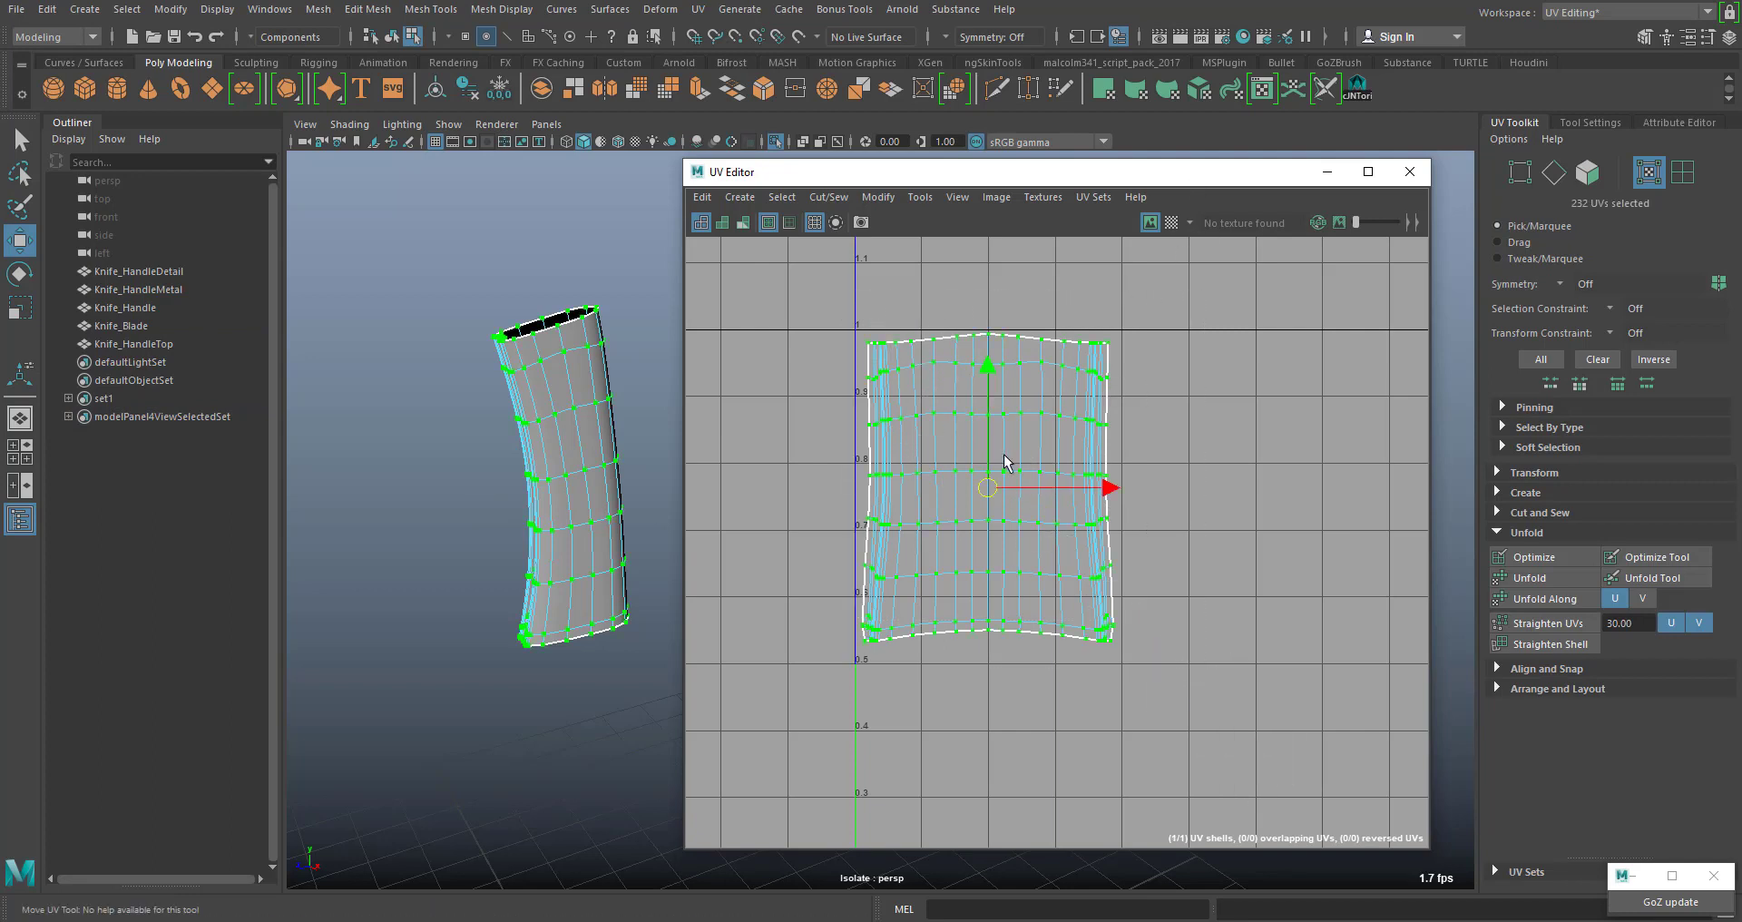
right_click_drag(998, 465, 1079, 364, "ctrl")
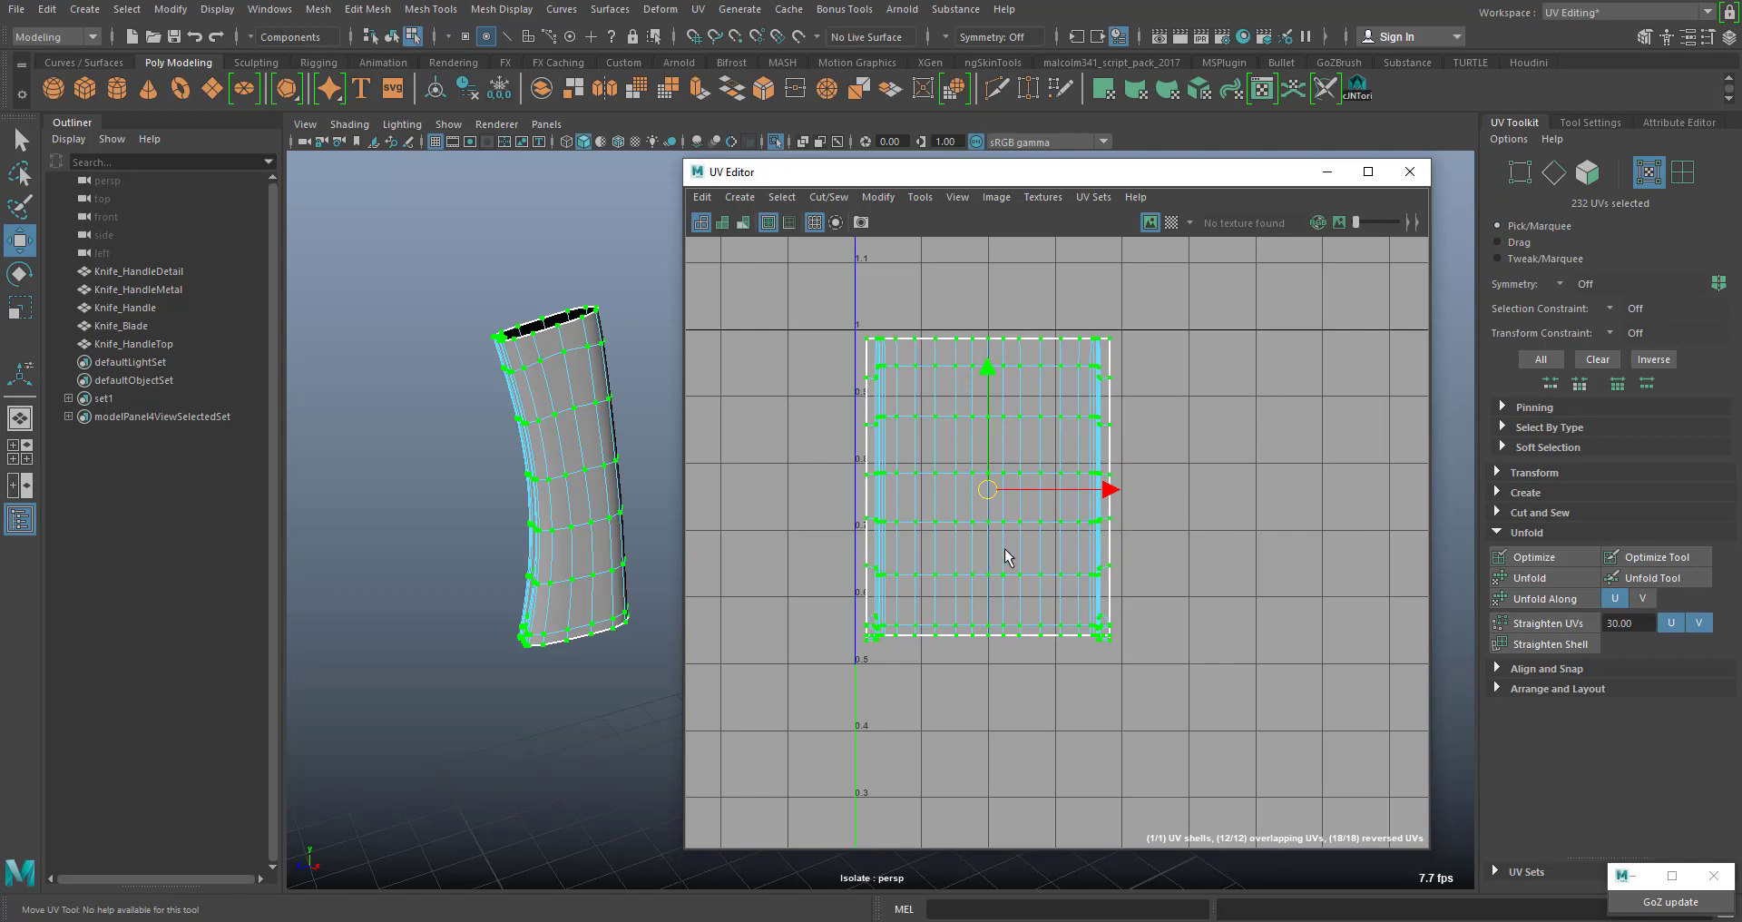
Examine the UVs at the lower-left corner of the straightened handle shell
scroll(1003, 550, "up", 3)
middle_click_drag(980, 612, 1105, 454, "alt")
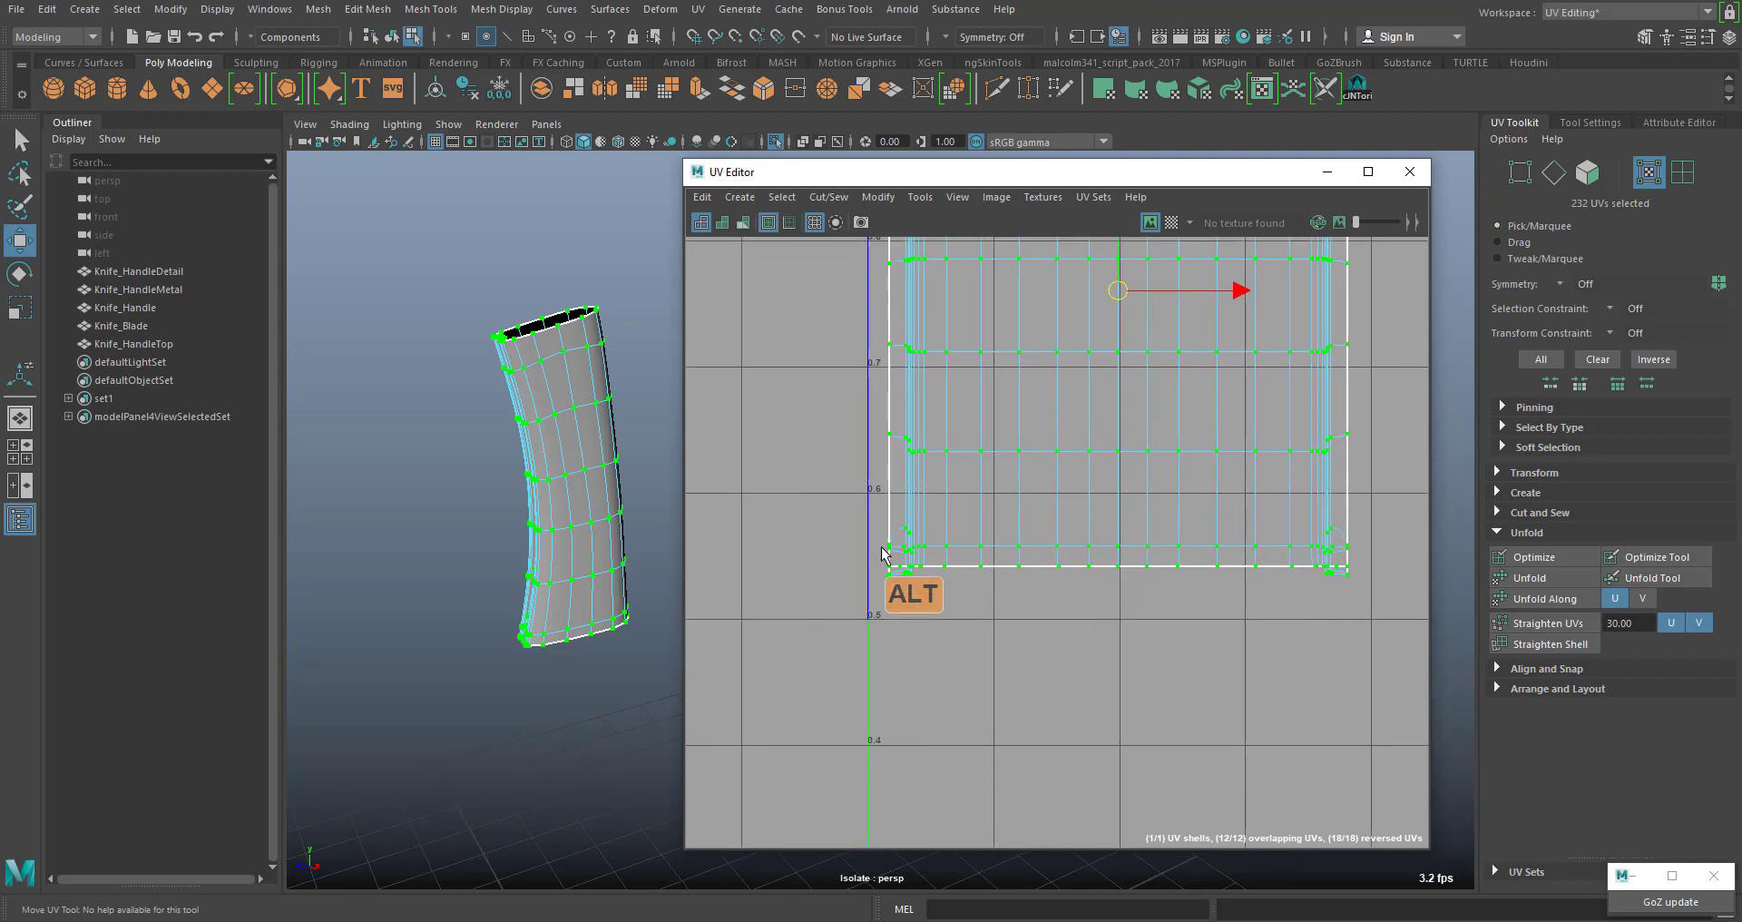
scroll(889, 531, "up", 5, "alt")
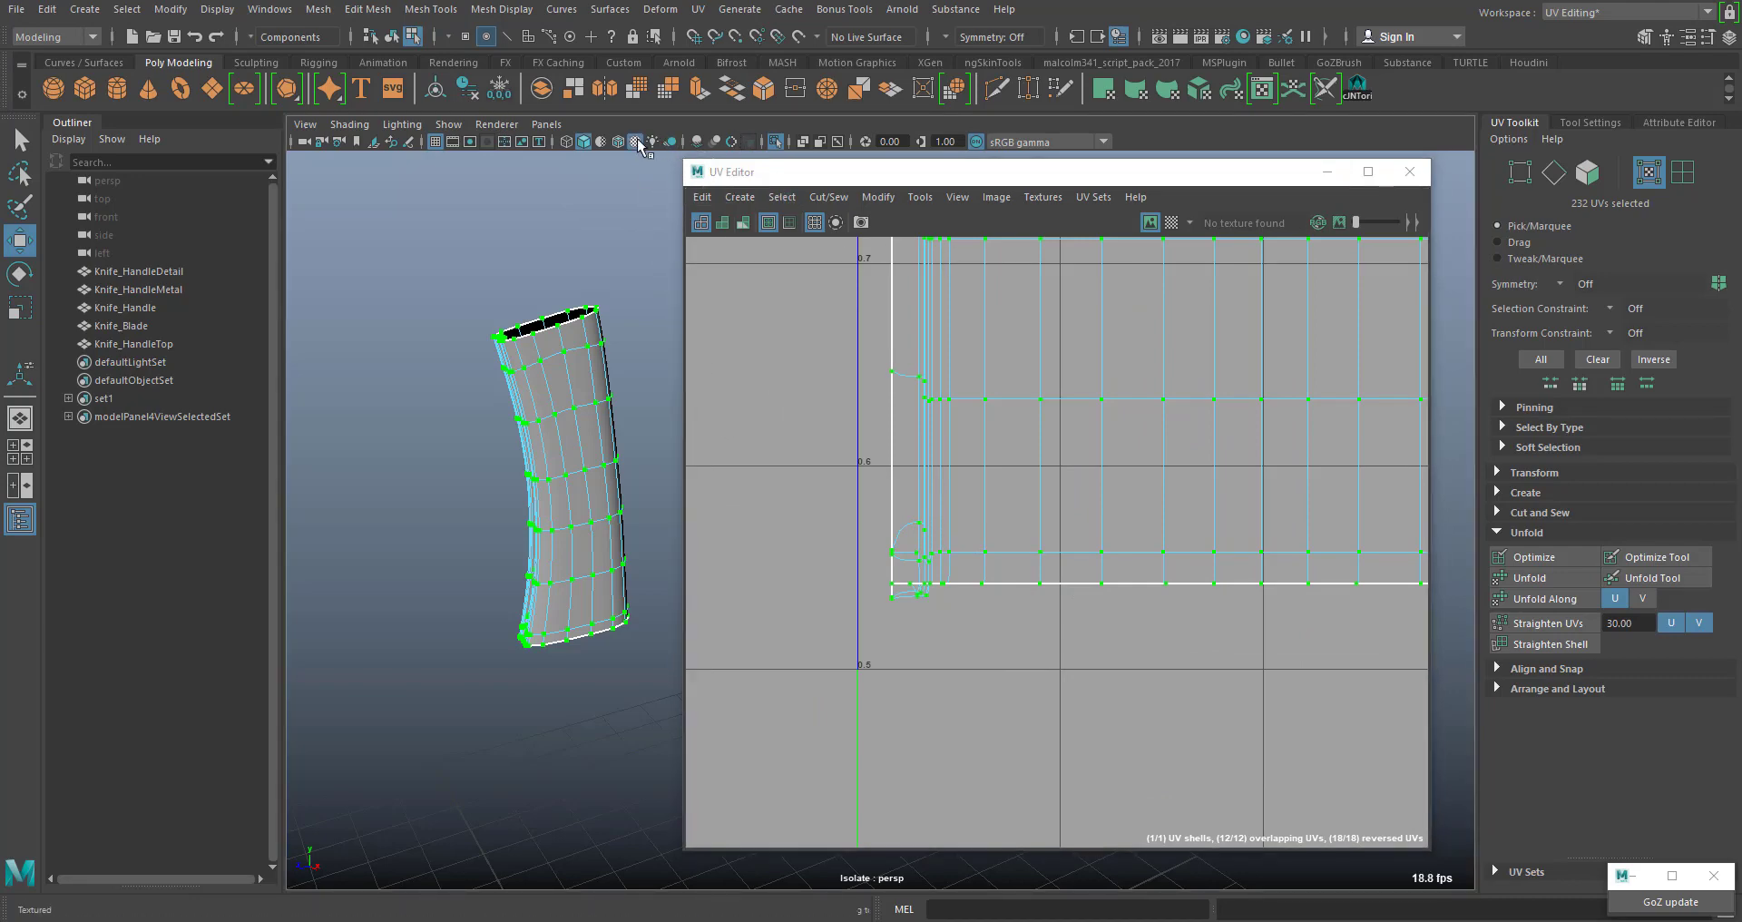
Display the checker map and examine its distribution across the isolated handle
left_click(1172, 223)
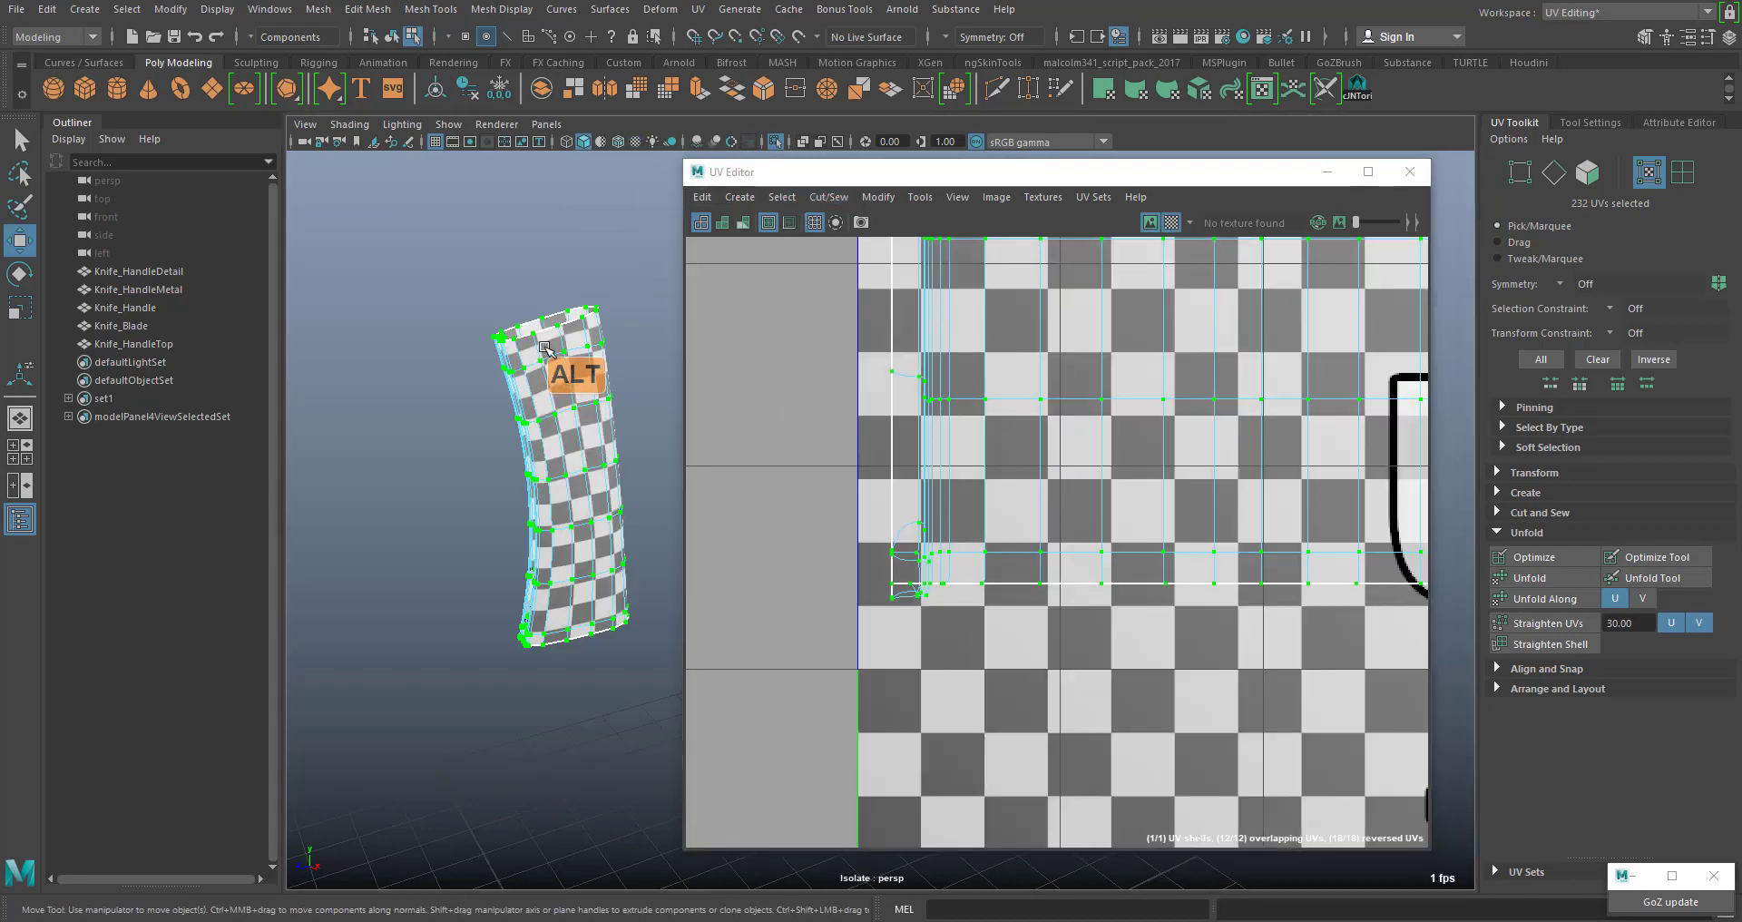
right_click_drag(544, 347, 633, 502, "alt")
left_click_drag(517, 454, 472, 452, "alt")
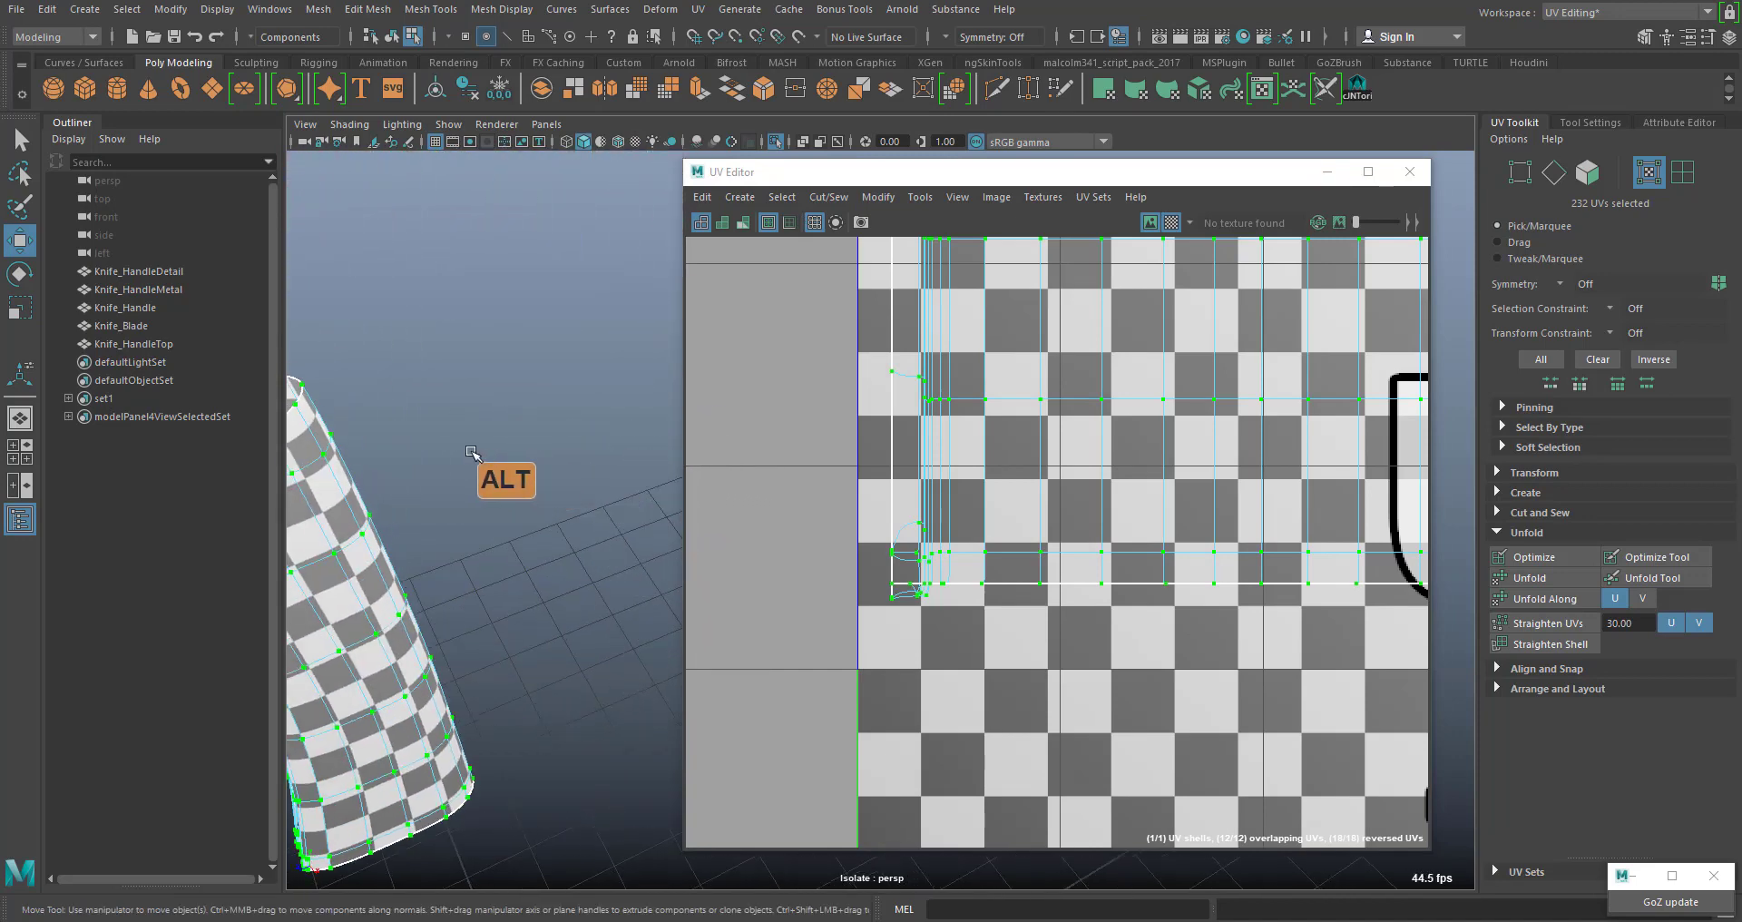
middle_click_drag(472, 451, 646, 445, "alt")
right_click_drag(543, 435, 561, 479, "alt")
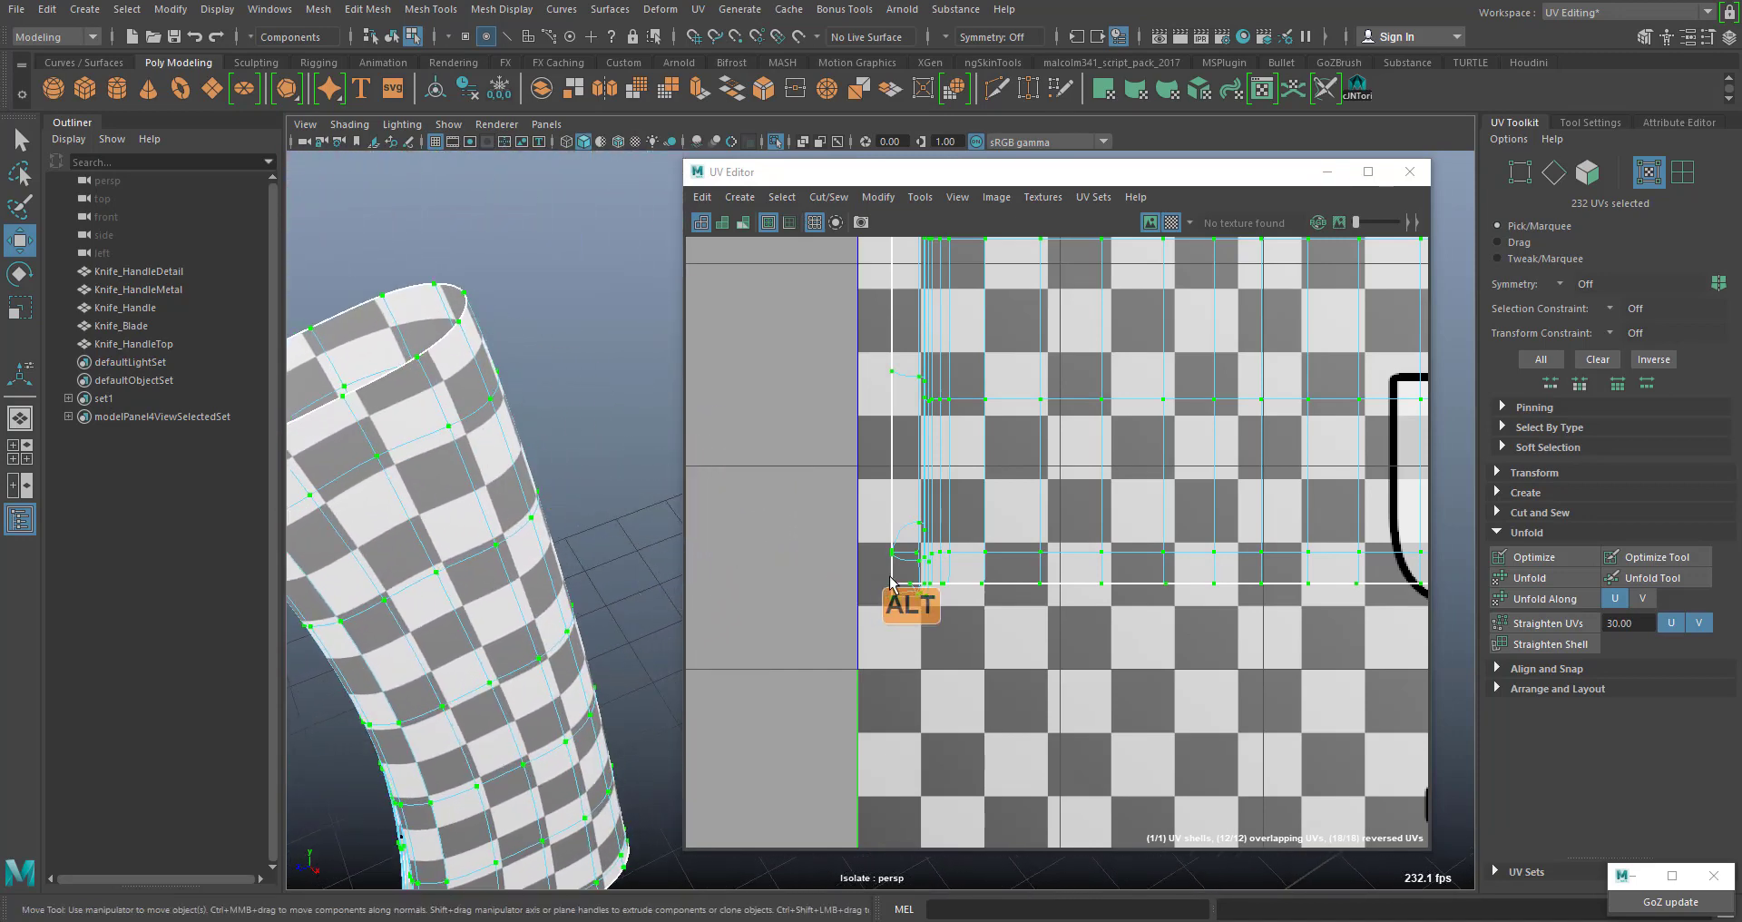
scroll(890, 582, "up", 5)
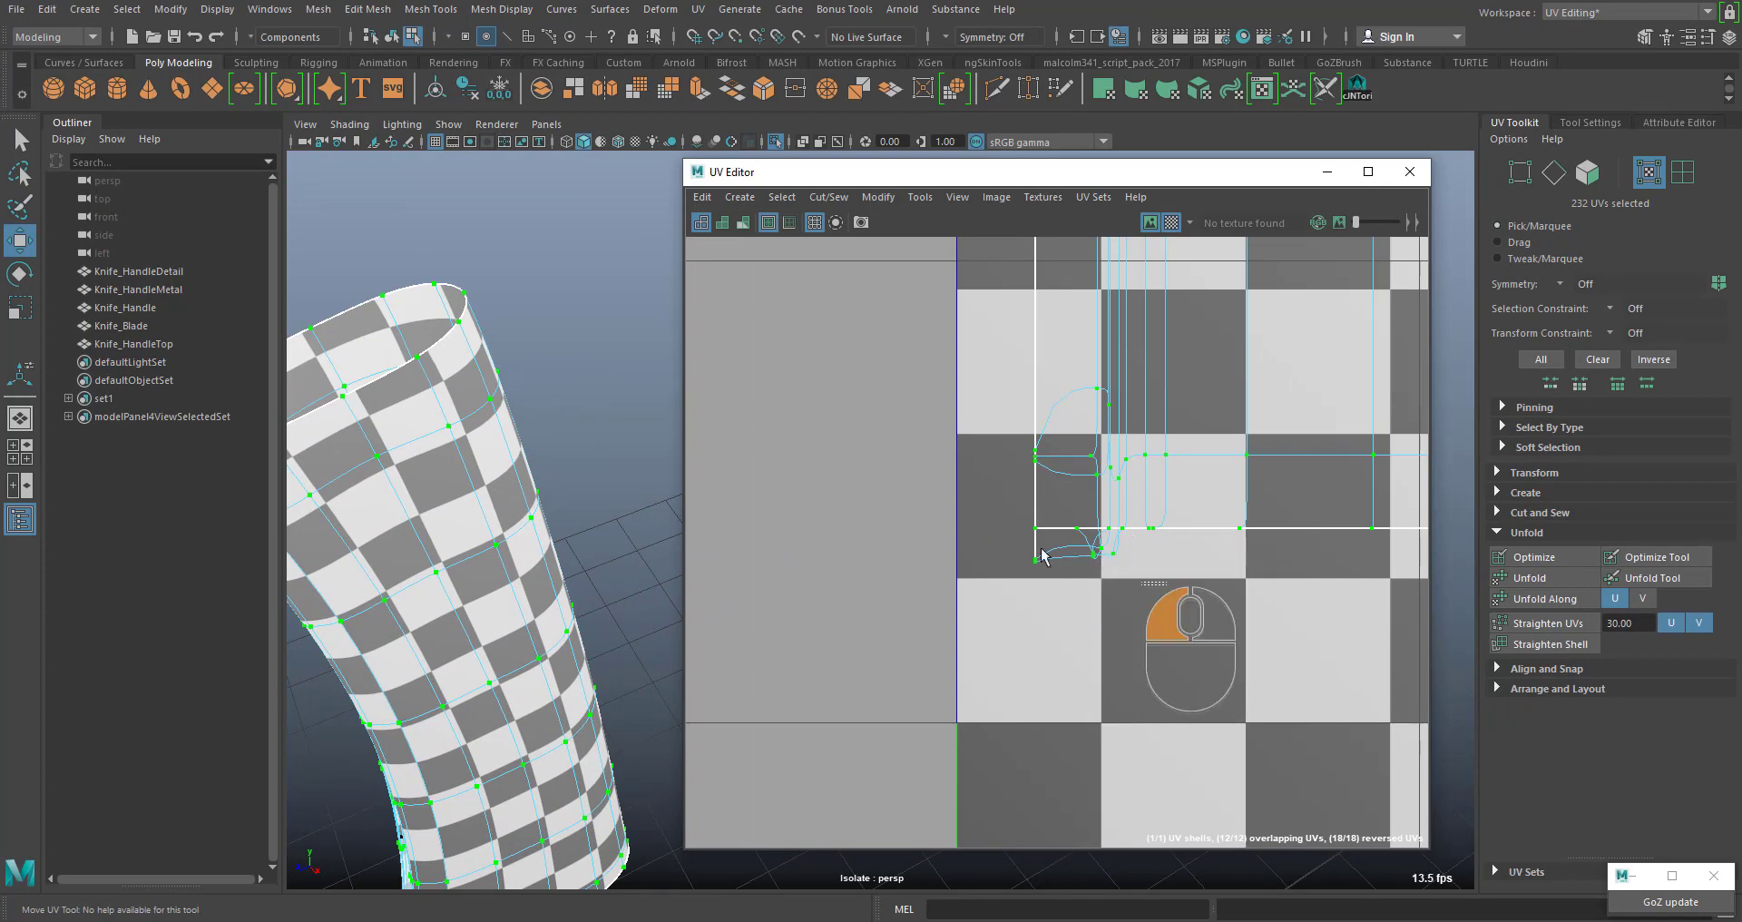
Select the UVs at the lower-left corner of the handle shell and locate them on the model's lower edge
left_click_drag(1042, 555, 1021, 594)
left_click_drag(635, 657, 594, 617, "alt")
right_click_drag(548, 594, 628, 695, "alt")
middle_click_drag(480, 586, 588, 546, "alt")
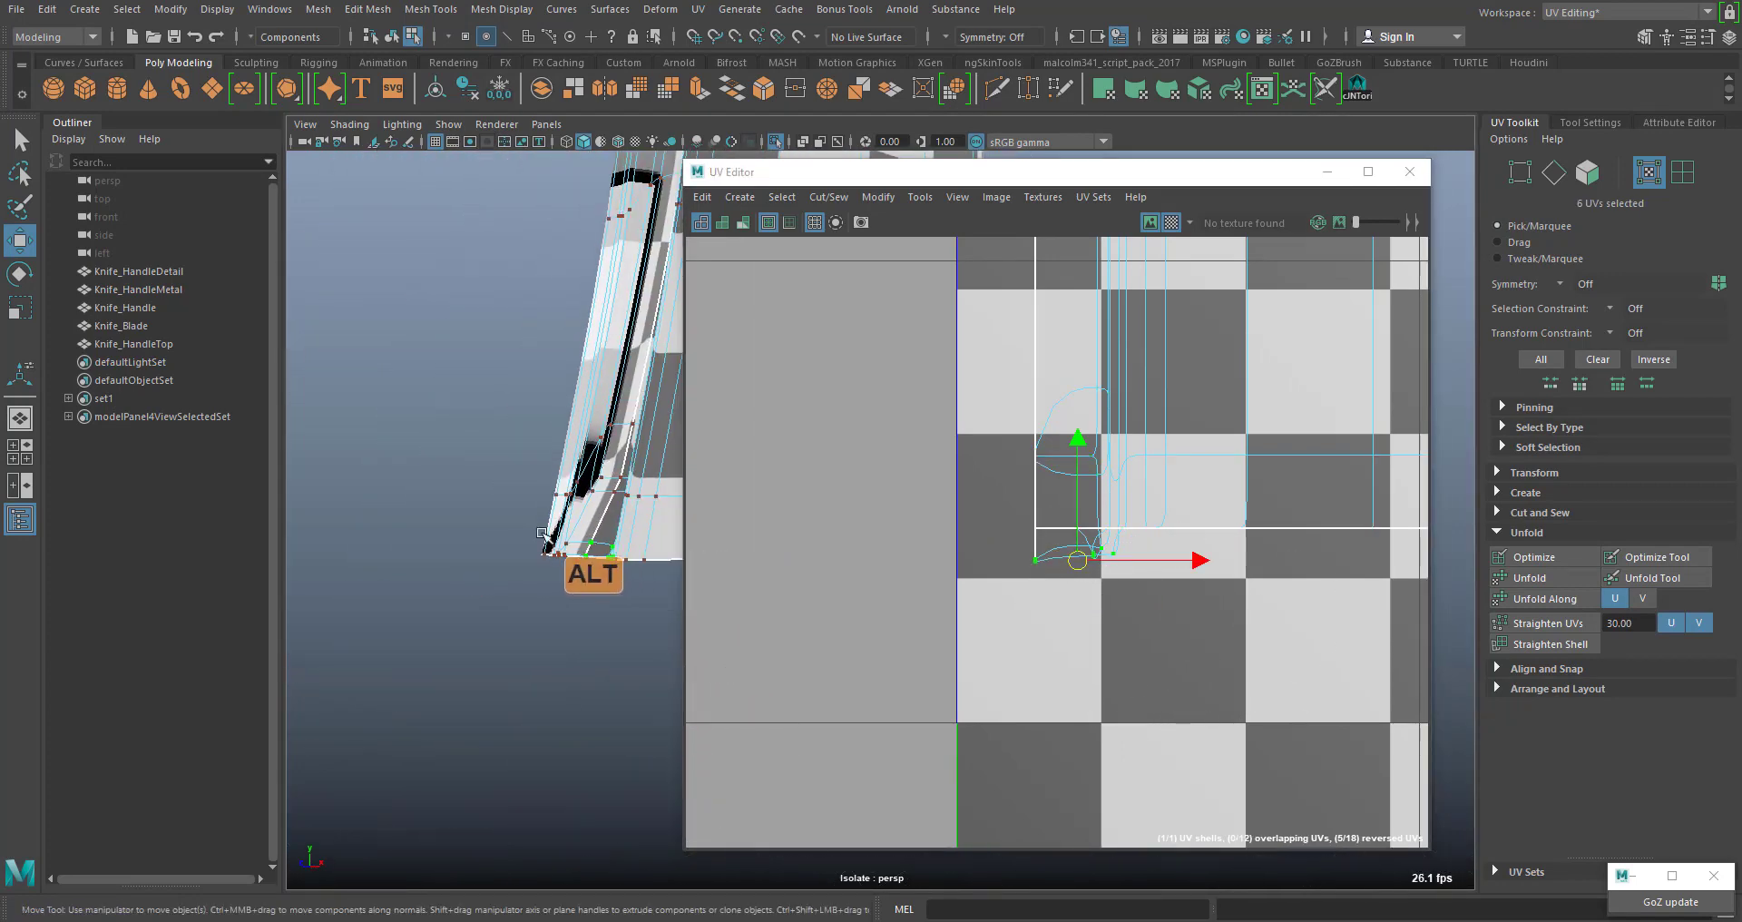
right_click_drag(536, 529, 590, 569, "alt")
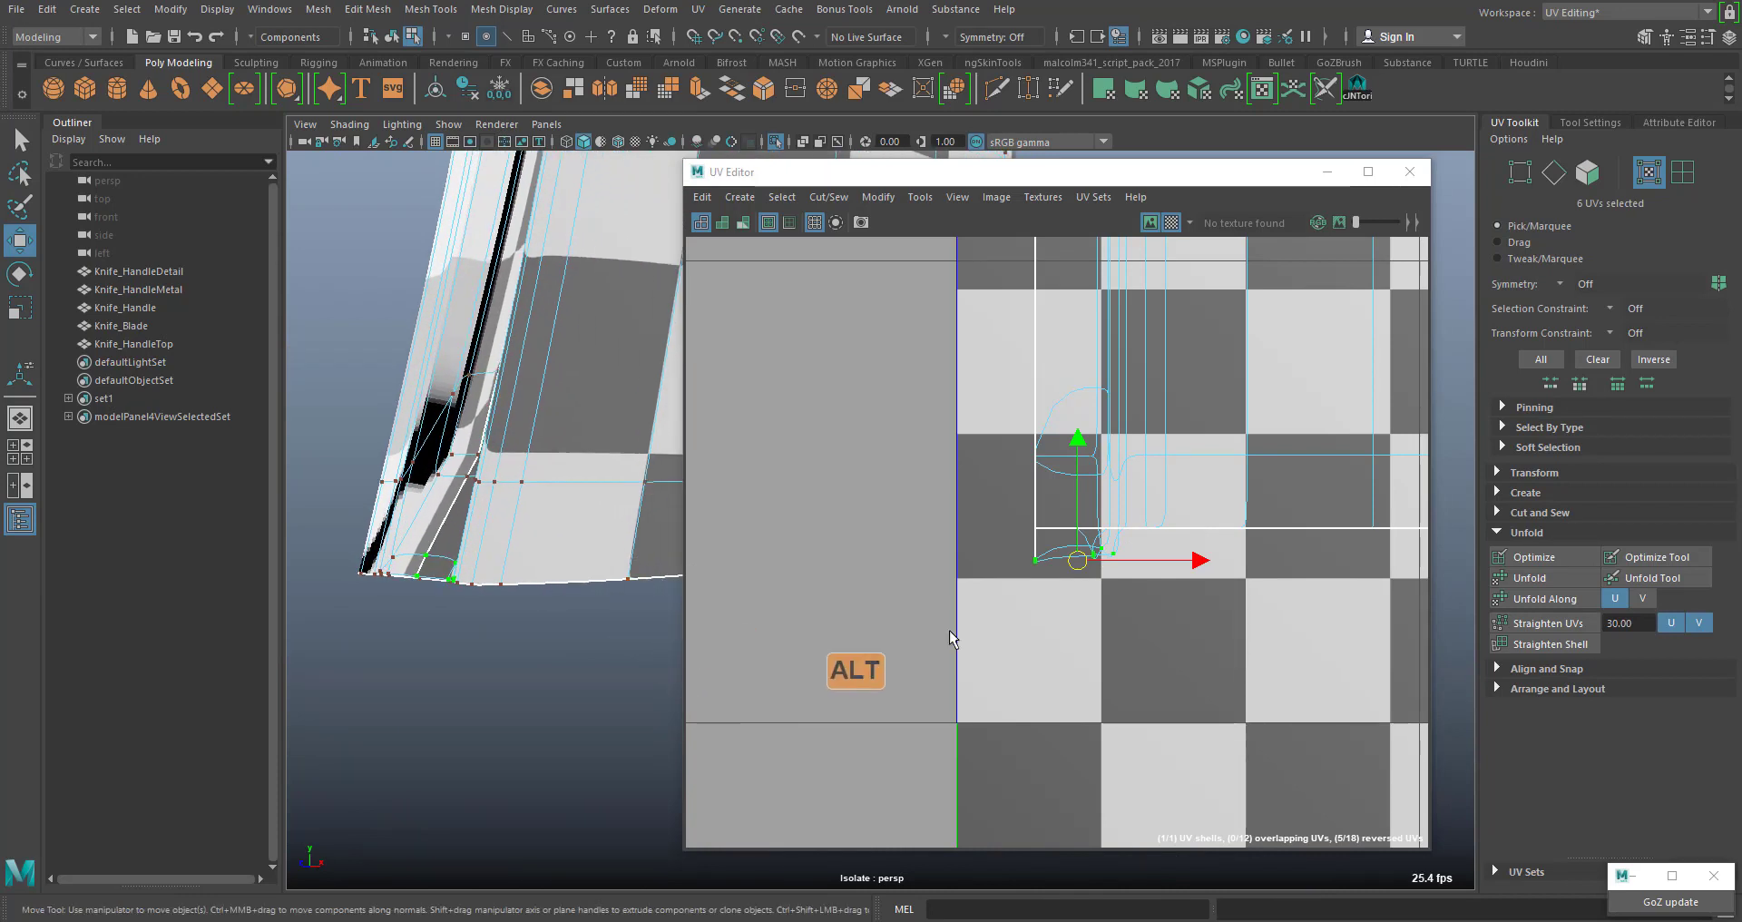
Turn off the isolation and inspect the checker pattern along the handle with the other knife parts visible
left_click(776, 142)
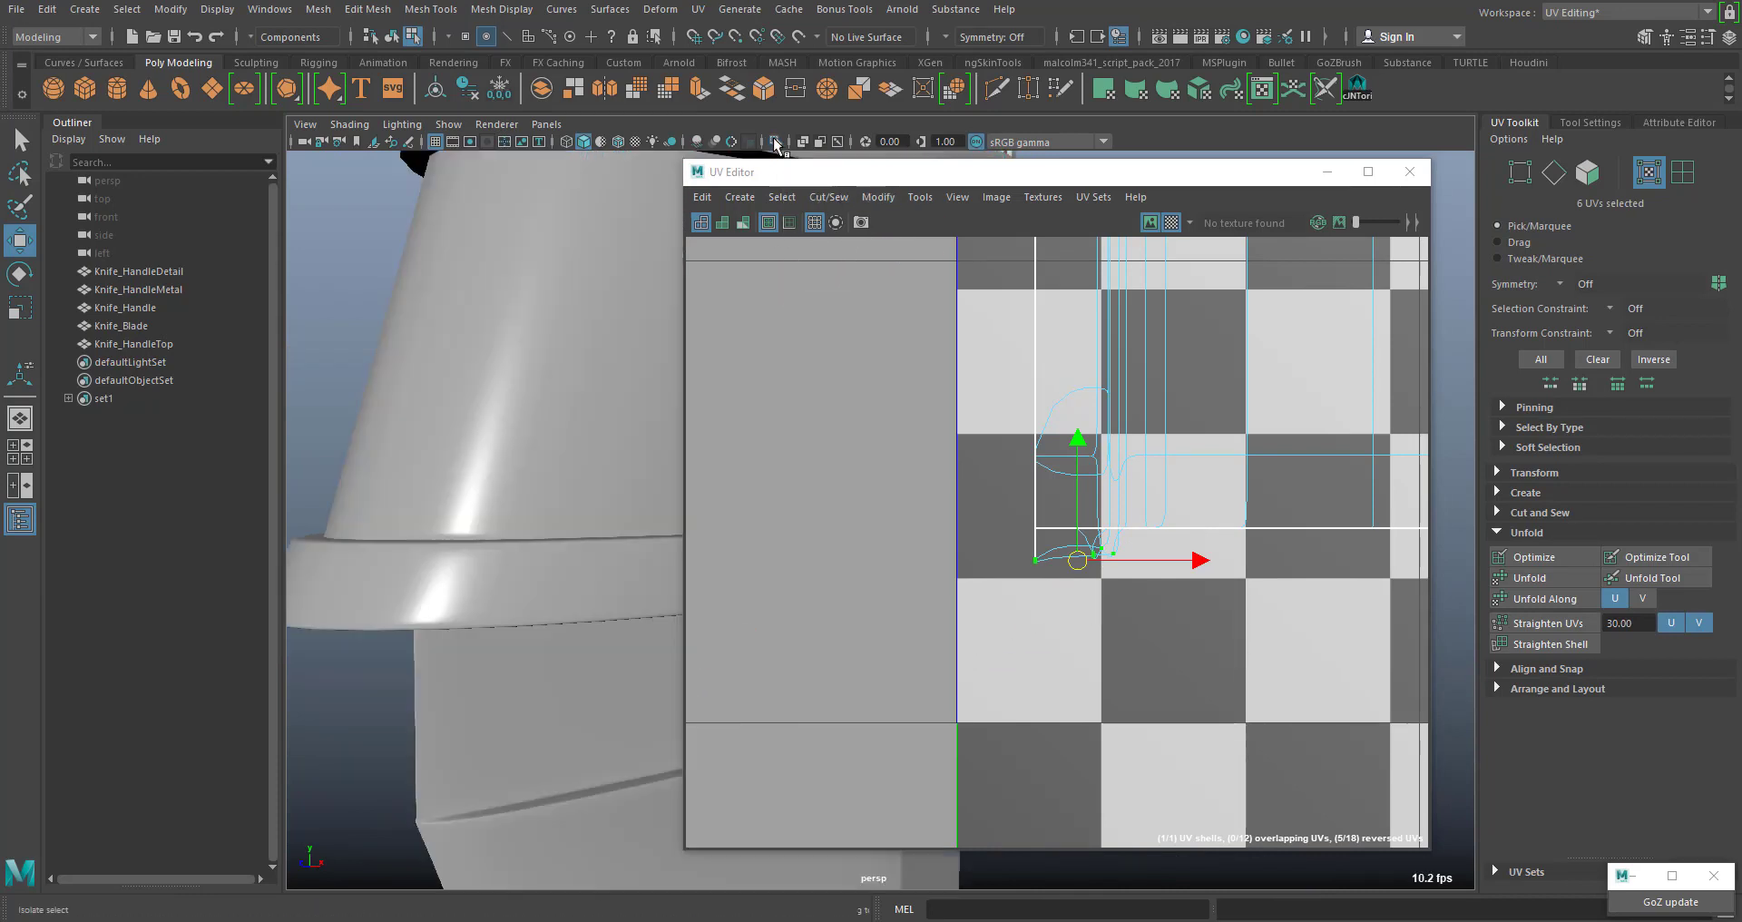
right_click_drag(490, 381, 499, 442, "alt")
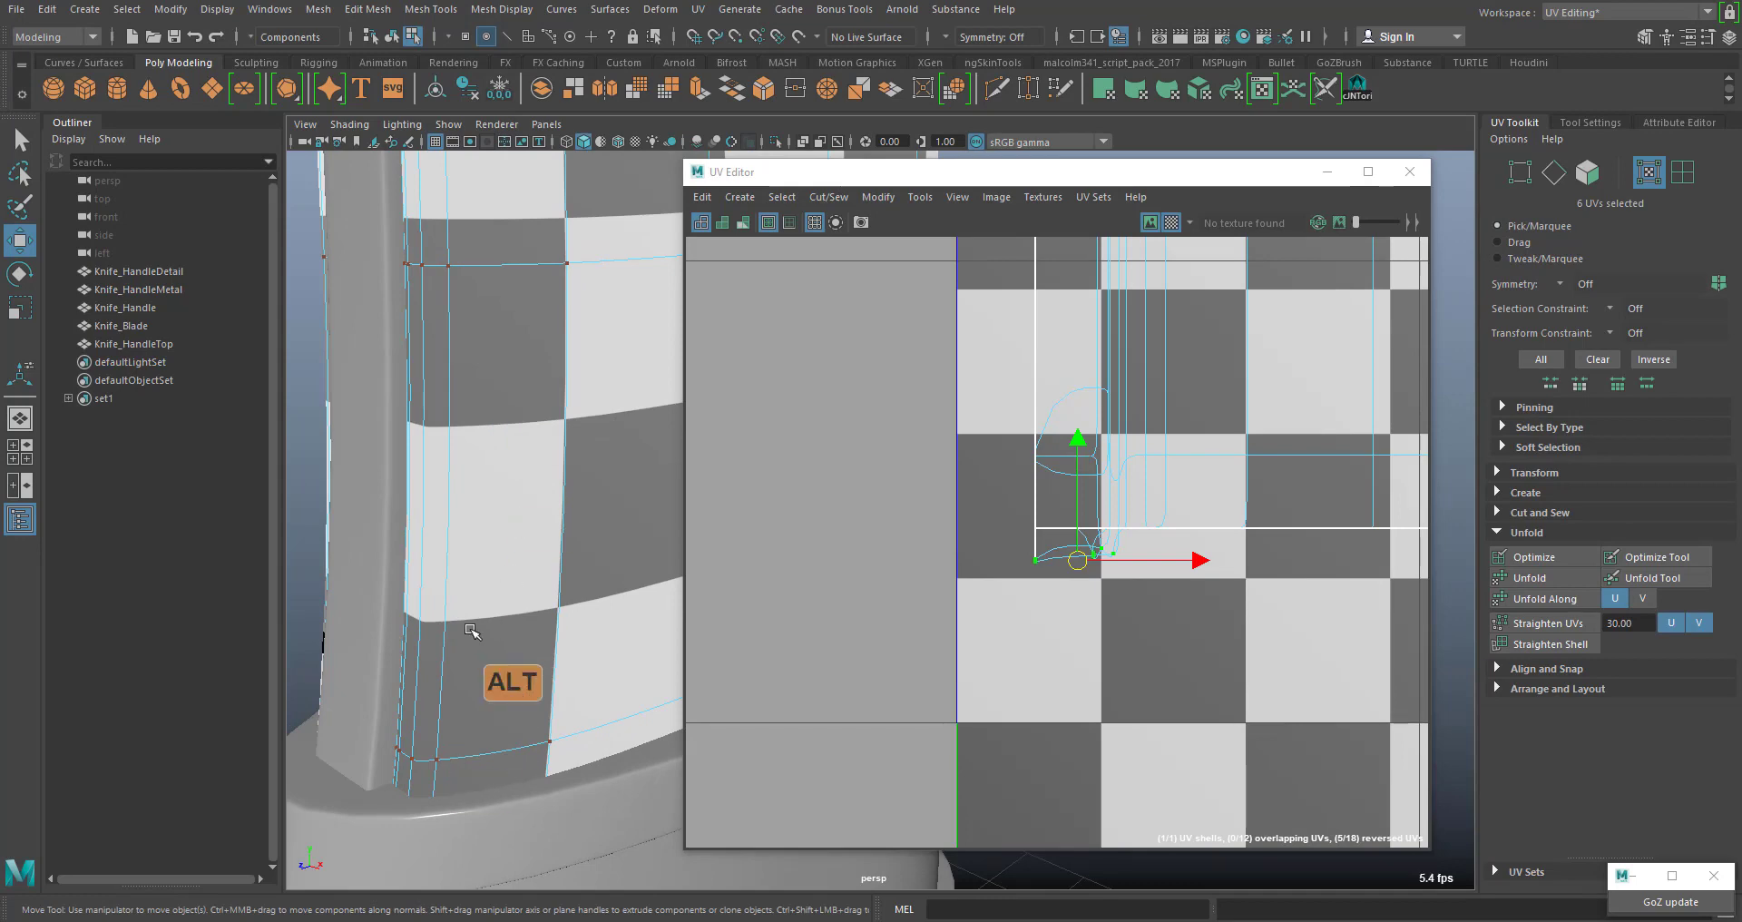
right_click_drag(504, 692, 430, 626, "alt")
middle_click_drag(613, 701, 509, 694, "alt")
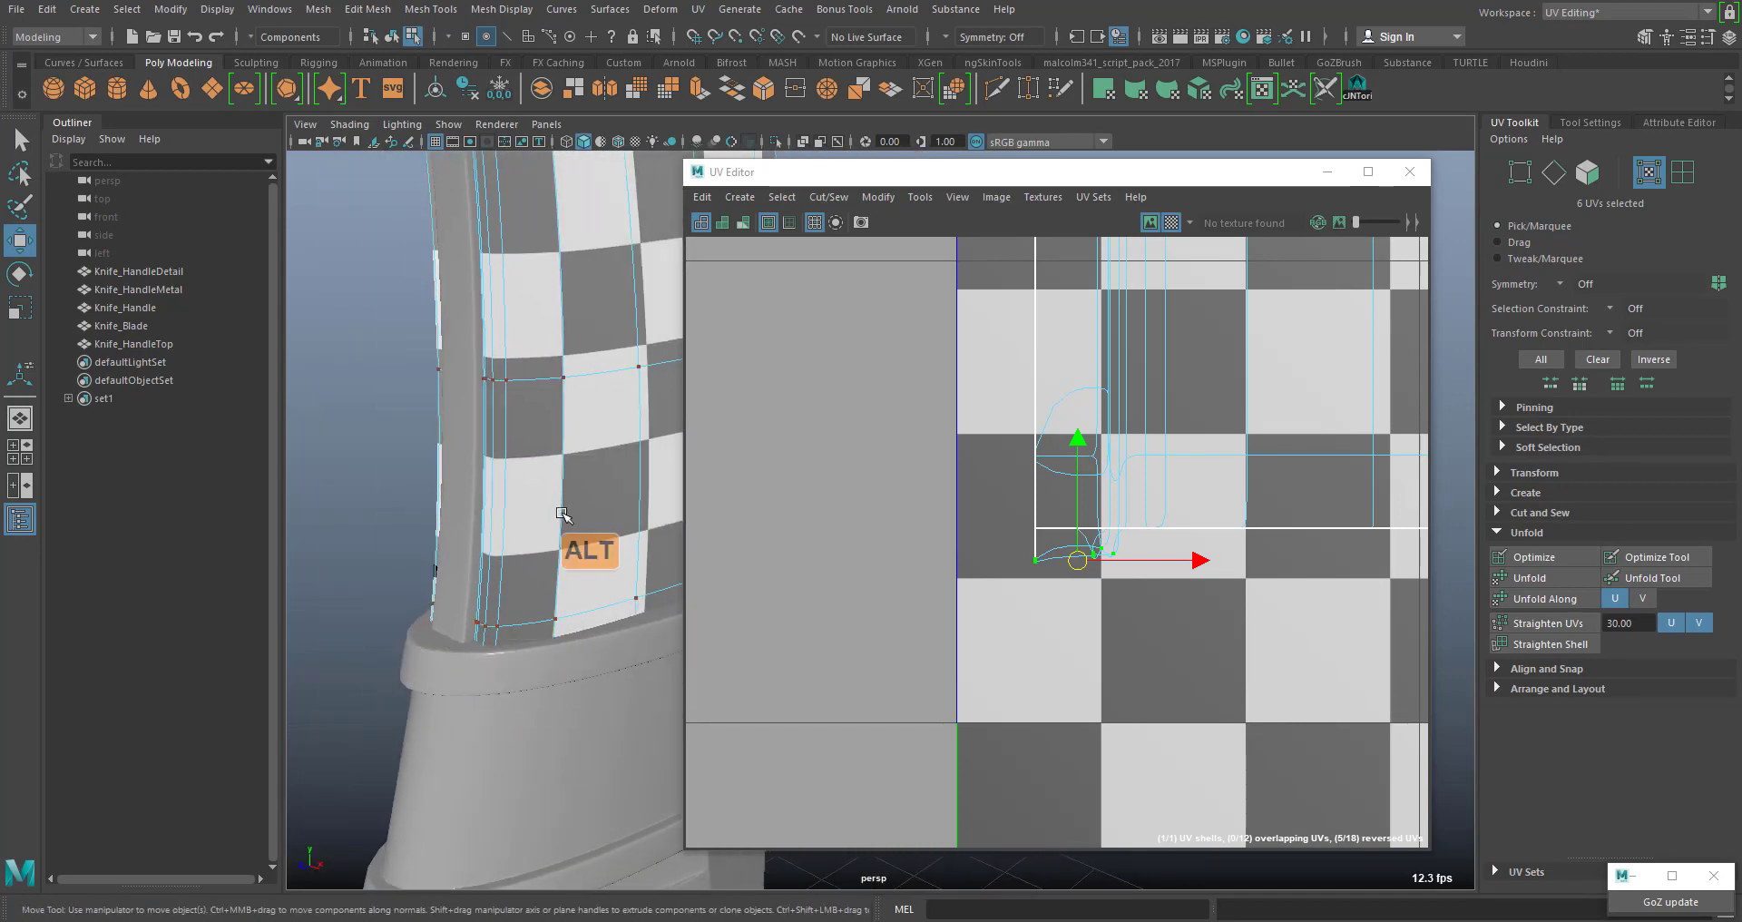
scroll(583, 479, "down", 4)
middle_click_drag(583, 478, 490, 635, "alt")
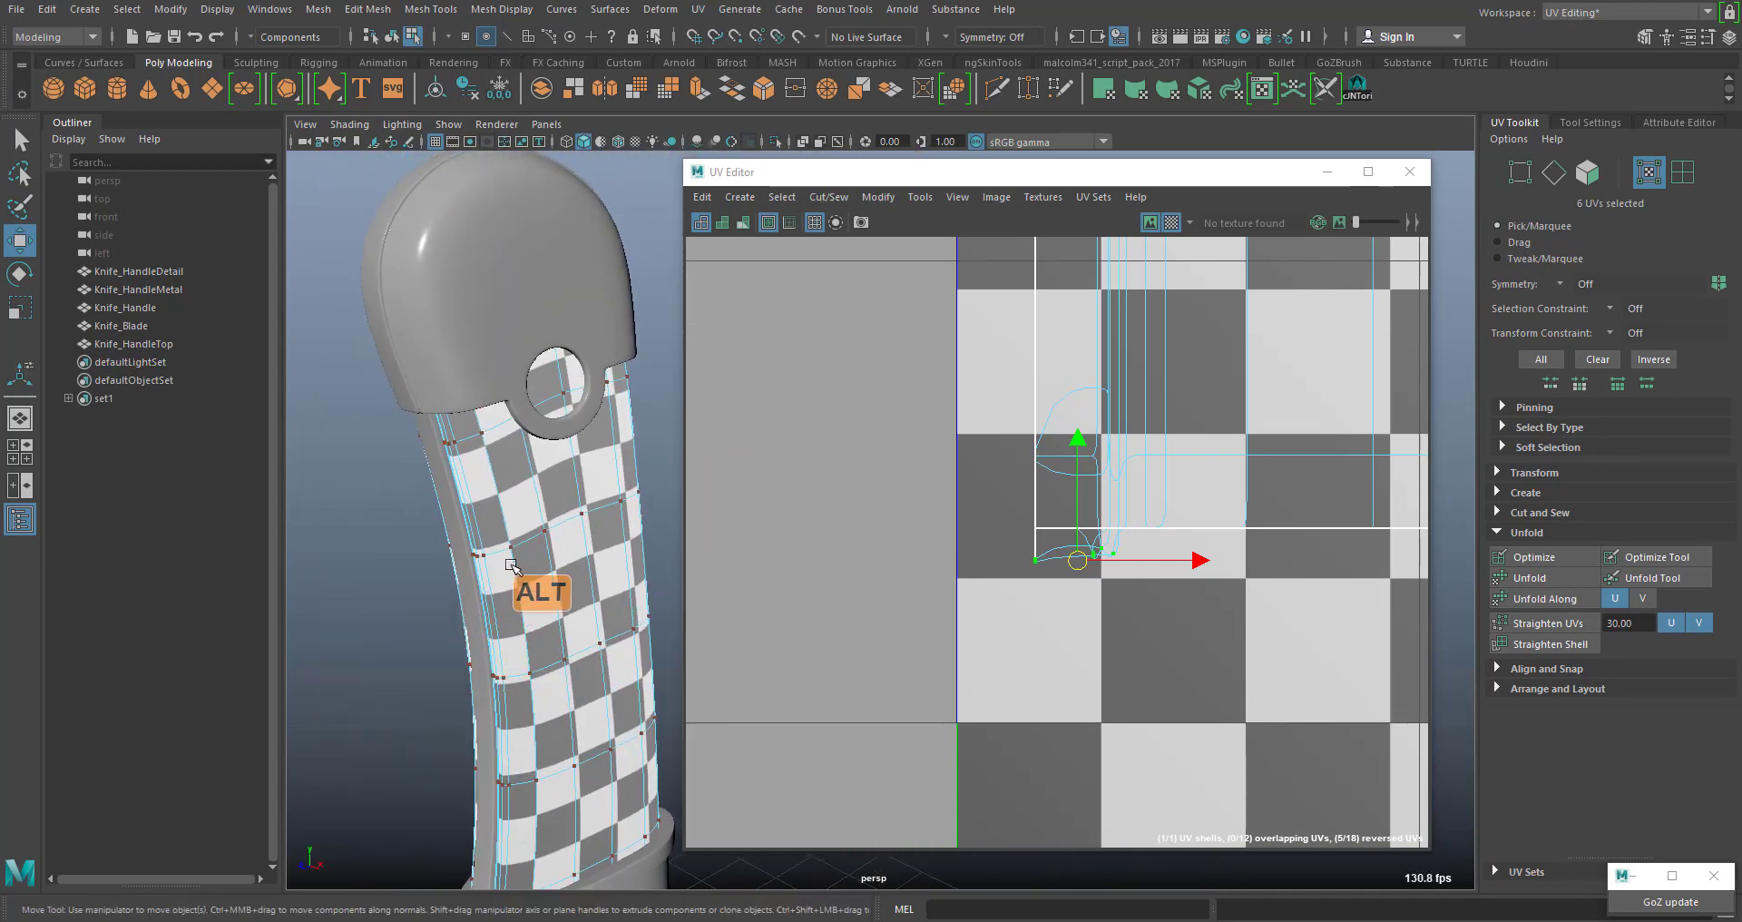
left_click_drag(520, 632, 444, 541, "alt")
middle_click_drag(369, 493, 487, 486, "alt")
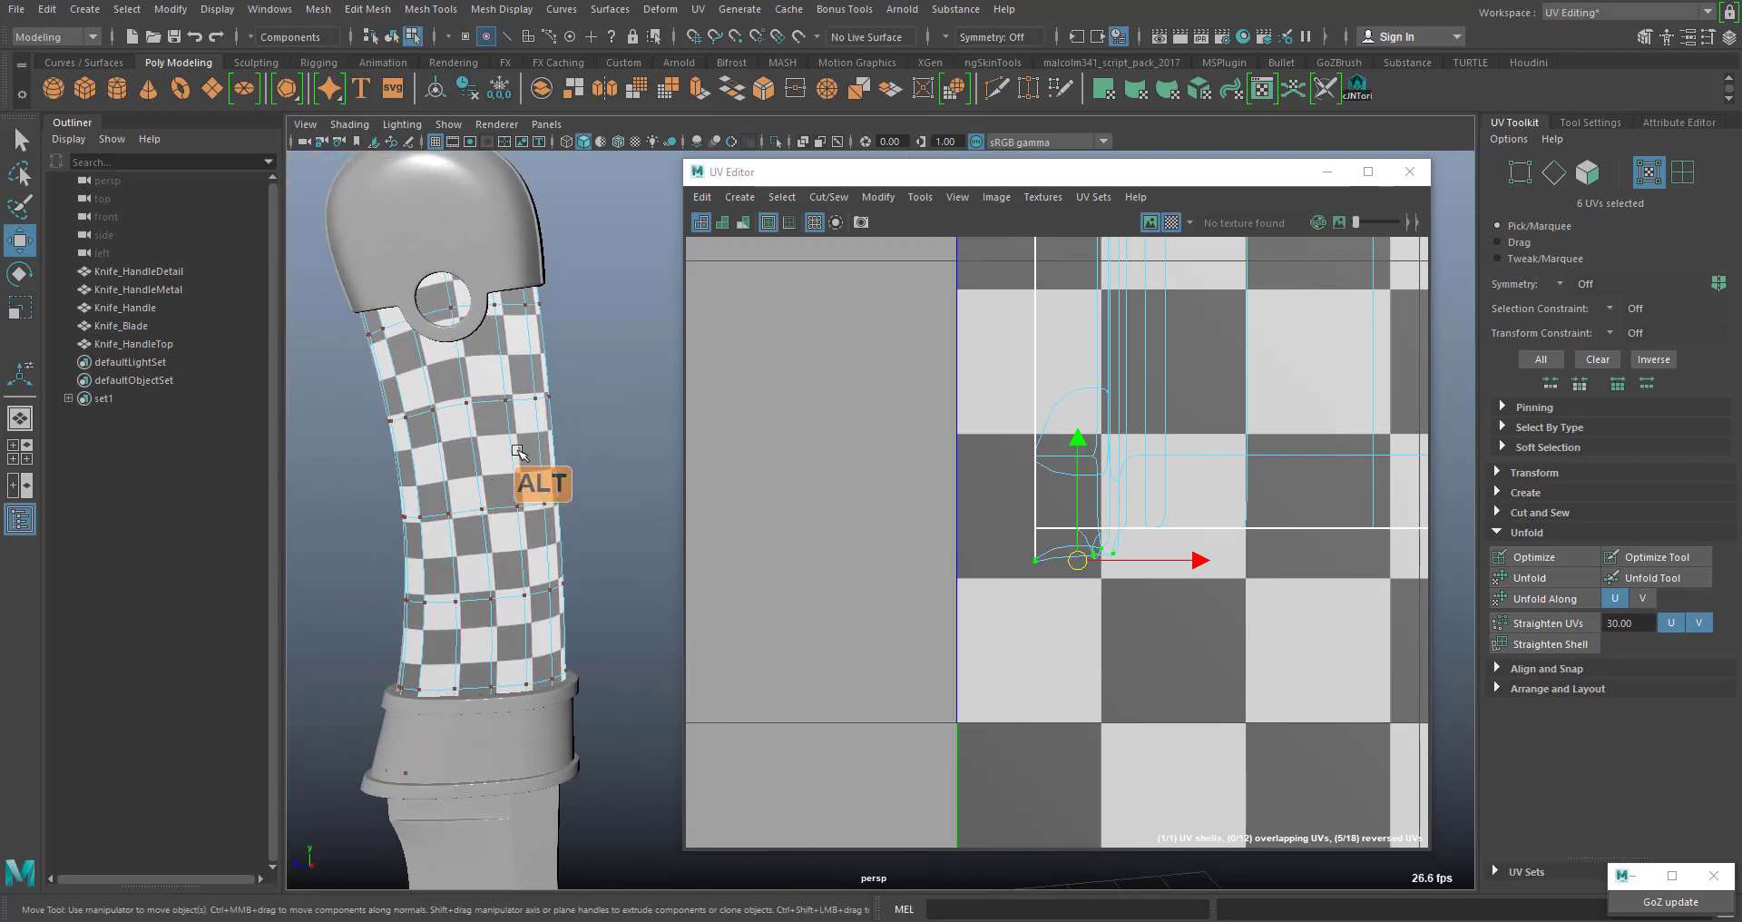
scroll(1104, 484, "down", 2)
Turn off the checker map in the UV Editor
middle_click_drag(1143, 547, 888, 823, "alt")
scroll(1056, 515, "down", 3, "alt")
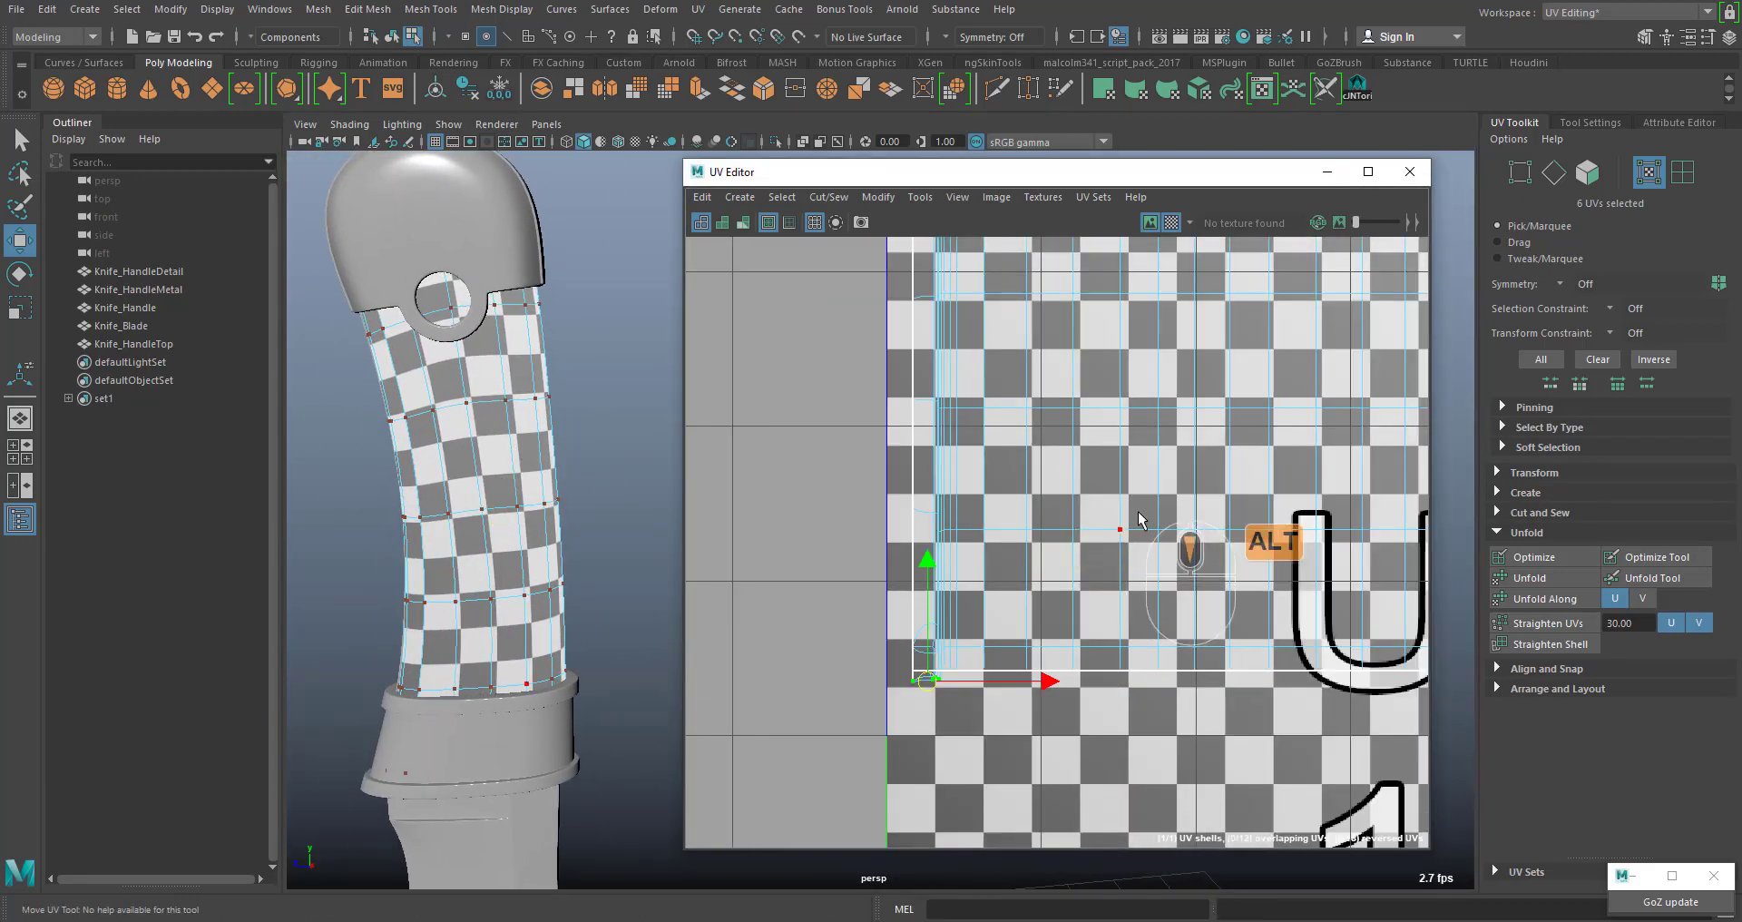
middle_click_drag(1139, 524, 904, 704, "alt")
left_click(1173, 223, "alt")
scroll(1067, 471, "down", 3, "alt")
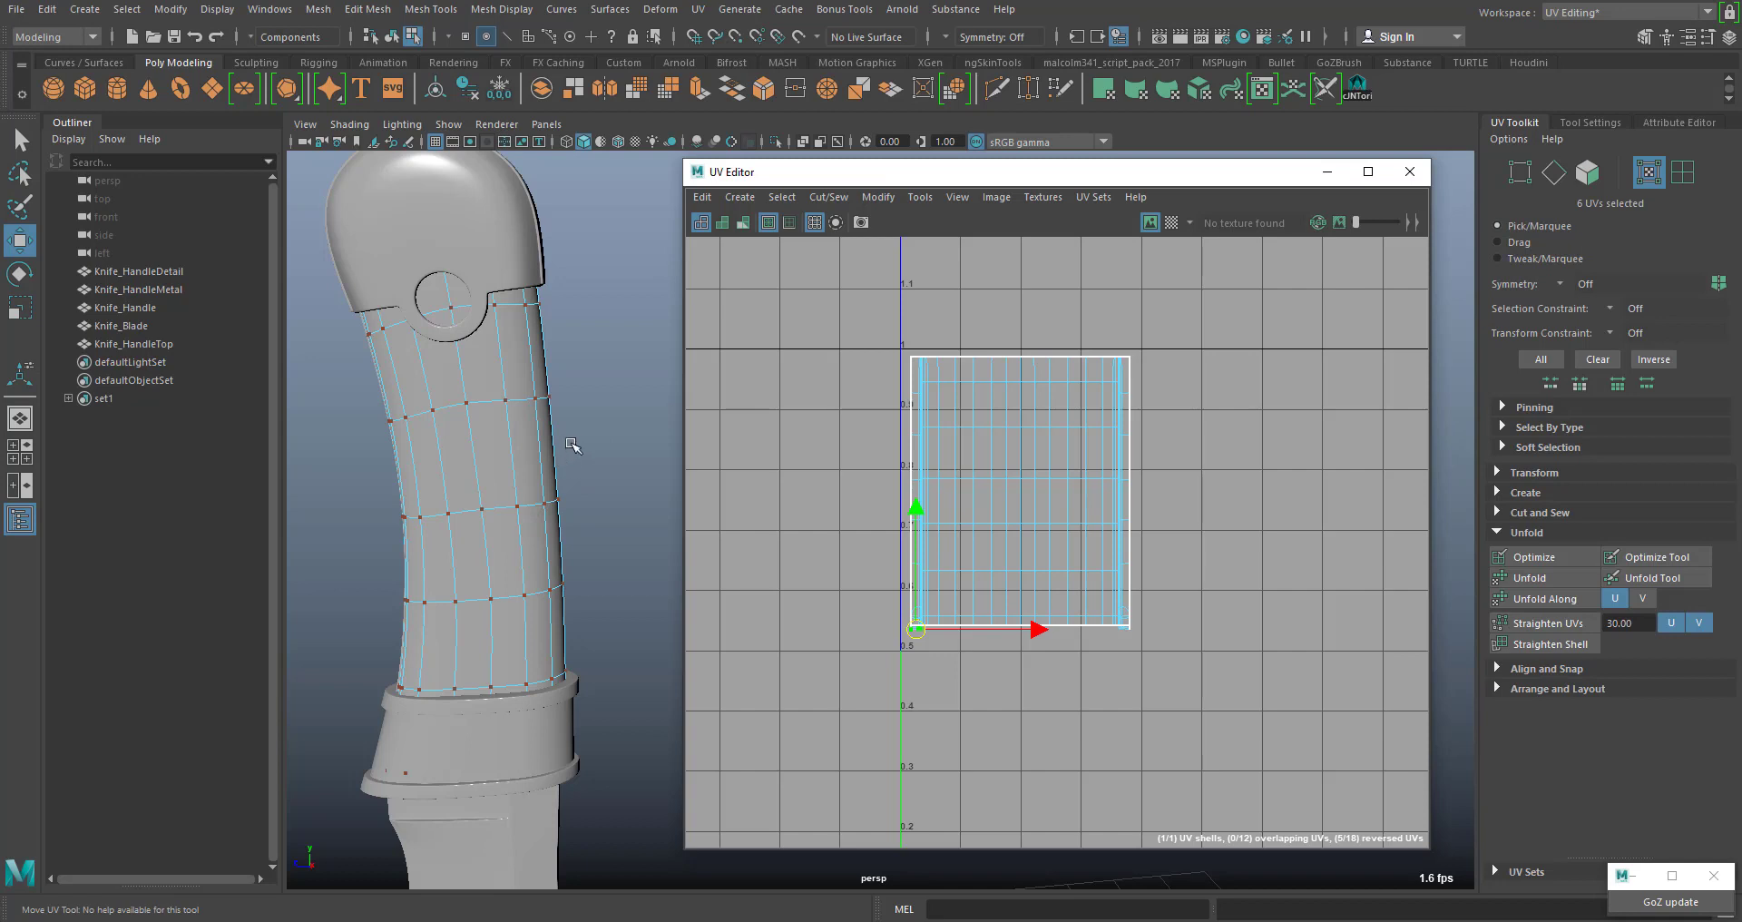
left_click_drag(880, 330, 1295, 782)
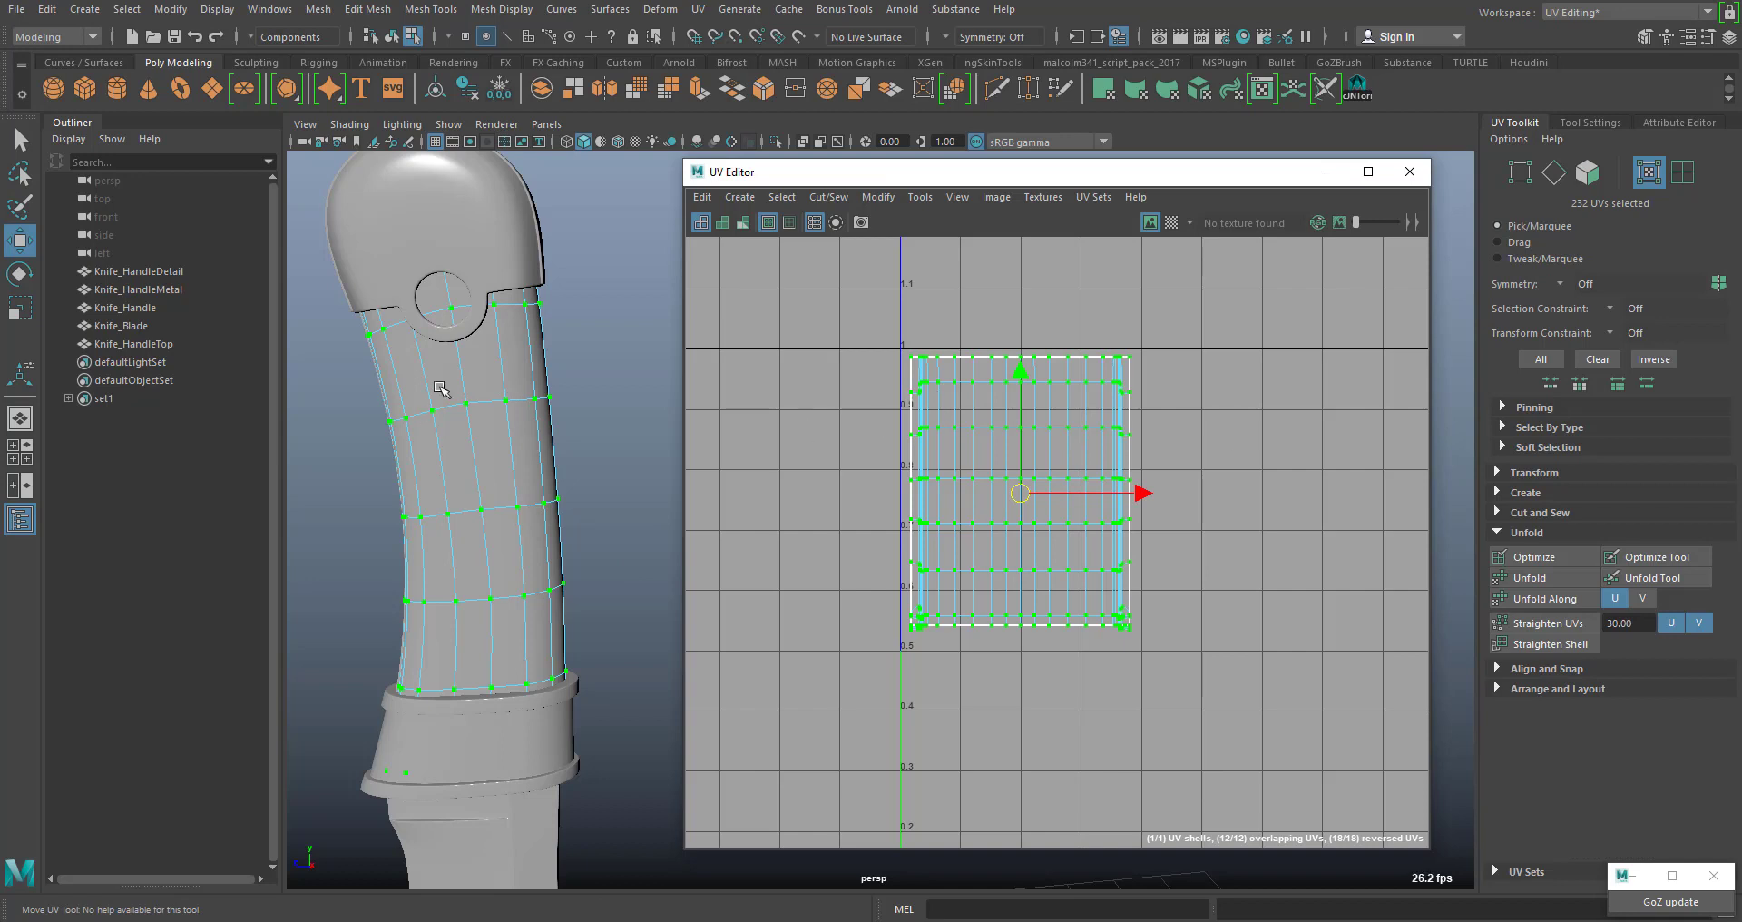
left_click_drag(635, 475, 586, 513, "alt")
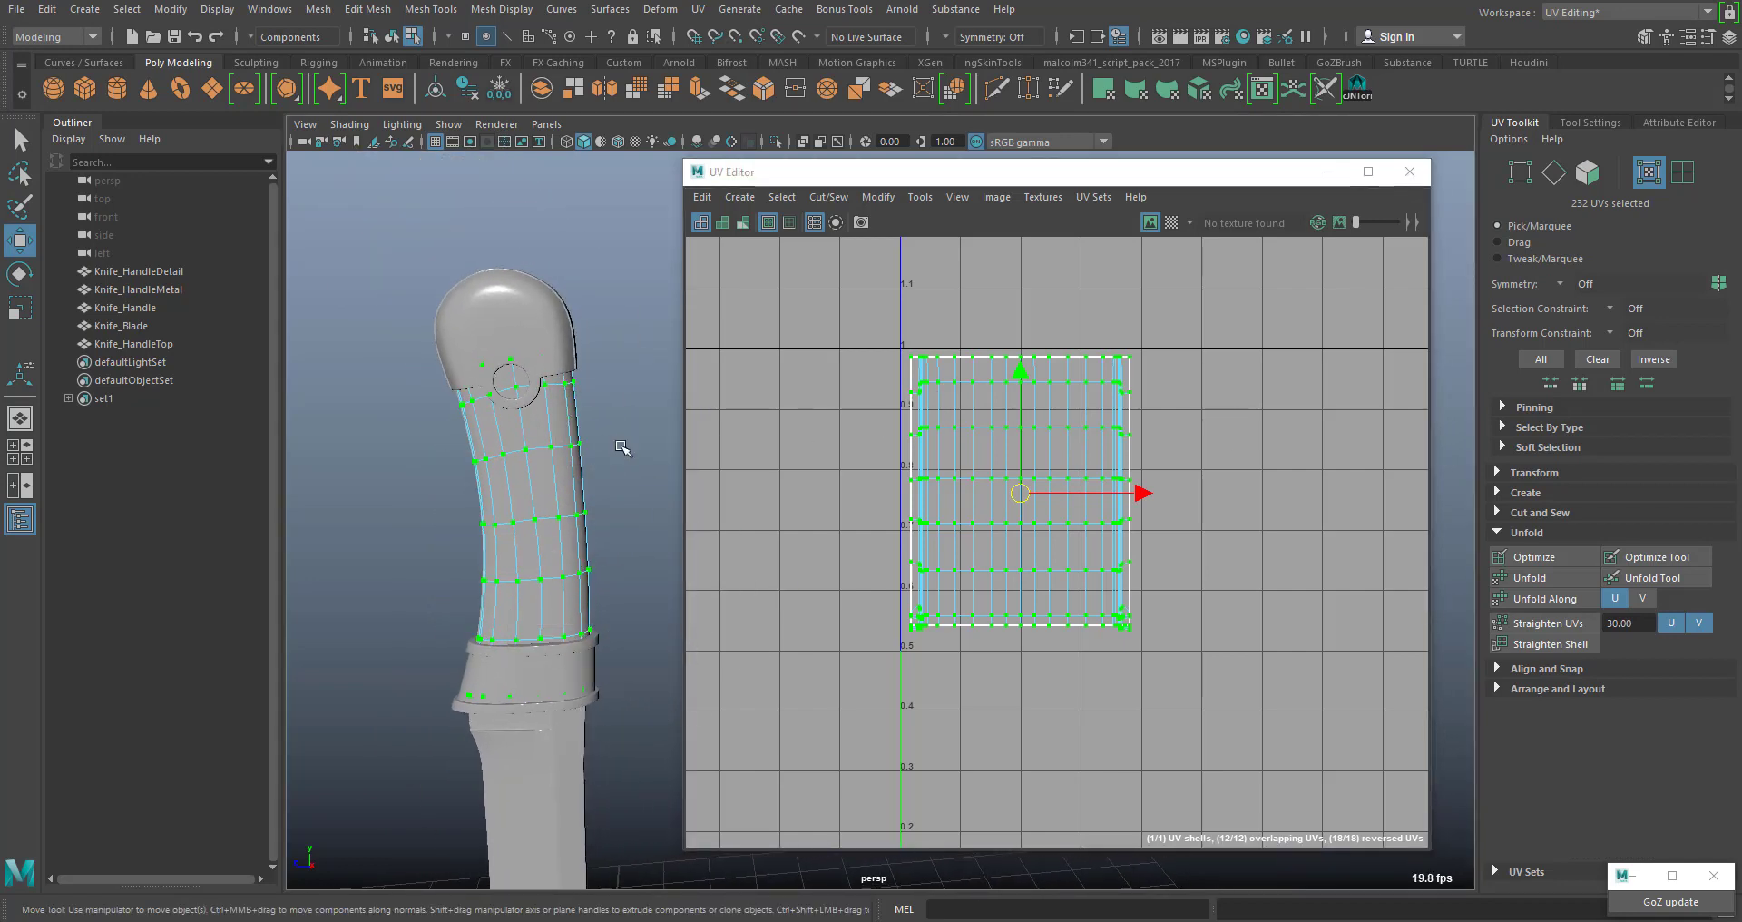
left_click(1217, 408)
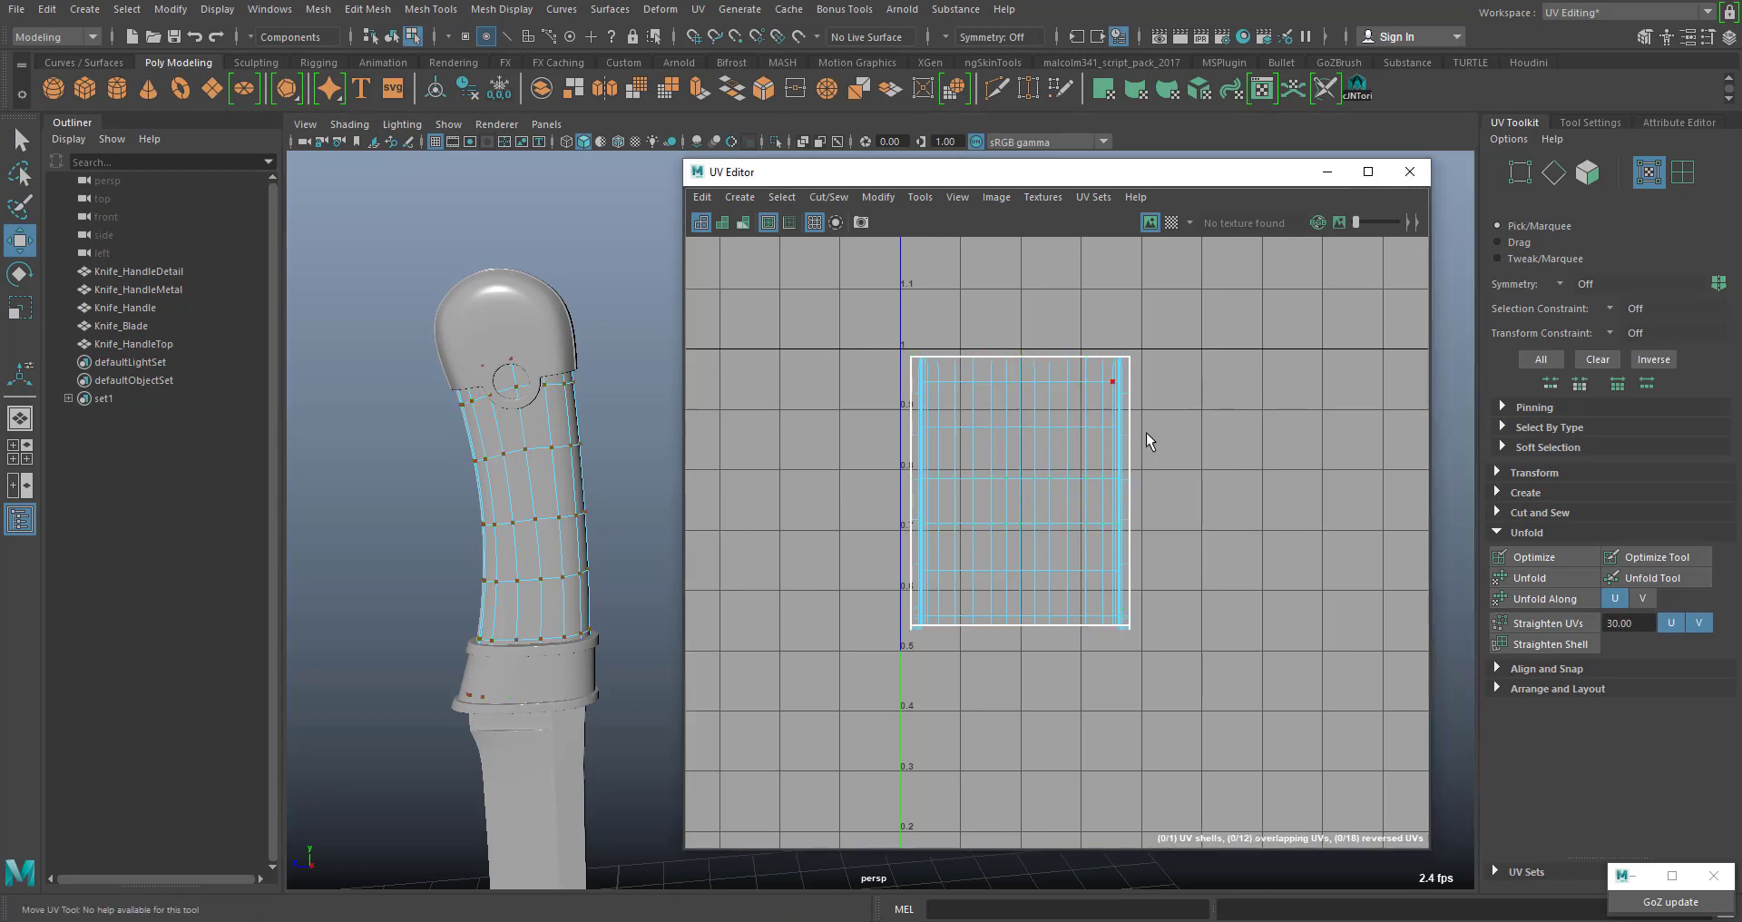
Return to object mode and select all five knife meshes so their UV shells show together
right_click_drag(568, 419, 651, 374)
scroll(560, 352, "down", 6)
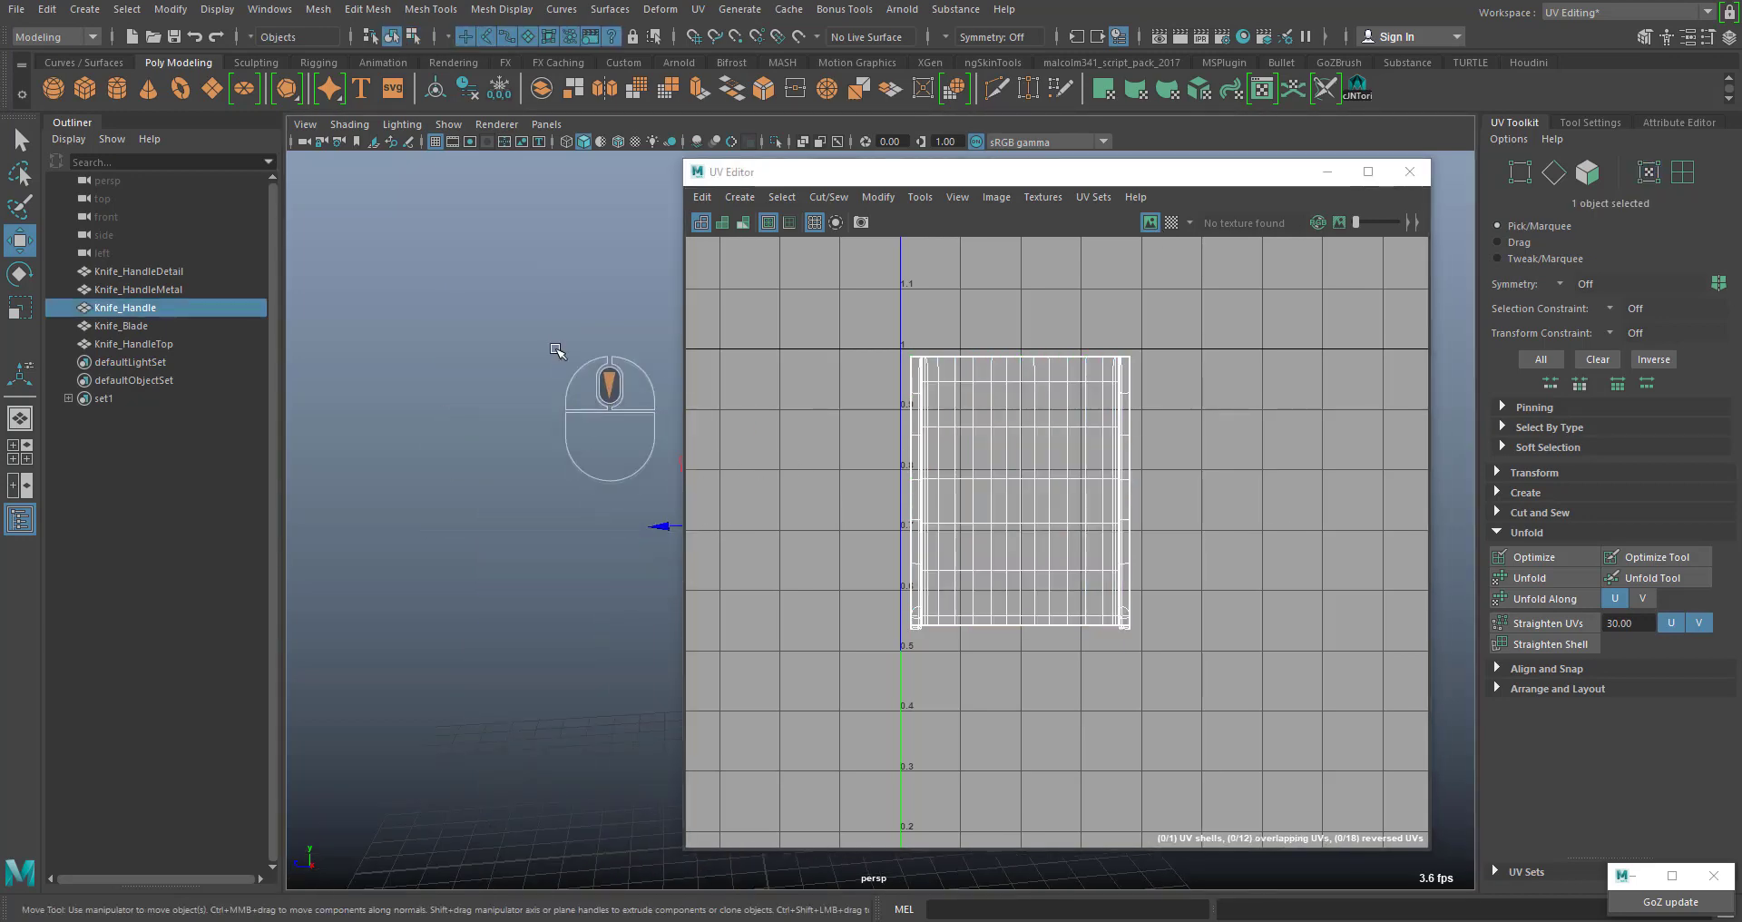
middle_click_drag(528, 446, 313, 379, "alt")
left_click_drag(362, 280, 639, 878)
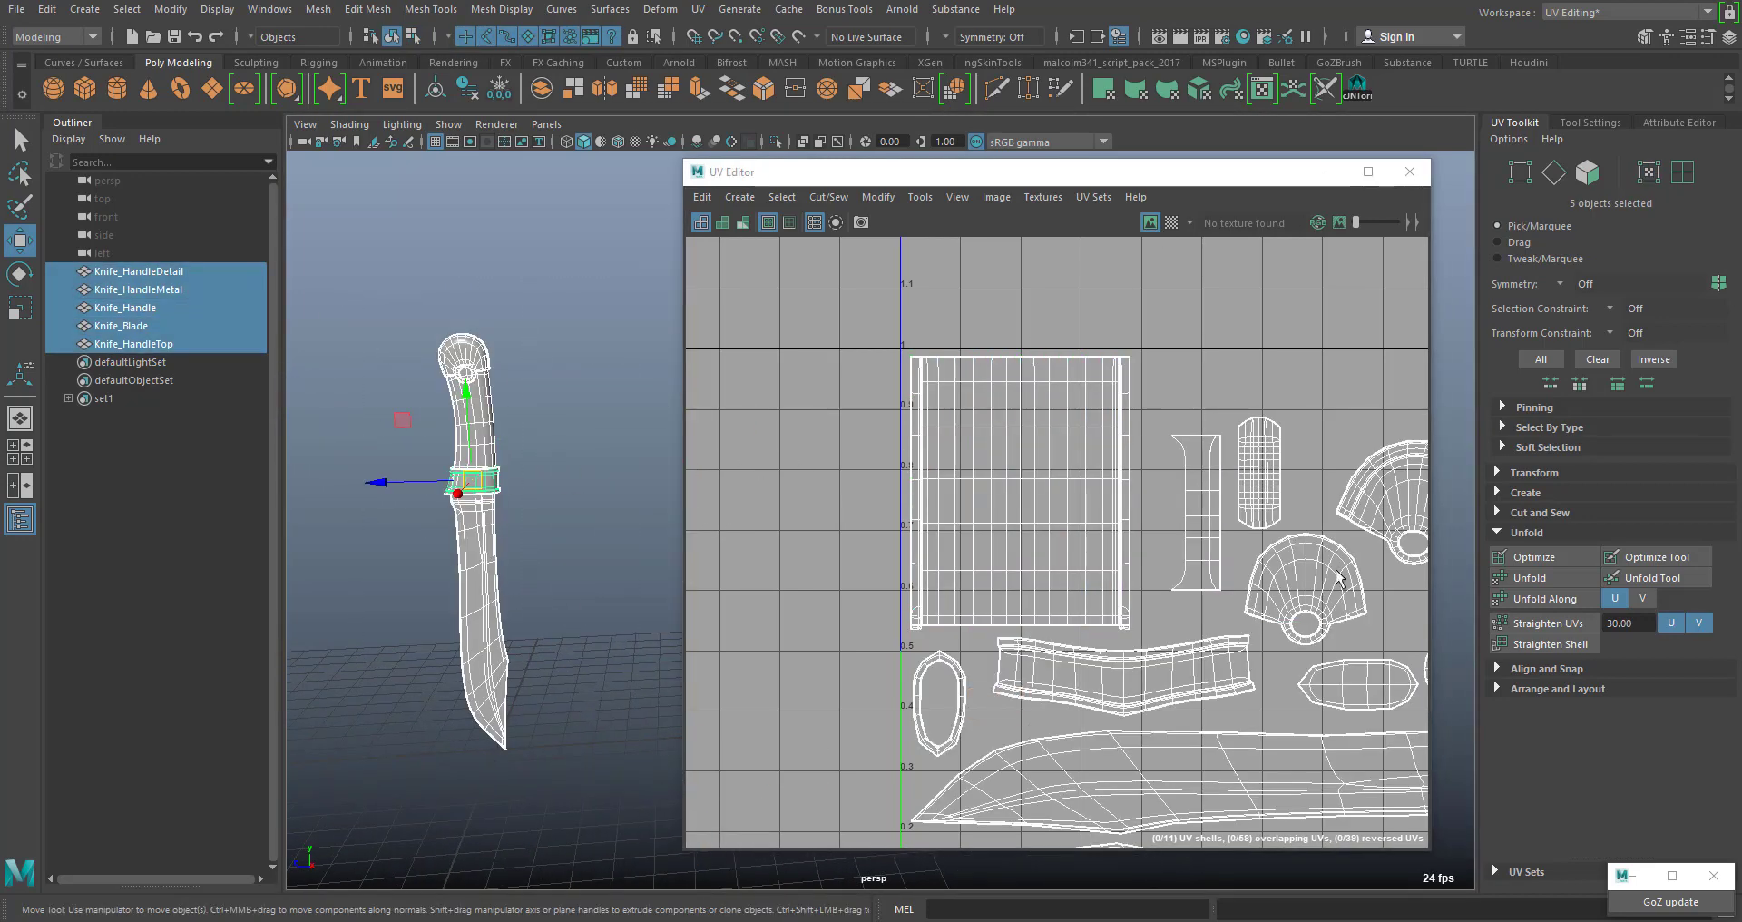
Select all UVs of the curved collar shell below the handle and straighten it into a rectangular strip
middle_click_drag(1259, 606, 1208, 481, "alt")
right_click_drag(1023, 508, 1155, 724, "alt")
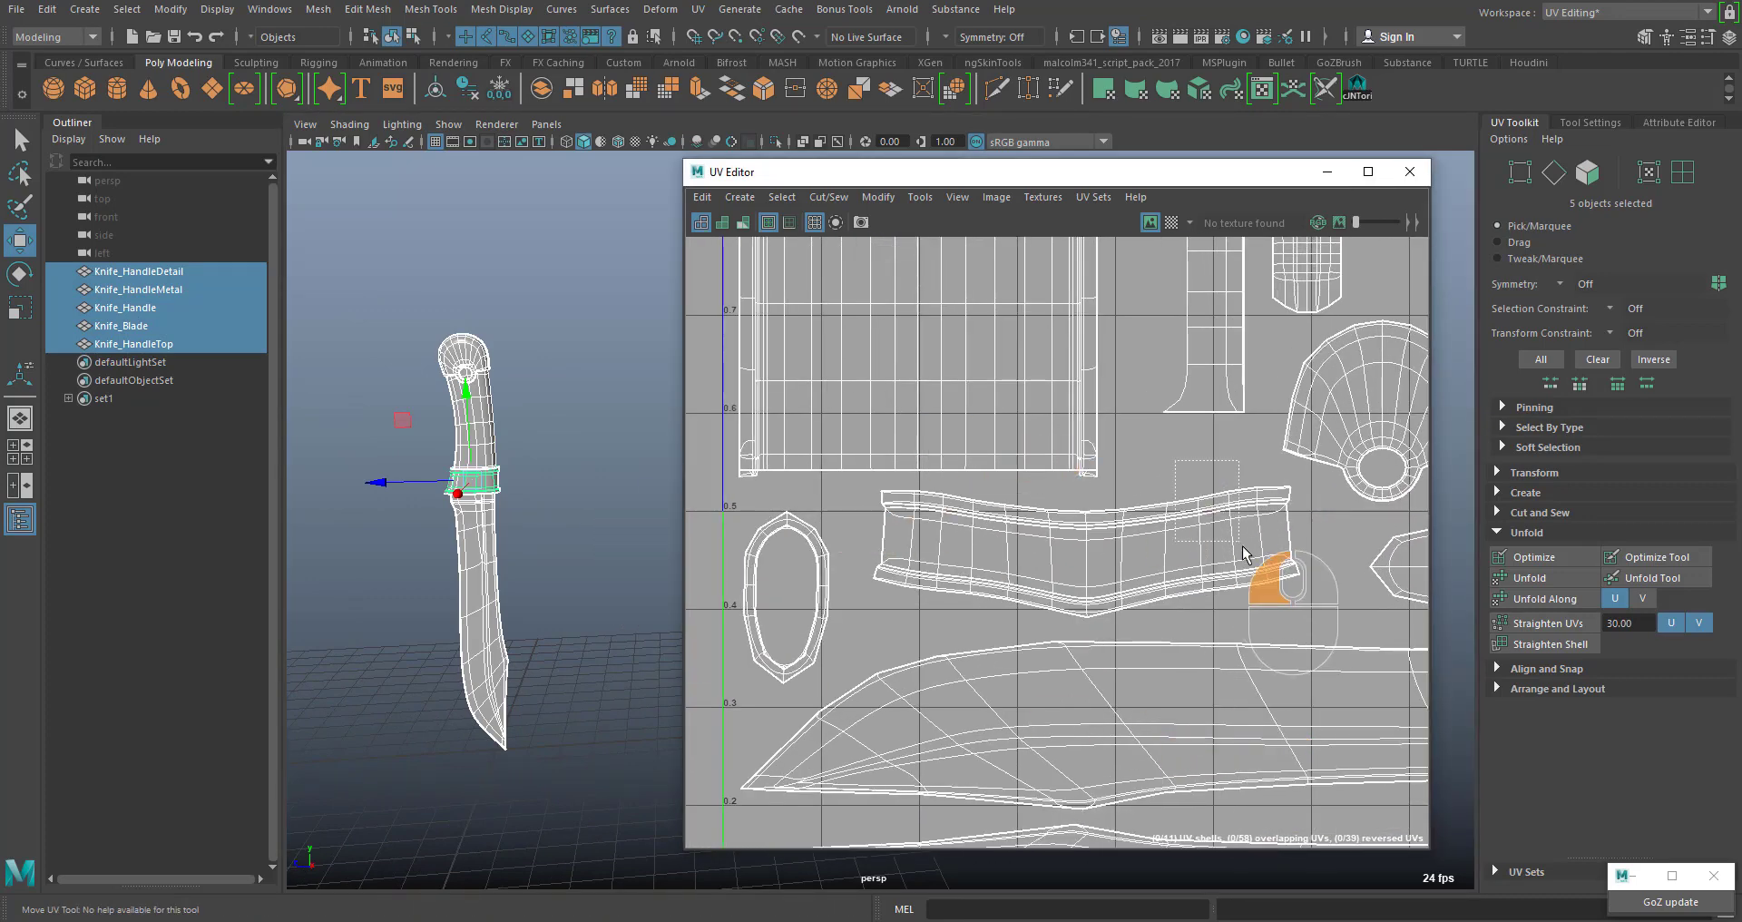
right_click_drag(1194, 524, 1210, 542)
left_click_drag(1219, 551, 1155, 491)
right_click_drag(374, 459, 439, 553, "alt")
middle_click_drag(439, 552, 968, 593, "alt")
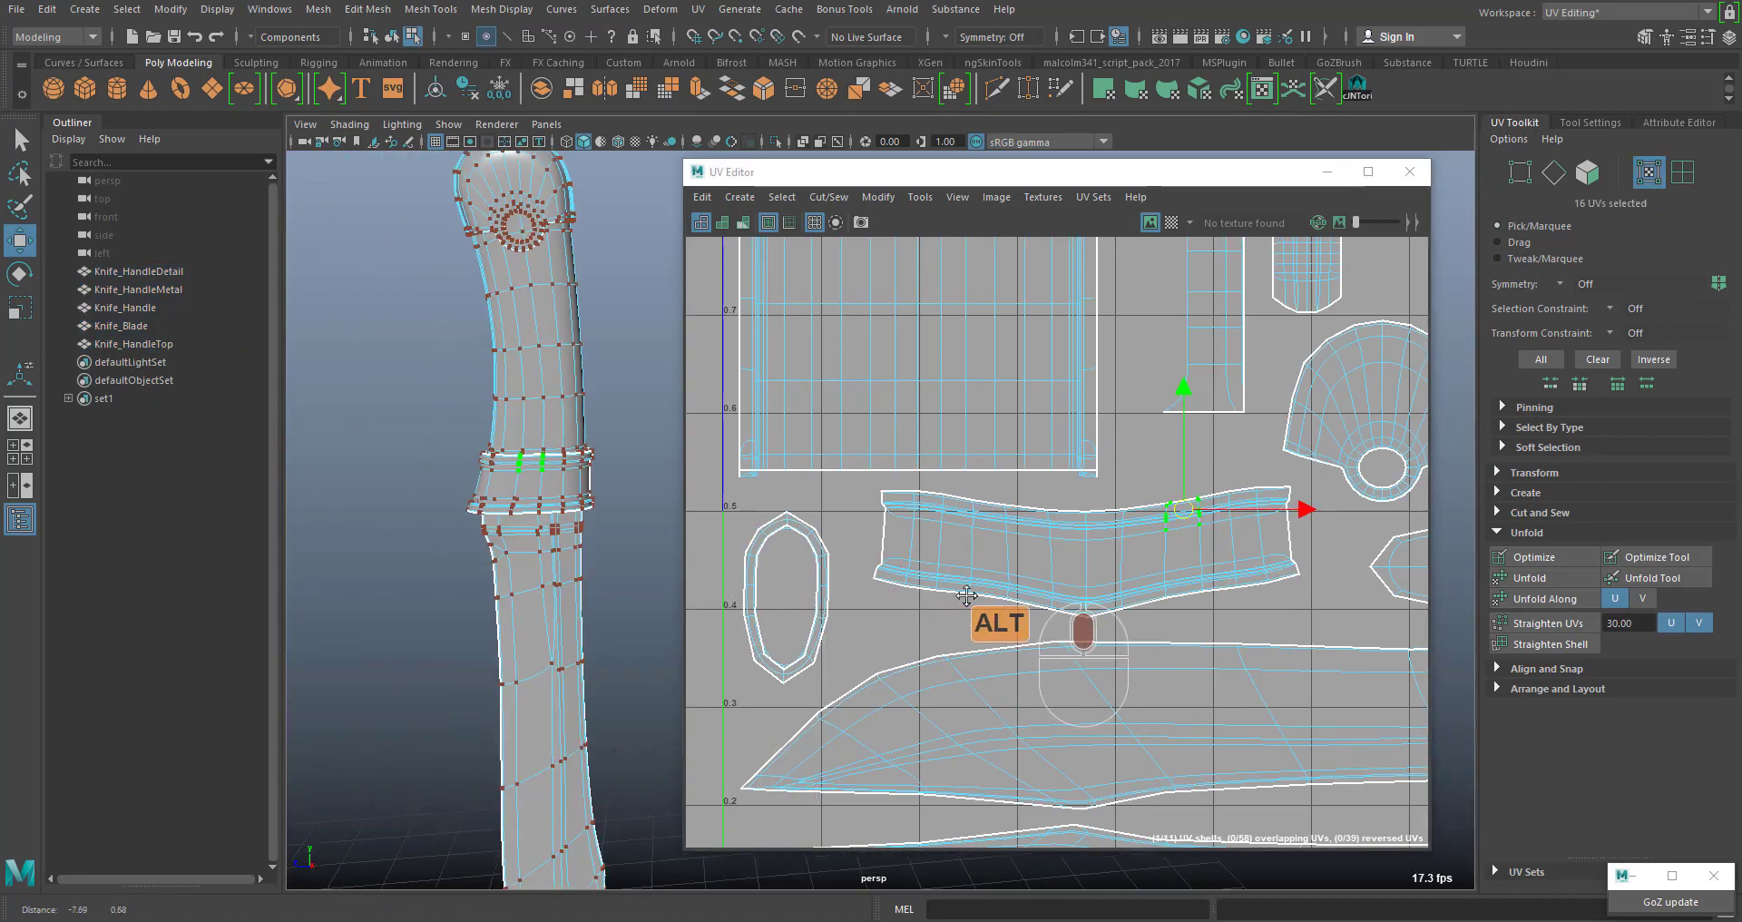
right_click_drag(591, 530, 672, 631, "alt")
middle_click_drag(372, 497, 862, 630, "alt")
right_click_drag(501, 532, 585, 674, "alt")
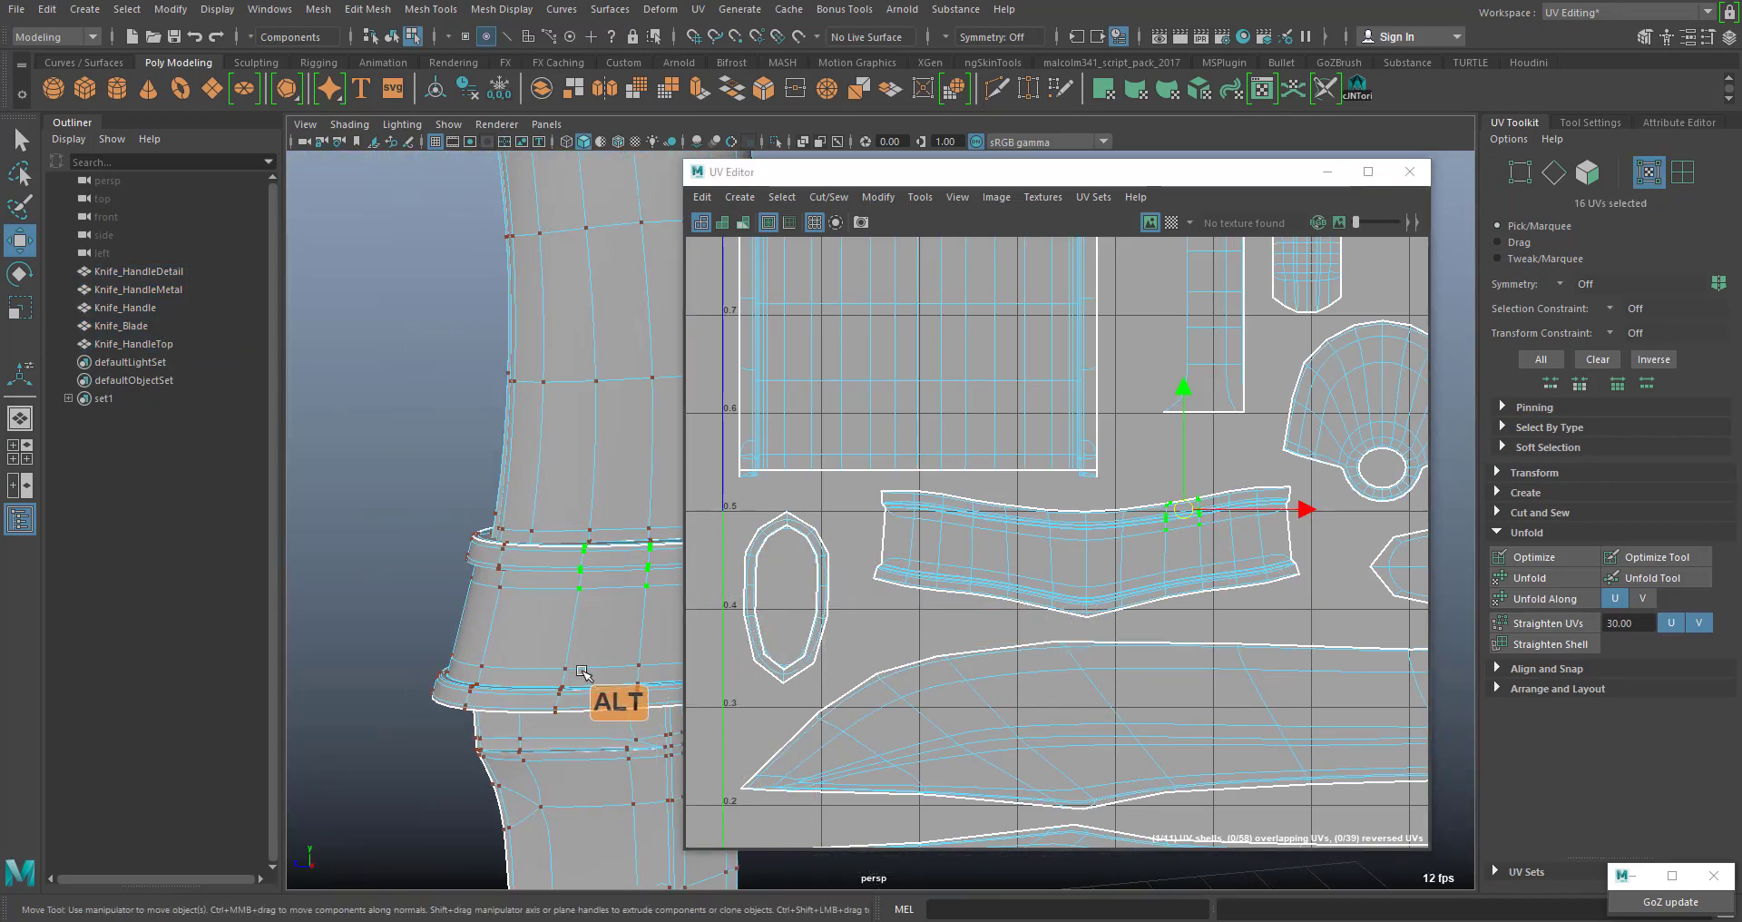
middle_click_drag(586, 675, 468, 609, "alt")
right_click_drag(1197, 524, 1276, 551, "ctrl")
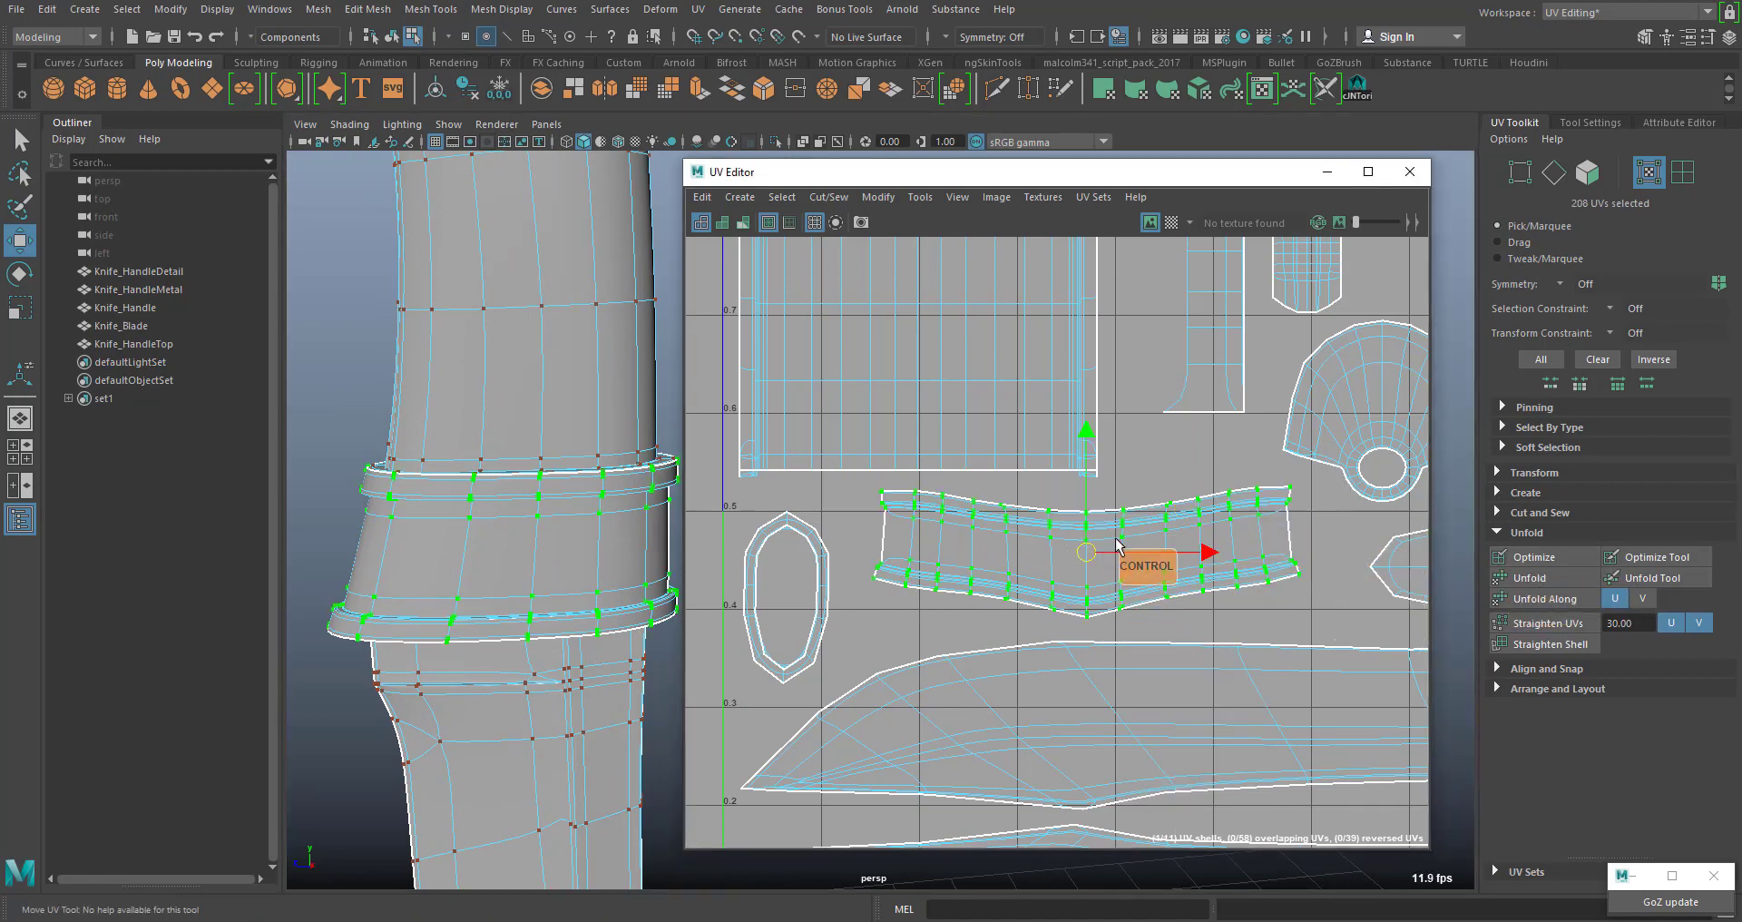
right_click_drag(1116, 449, 1210, 367, "shift")
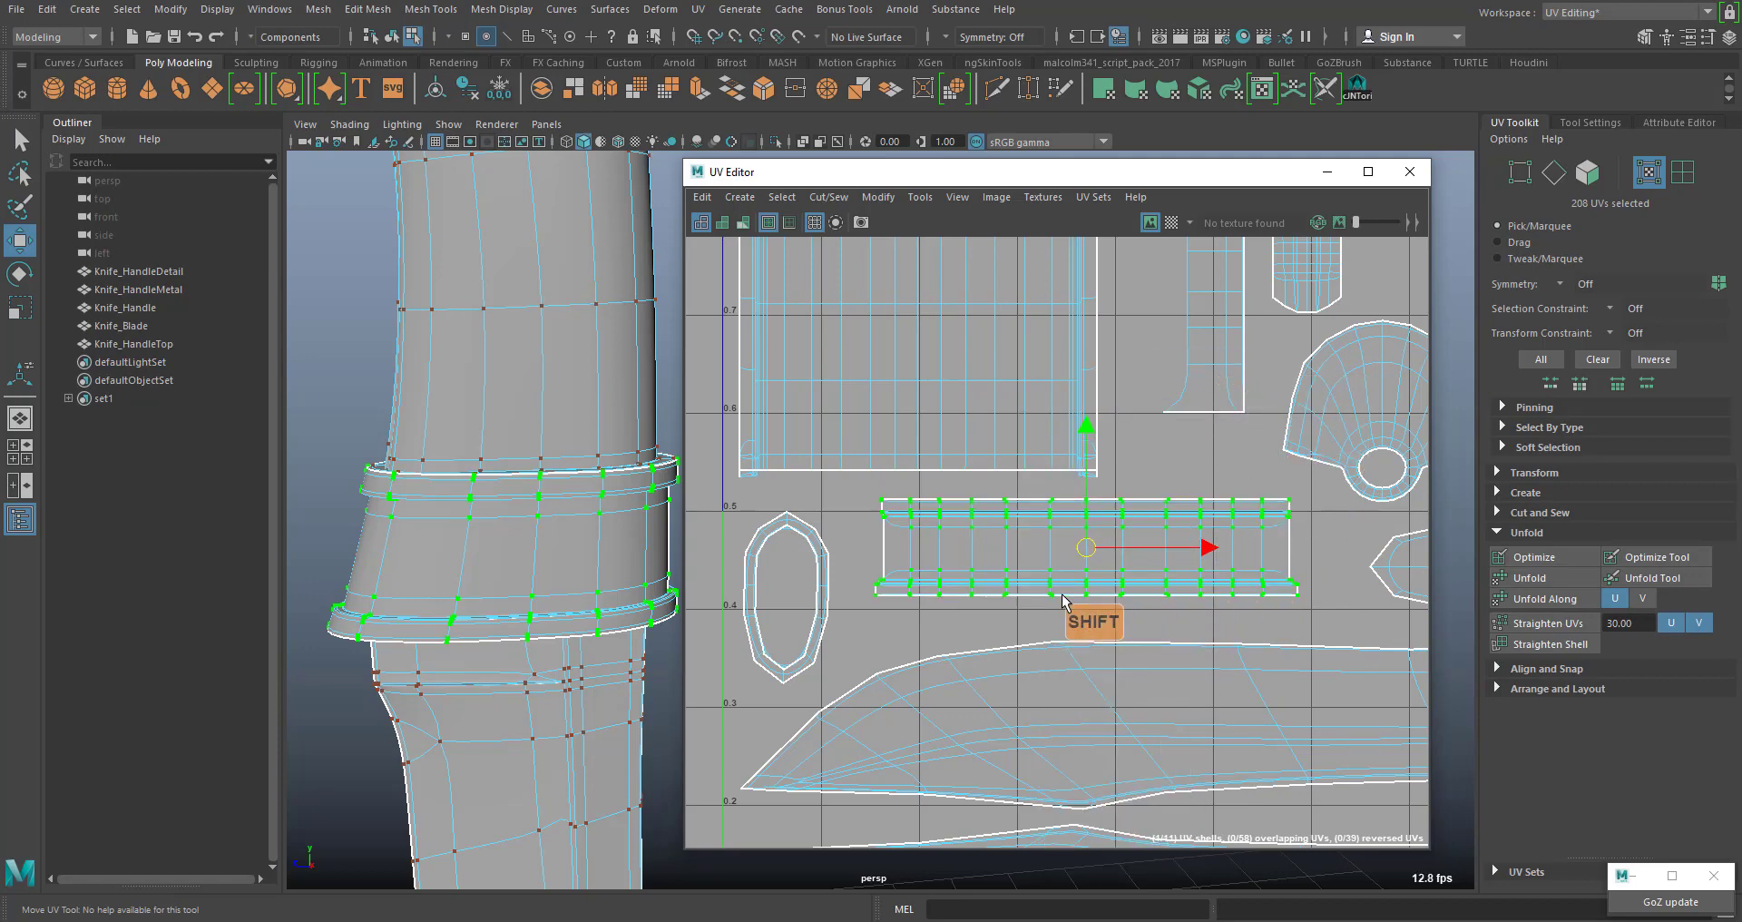
Examine the straightened collar shell along its length and at its outer end
scroll(1147, 635, "up", 3)
left_click(1041, 655)
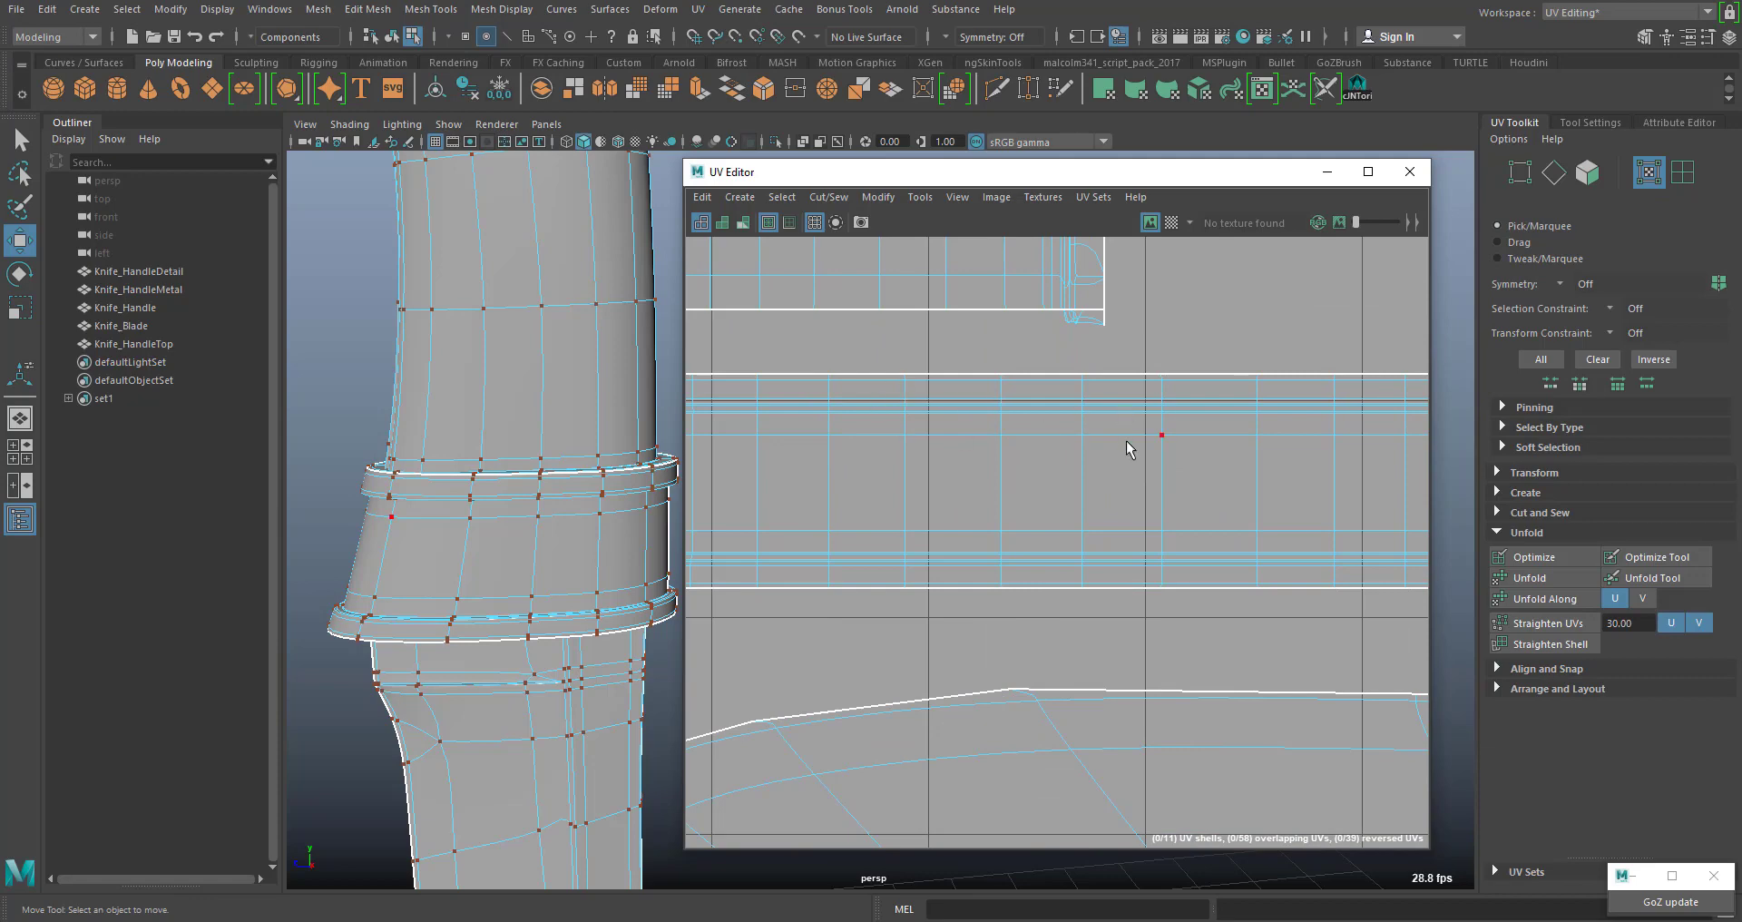
scroll(1129, 449, "down", 2)
middle_click_drag(1140, 455, 897, 487, "alt")
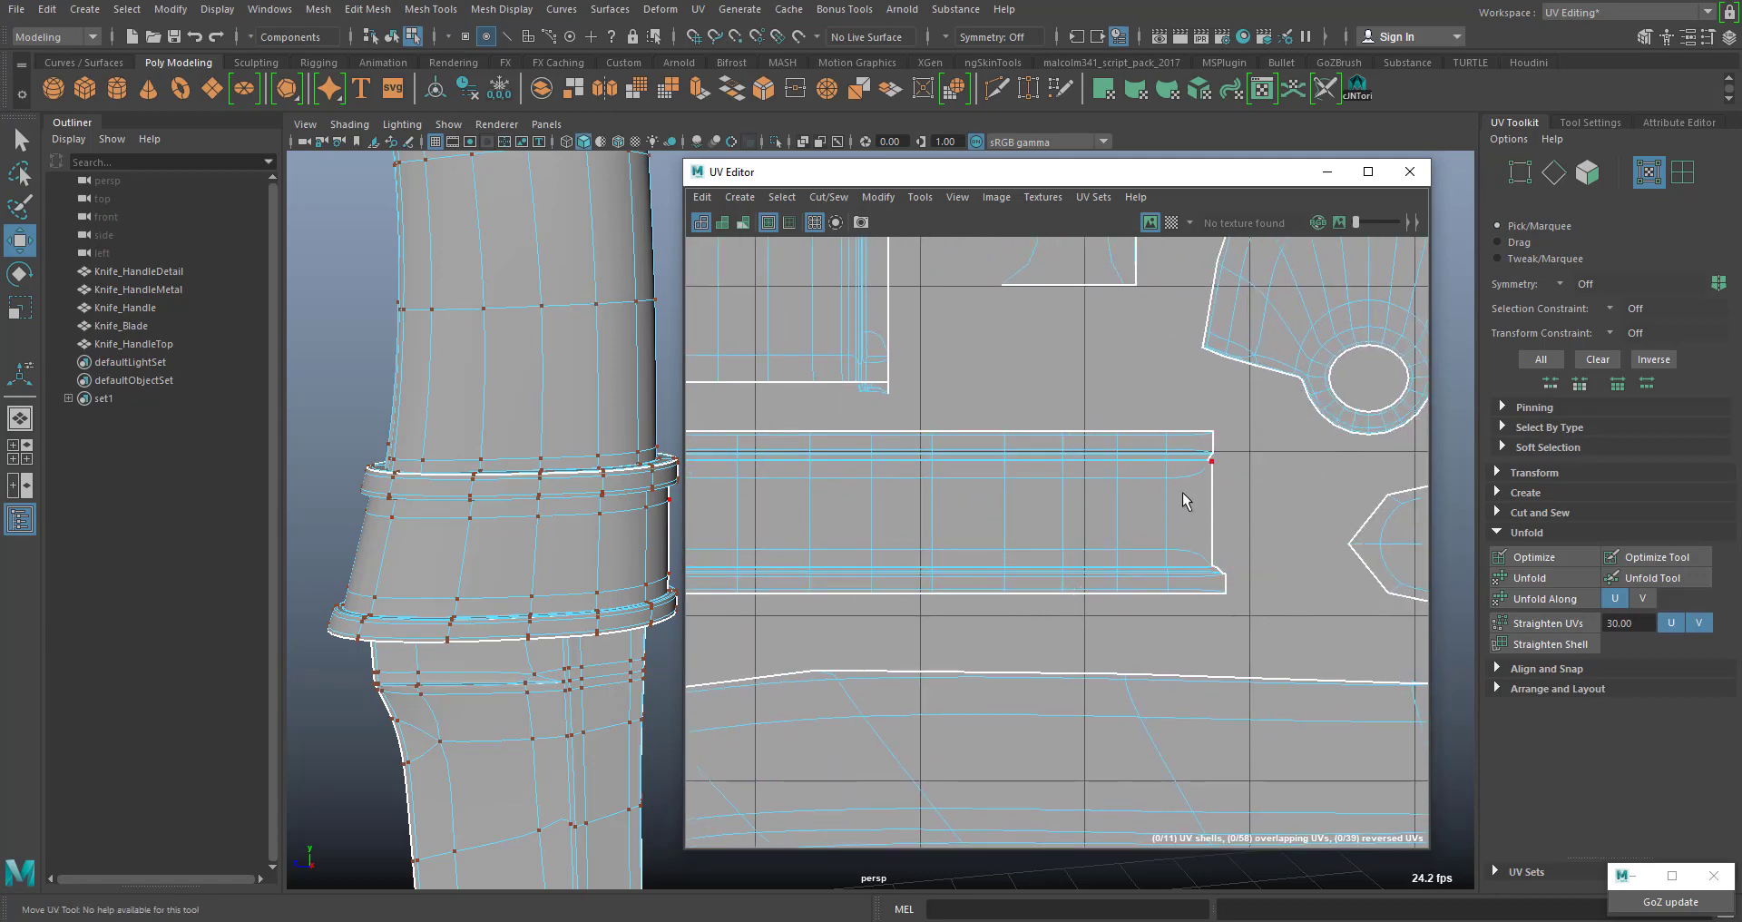
scroll(1185, 500, "down", 3)
middle_click_drag(1029, 536, 890, 384, "alt")
middle_click_drag(999, 626, 1150, 686, "alt")
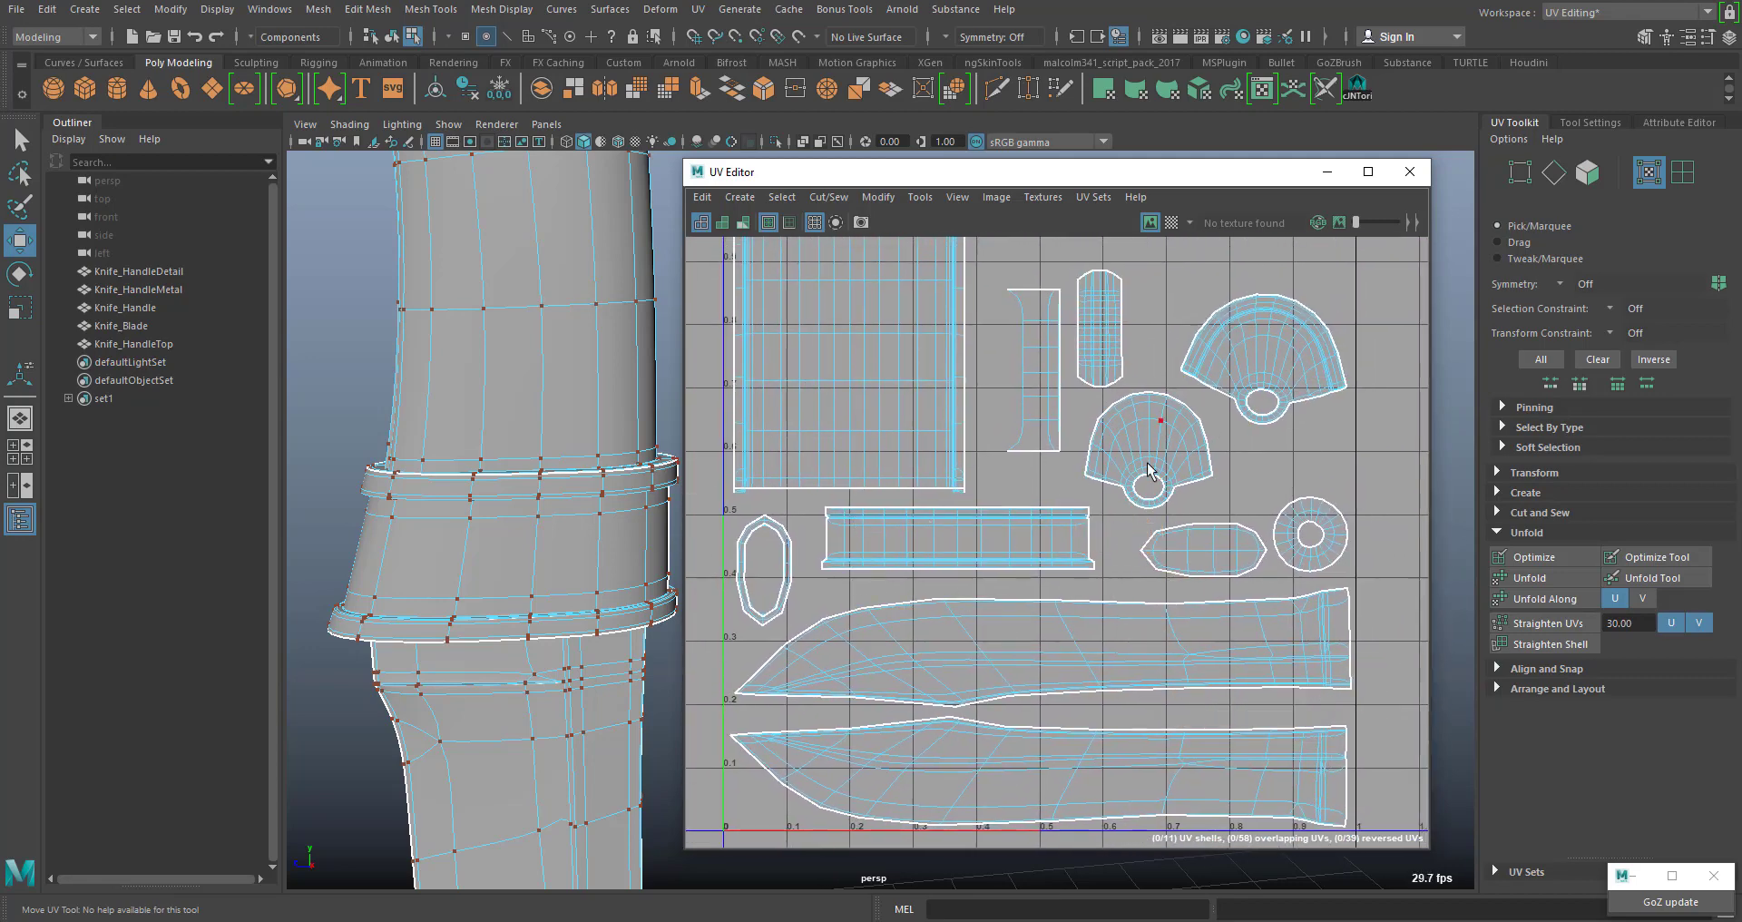
Select sample UVs on the smaller fan-shaped shell and the rounded strip shell, and review the whole UV layout
left_click_drag(1133, 423, 1192, 477)
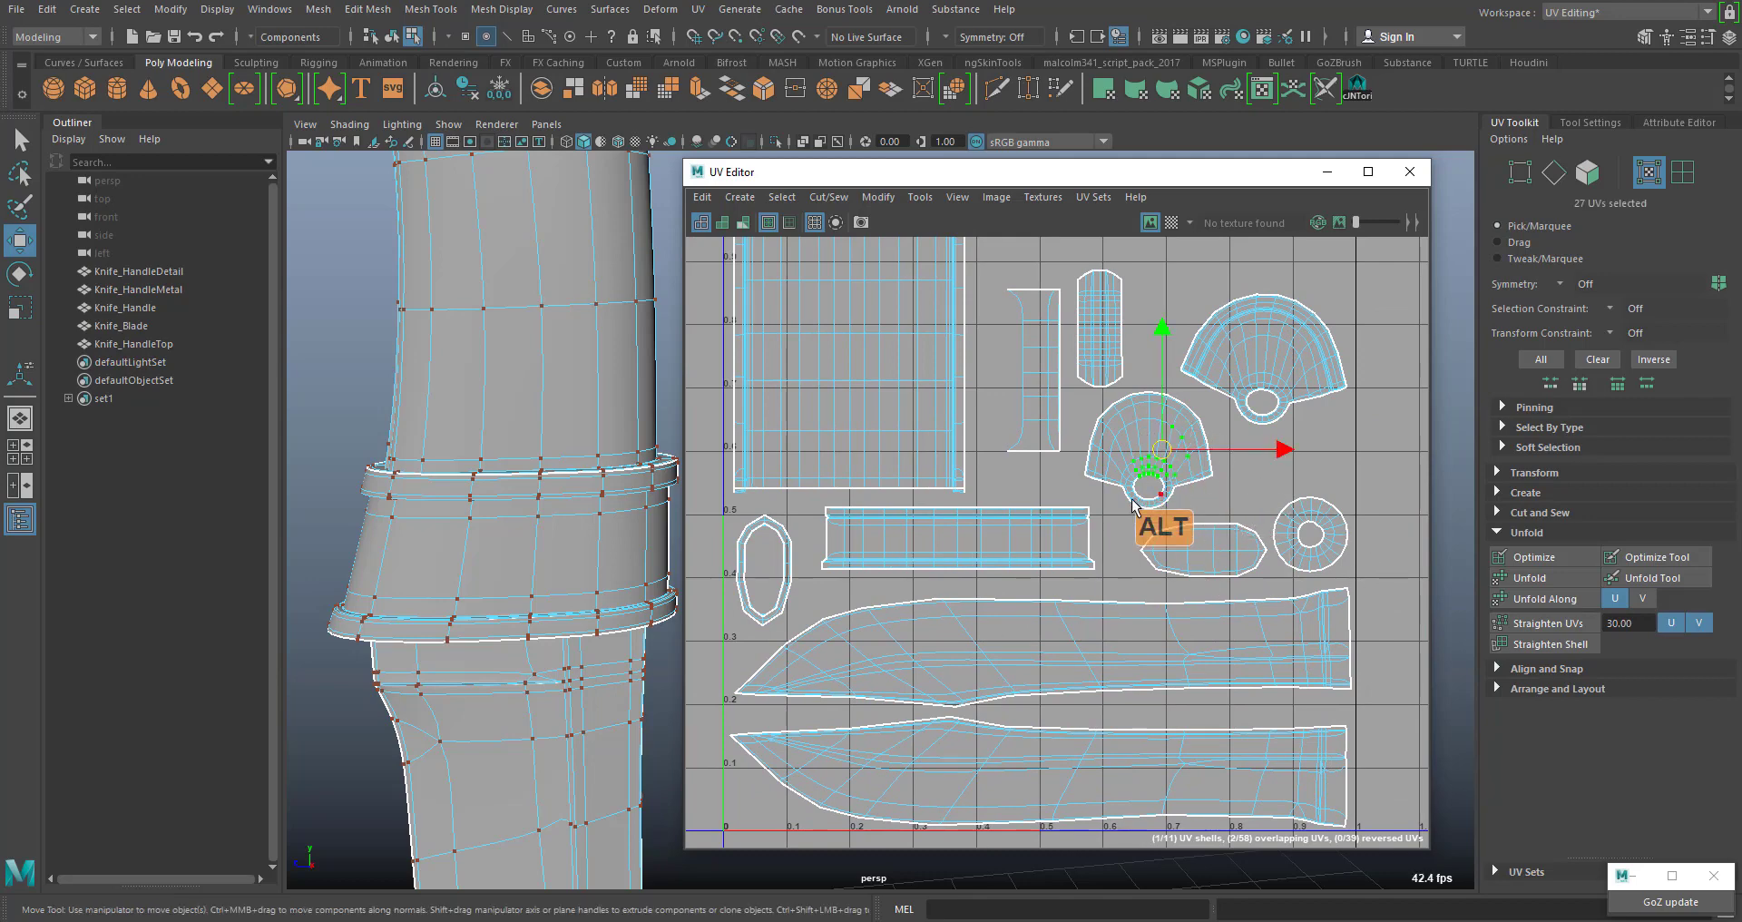
middle_click_drag(1131, 508, 1139, 586, "alt")
scroll(1147, 495, "down", 2, "alt")
scroll(1148, 488, "down", 1)
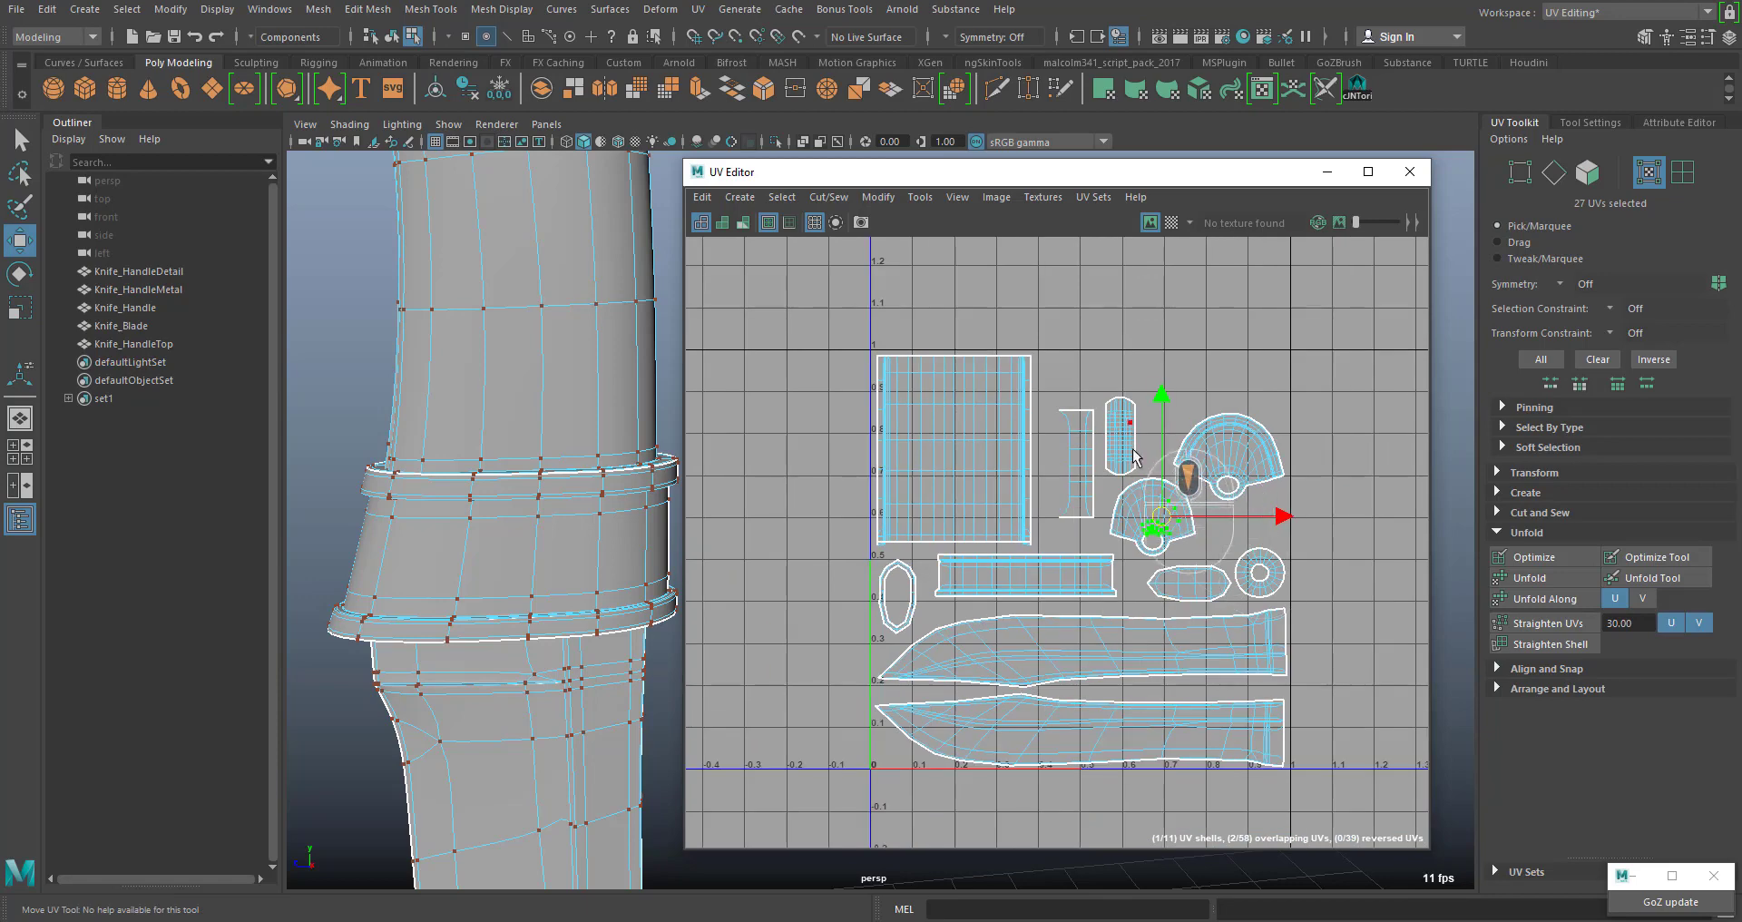
scroll(1132, 437, "up", 6)
left_click_drag(1122, 365, 1162, 418)
left_click_drag(562, 381, 869, 446, "alt")
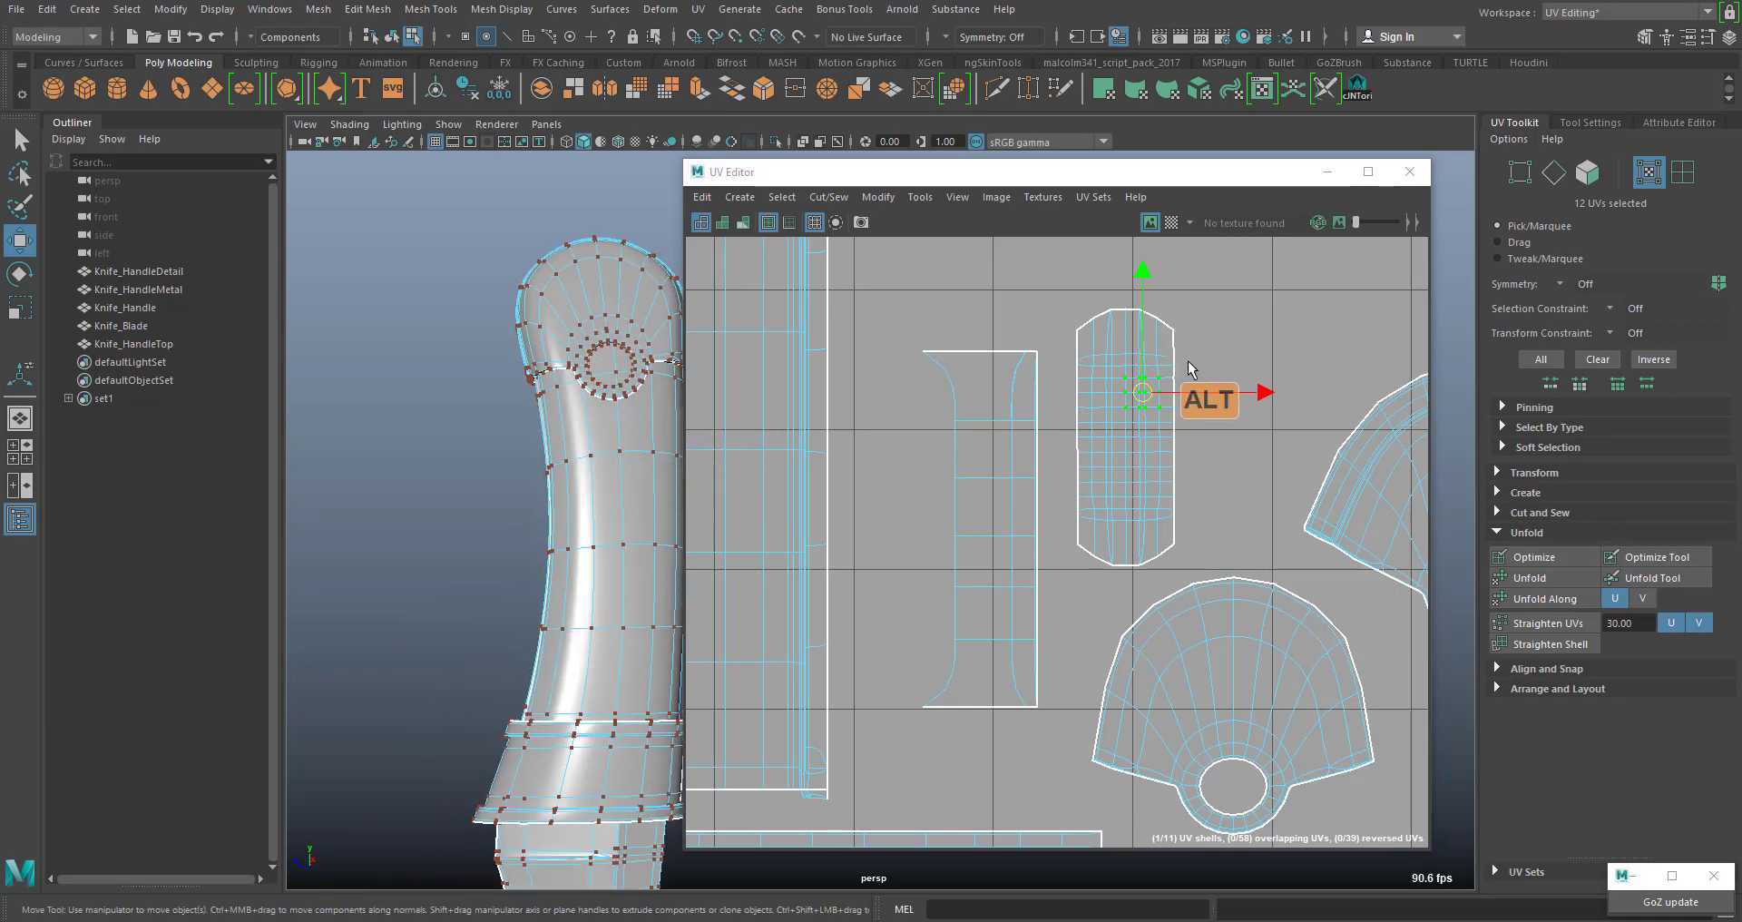
left_click(905, 545)
right_click_drag(1123, 584, 692, 372, "alt")
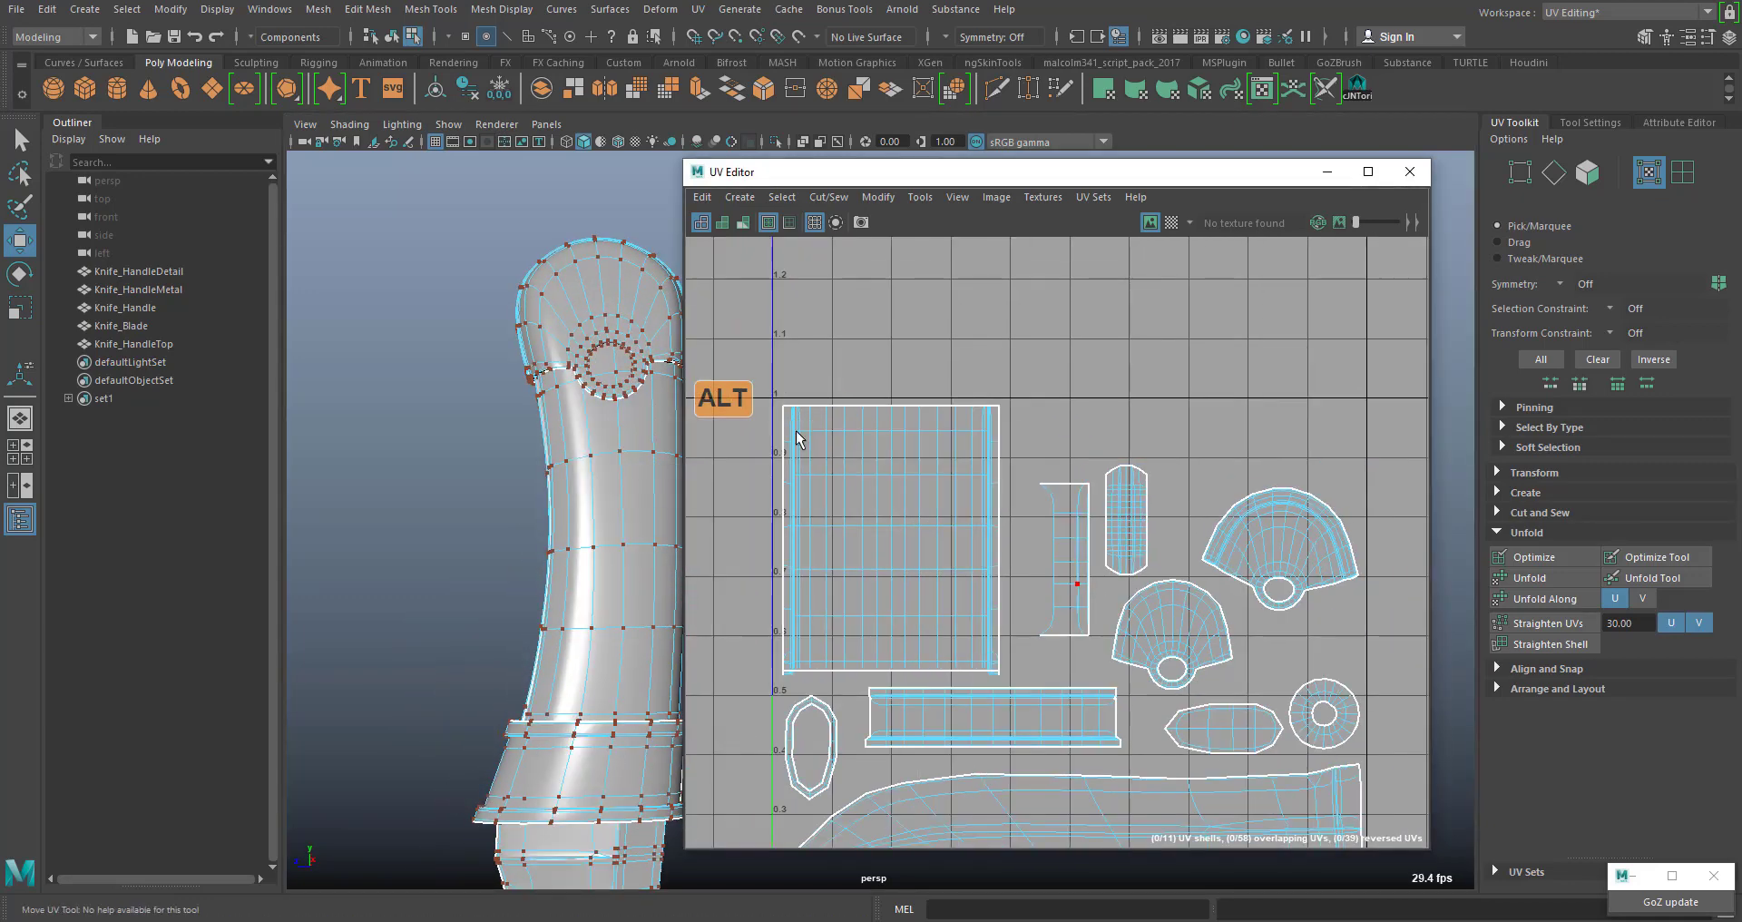
right_click_drag(1158, 562, 1057, 514, "alt")
middle_click_drag(1304, 626, 1186, 460, "alt")
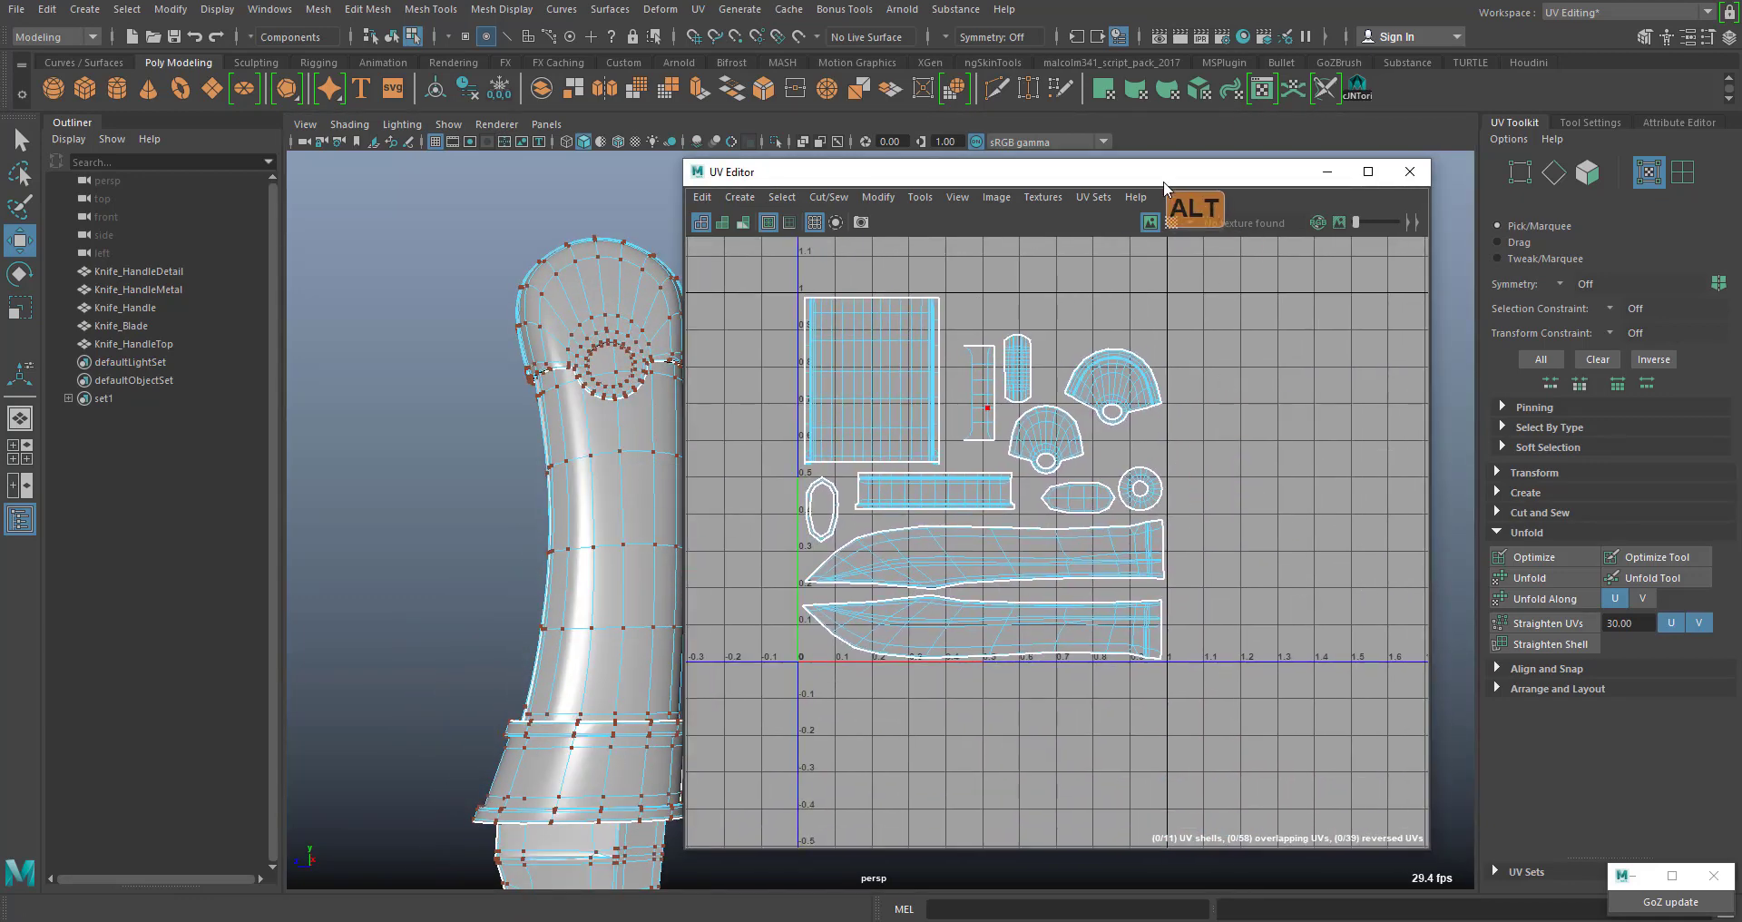
Return to object mode, move the UV Editor clear of the knife and select all five knife meshes
left_click_drag(1125, 172, 1018, 182)
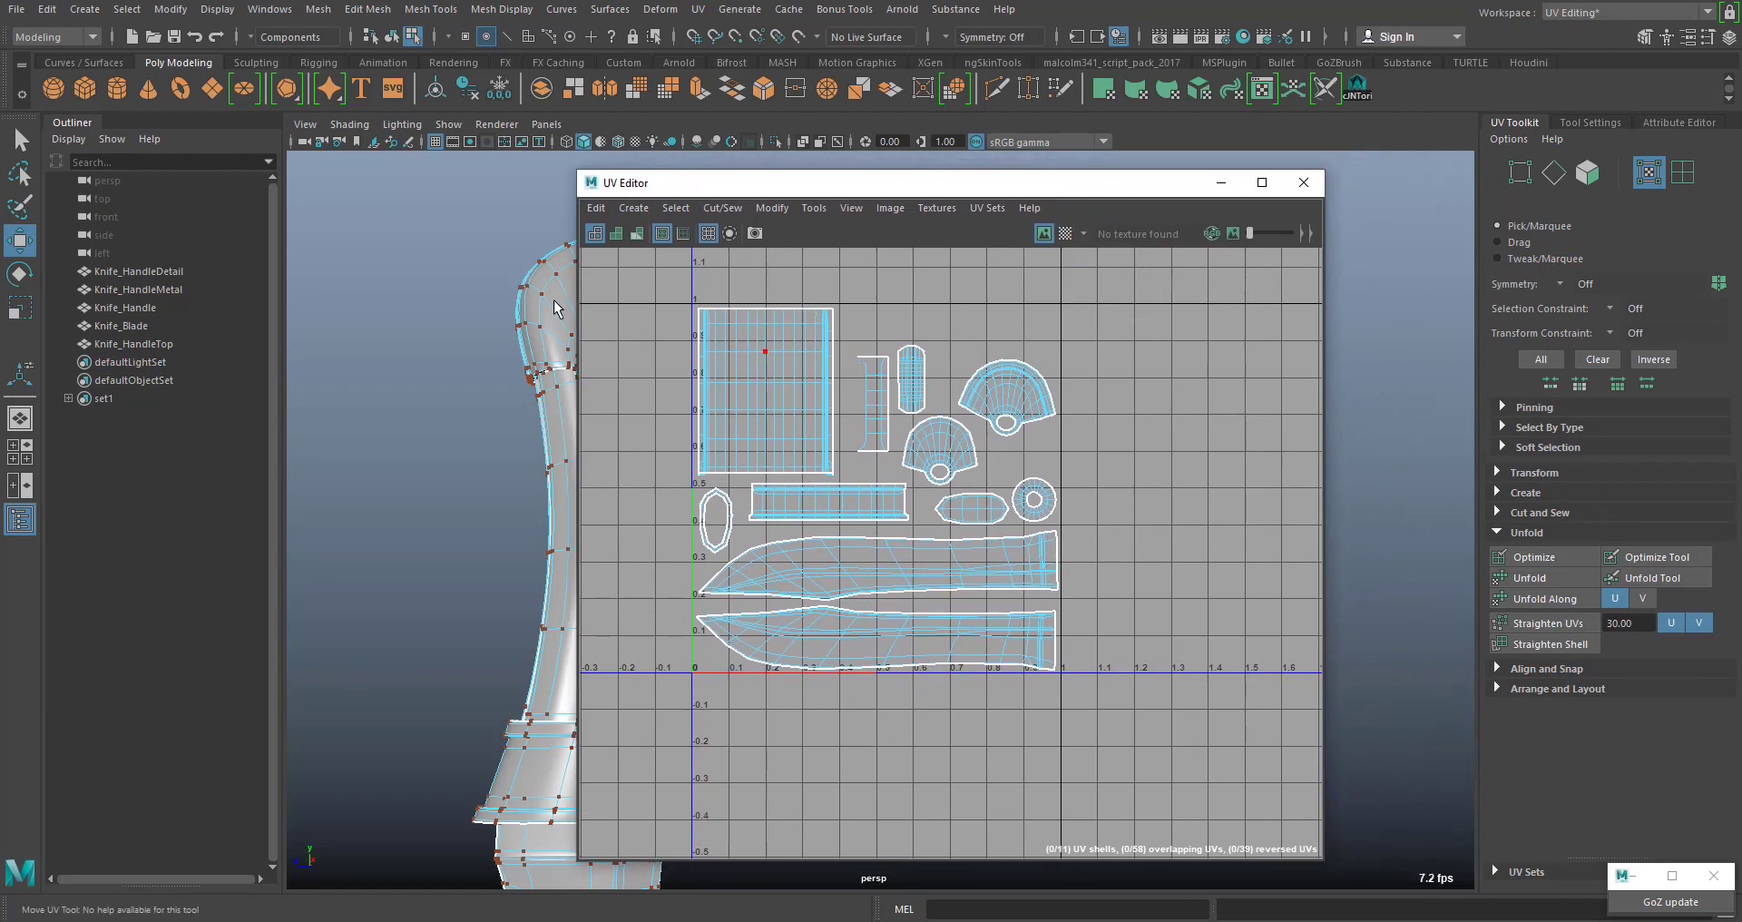
left_click(20, 138)
right_click_drag(526, 298, 606, 271)
left_click_drag(865, 183, 1112, 179)
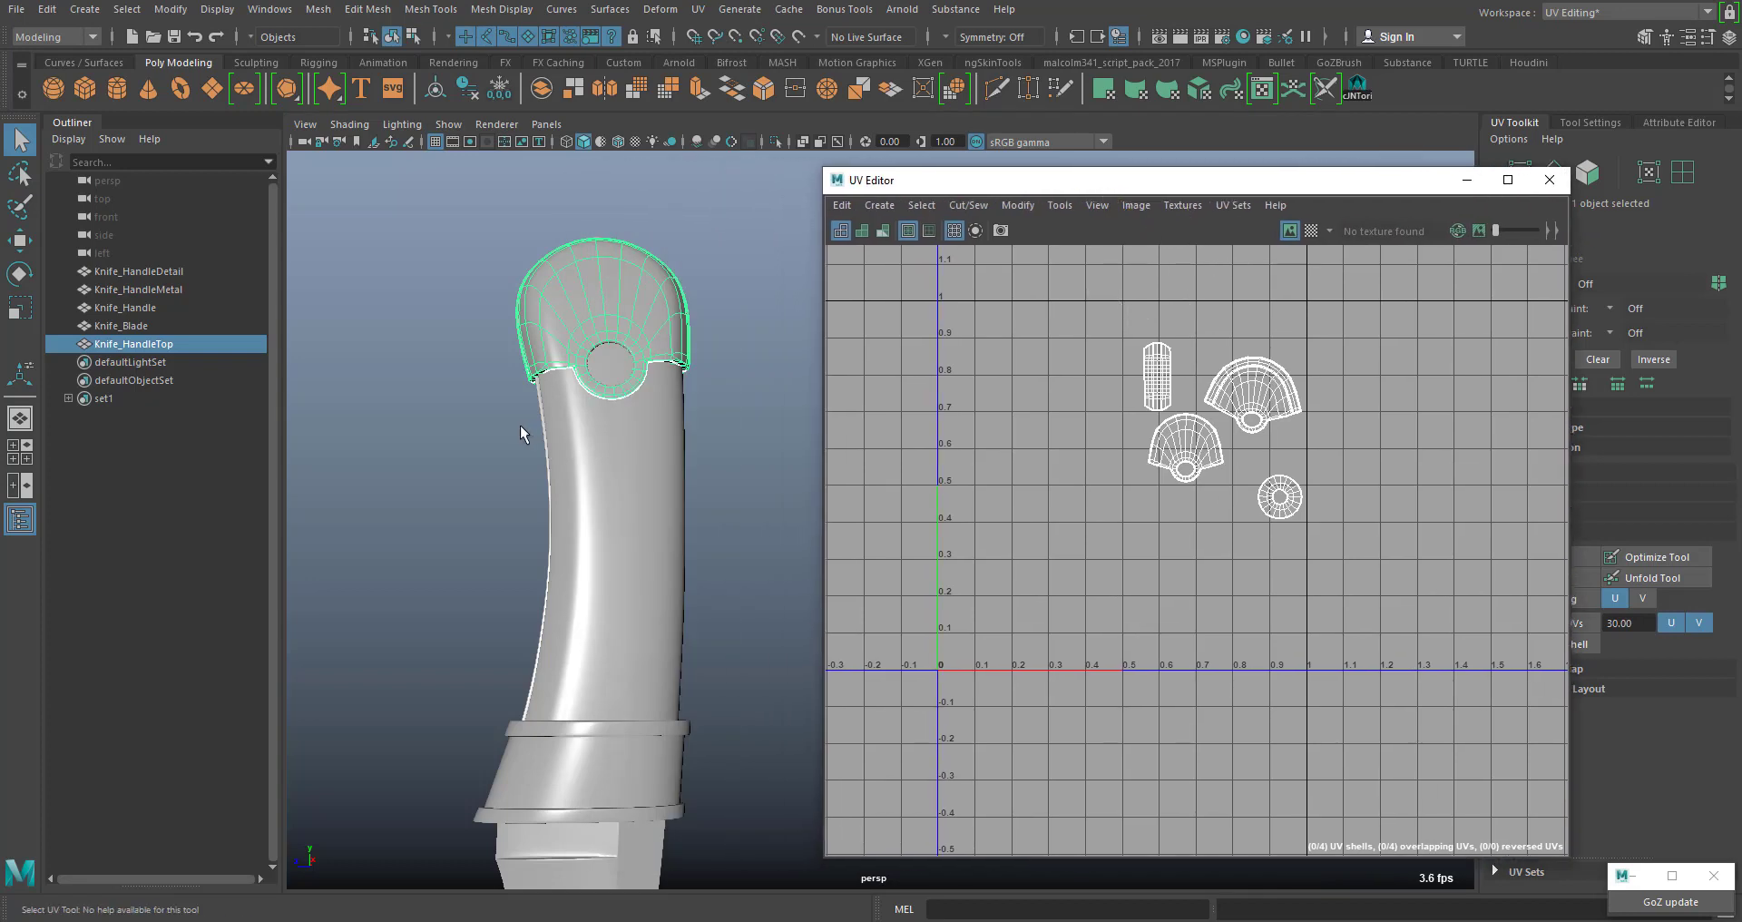
scroll(577, 473, "down", 6)
middle_click_drag(577, 474, 464, 324, "alt")
left_click_drag(439, 234, 908, 857)
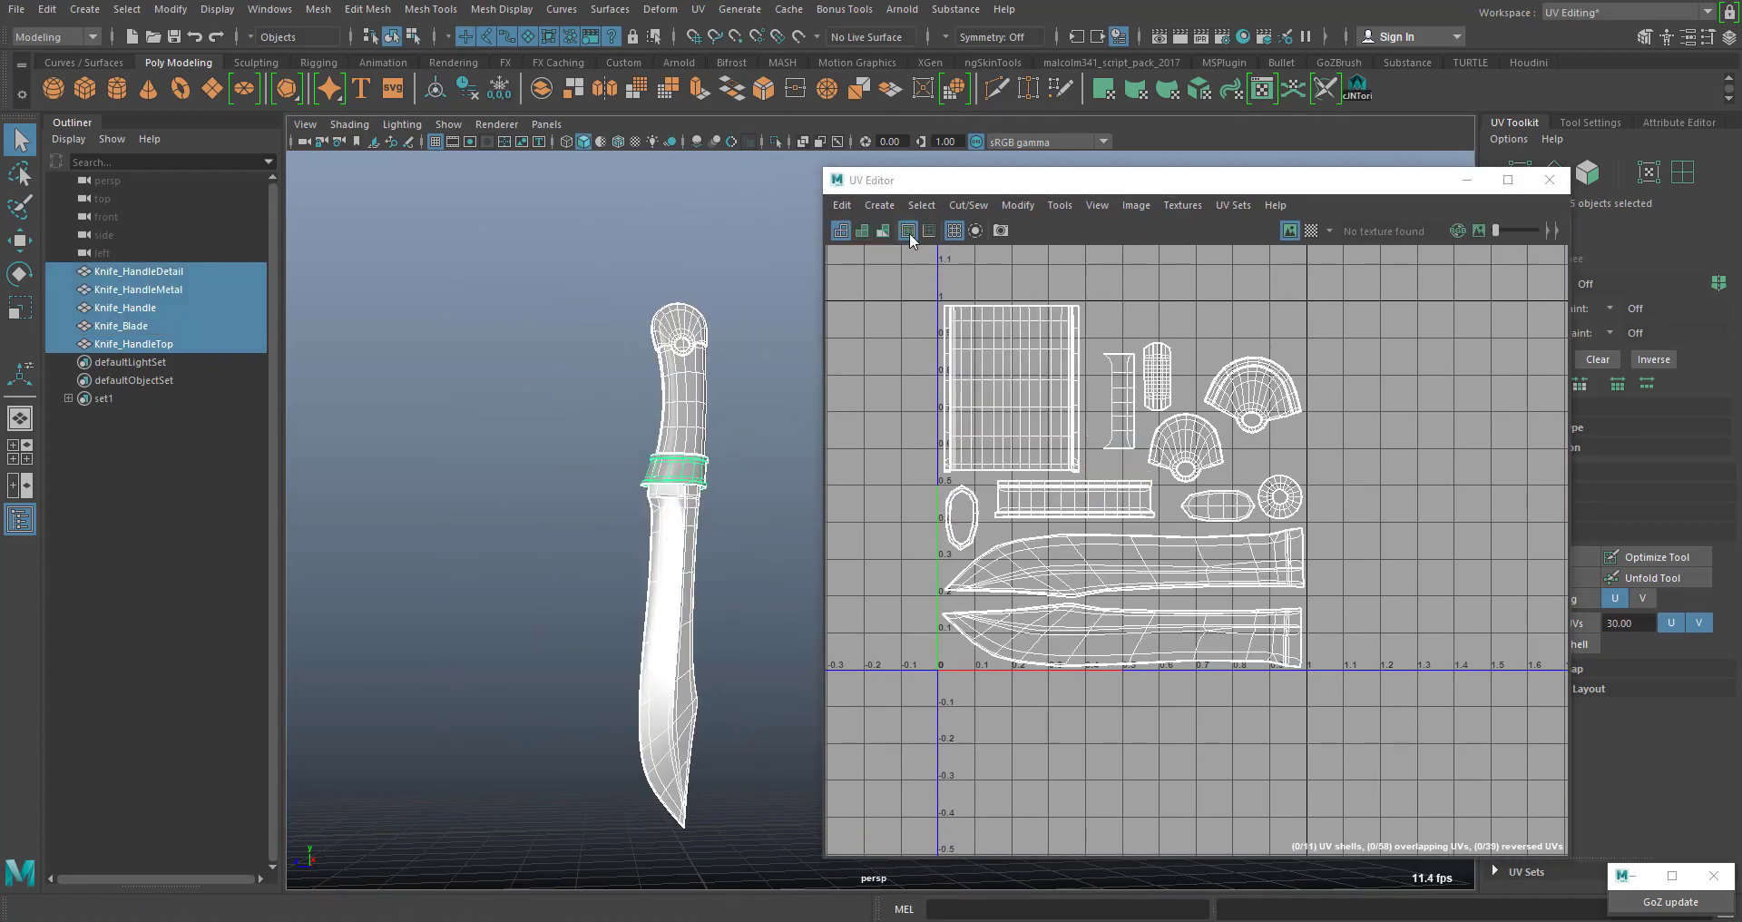
Open the UV Snapshot options for the selected knife meshes and reset them to their default settings
left_click(1141, 205)
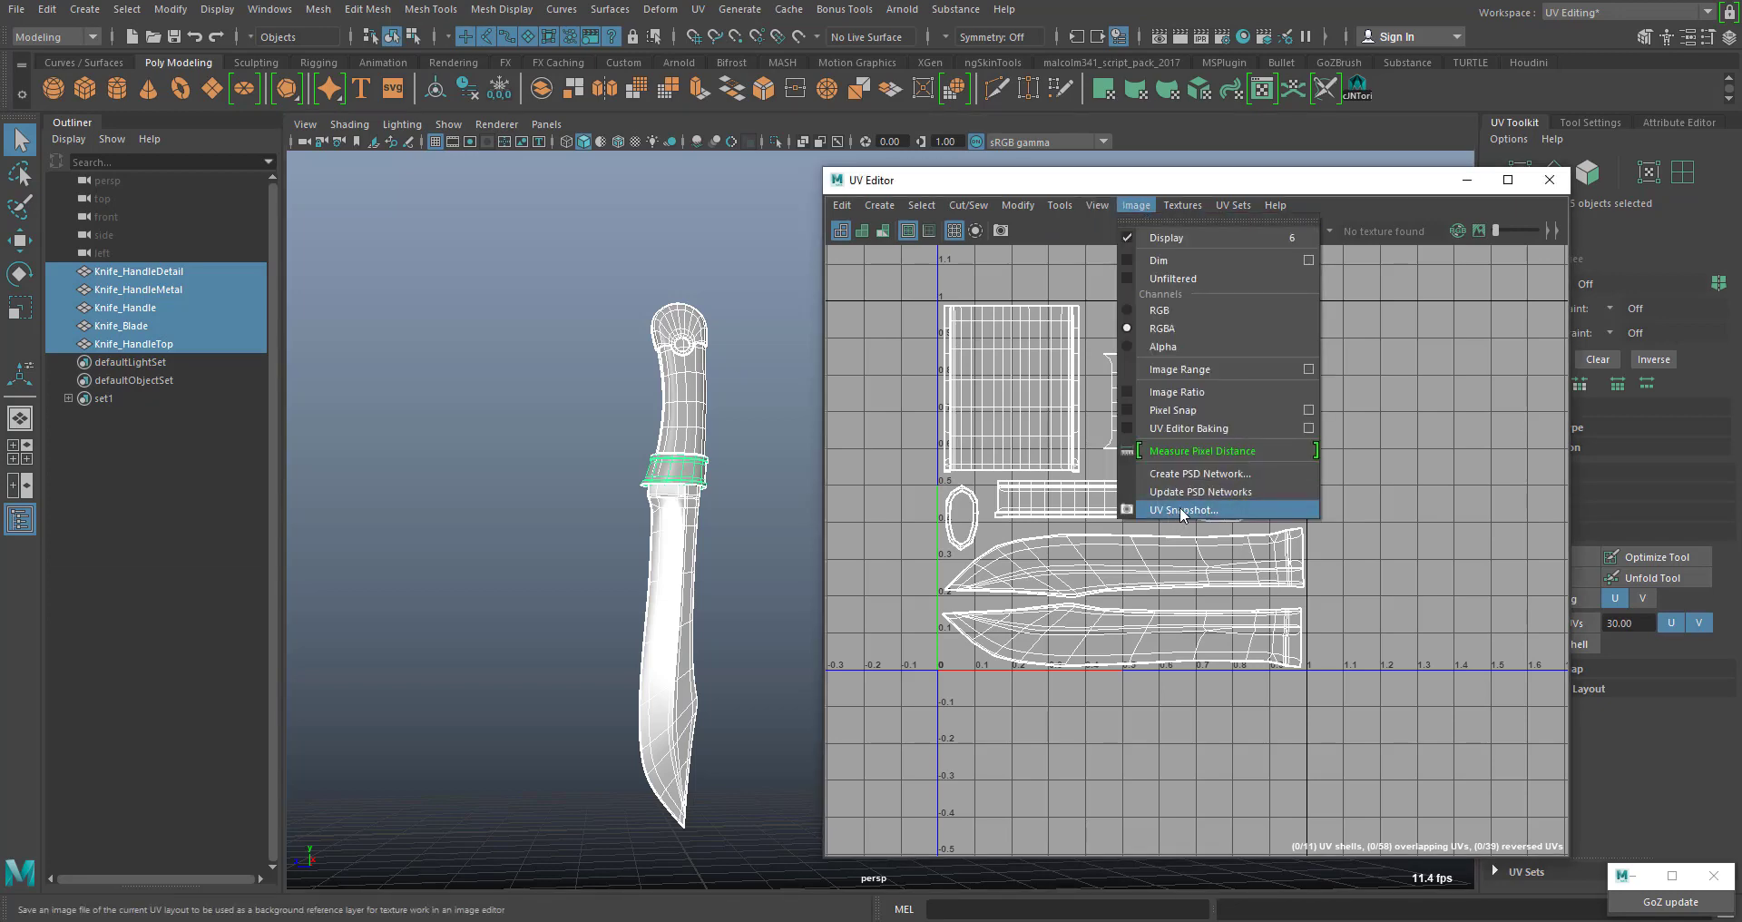
mouse_move(1093, 210)
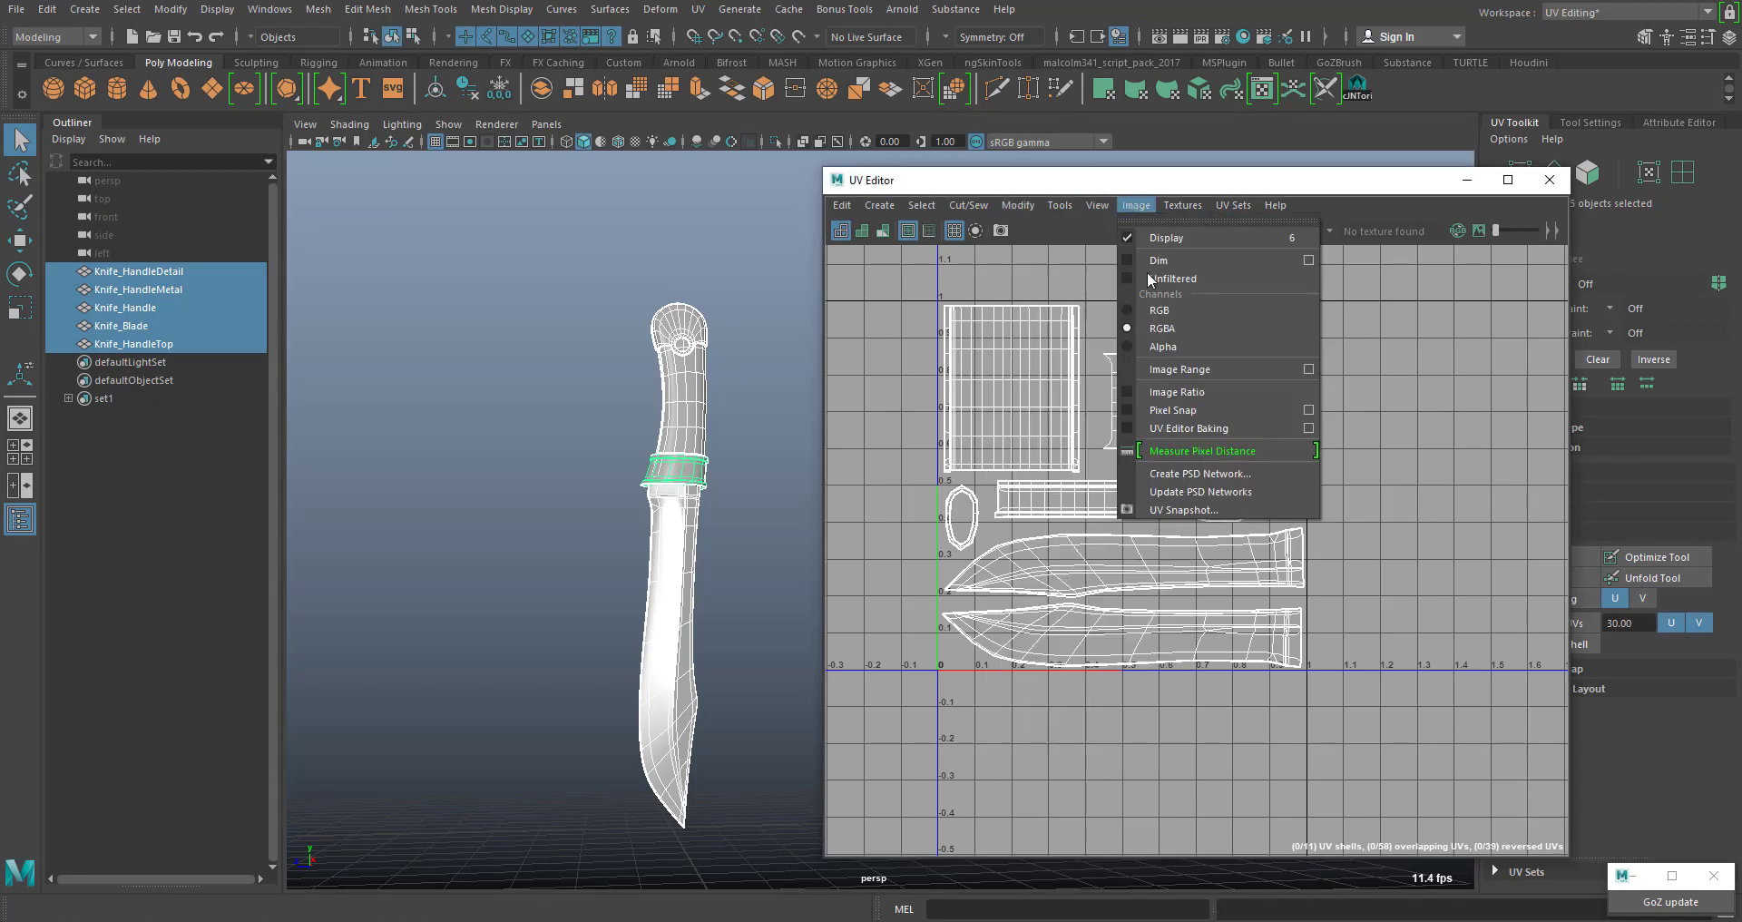
left_click(1212, 509)
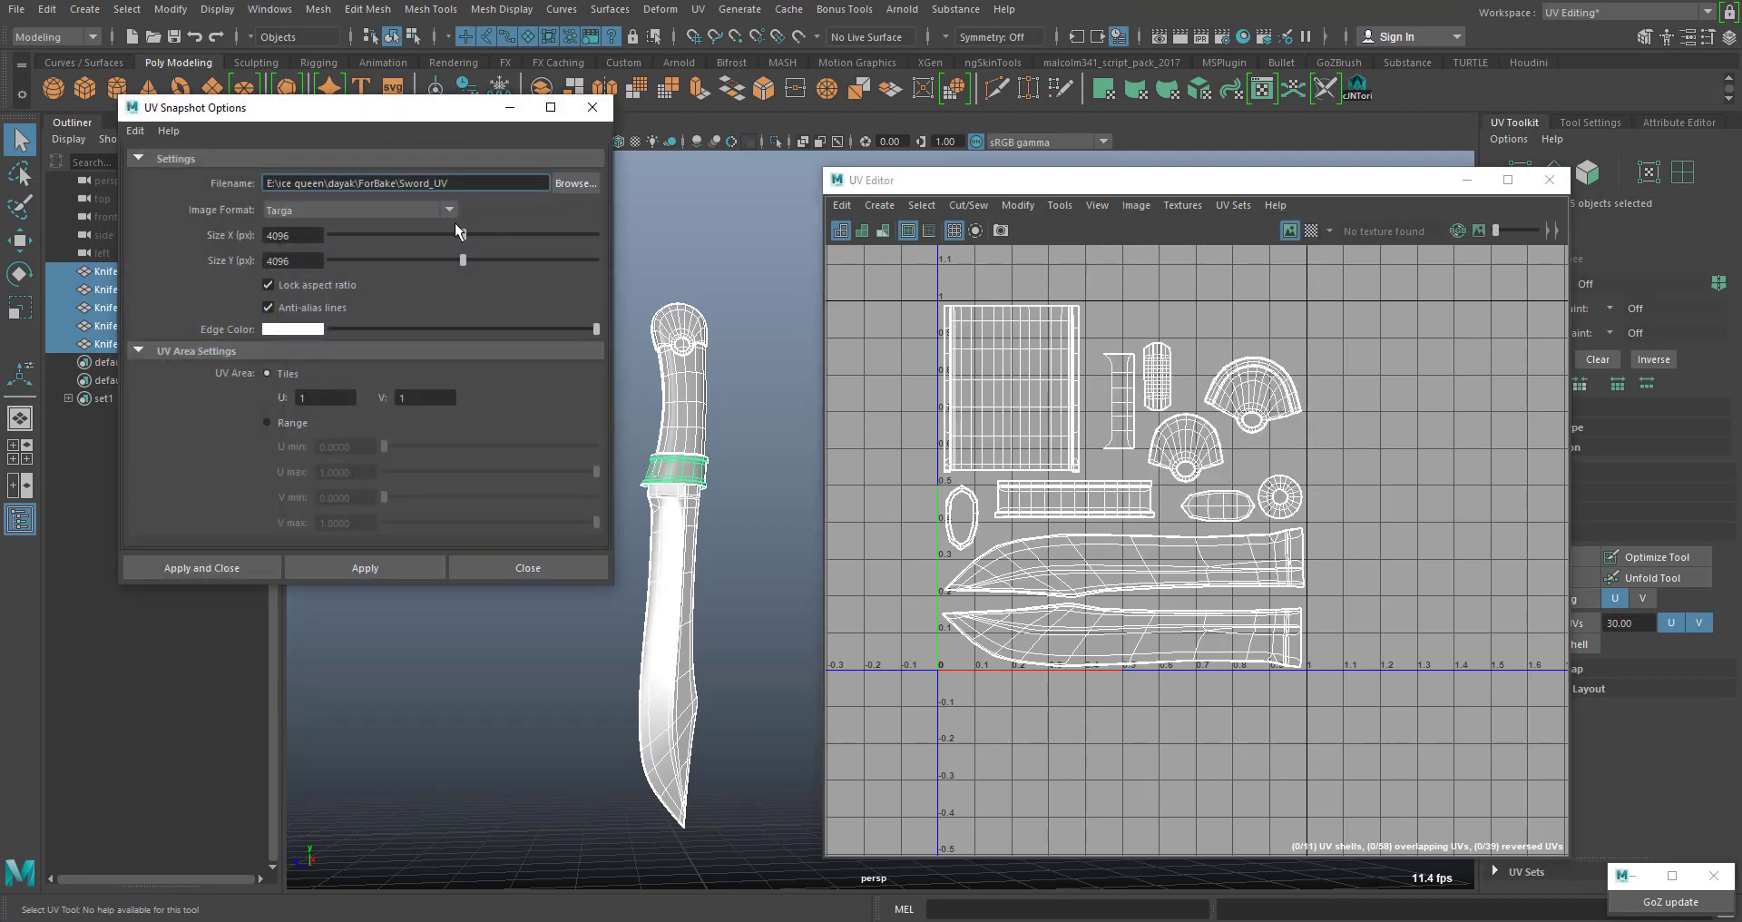
left_click_drag(366, 121, 965, 194)
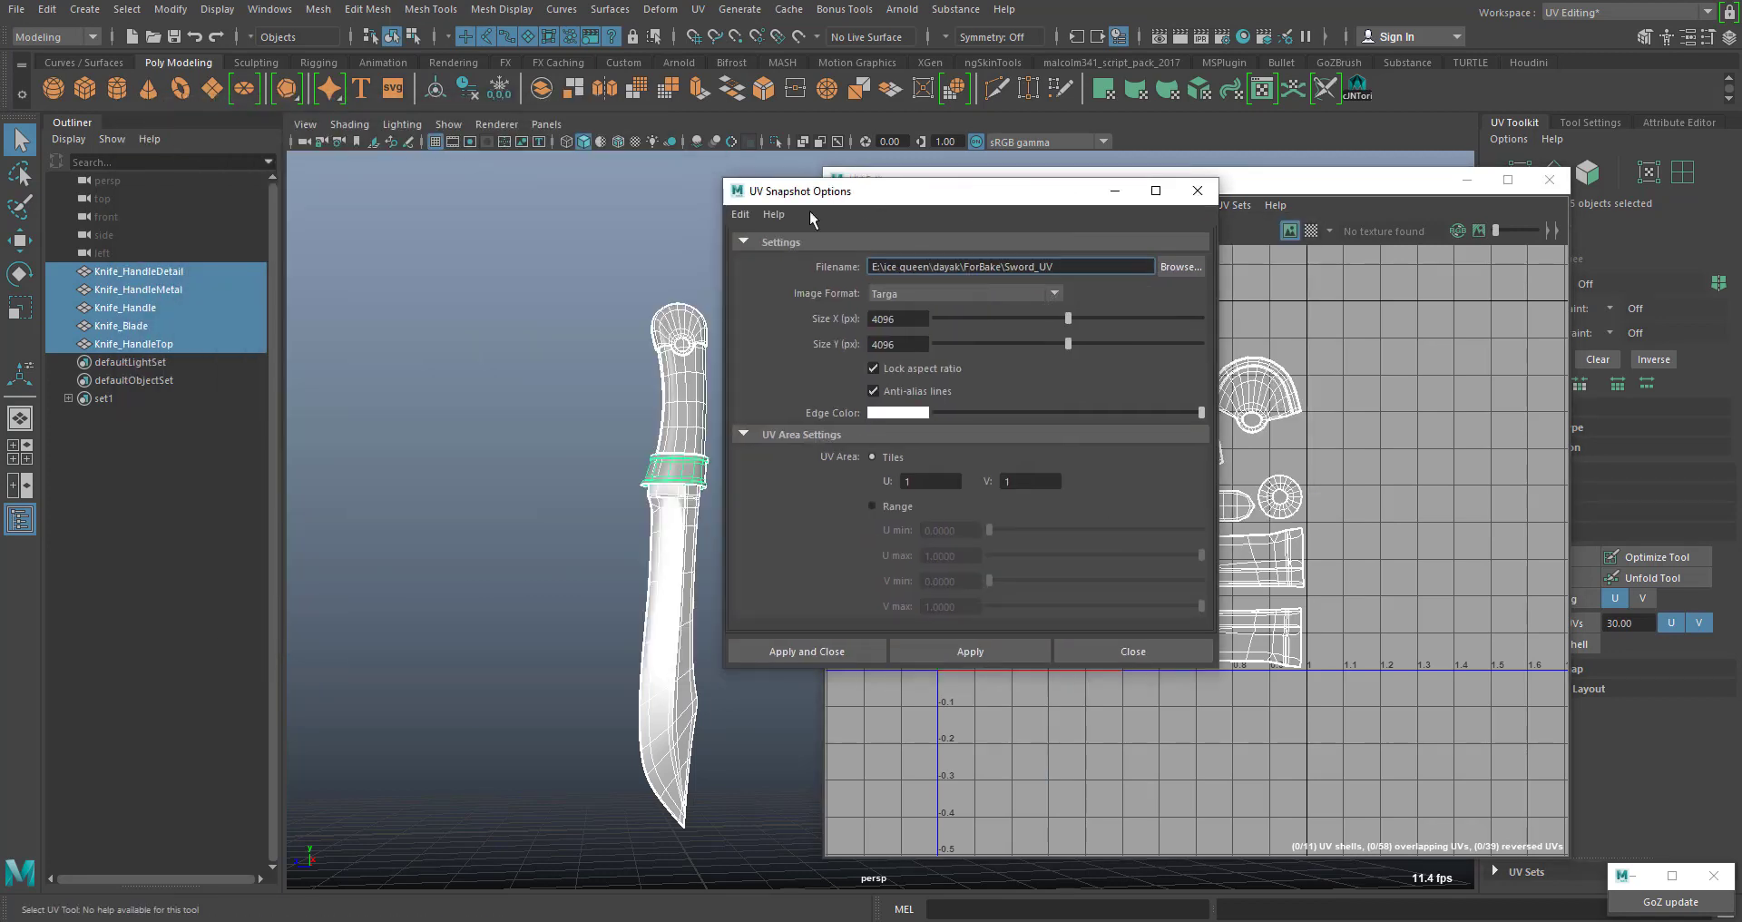
left_click(740, 214)
left_click(779, 253)
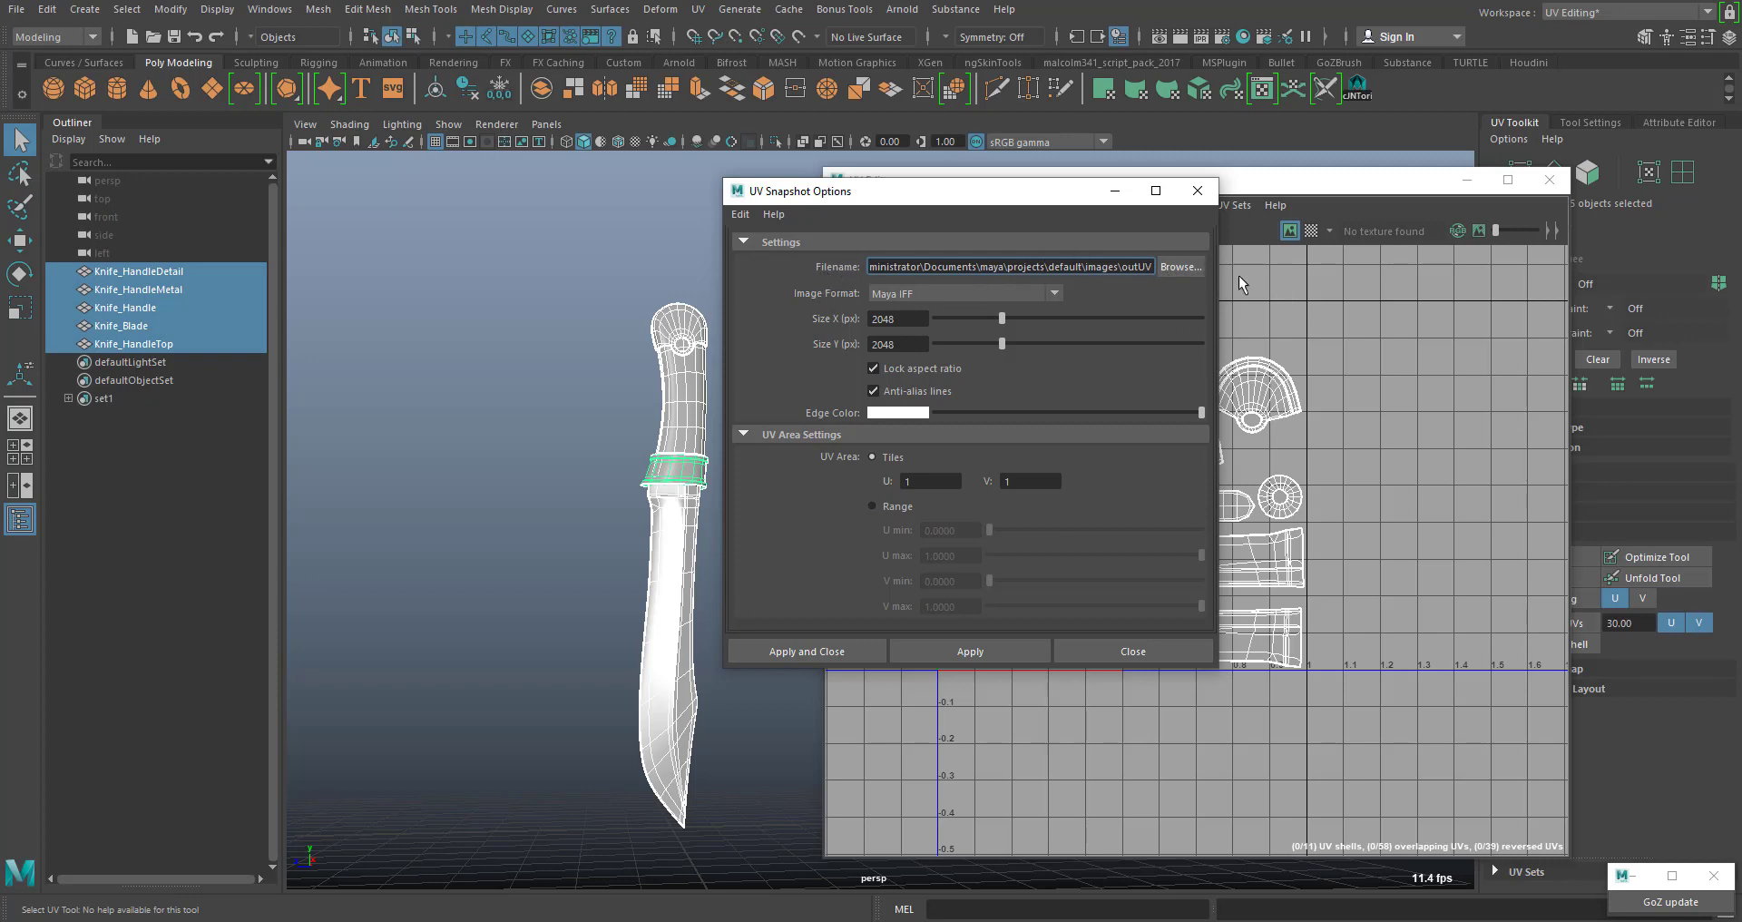
Set the snapshot's image format to PNG and move the options window clear of the UV layout
left_click(1032, 291)
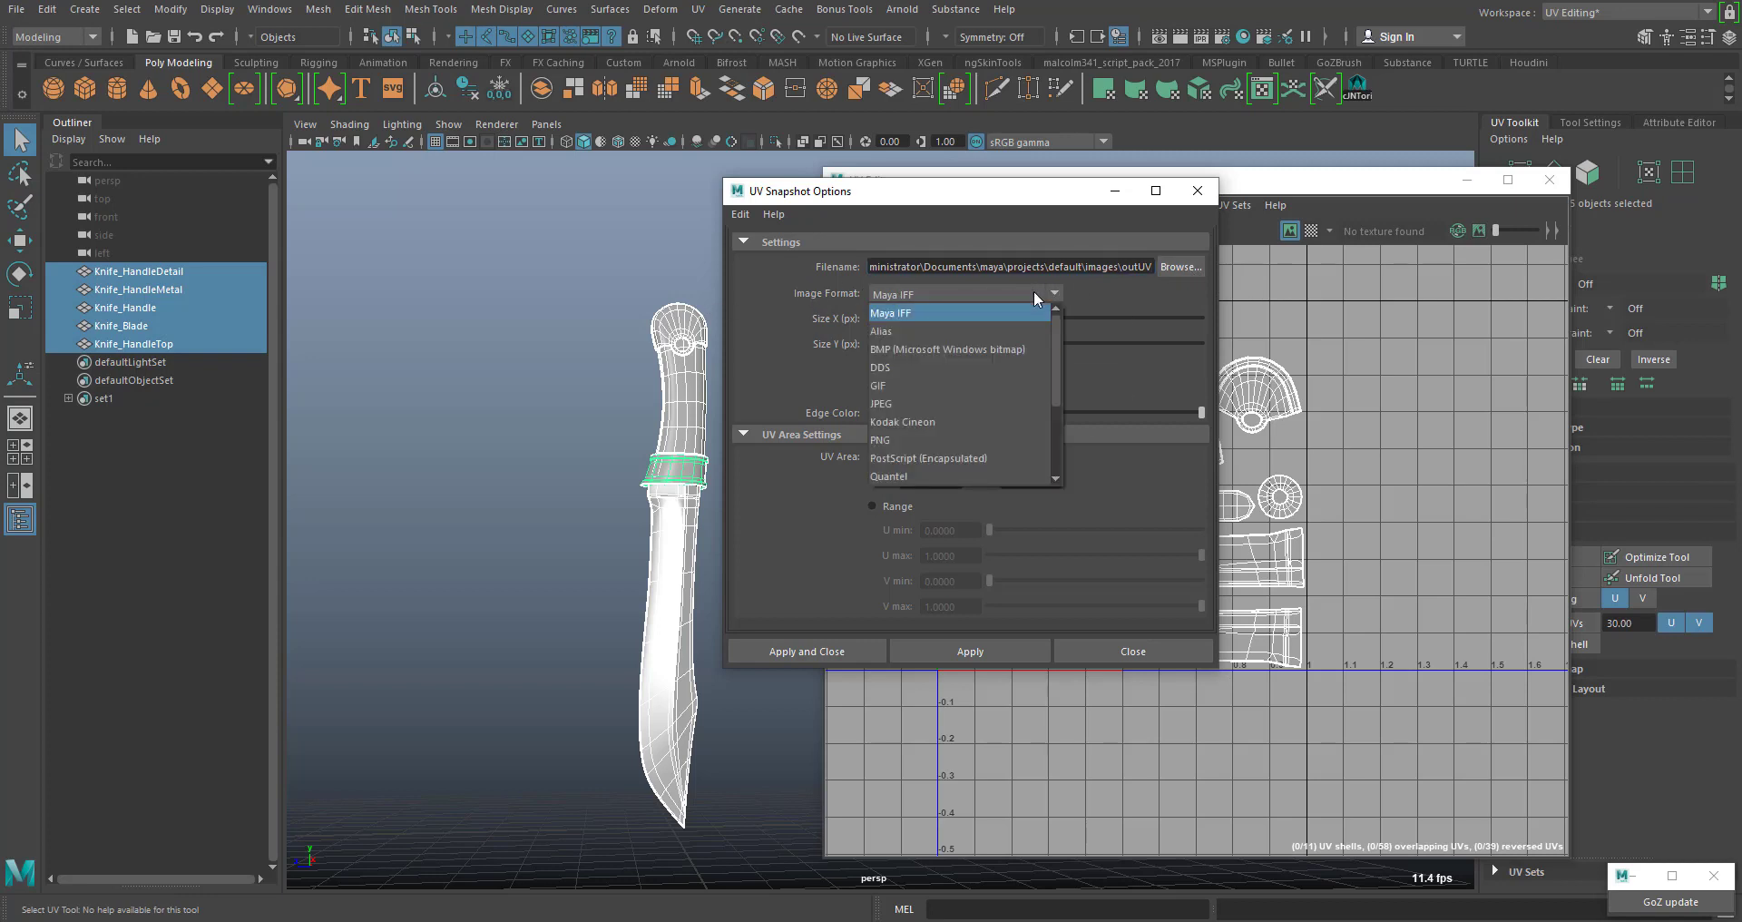
mouse_move(1055, 317)
left_mouse_down()
mouse_move(1058, 373)
mouse_move(1052, 337)
left_mouse_up()
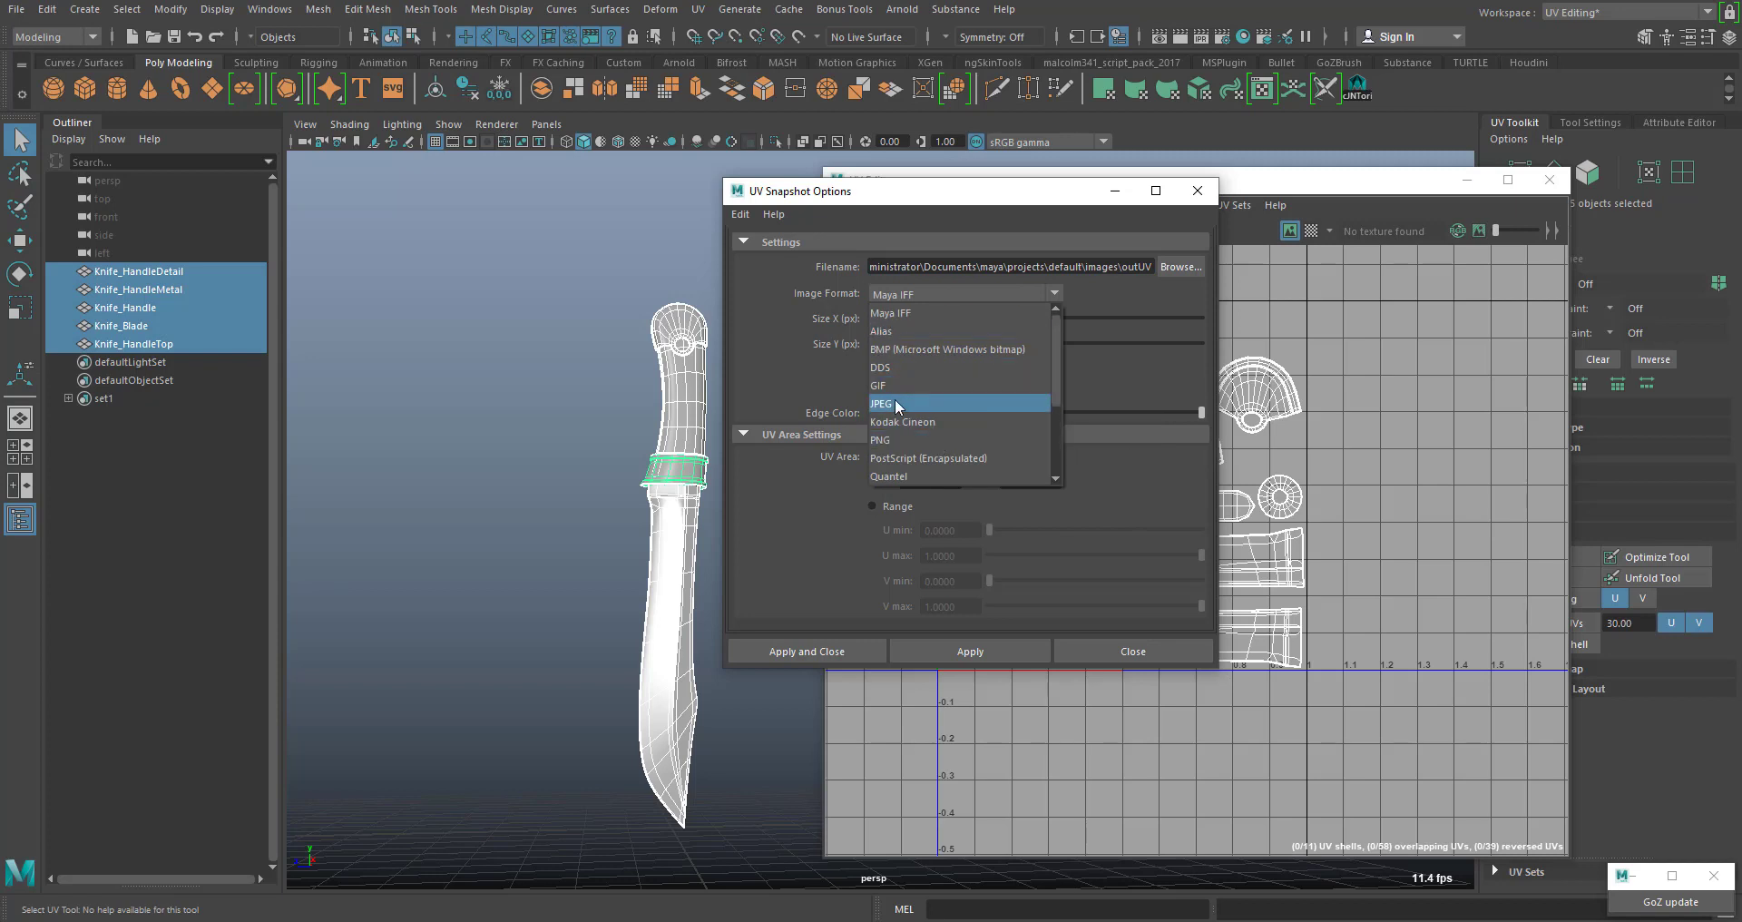
left_click(919, 440)
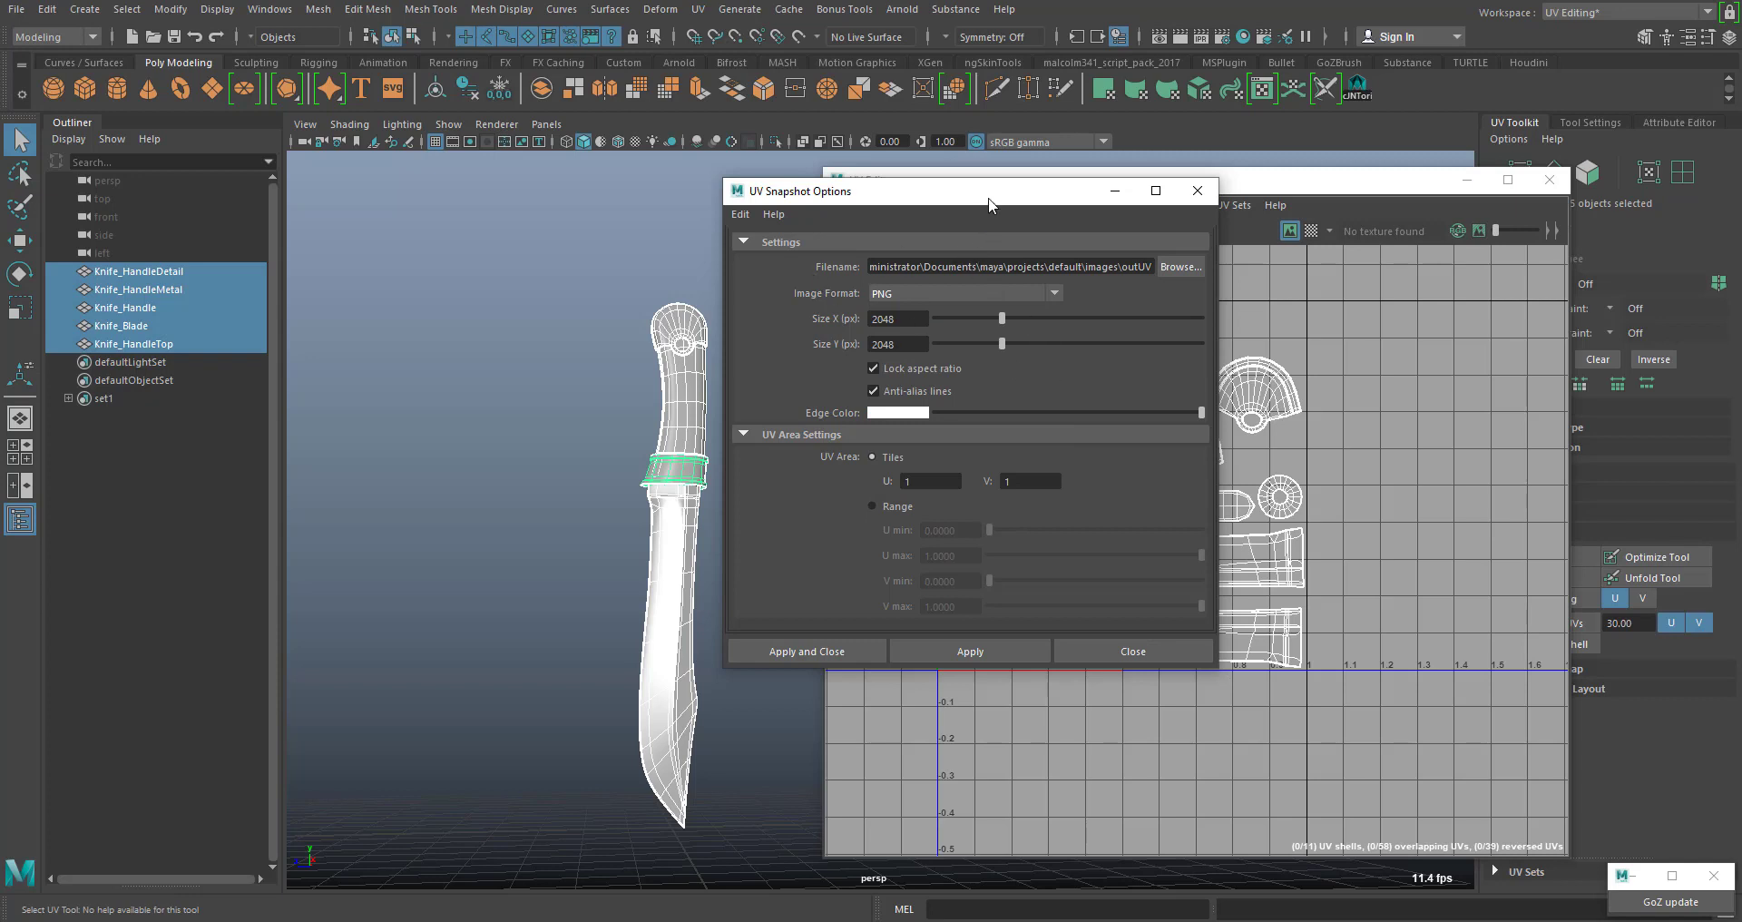
left_click_drag(989, 203, 944, 184)
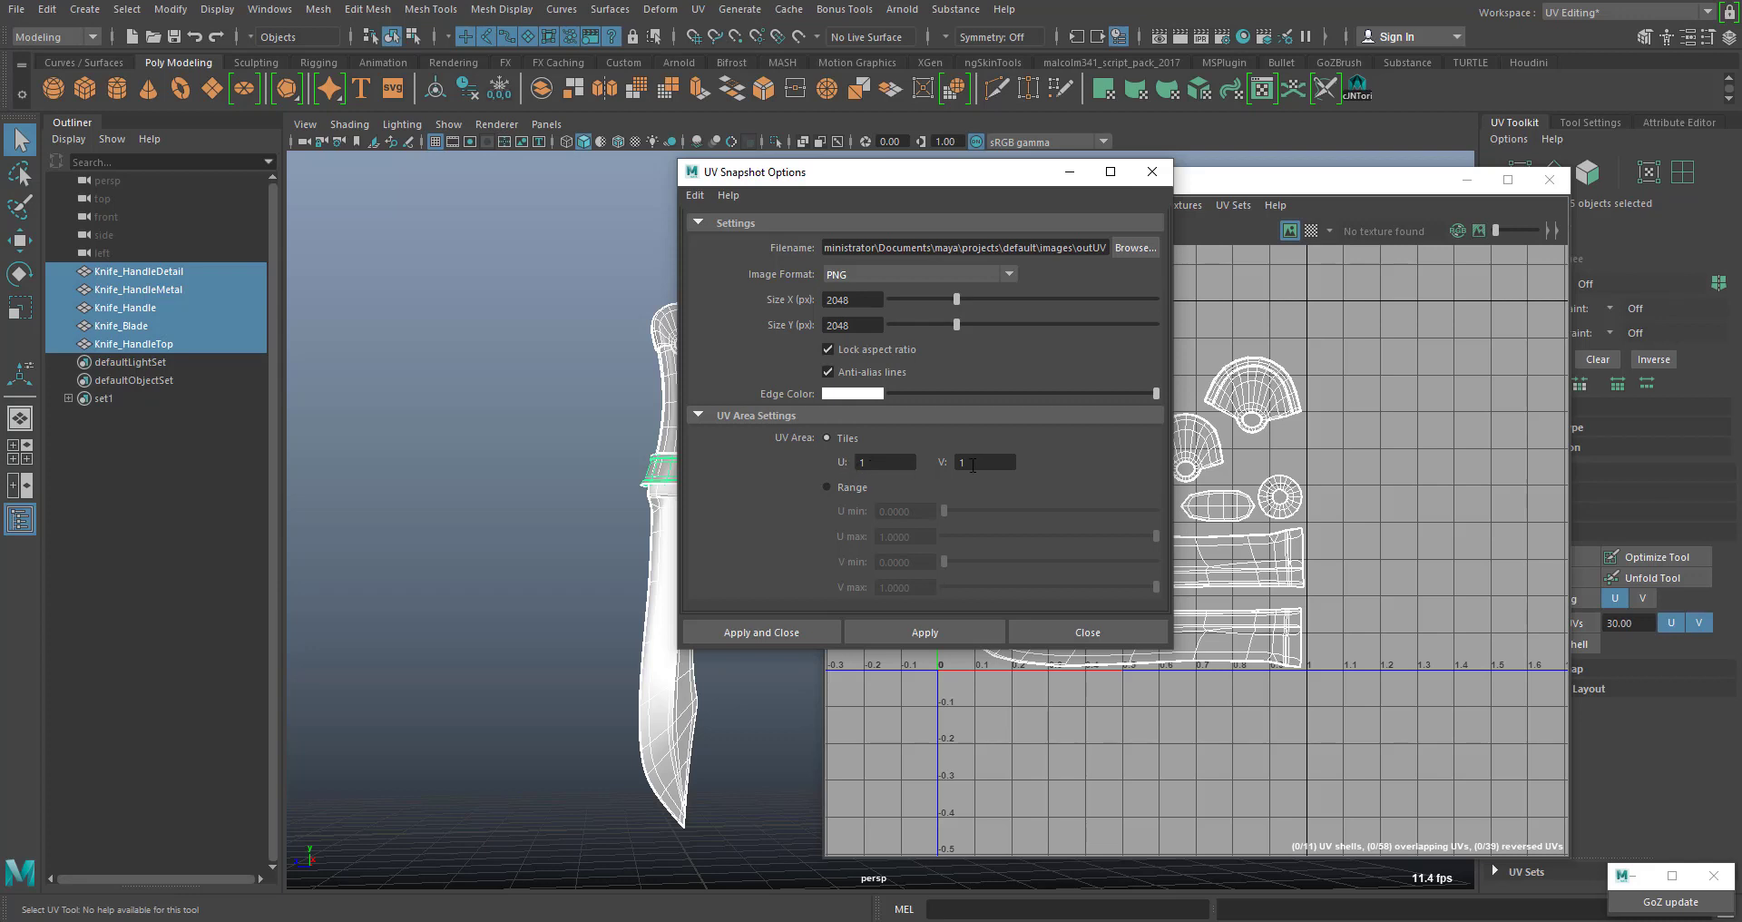
left_click_drag(957, 177, 598, 155)
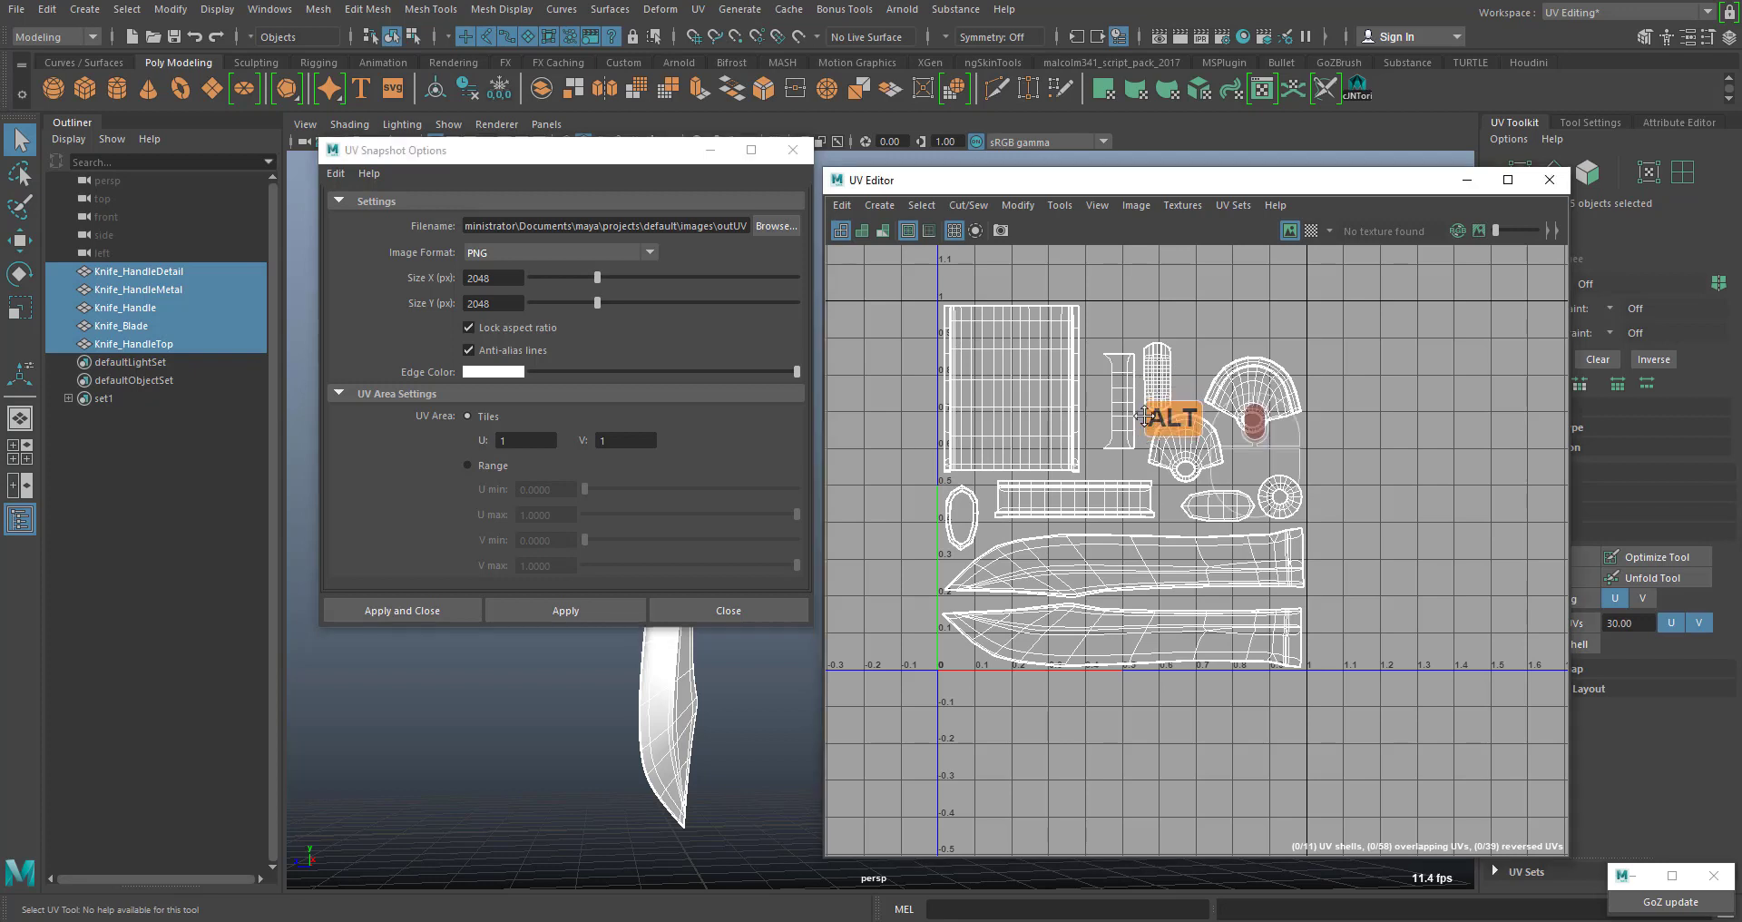
middle_click_drag(1134, 372, 1145, 428, "alt")
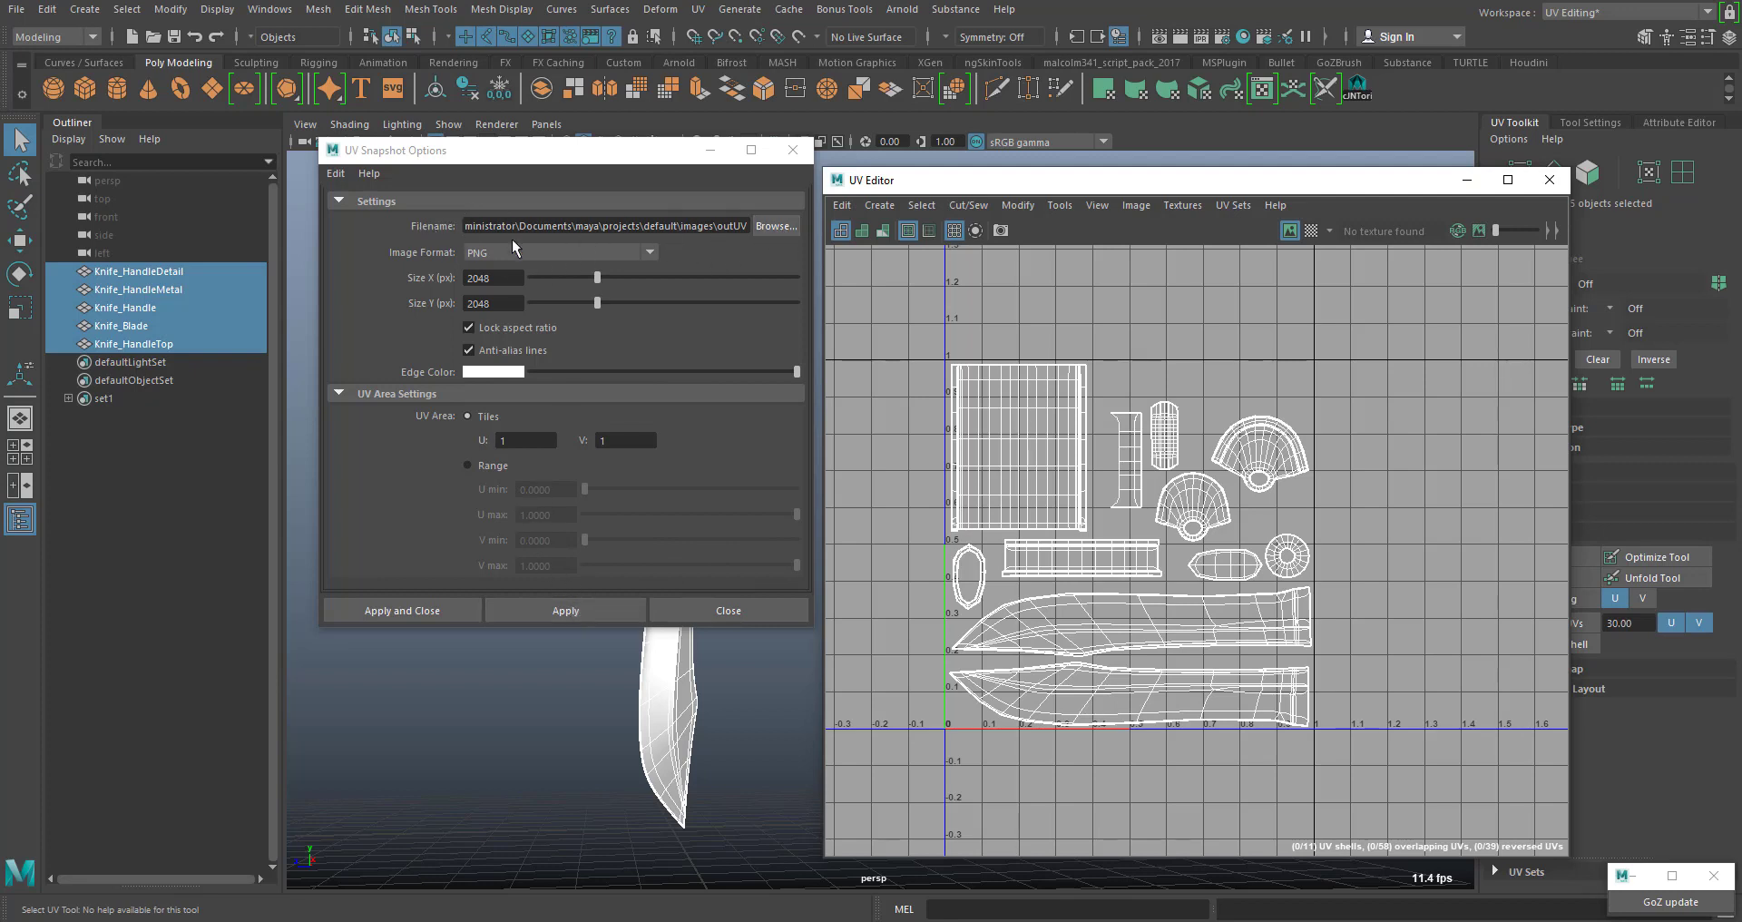
Set the snapshot's output file to KnifeUV on the Desktop and export the UV snapshot, keeping the options window open
left_click(775, 227)
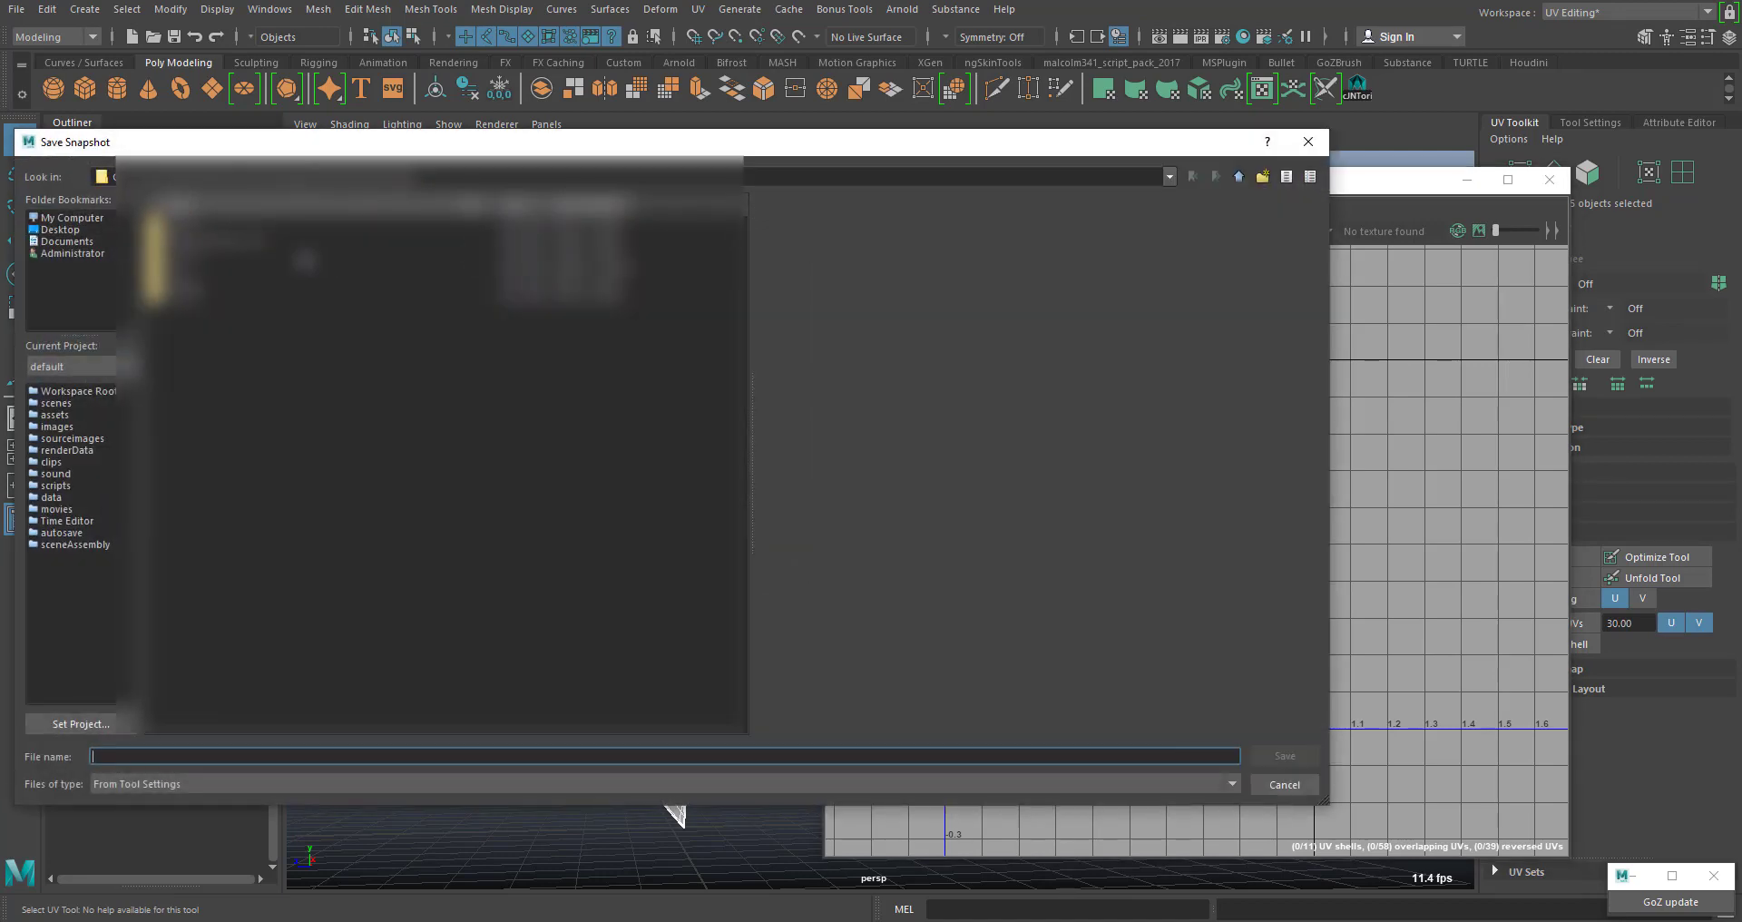
left_click(75, 231)
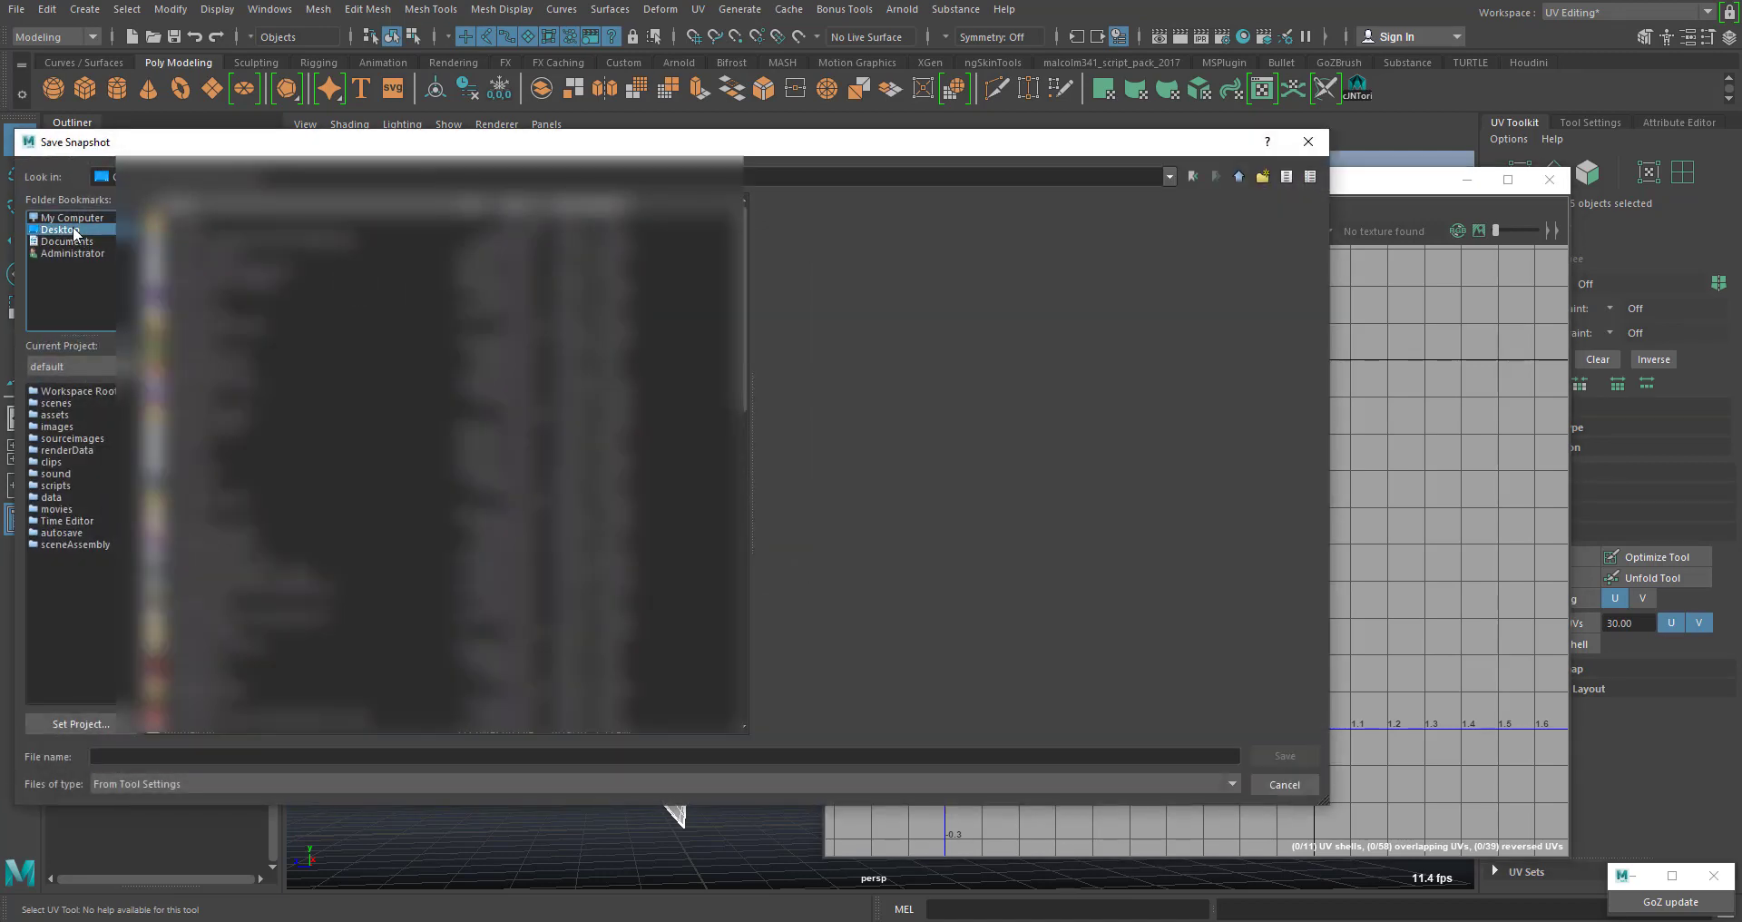
left_click(1133, 756)
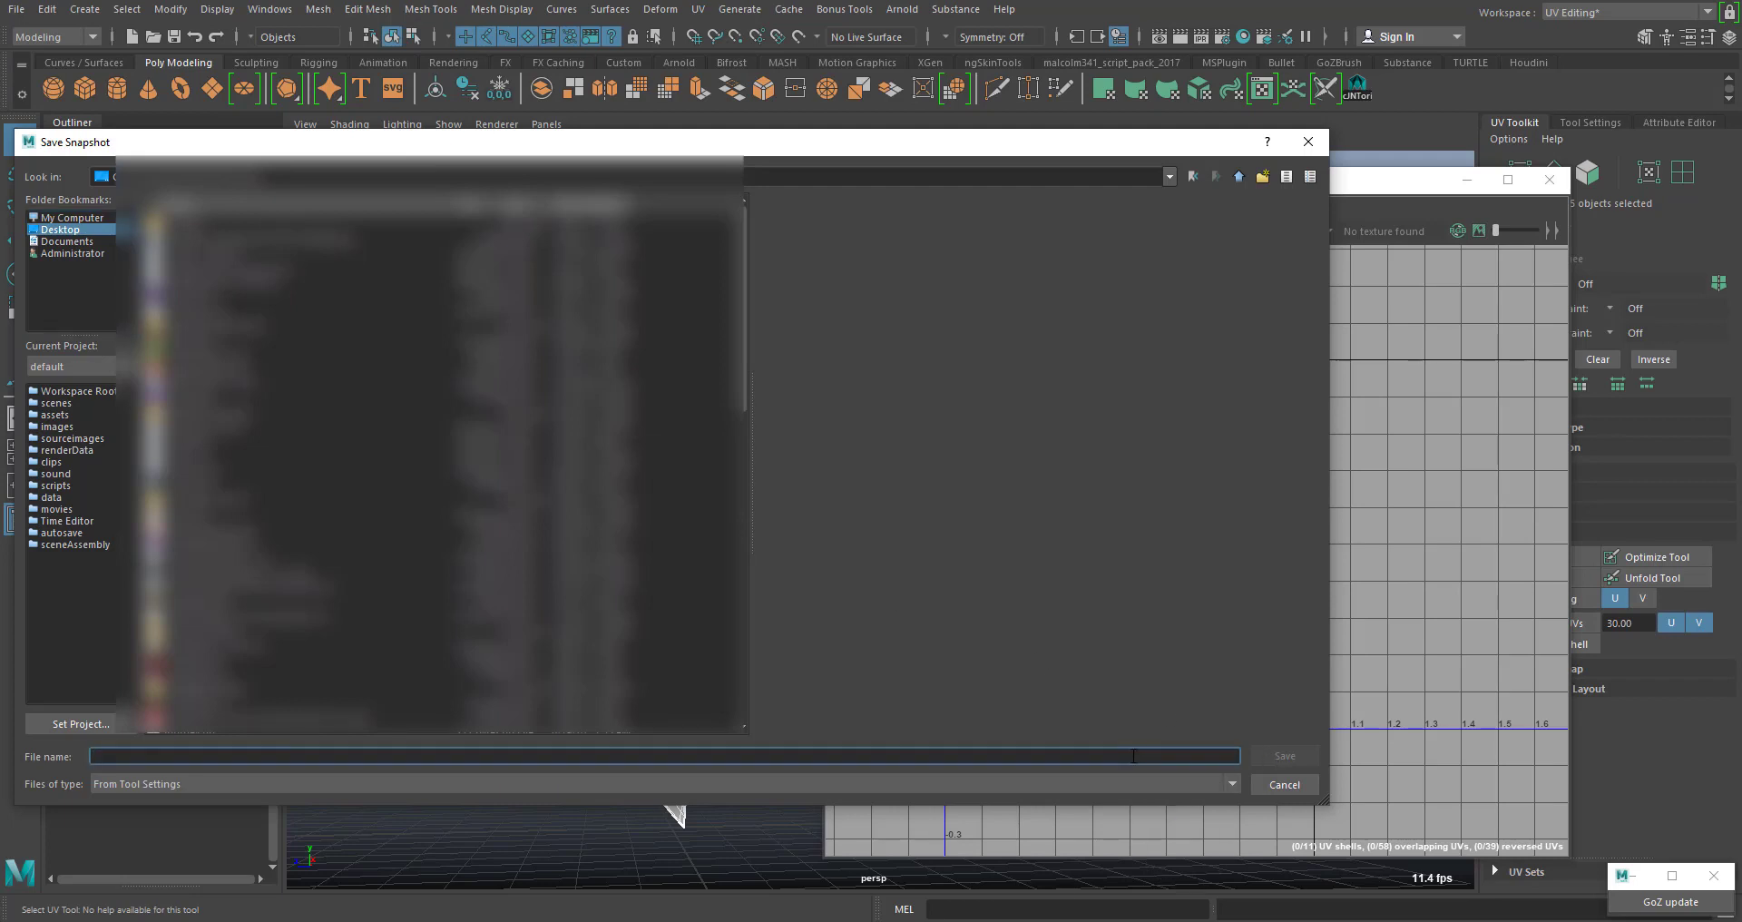
type("Knif")
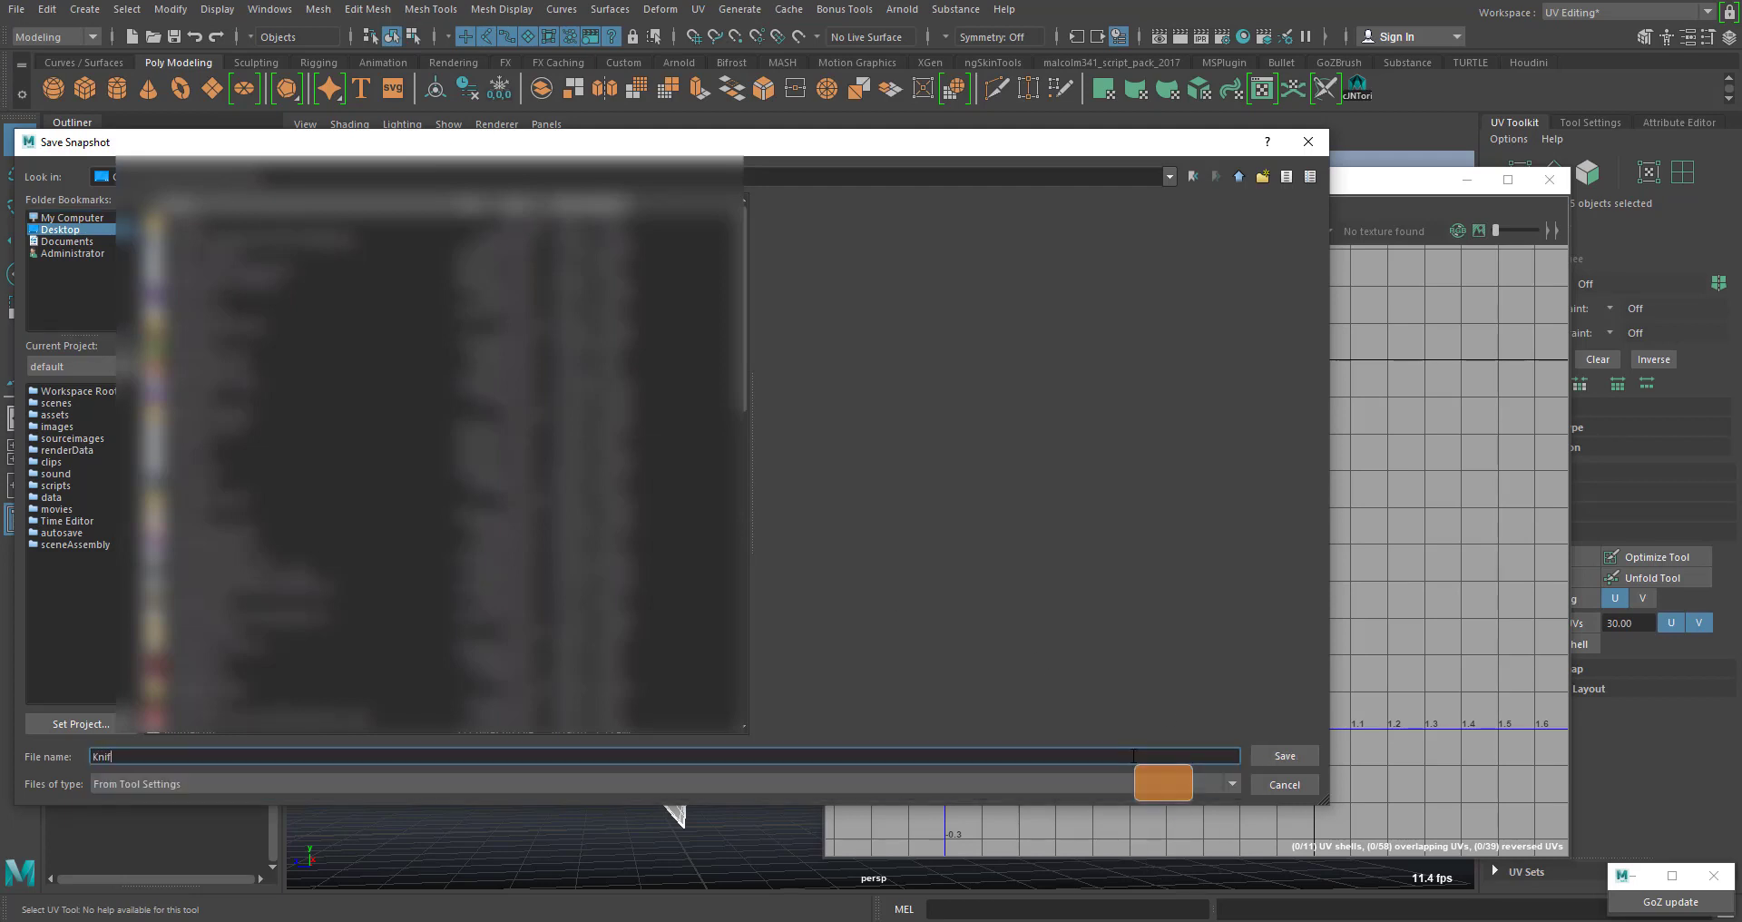
type("eUV")
key("Caps_Lock")
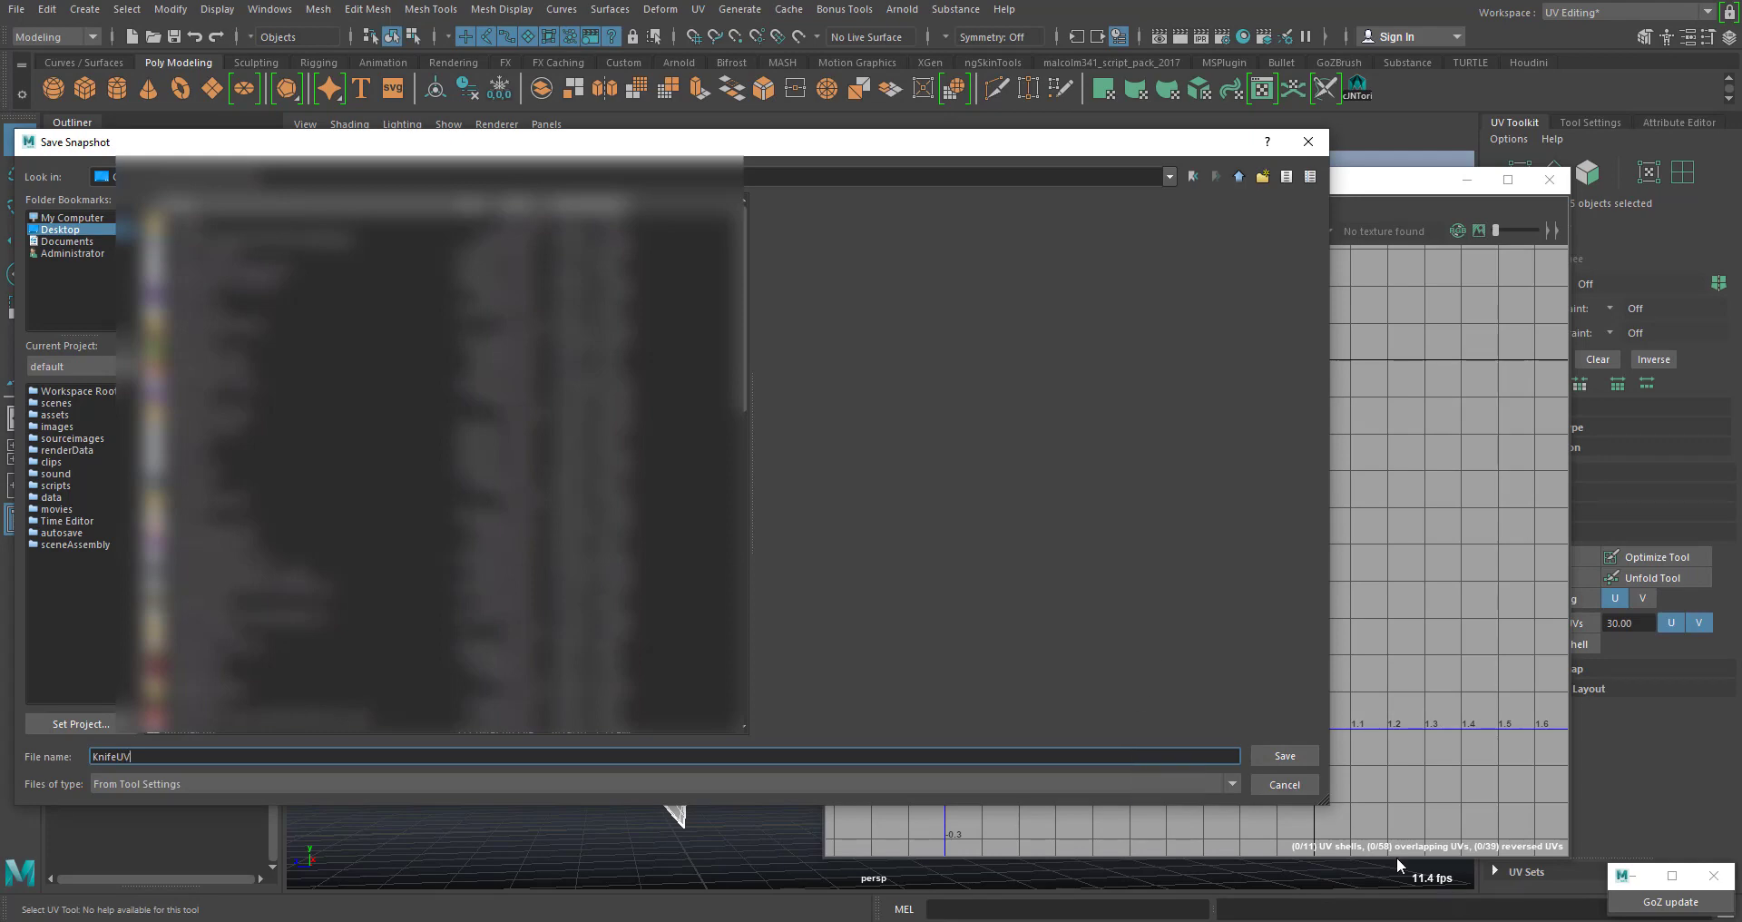
left_click(1297, 759)
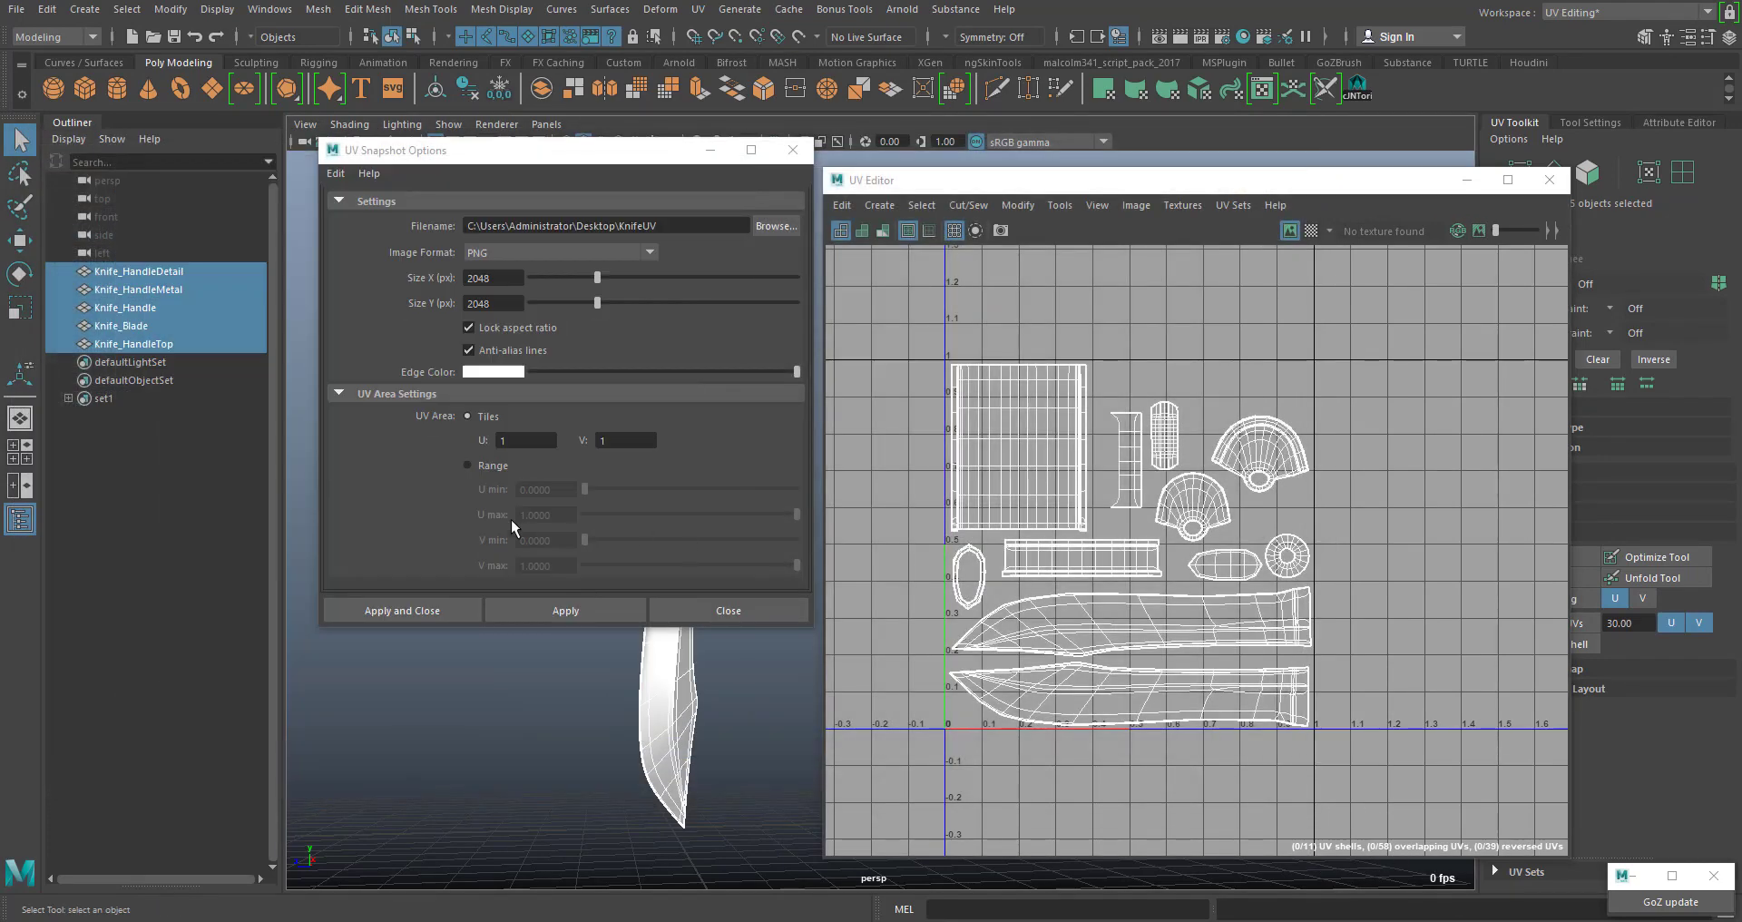
left_click(533, 611)
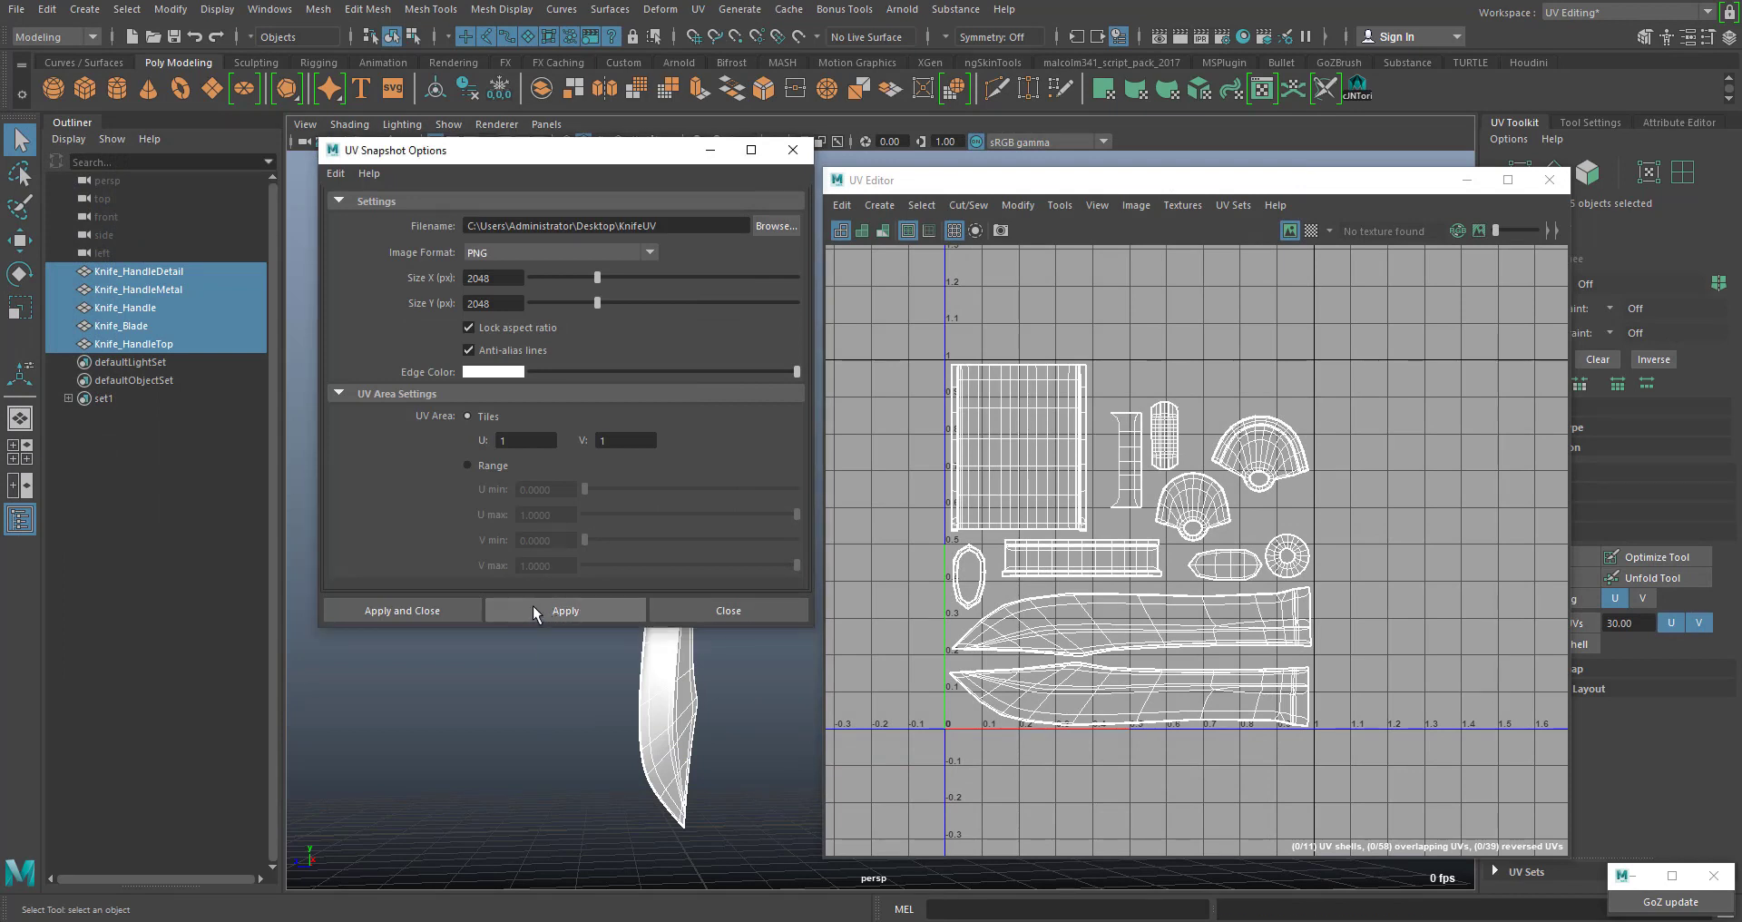